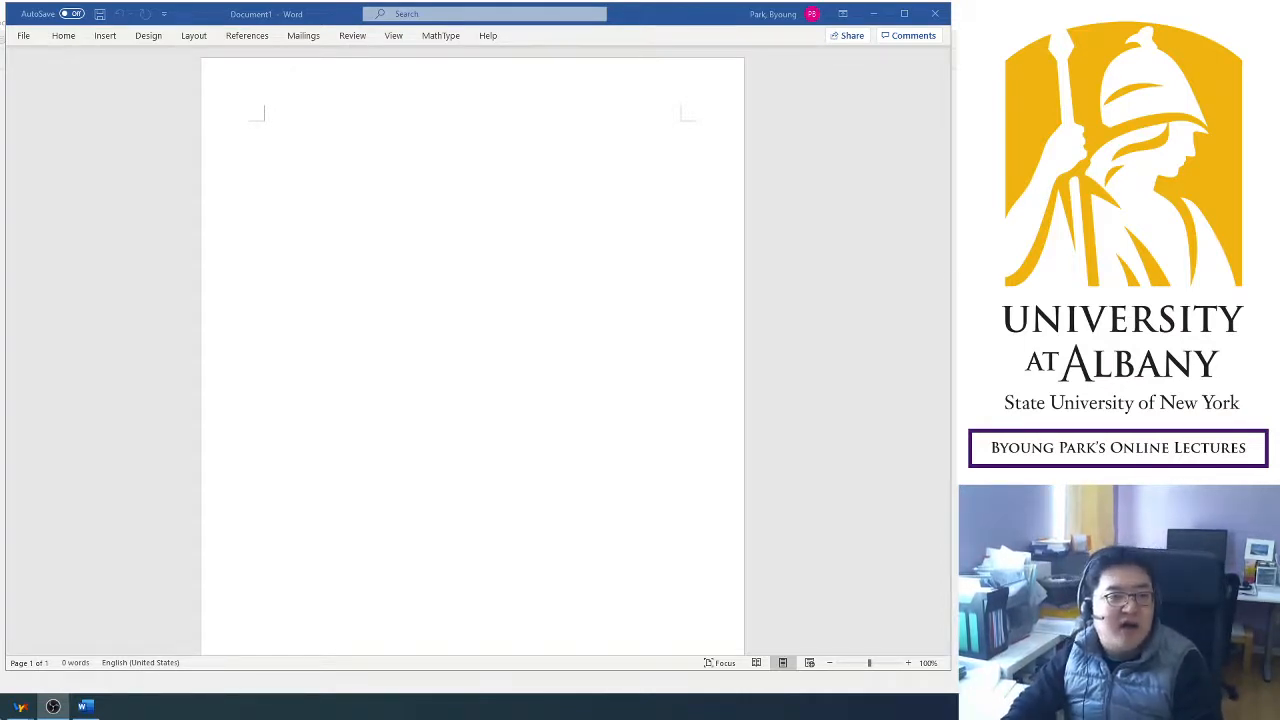
click(372, 190)
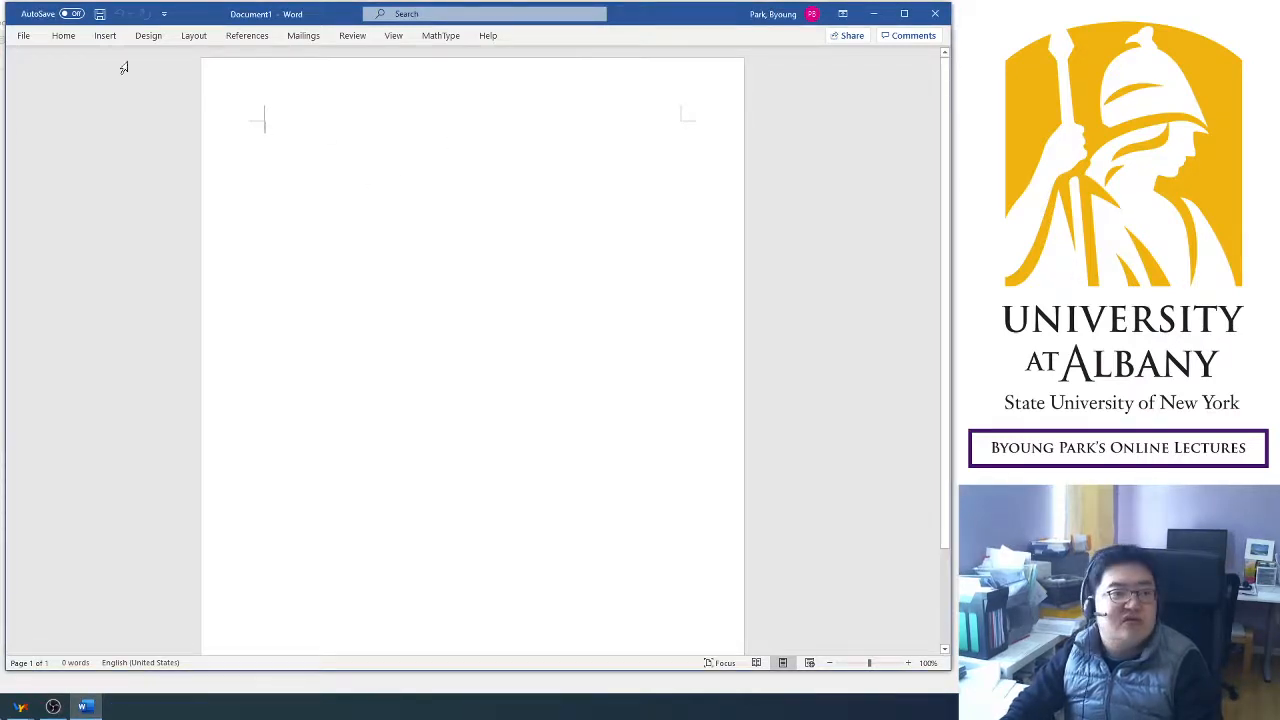
click(105, 36)
click(305, 211)
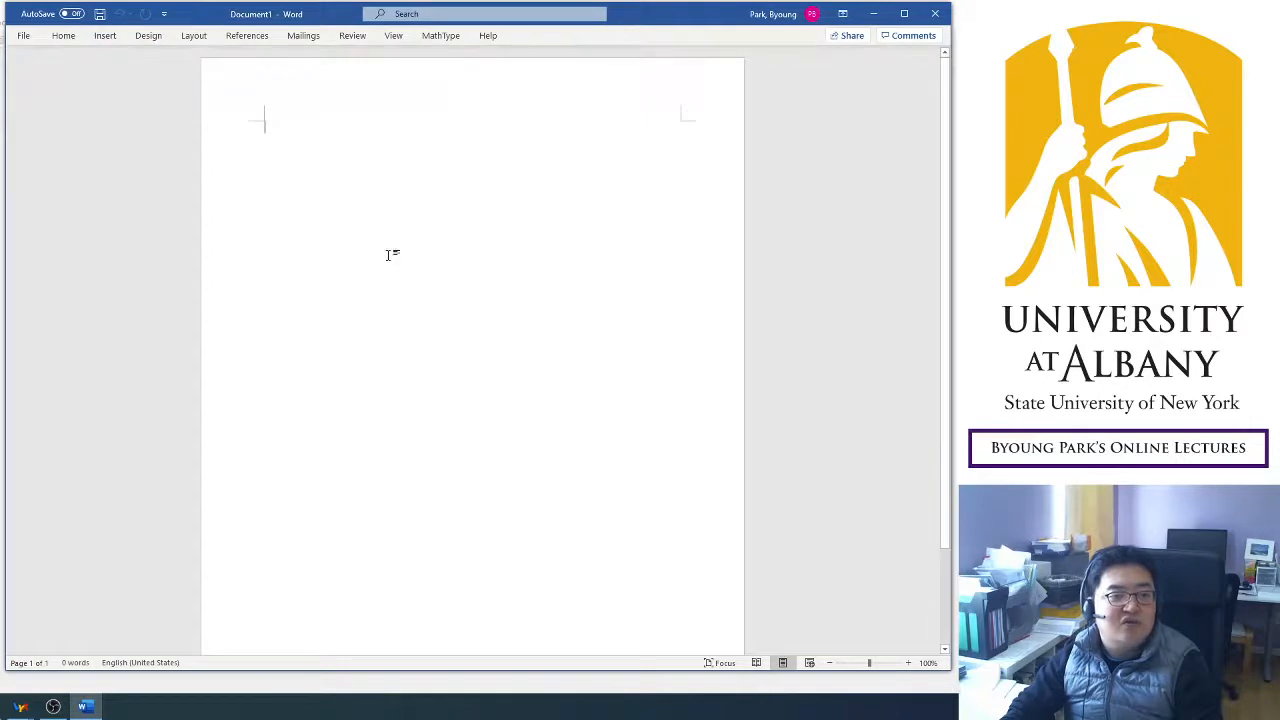
click(105, 36)
click(259, 201)
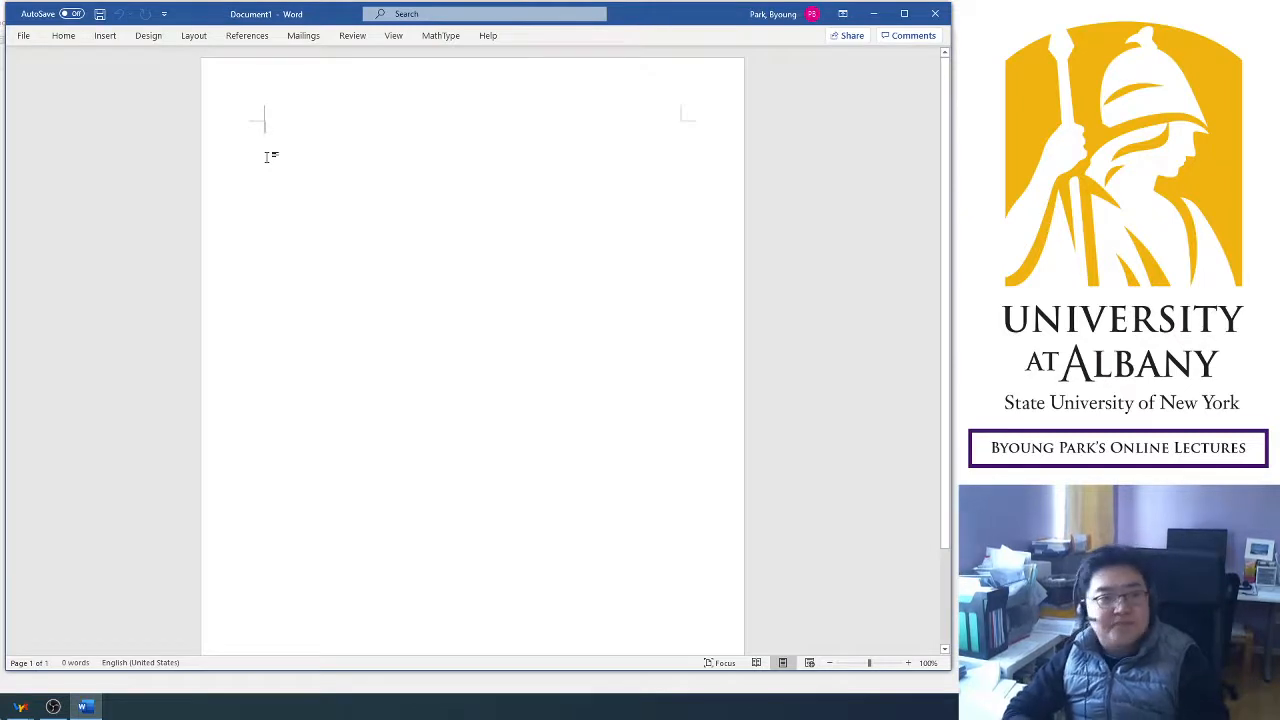
Insert a new equation in the blank document and begin it with Y subscript i followed by an equals sign.
click(105, 36)
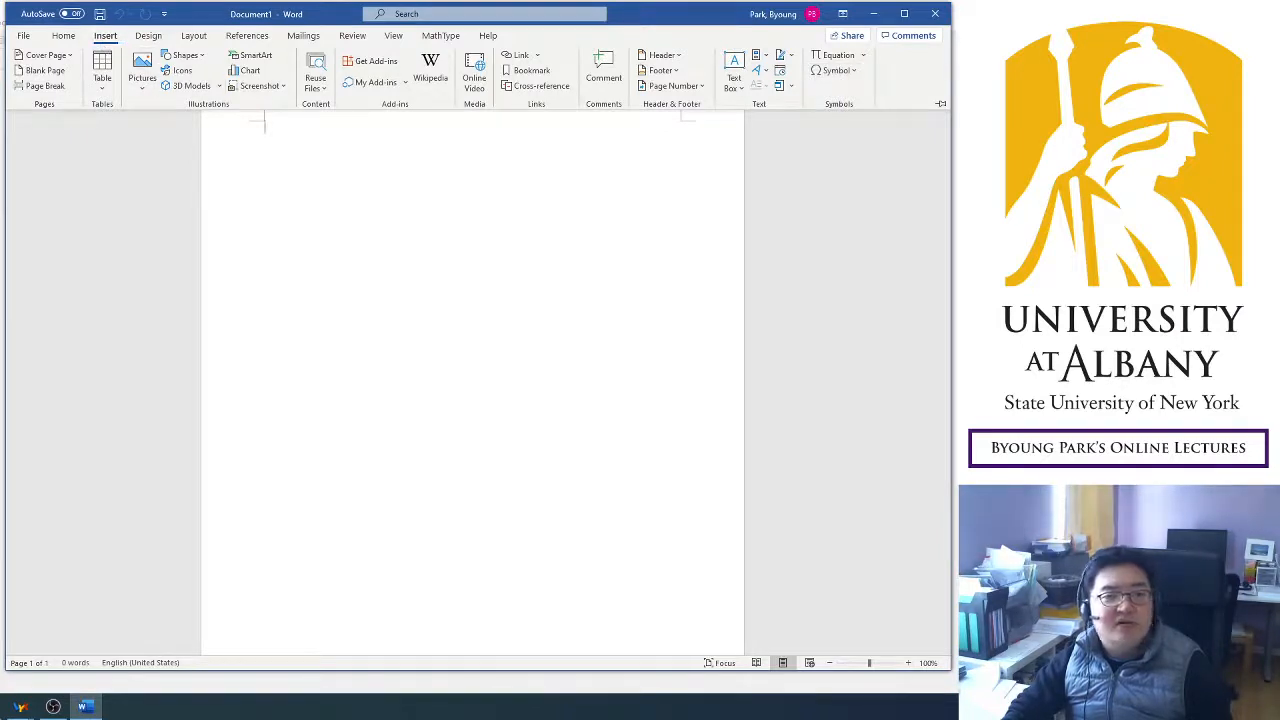
click(848, 58)
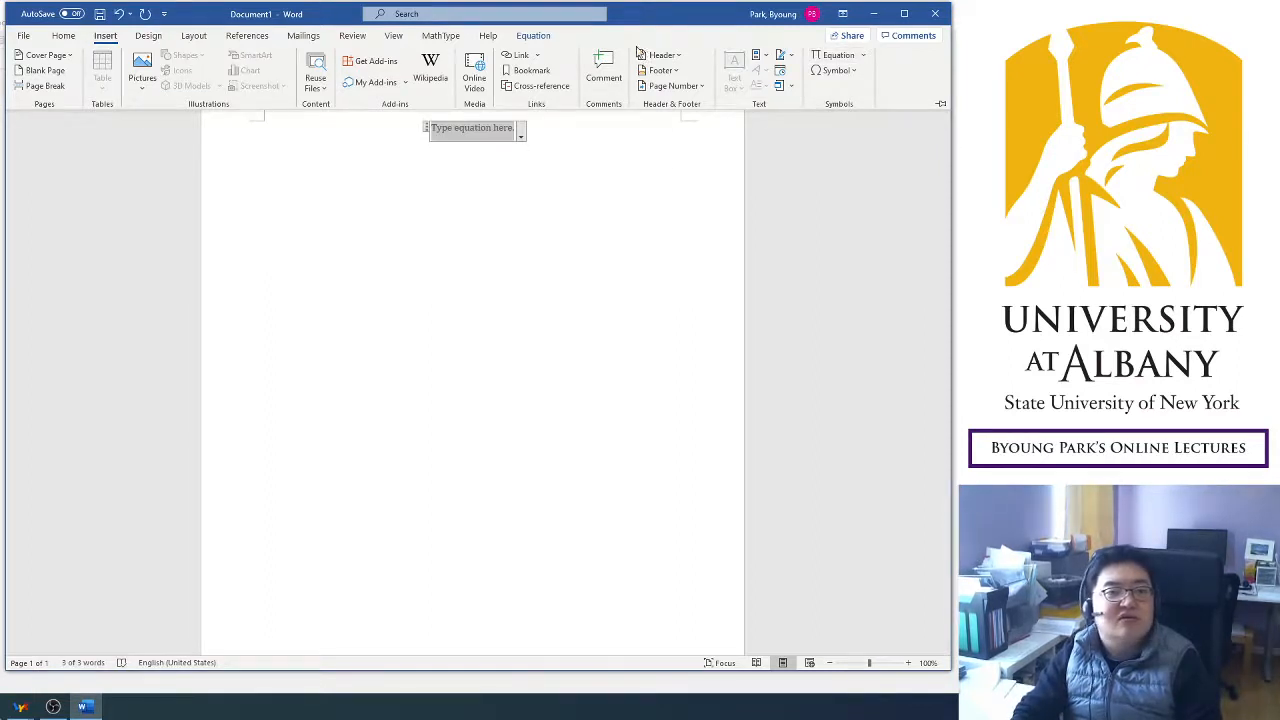
click(536, 37)
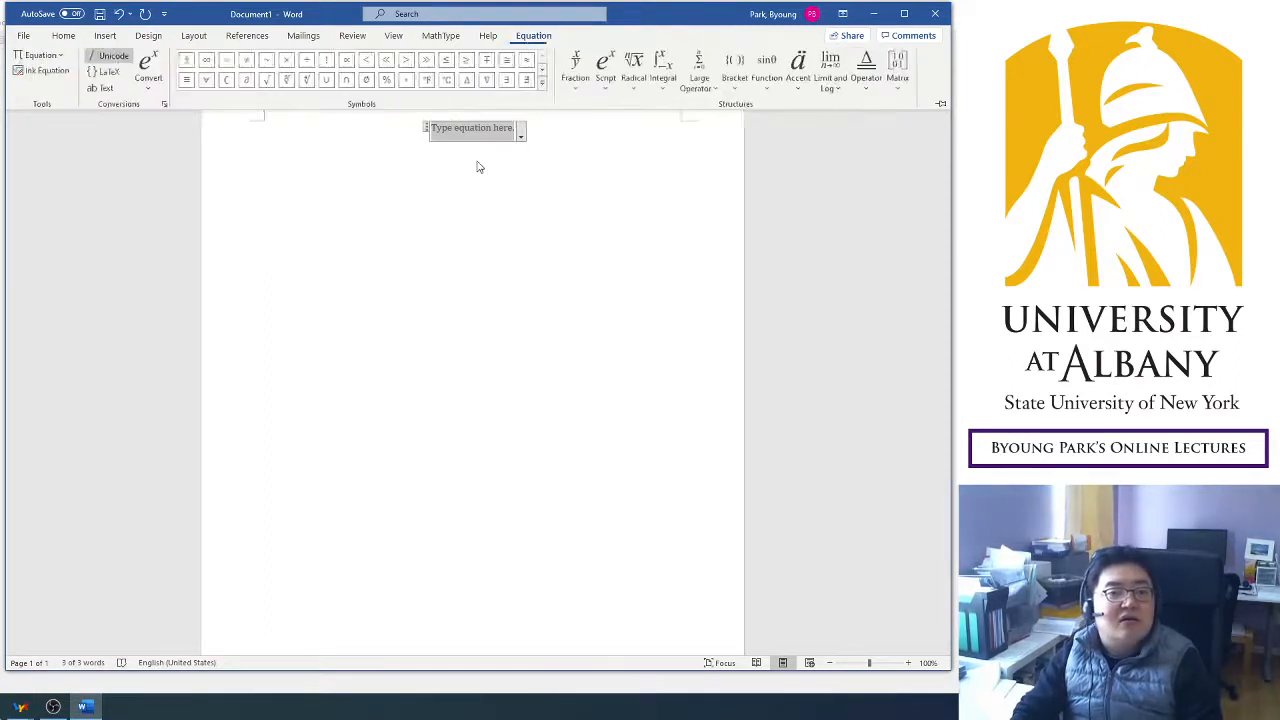
click(605, 70)
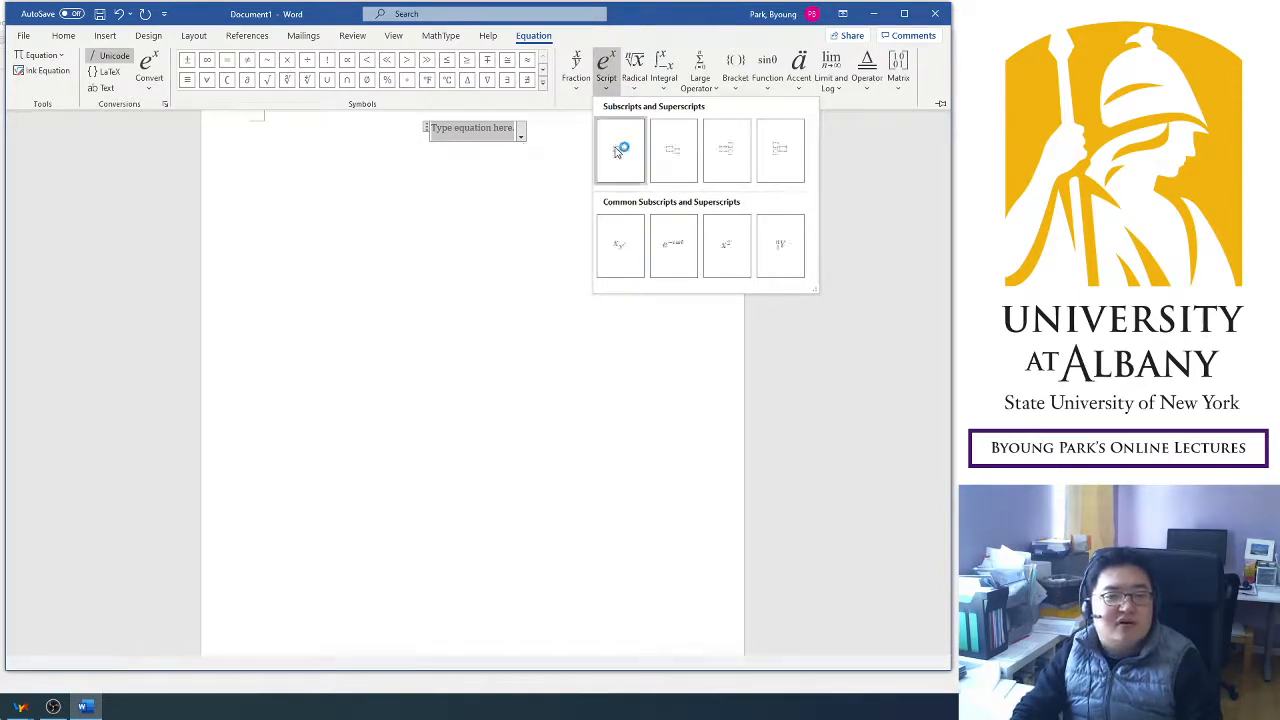
click(673, 150)
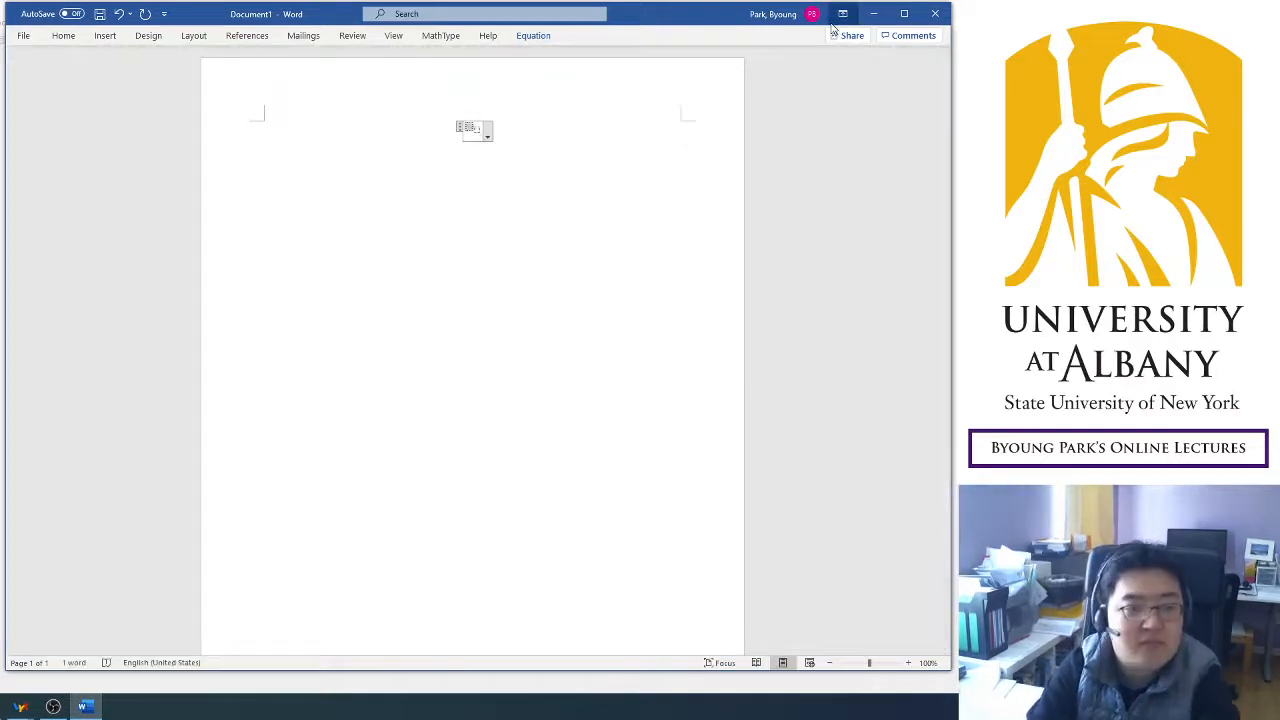
text(Y)
key(Right)
text(i)
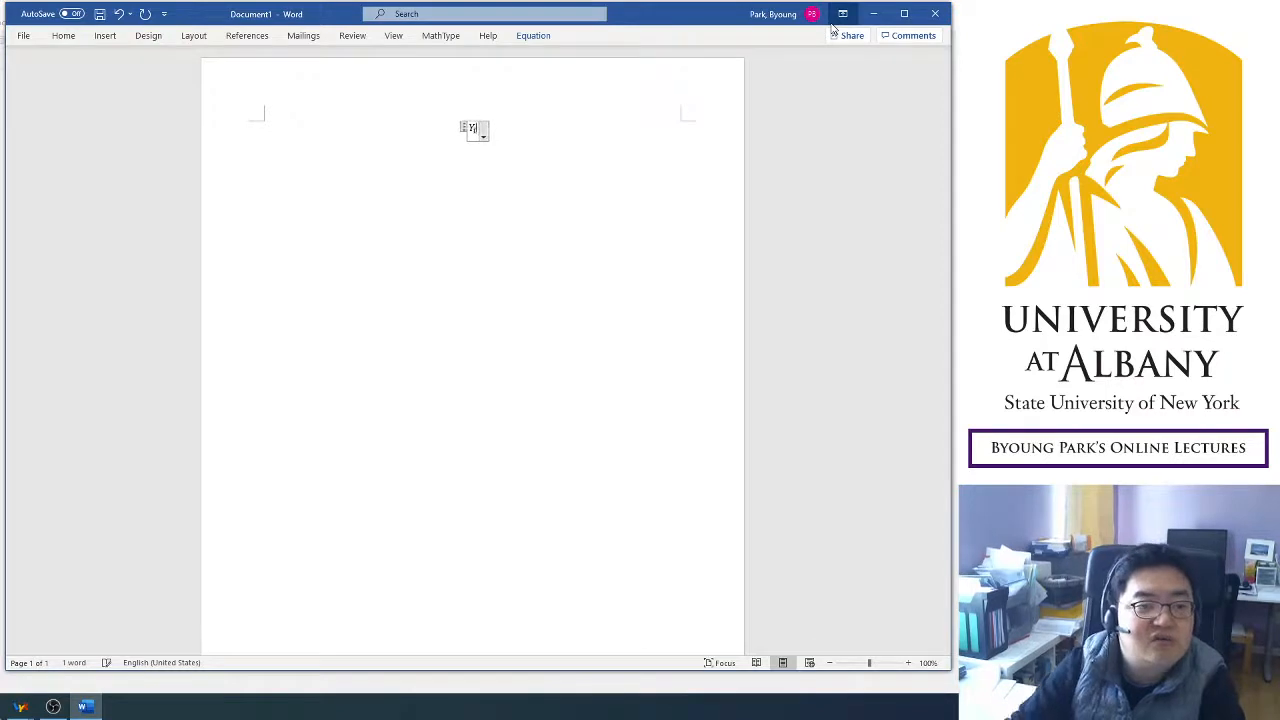
key(Right)
text(=)
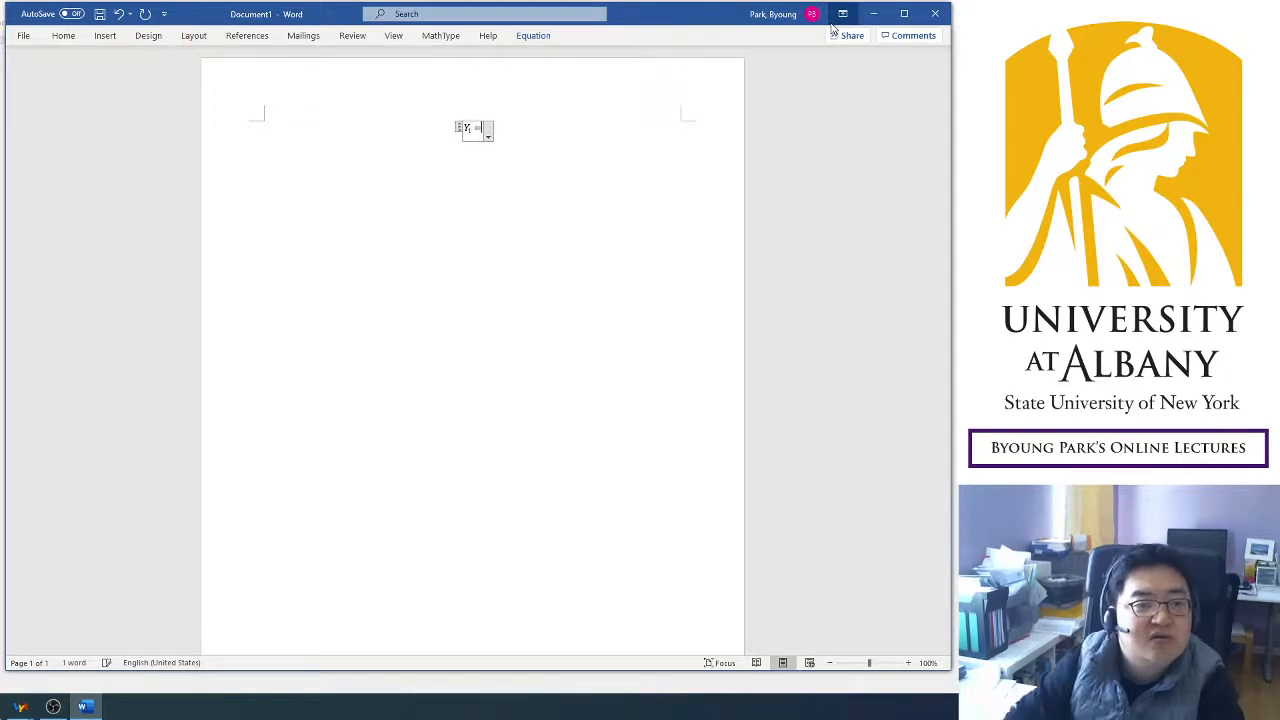
Add X with subscript i after the equals sign, using a subscript structure.
click(533, 36)
click(605, 66)
click(669, 150)
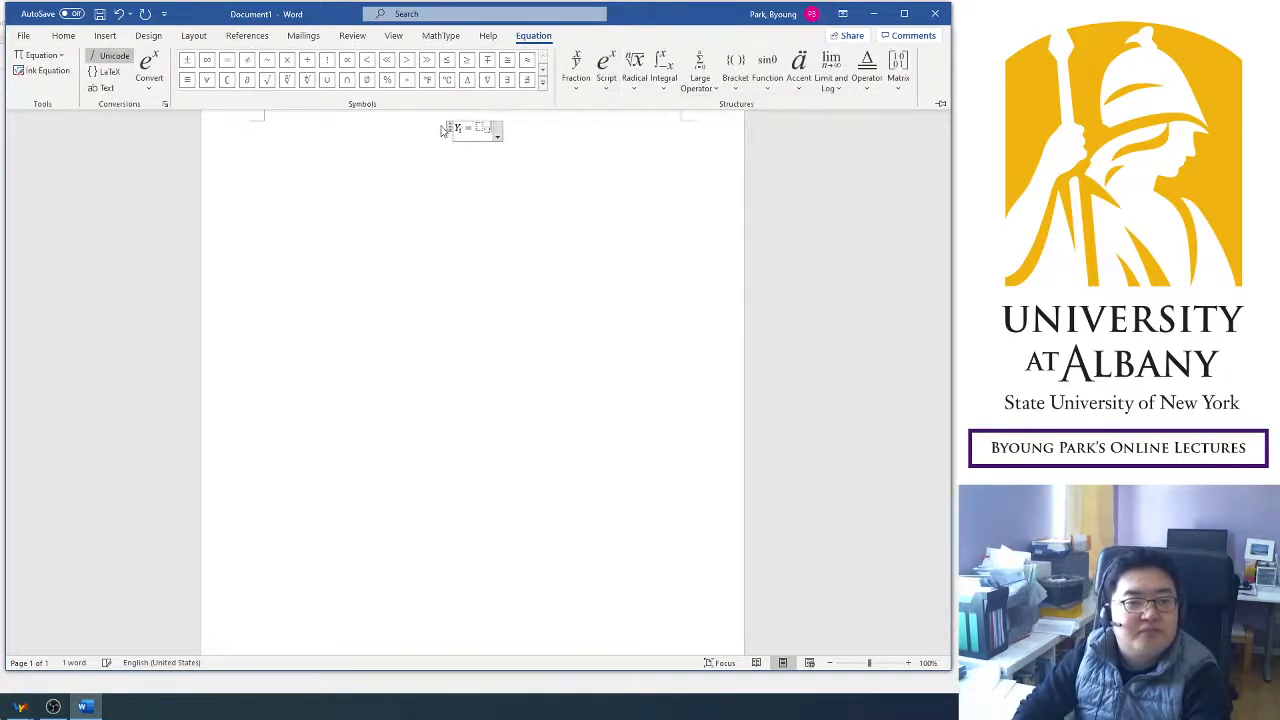
click(479, 127)
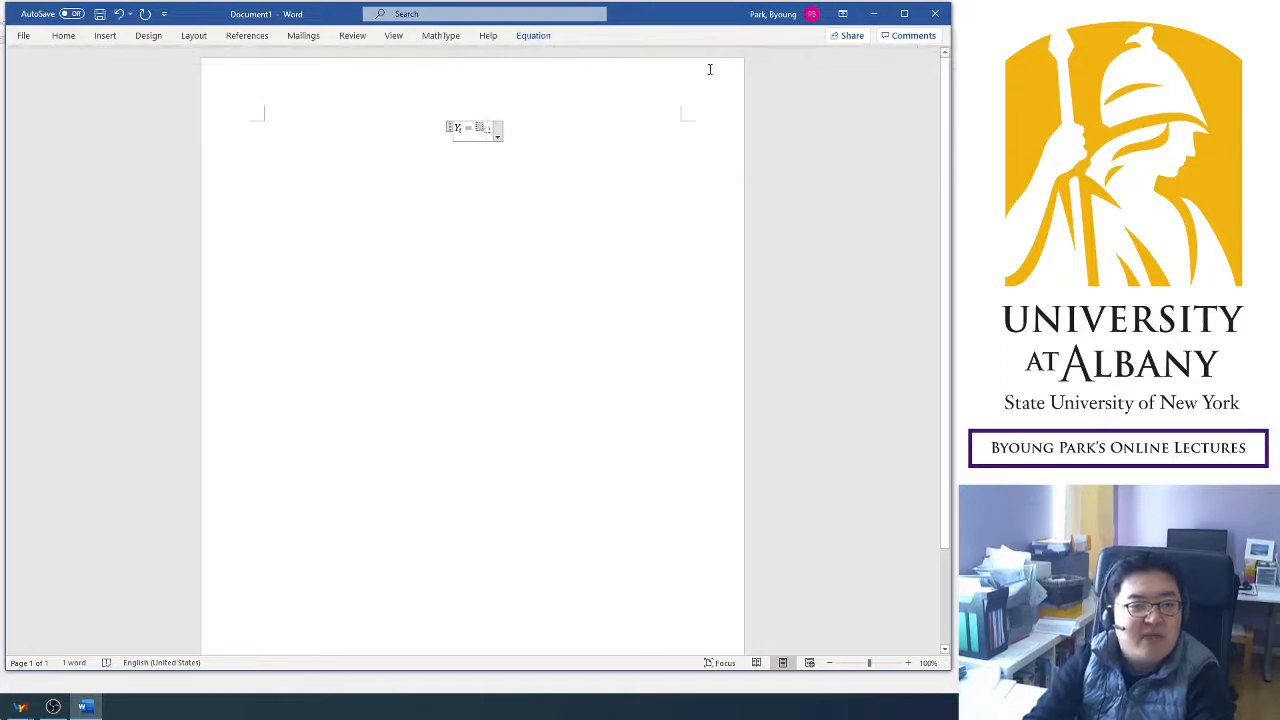
text(Xi)
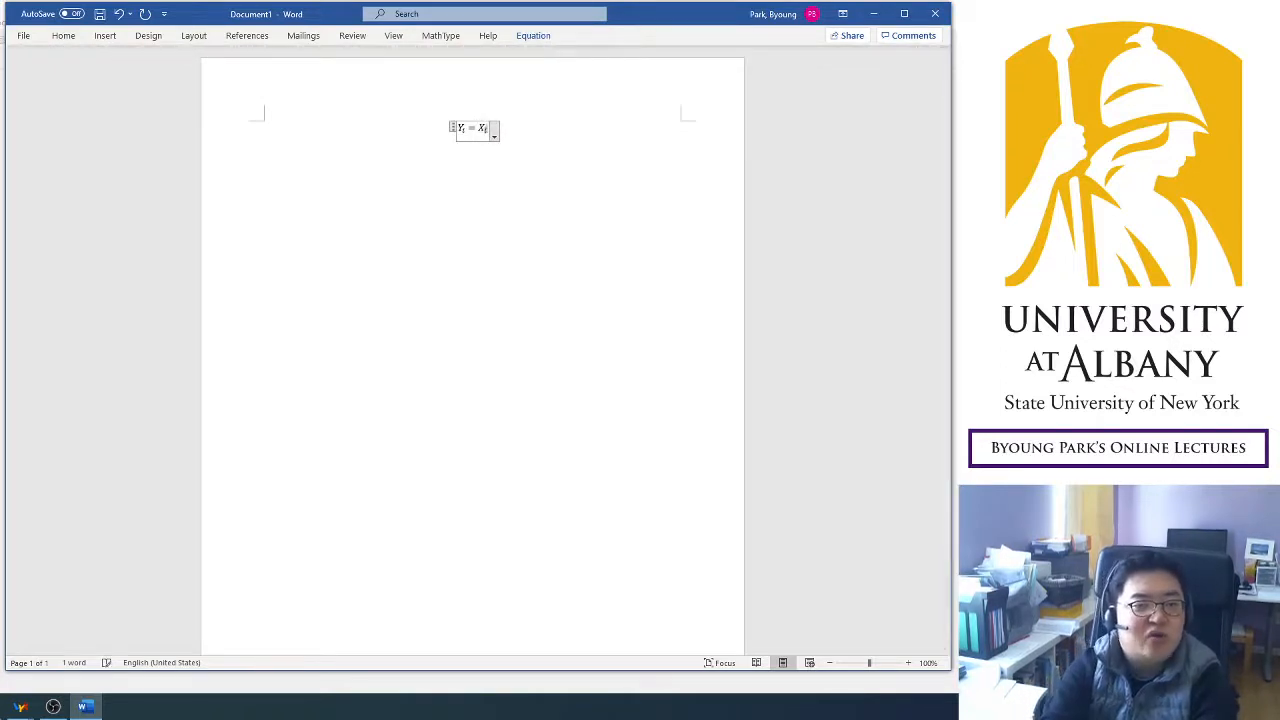
Add an empty subscript structure after X subscript i in the equation.
click(535, 37)
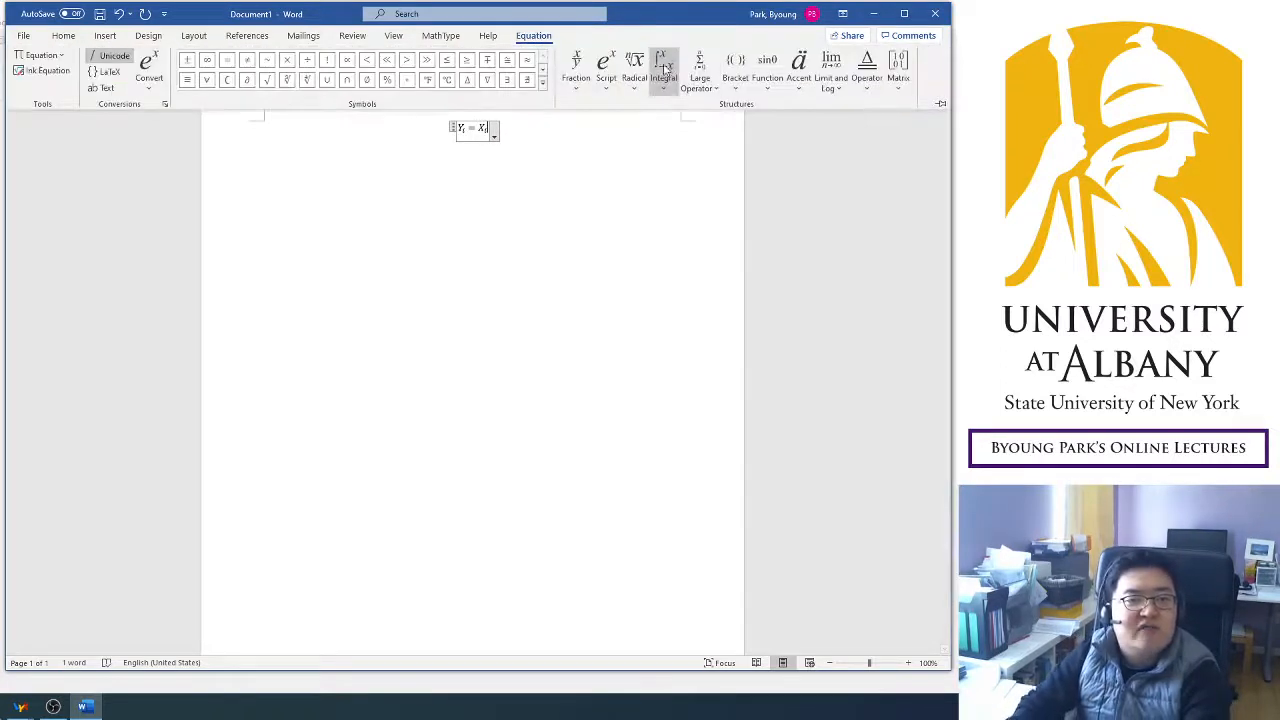
click(606, 70)
click(655, 145)
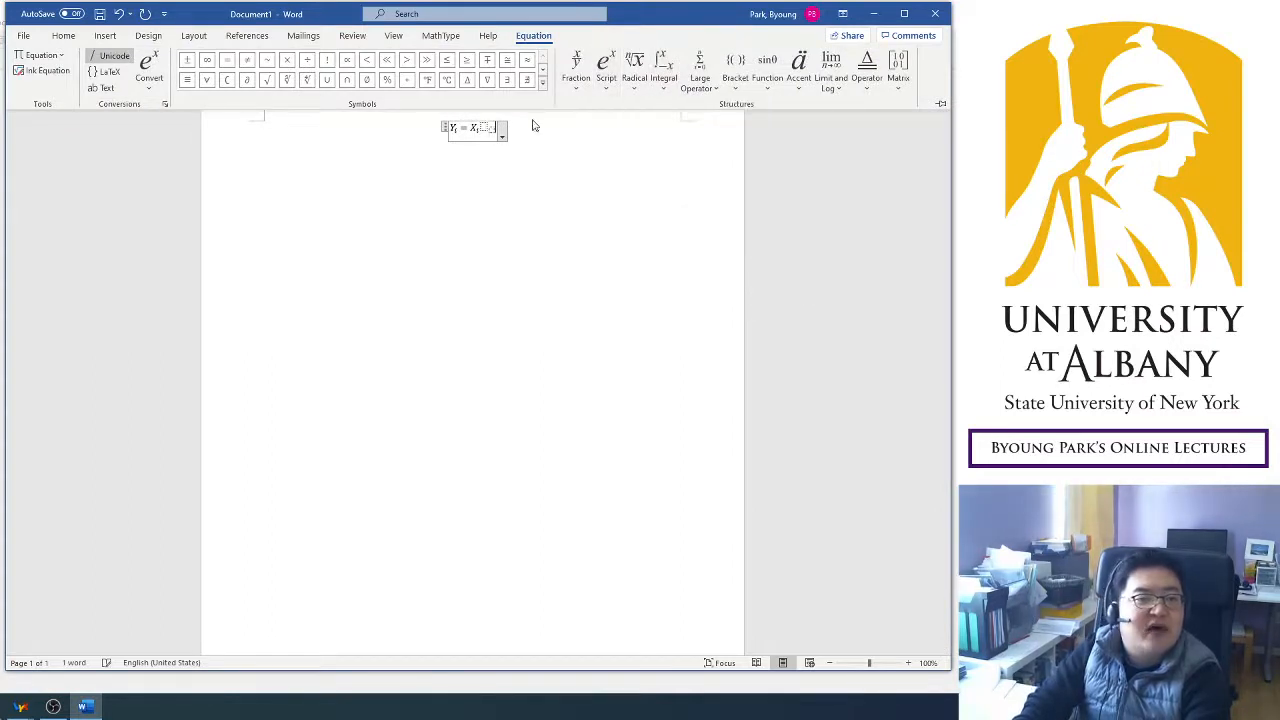
click(543, 87)
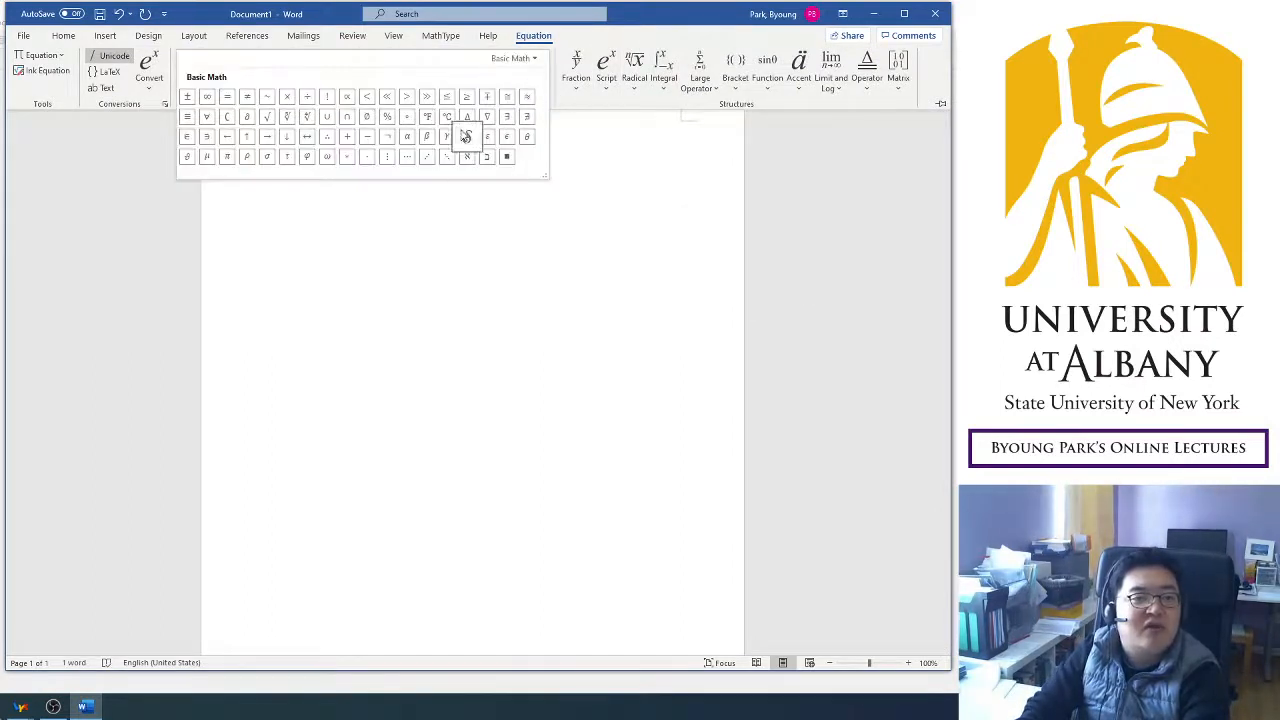
click(426, 134)
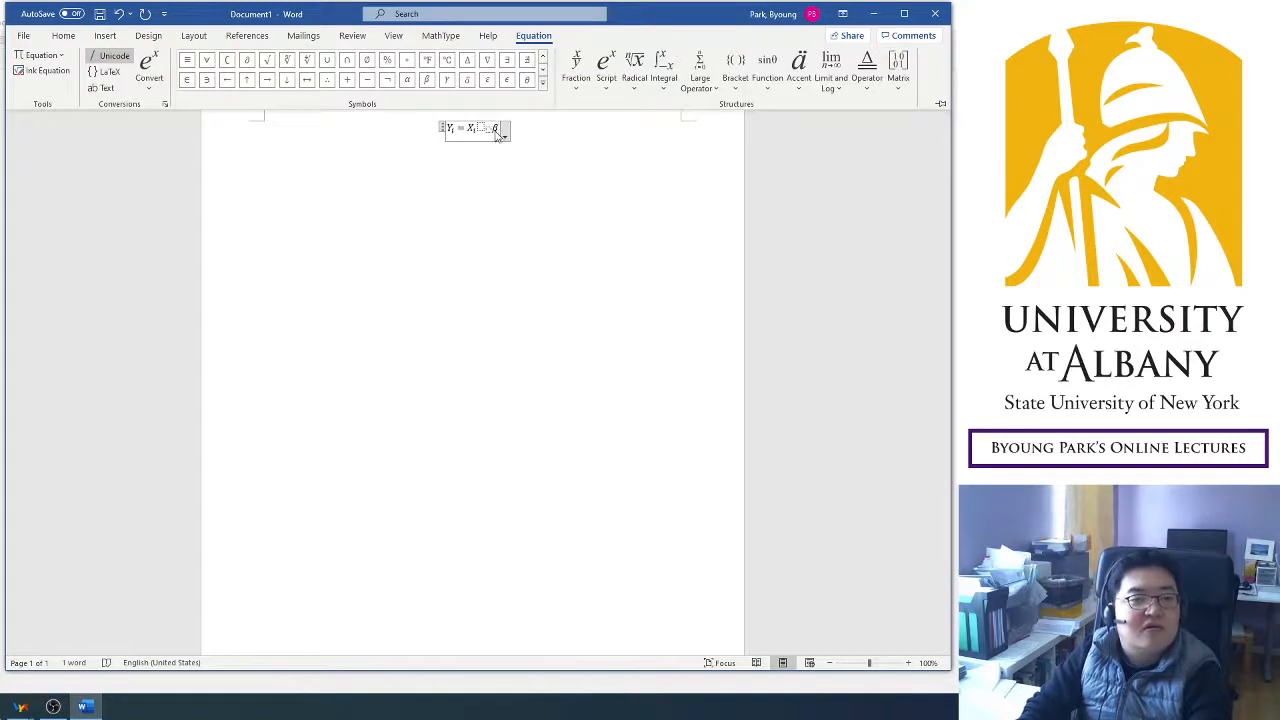
click(497, 133)
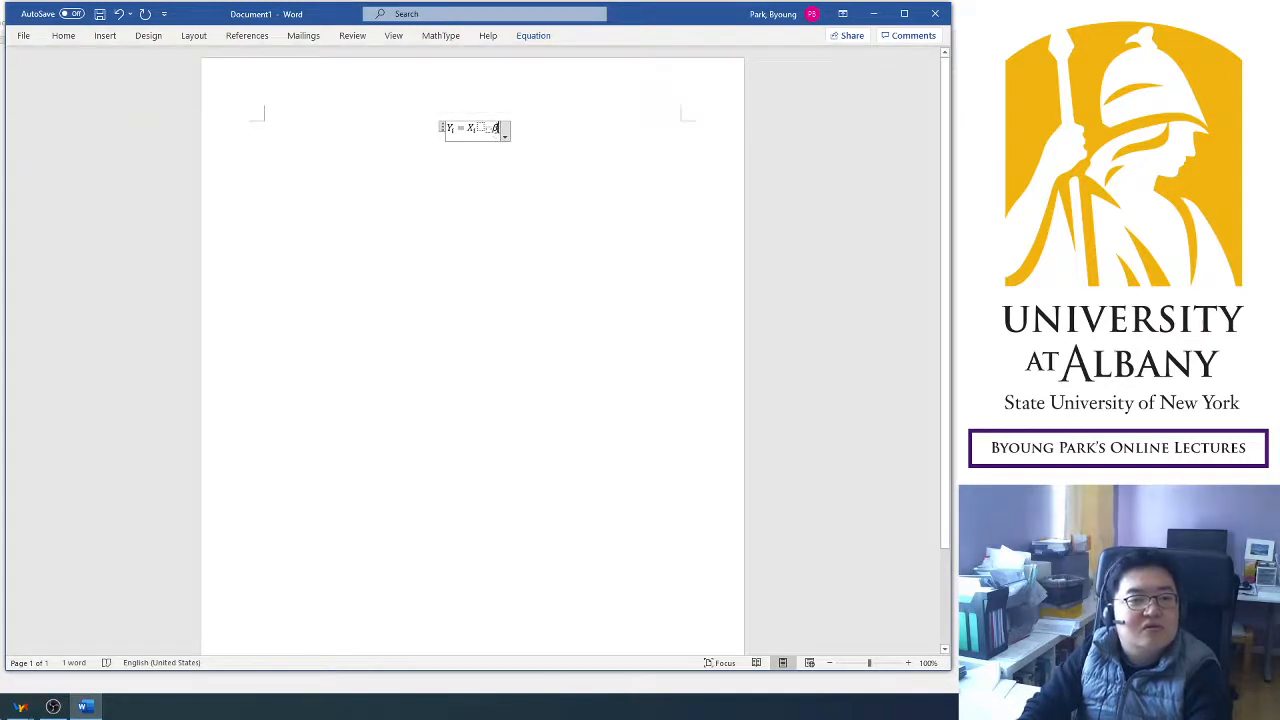
scroll(660, 120, down, 2)
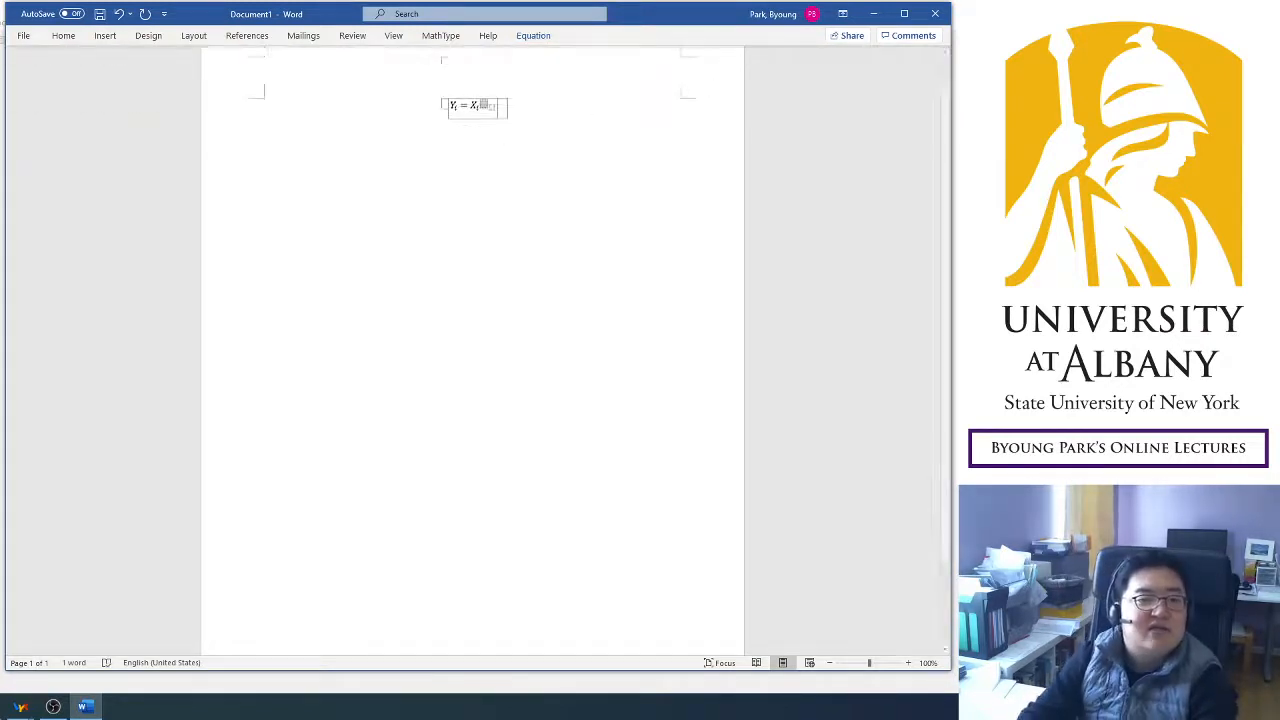
scroll(485, 150, up, 2)
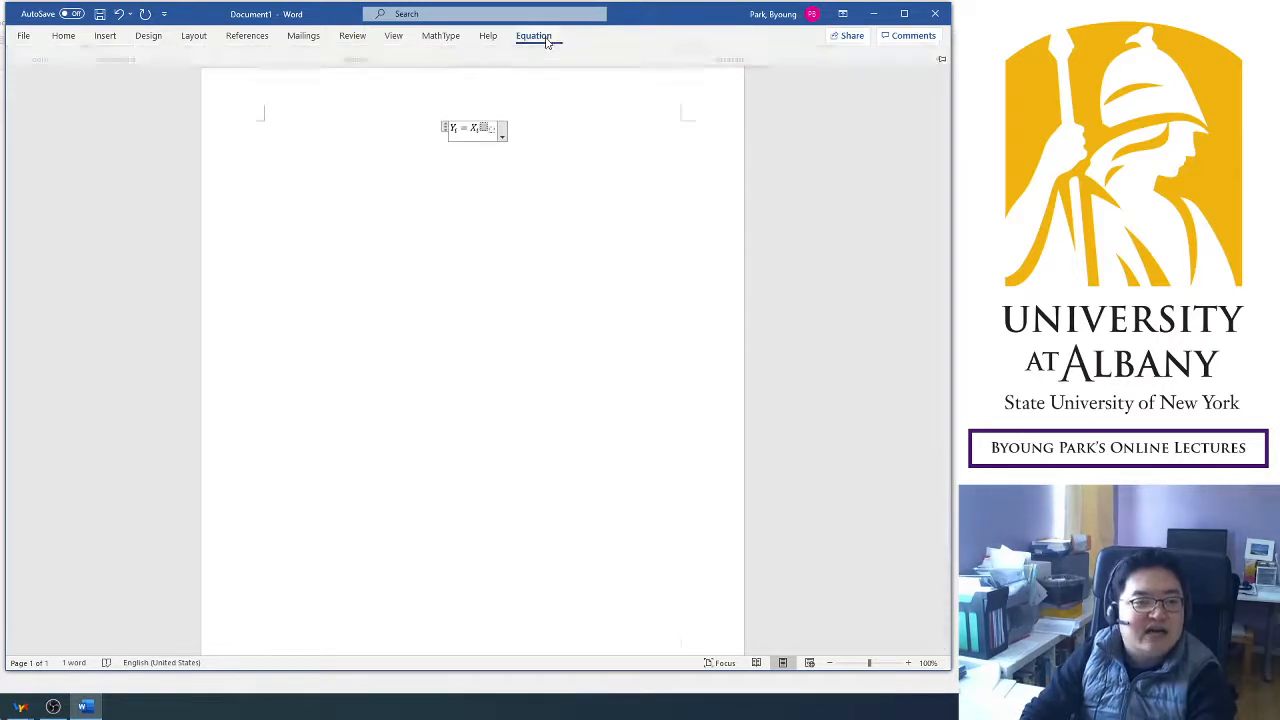
Fill the empty subscript structure after X subscript i with β as the base and 0 as the subscript.
click(533, 35)
click(544, 89)
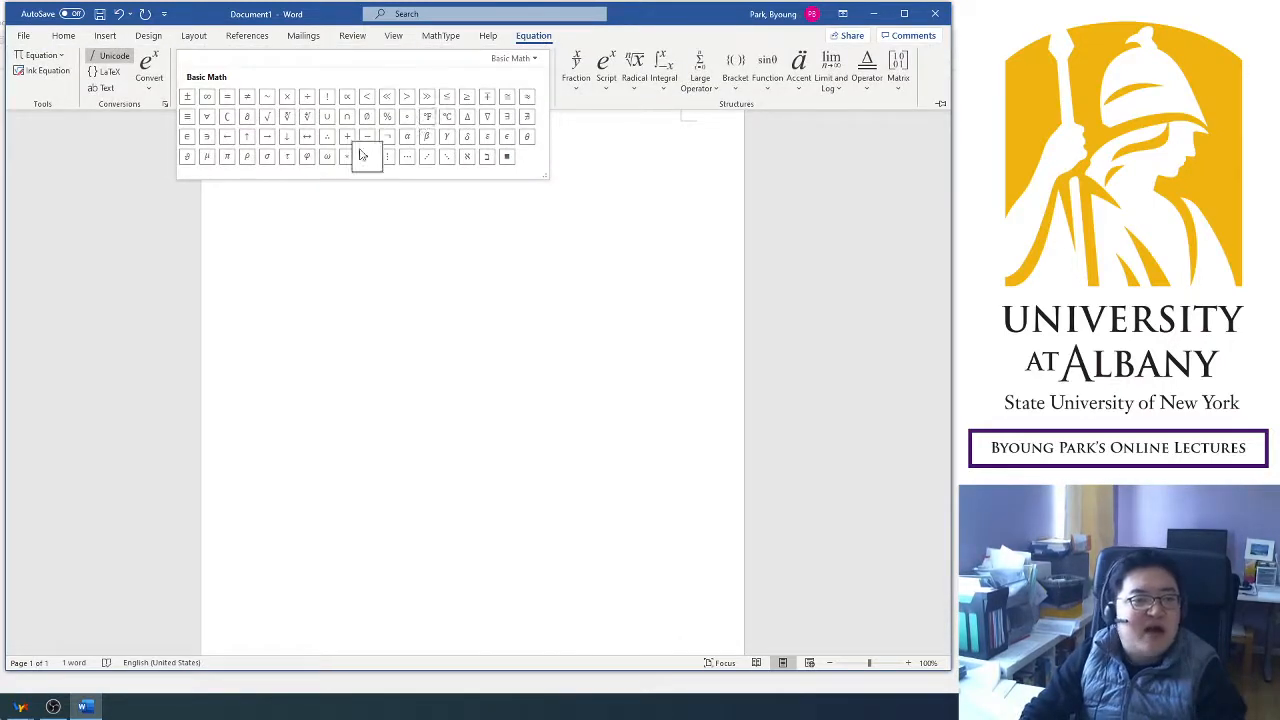
click(427, 140)
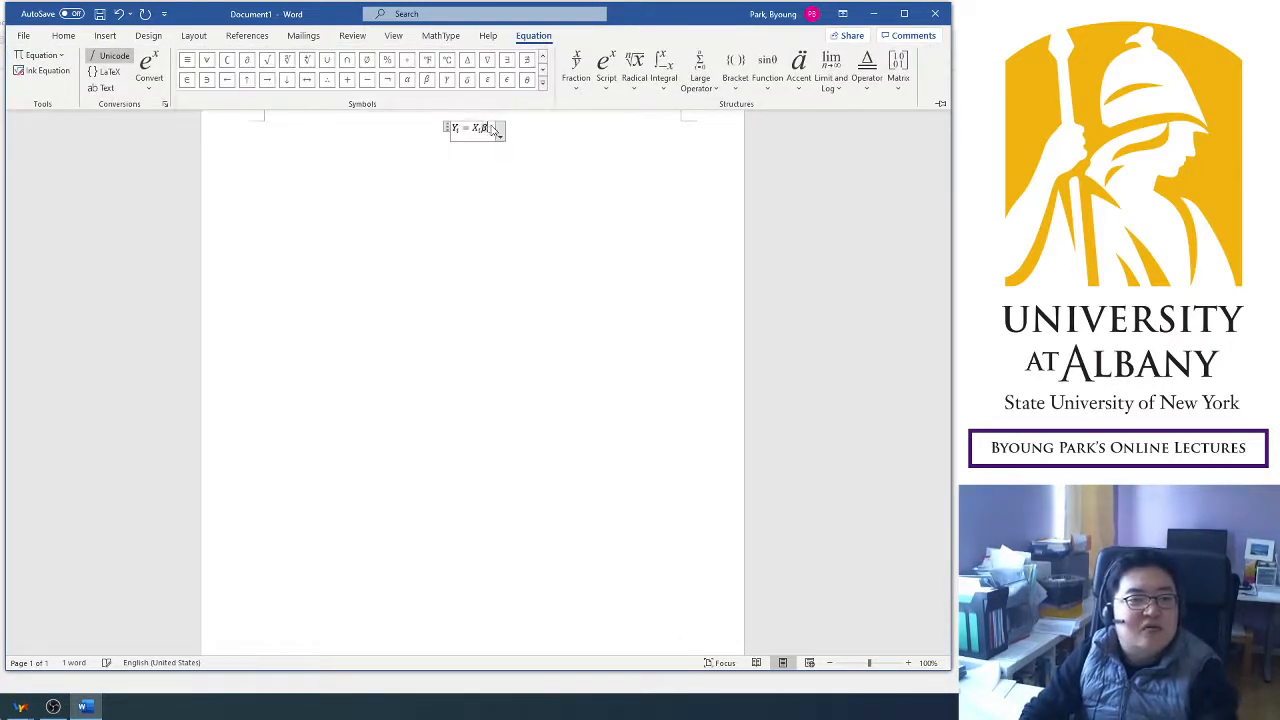
click(614, 113)
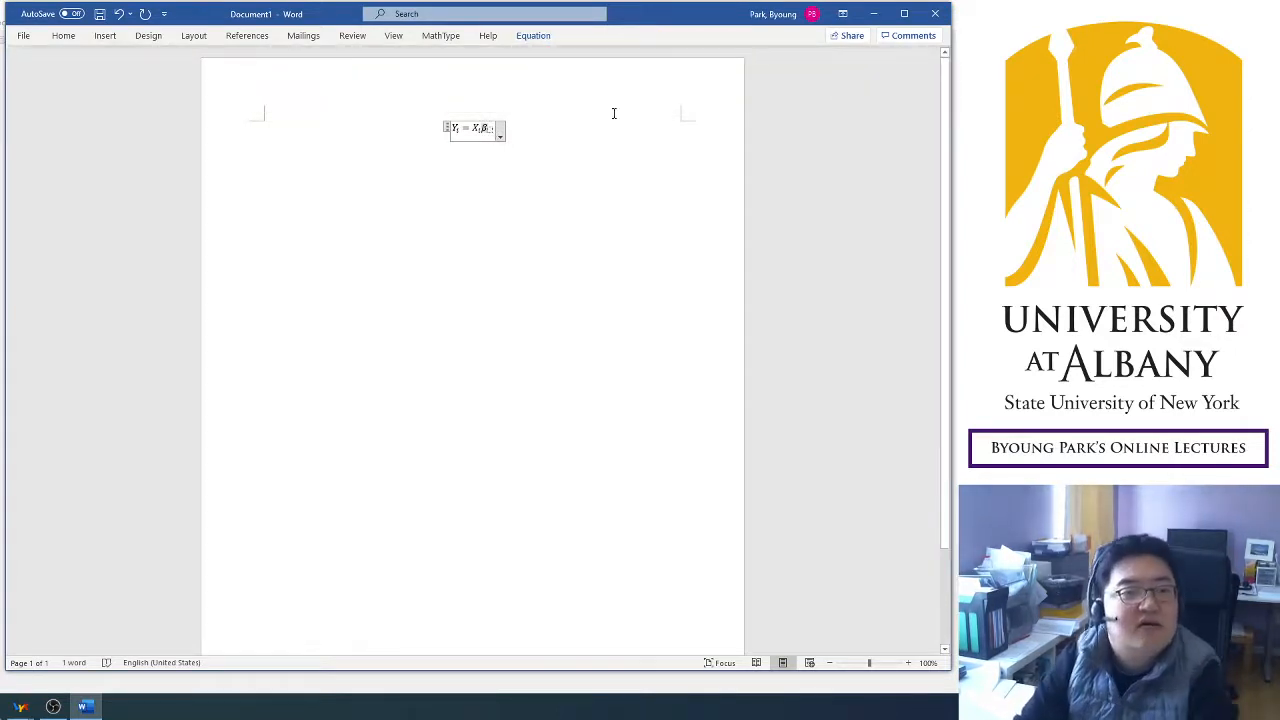
text(0)
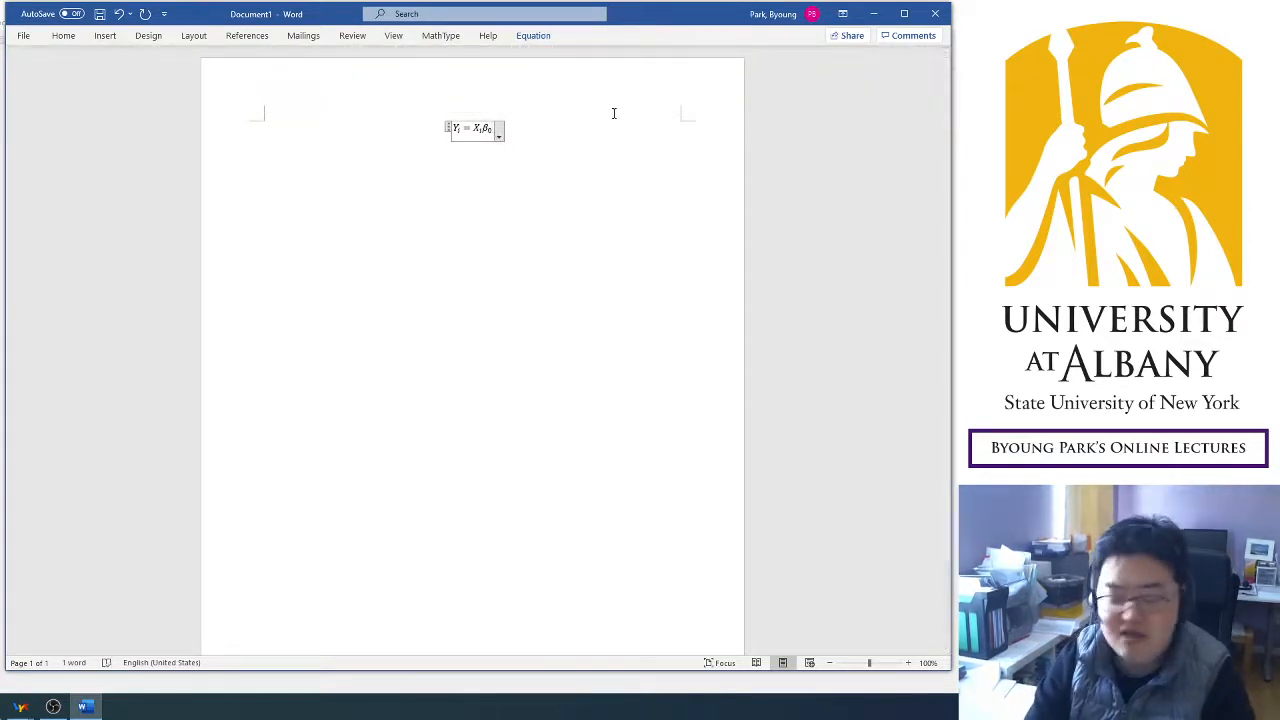
Add a plus sign after β subscript 0, followed by another empty subscript structure.
key(Right)
text(+)
click(548, 36)
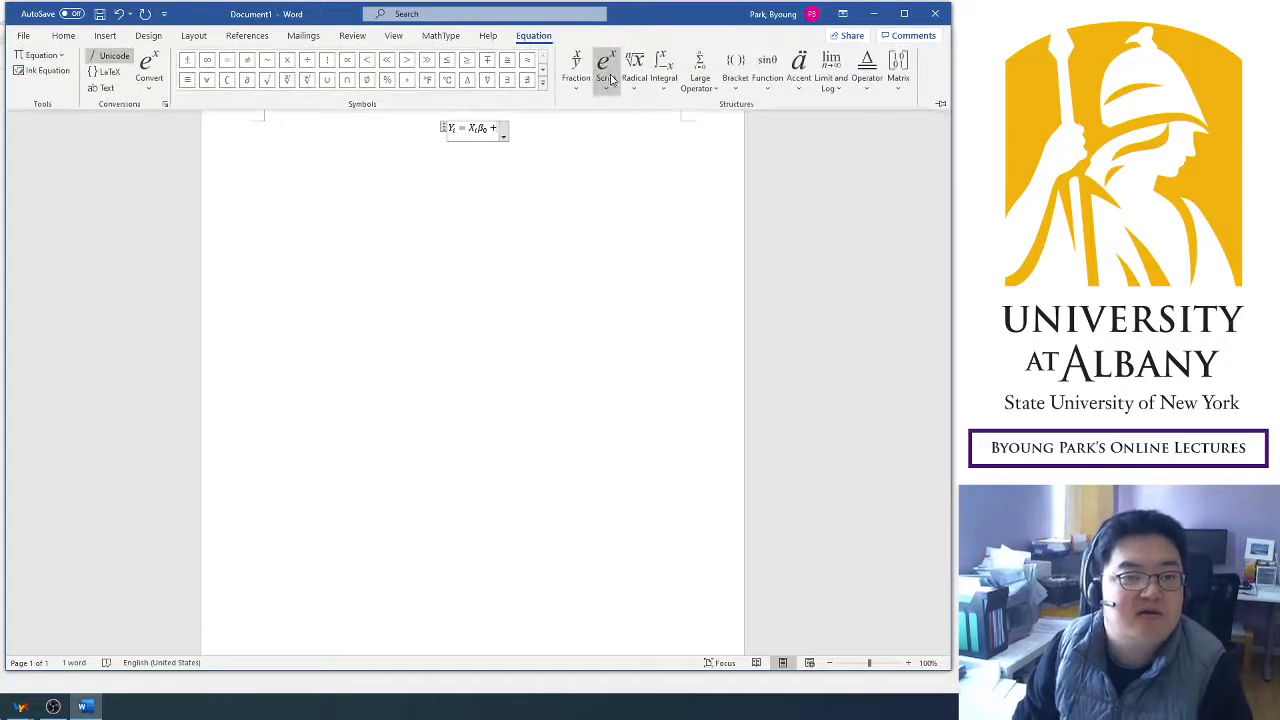
click(607, 78)
click(666, 150)
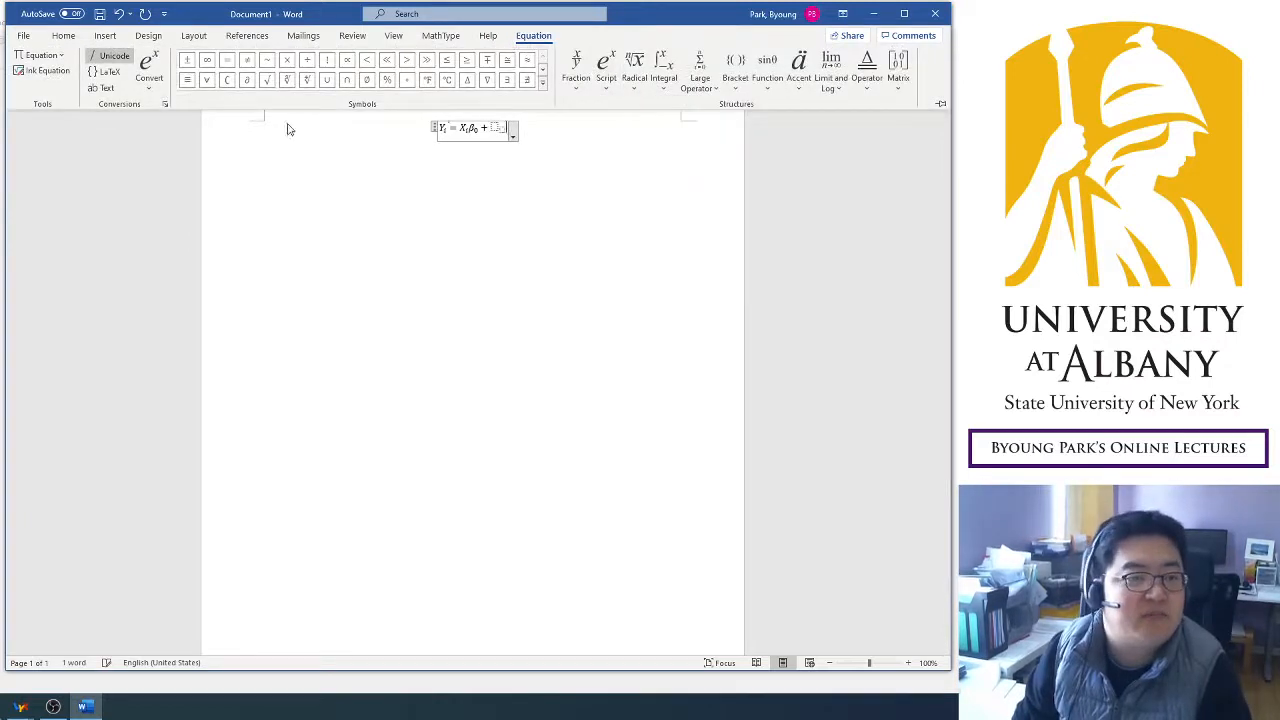
click(546, 86)
click(440, 138)
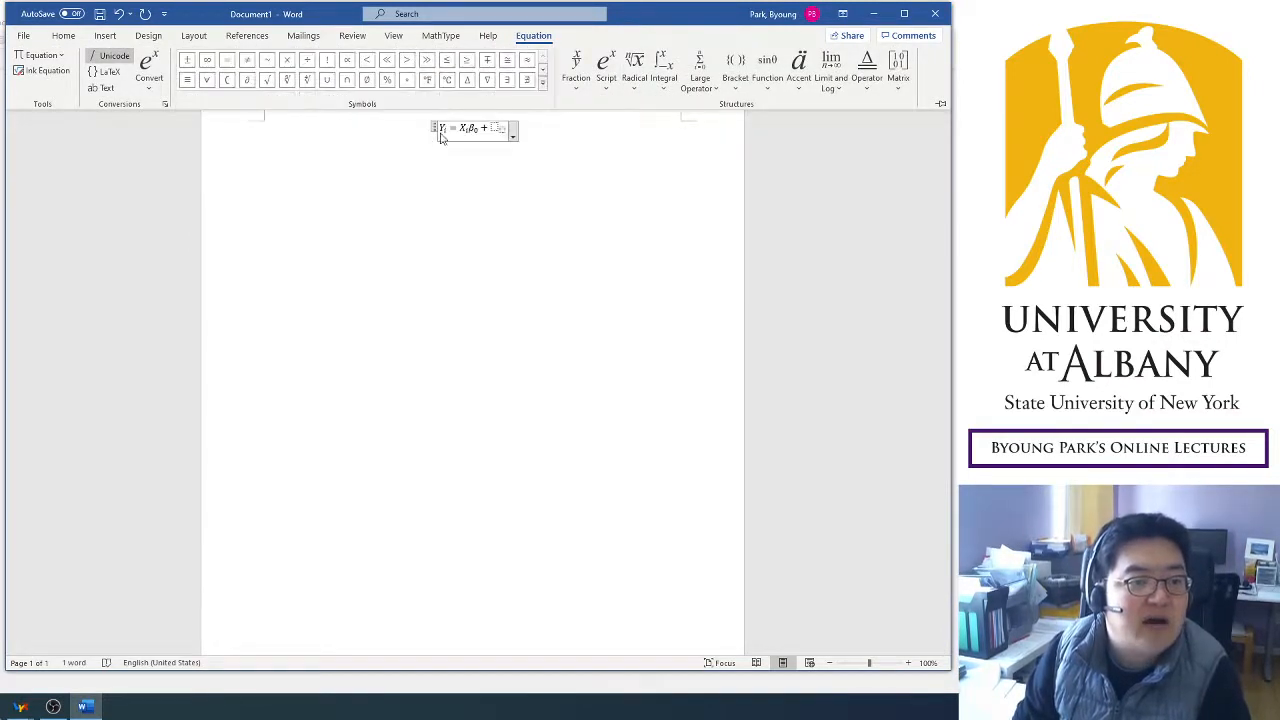
Fill the structure after the plus sign with ε as the base and i as the subscript, and leave the equation.
click(491, 133)
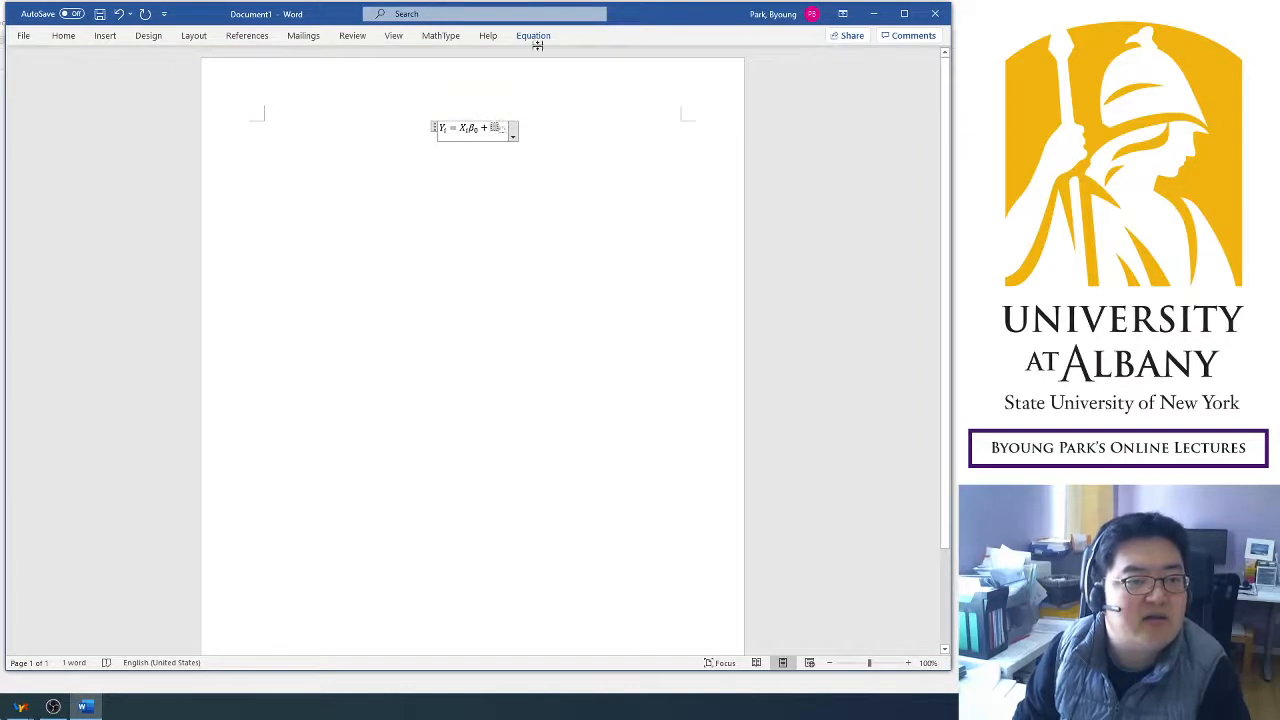
click(535, 38)
click(548, 97)
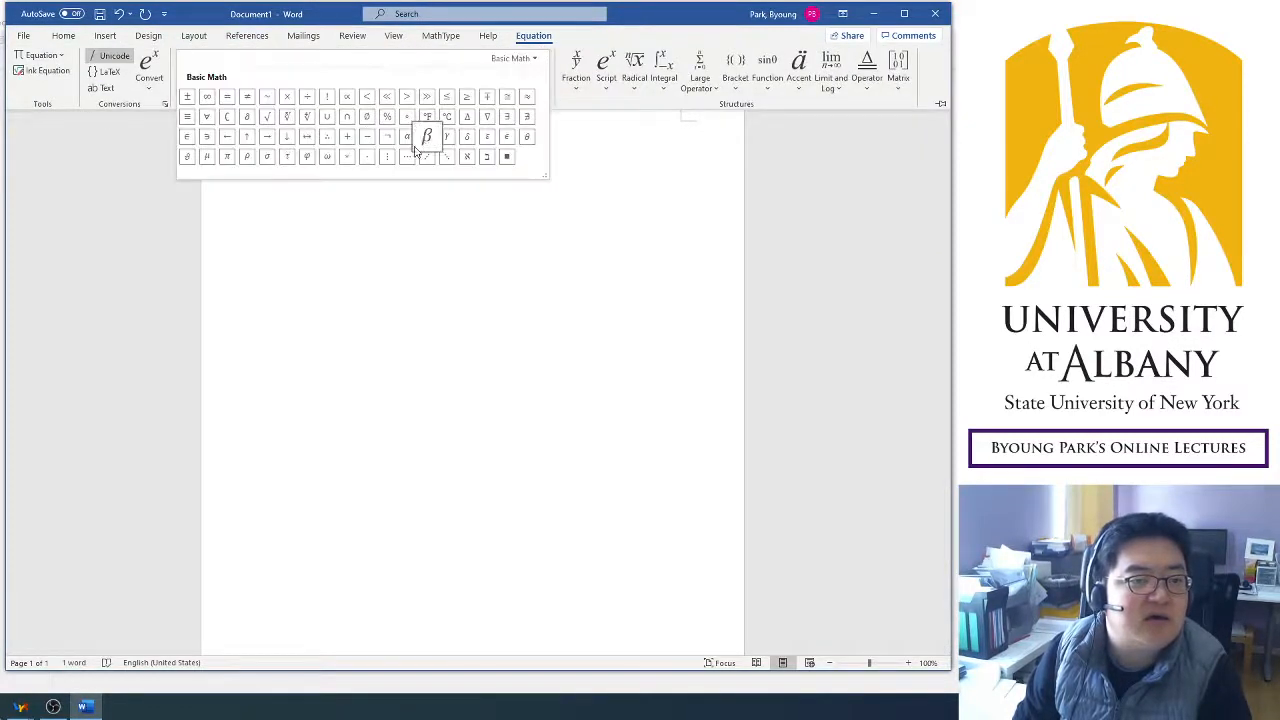
click(487, 138)
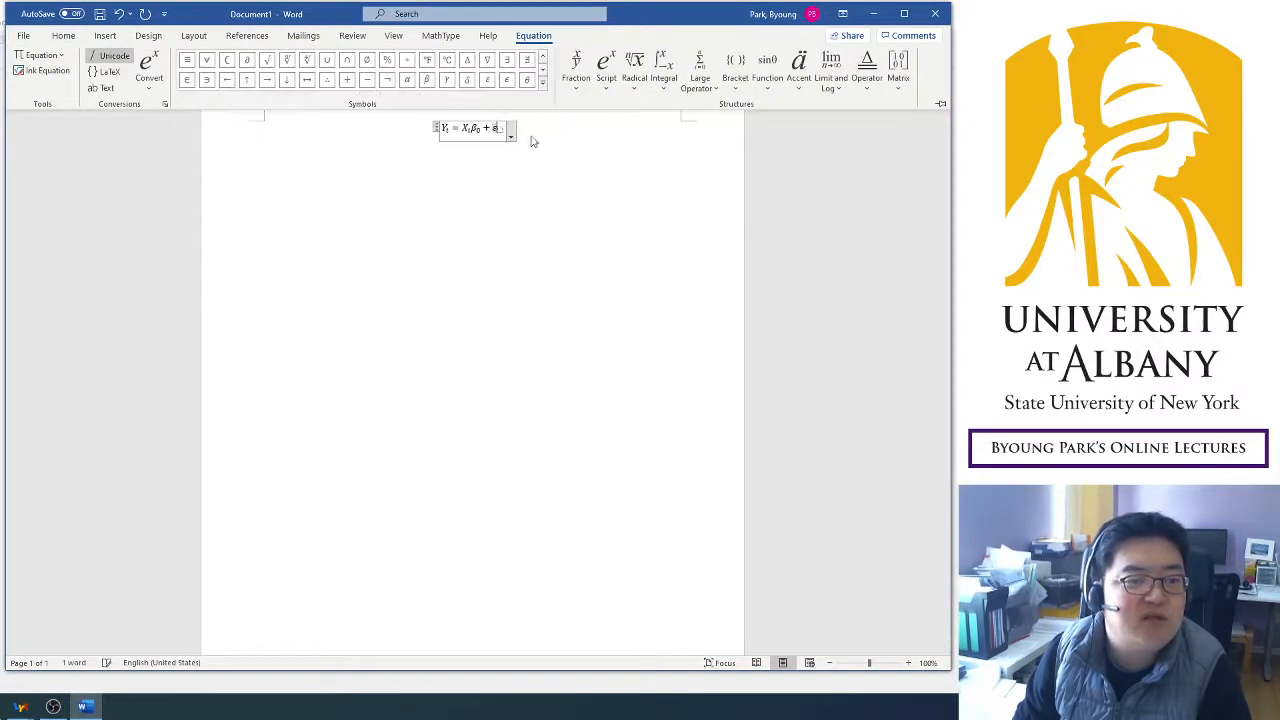
click(503, 134)
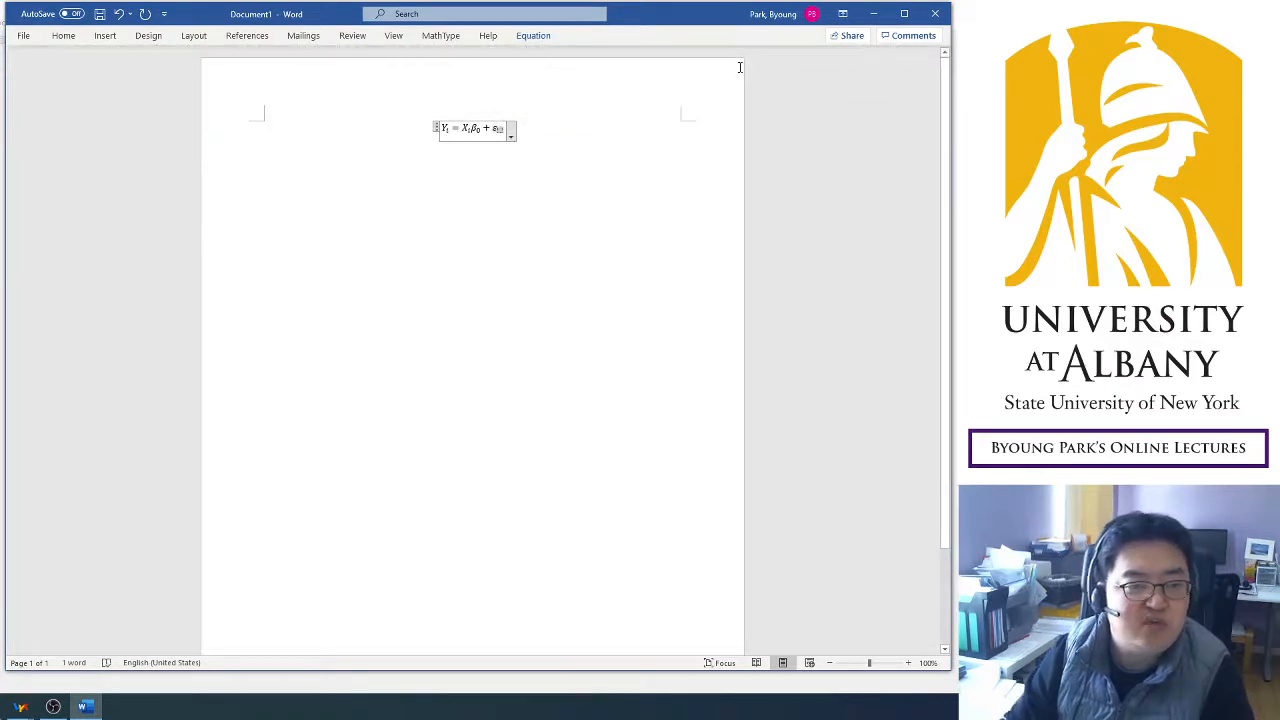
text(i)
key(Right)
key(Right)
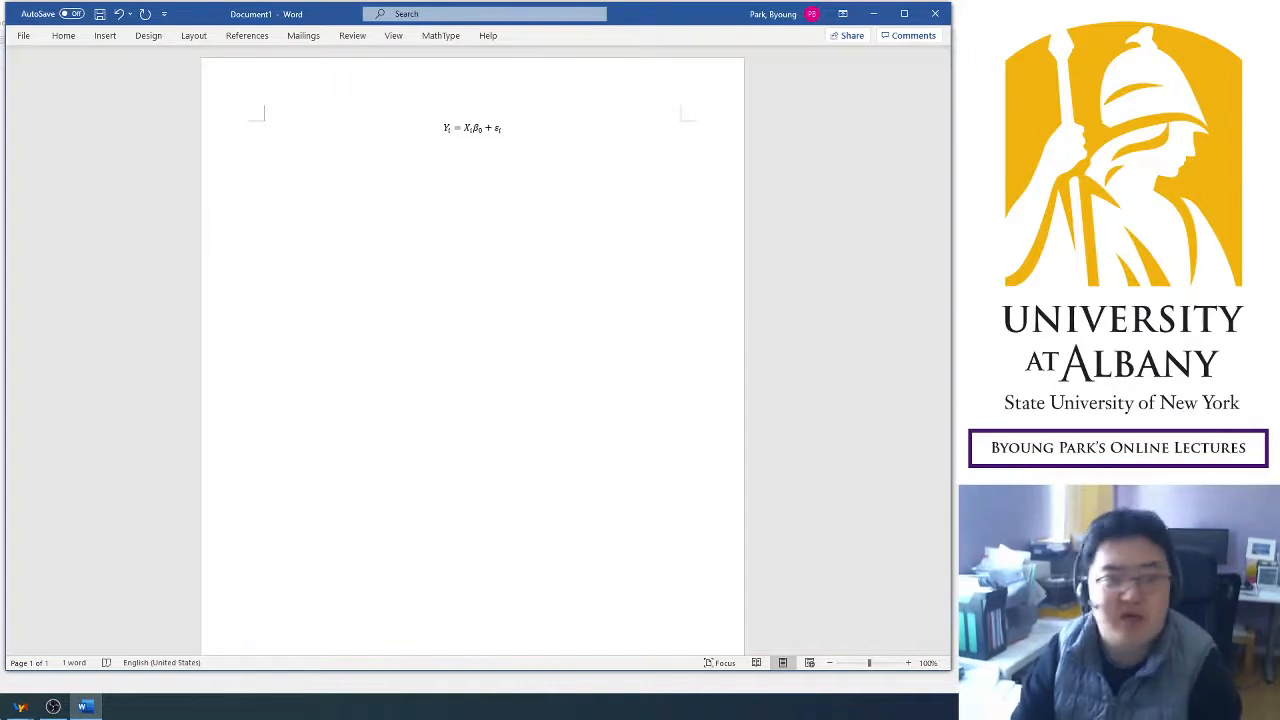
Write the line "Type your answer here." below the equation.
text(Type your an)
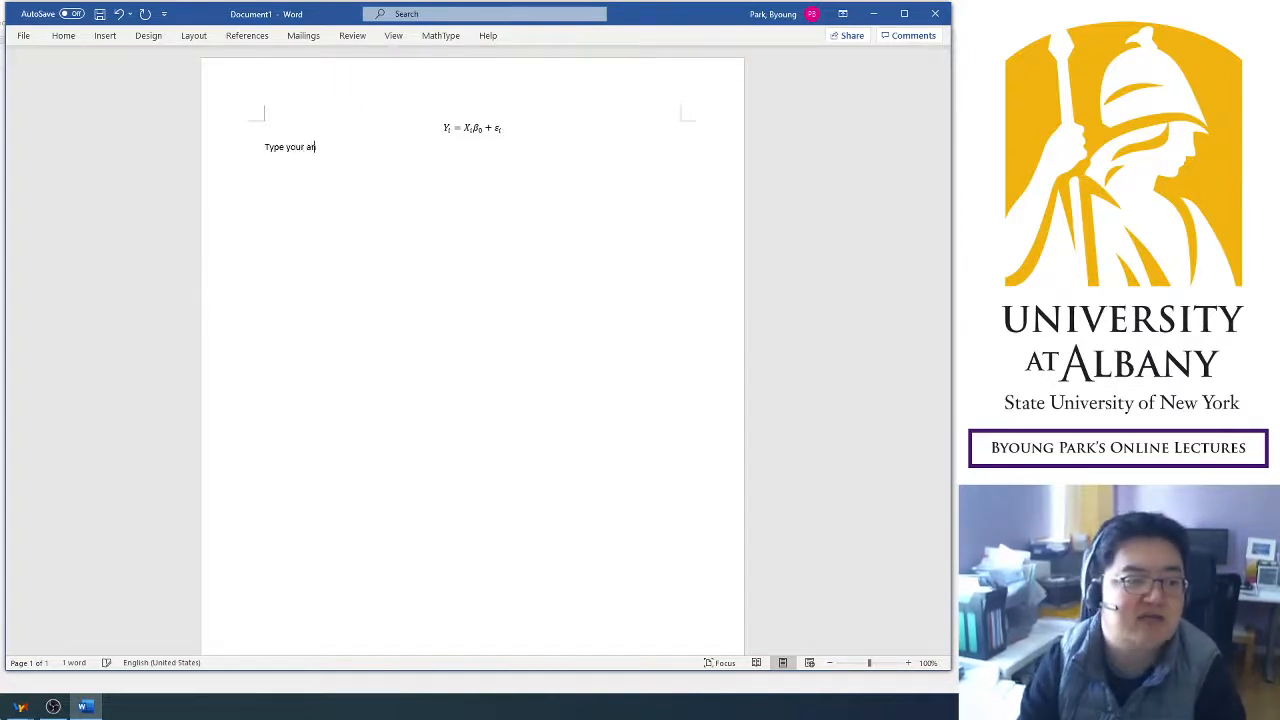
text(swer here.)
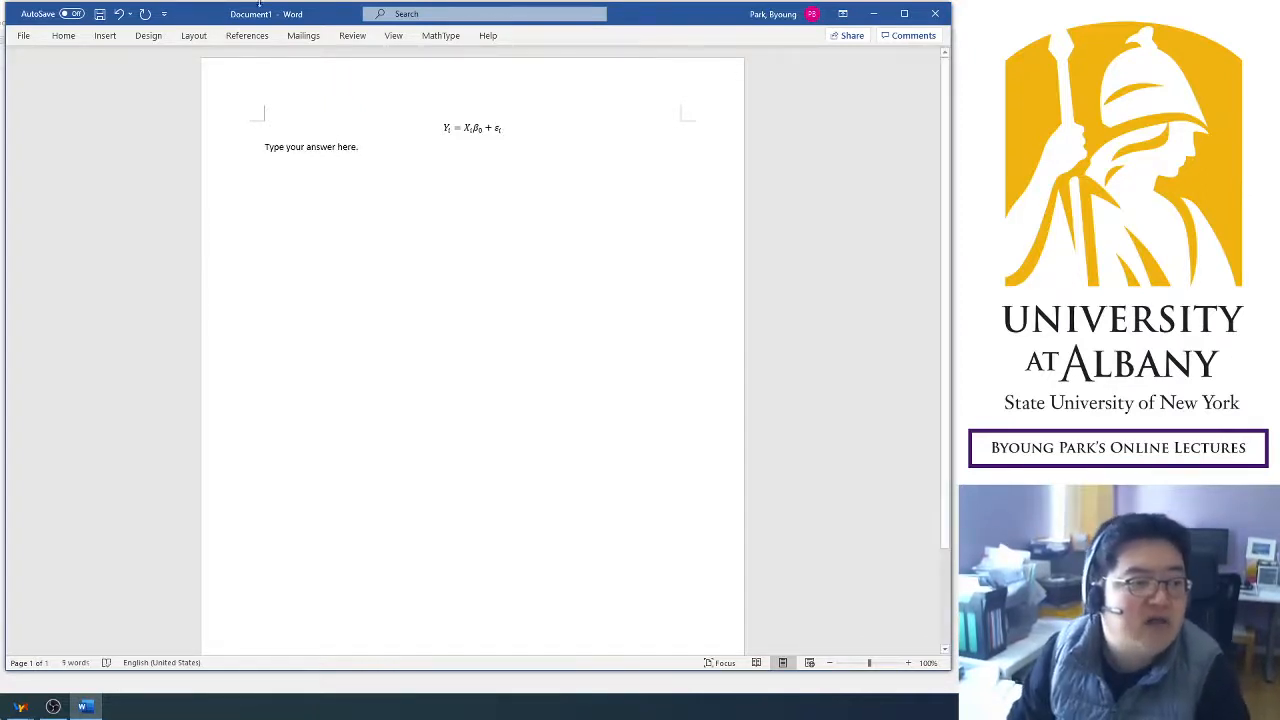
click(63, 36)
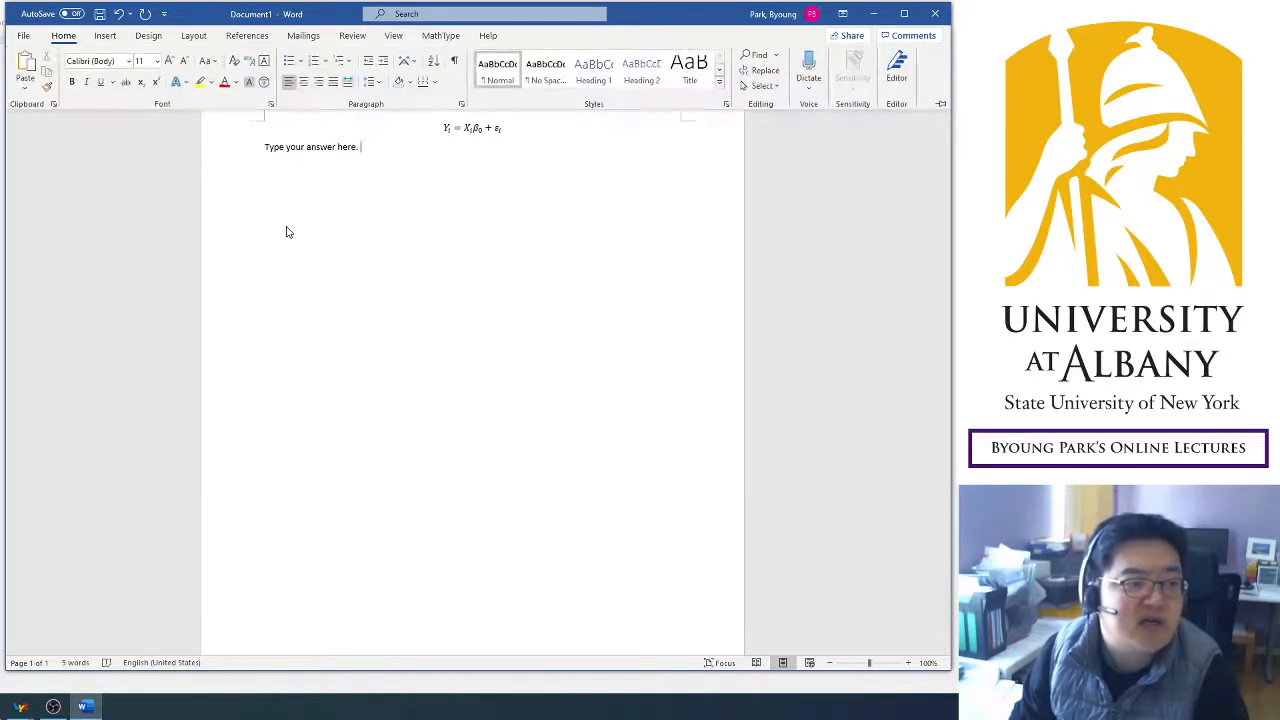
Change the font of the line "Type your answer here." to Times New Roman.
click(378, 151)
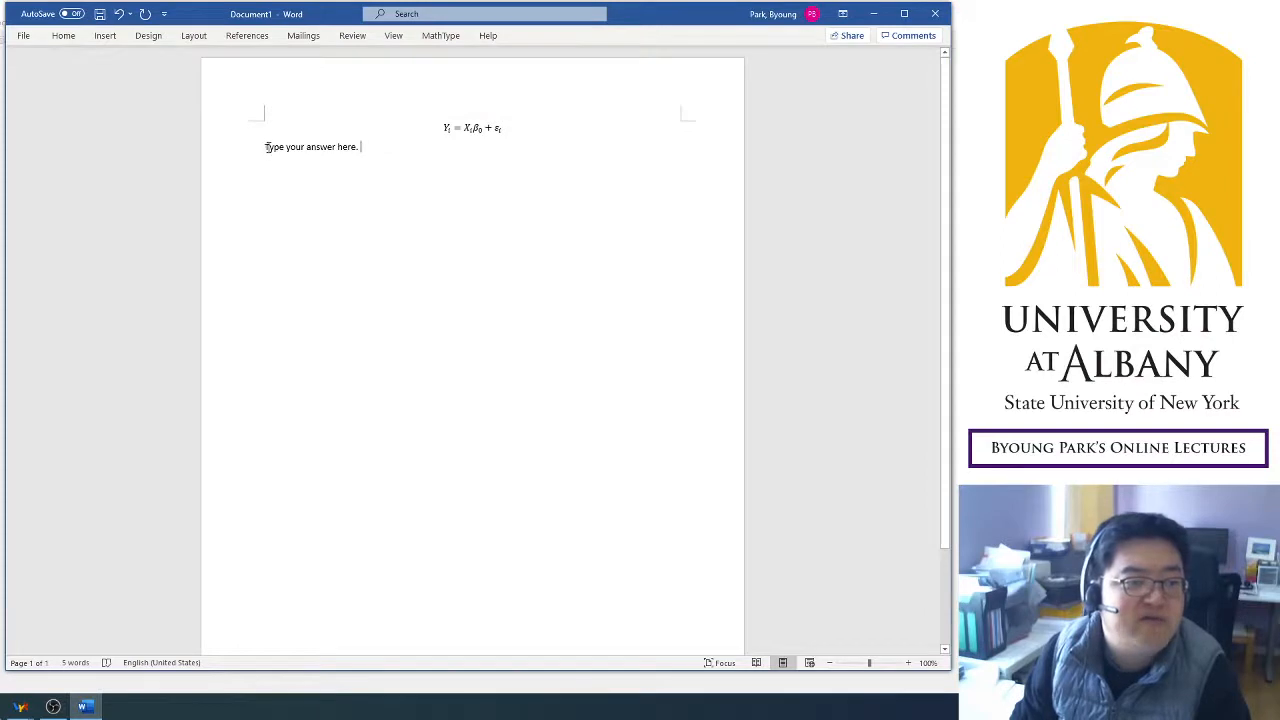
drag(264, 150, 357, 150)
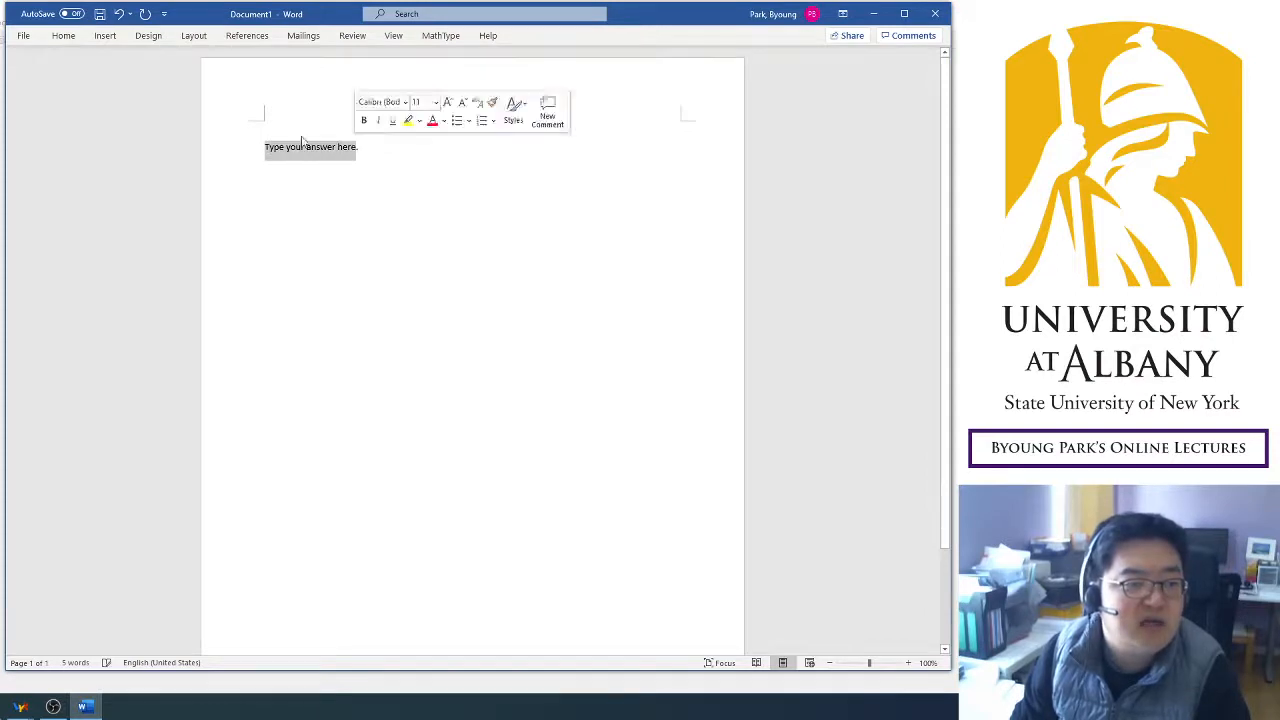
click(63, 37)
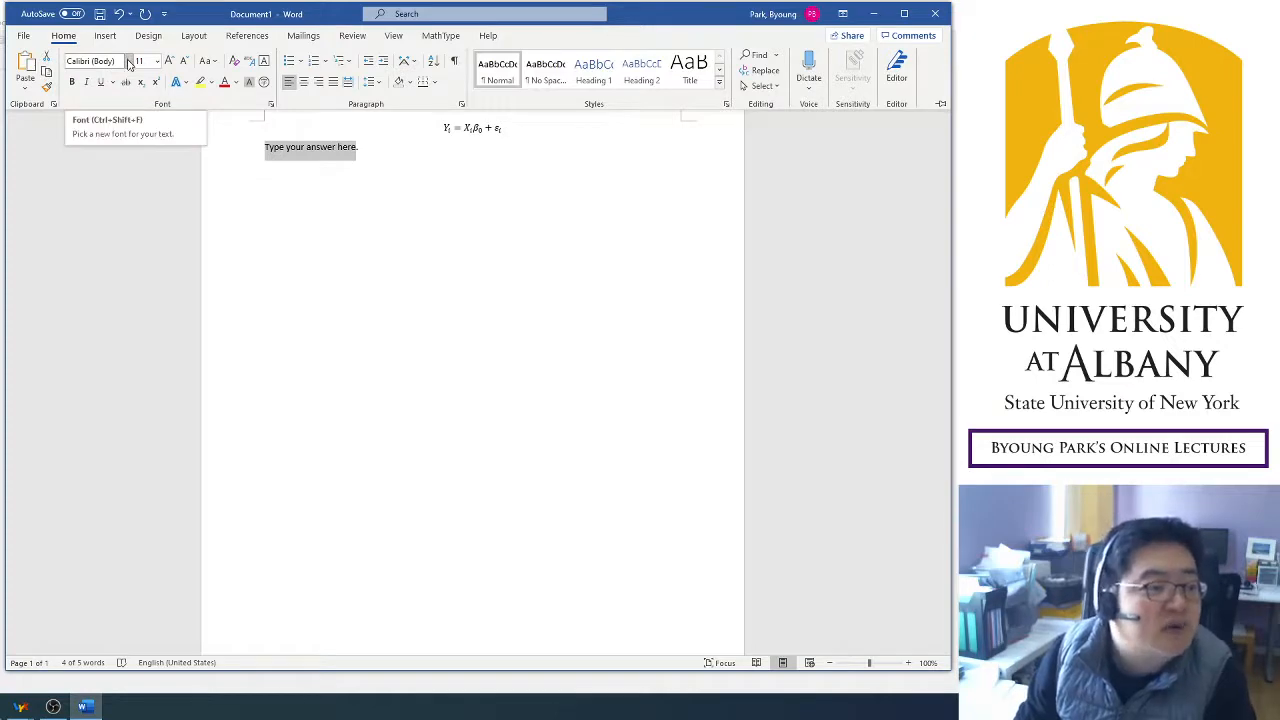
click(128, 61)
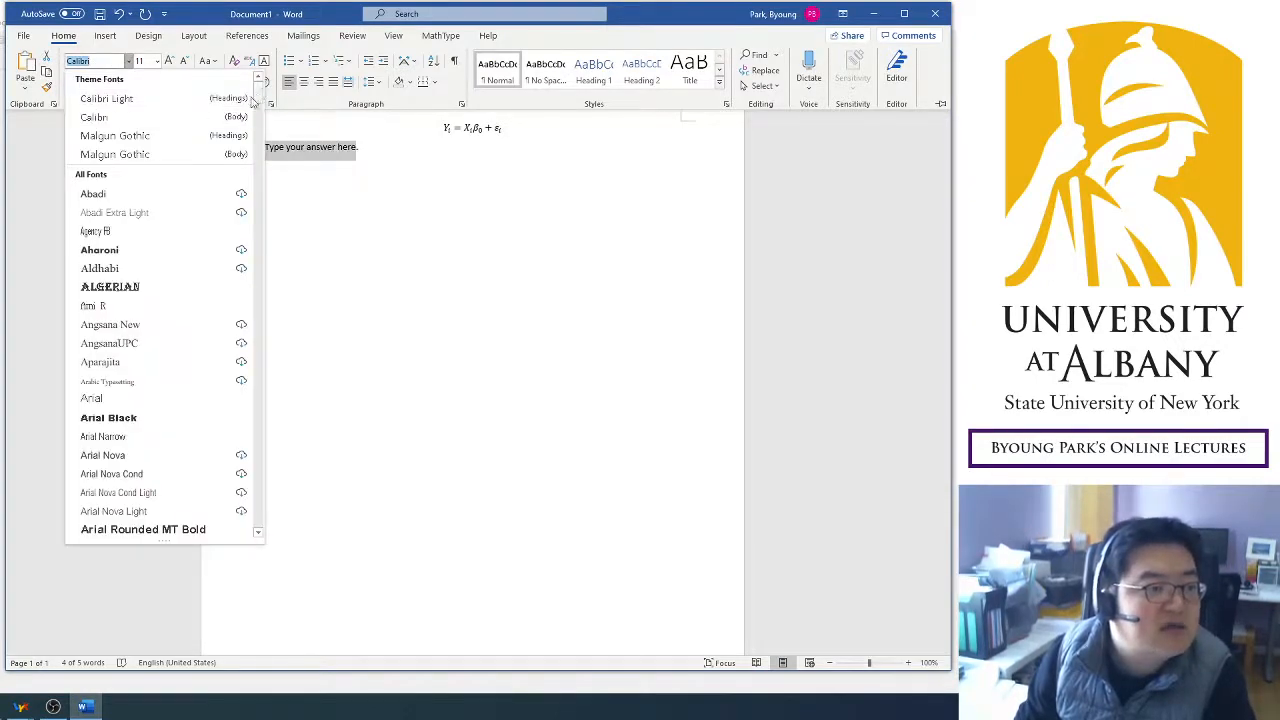
drag(258, 96, 263, 463)
scroll(214, 460, down, 1)
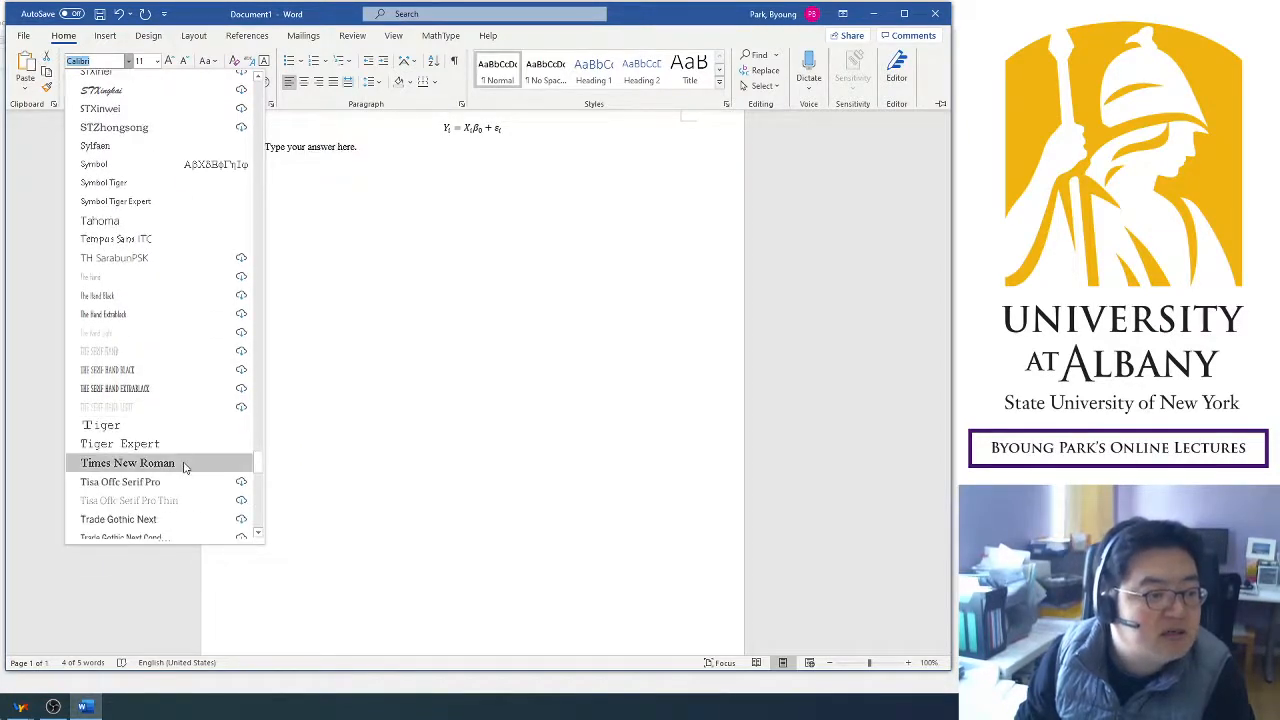
click(190, 462)
click(429, 189)
click(404, 147)
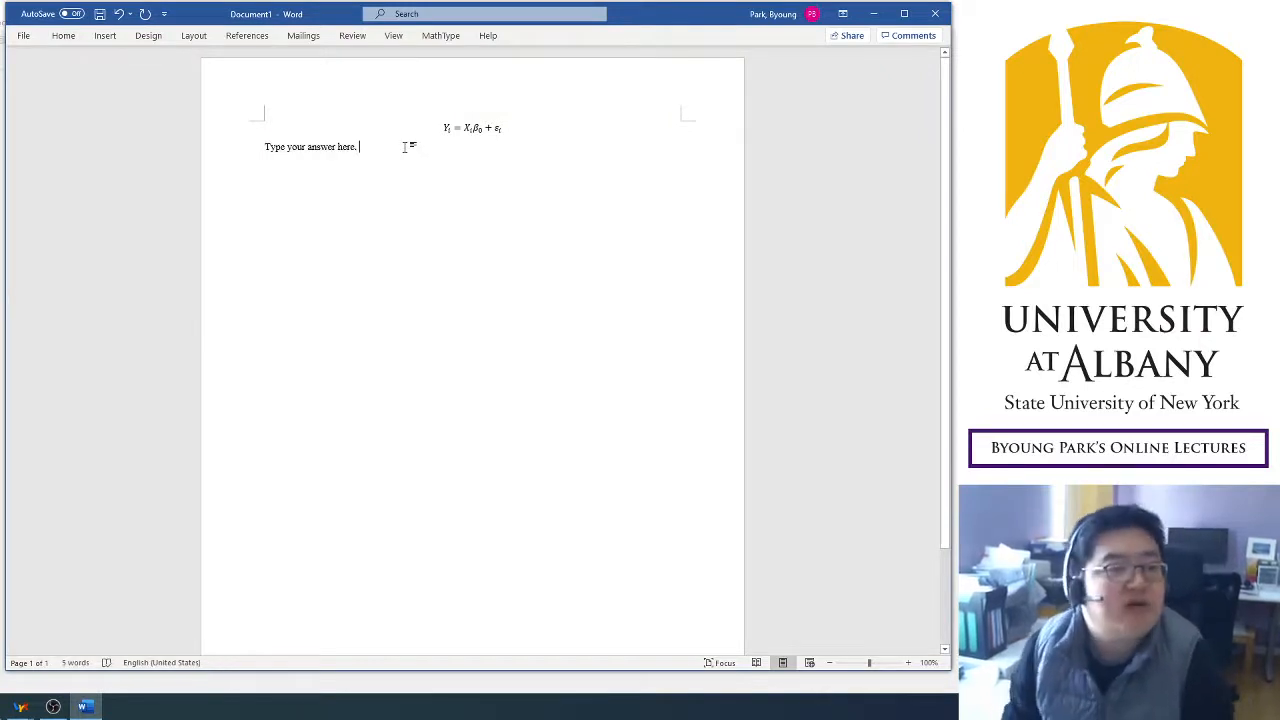
Increase the font size of the line "Type your answer here." to 12.
click(63, 36)
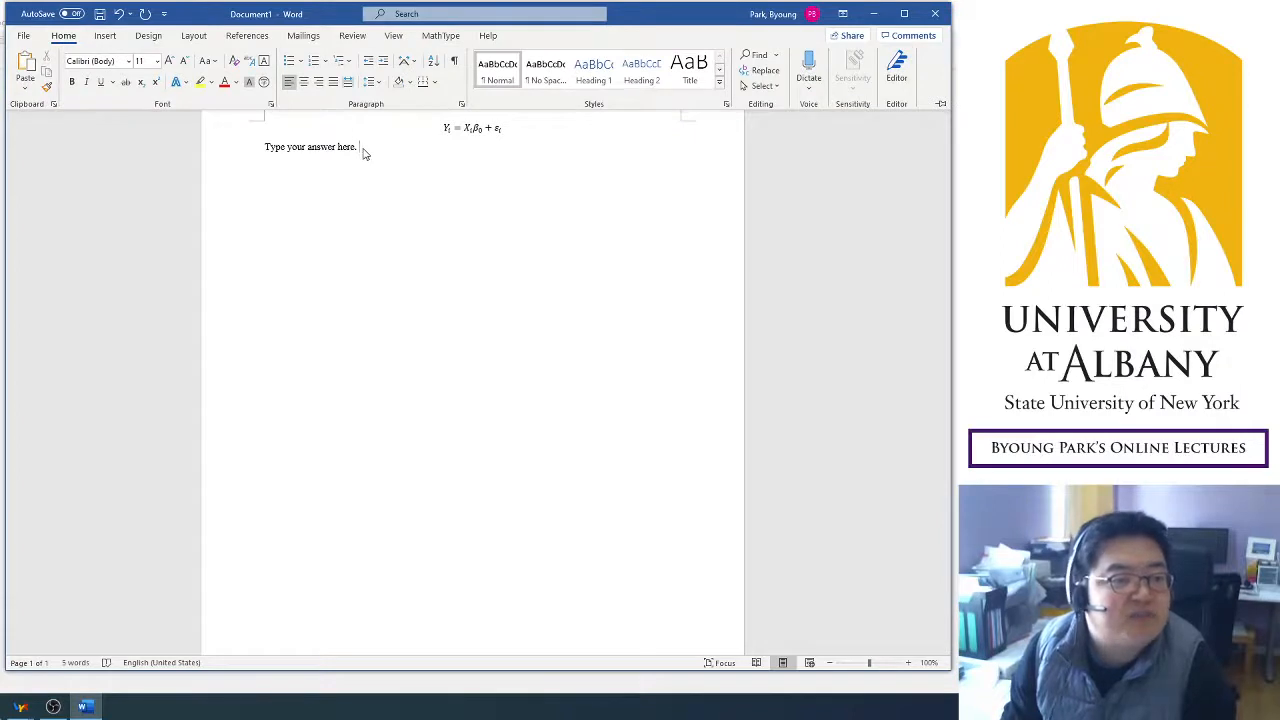
drag(363, 152, 256, 153)
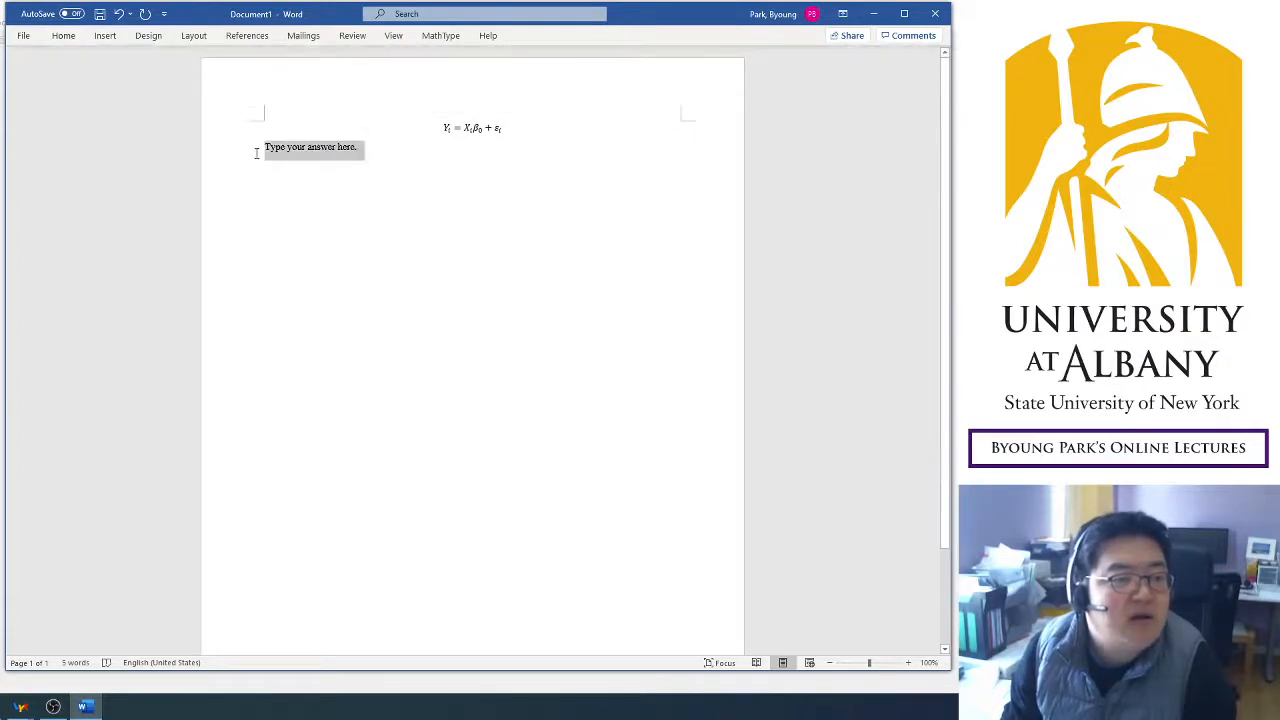
click(63, 36)
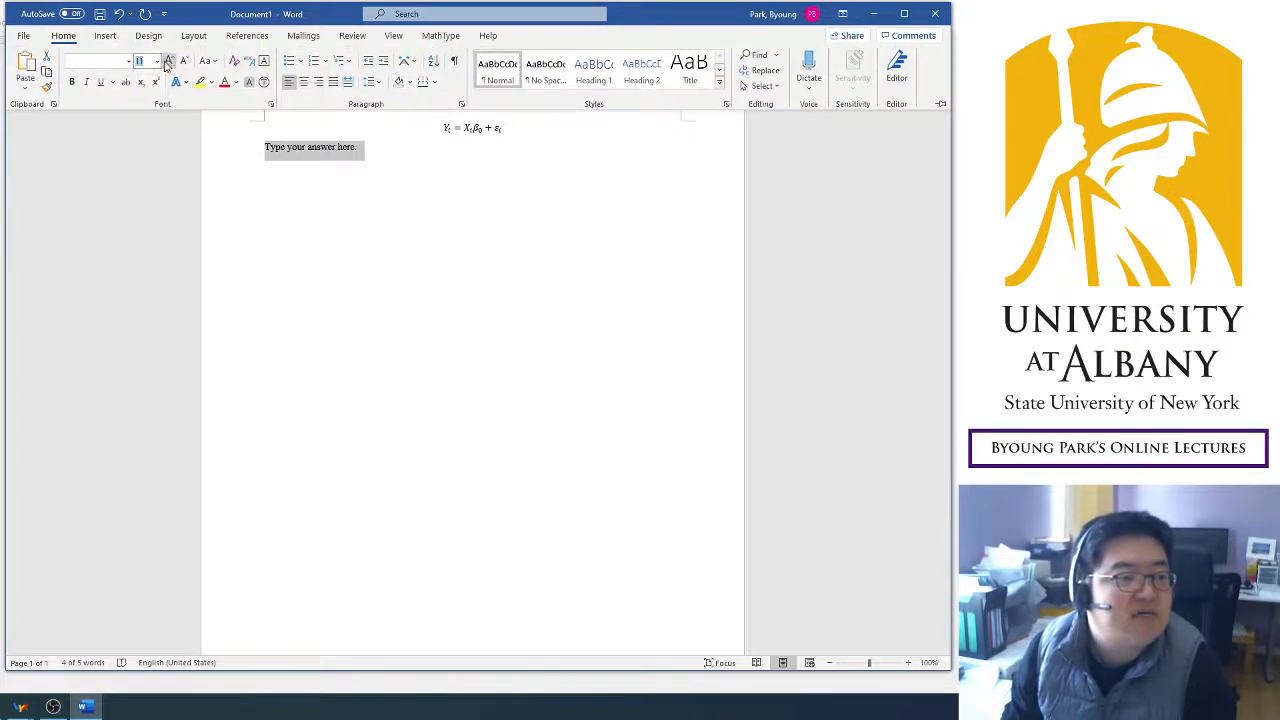
click(169, 61)
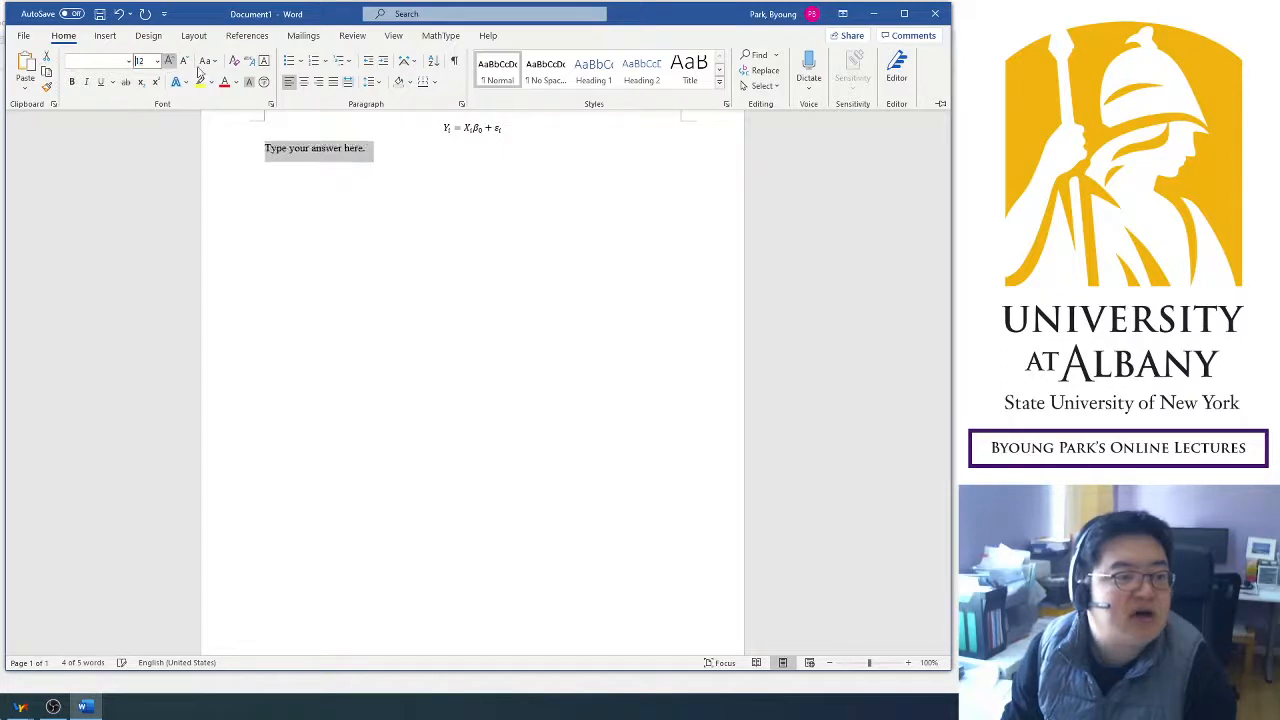
Try 1.5 line spacing on the line "Type your answer here." and settle on 2.0.
click(372, 83)
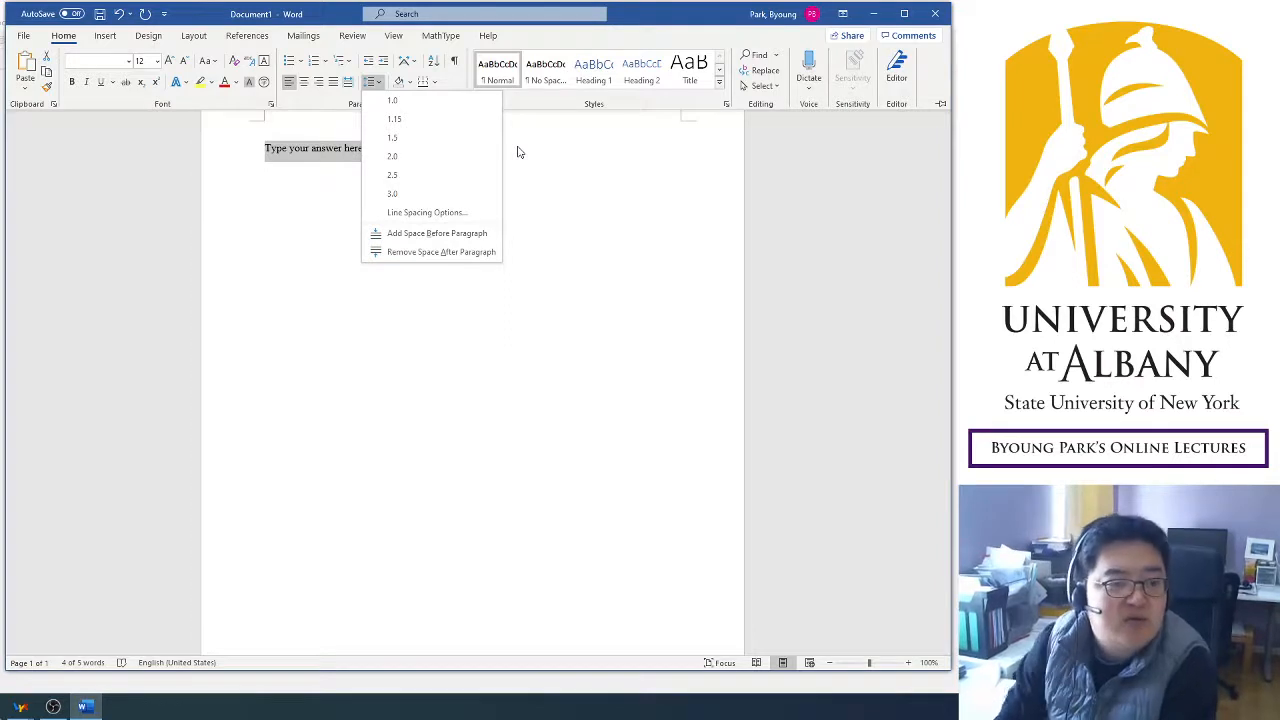
click(440, 139)
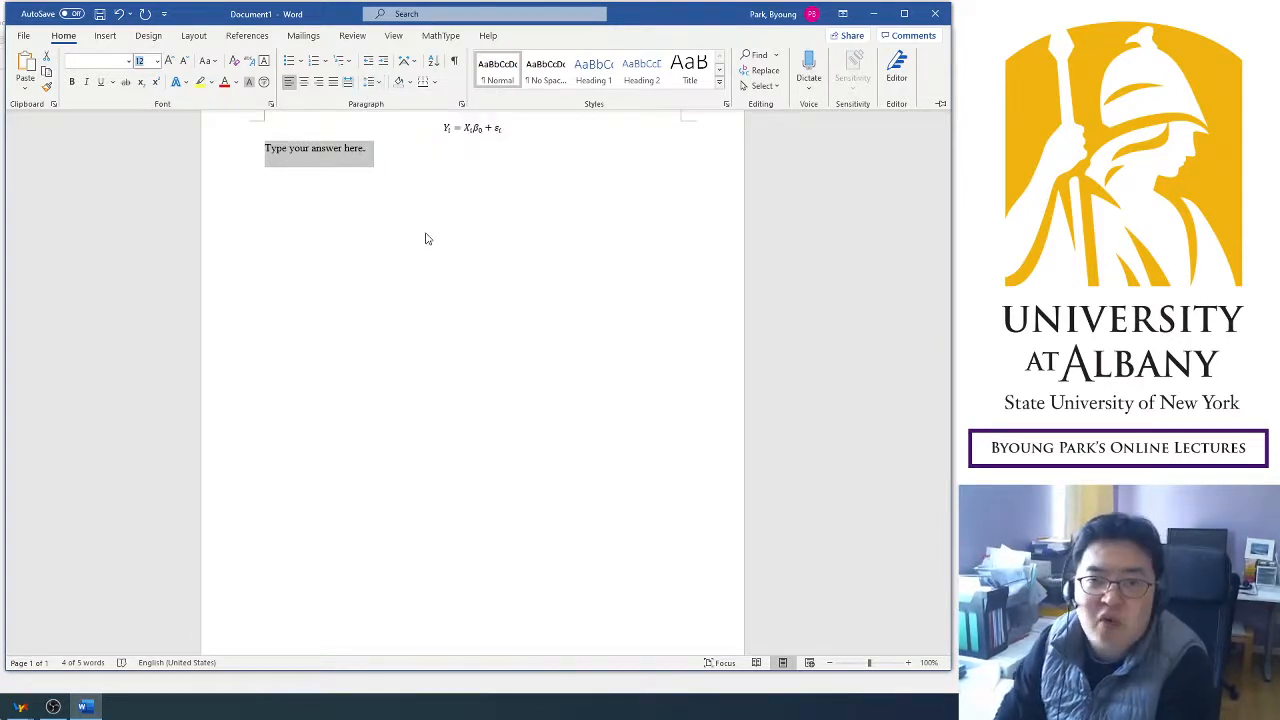
click(357, 85)
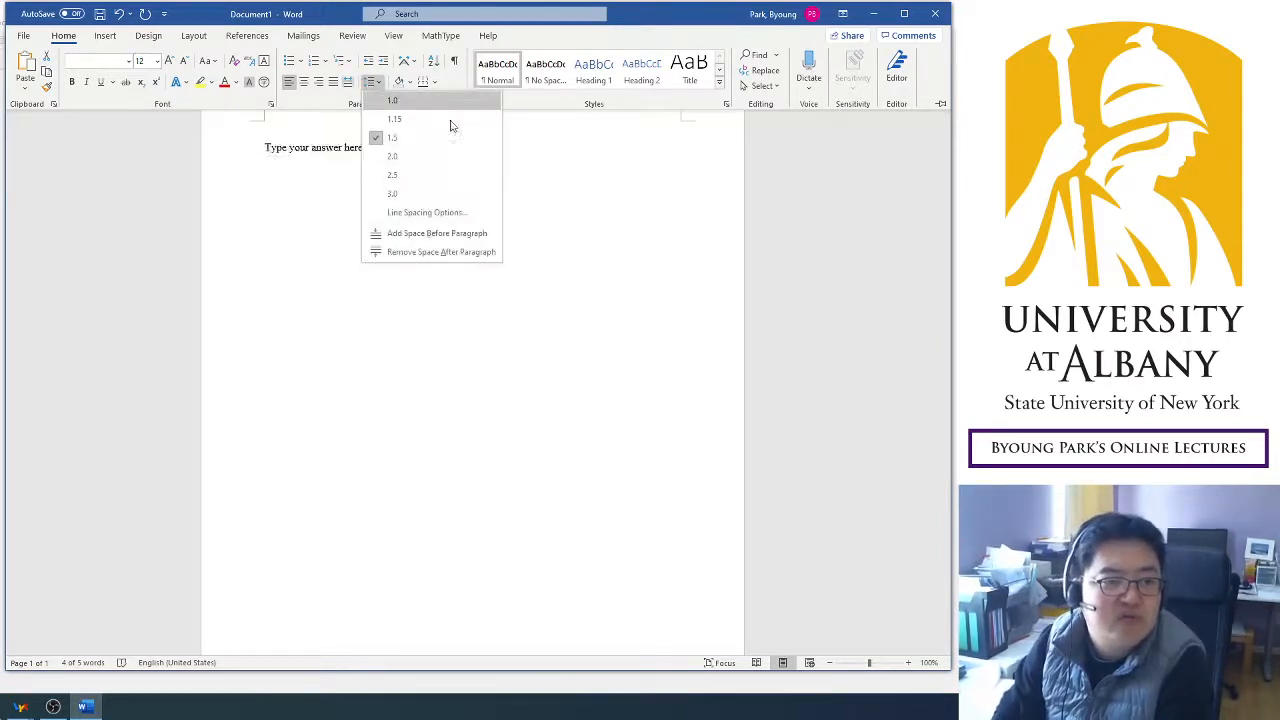
click(463, 157)
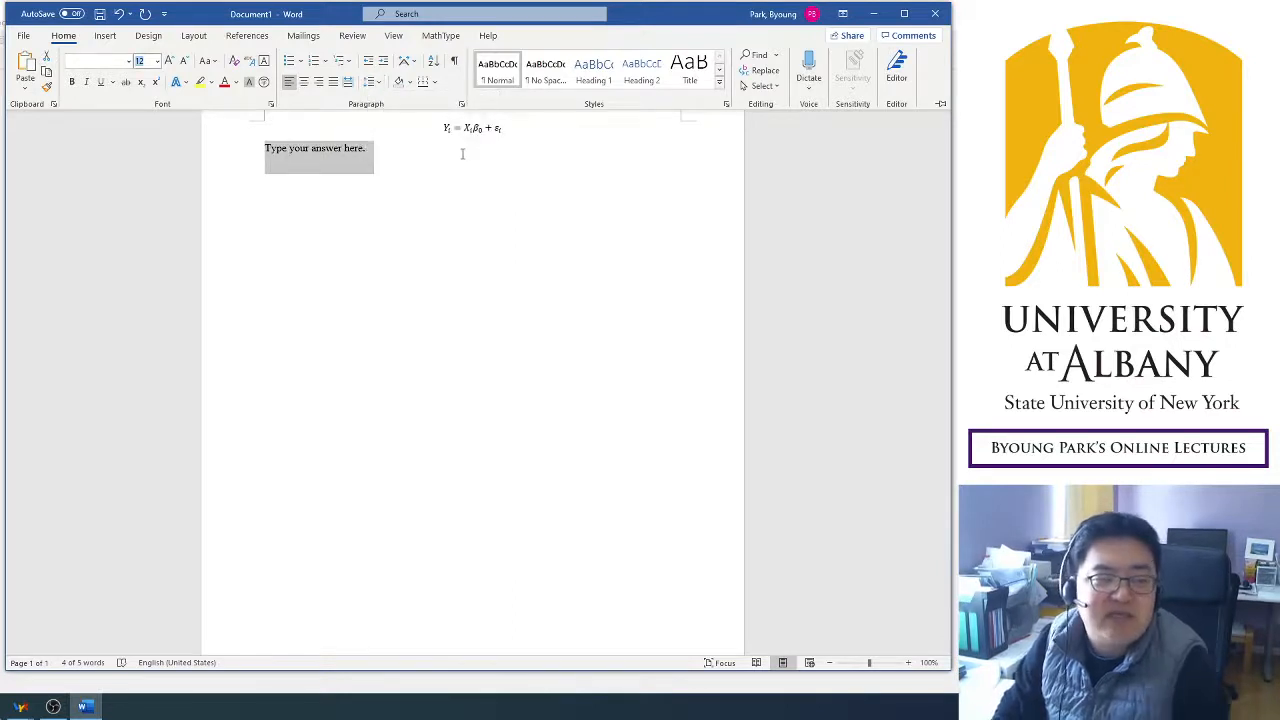
click(462, 153)
click(458, 156)
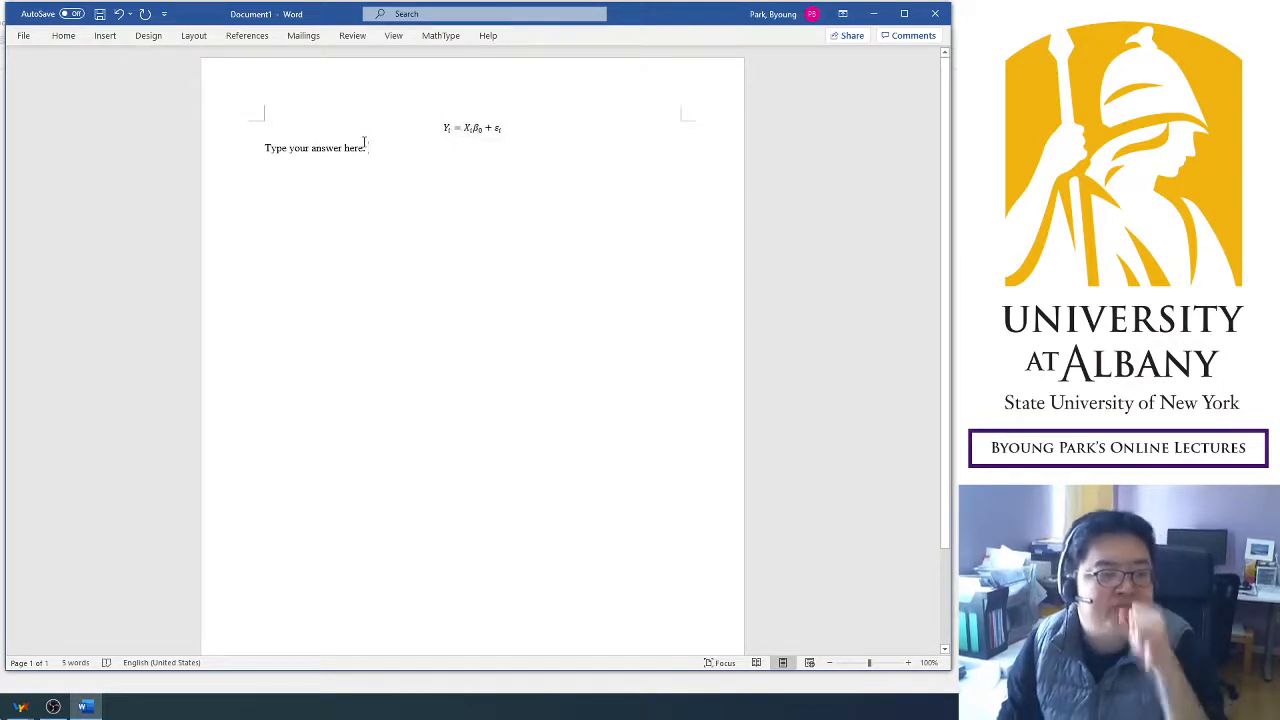
key(ctrl+a)
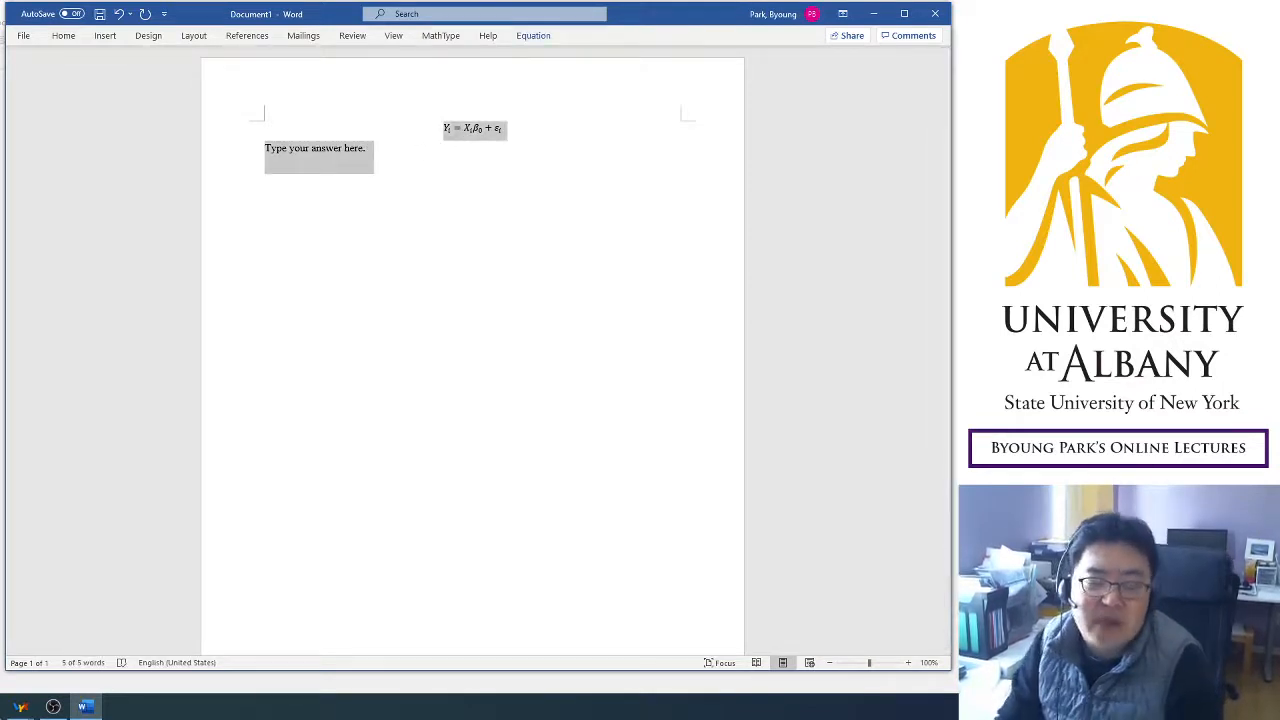
click(474, 163)
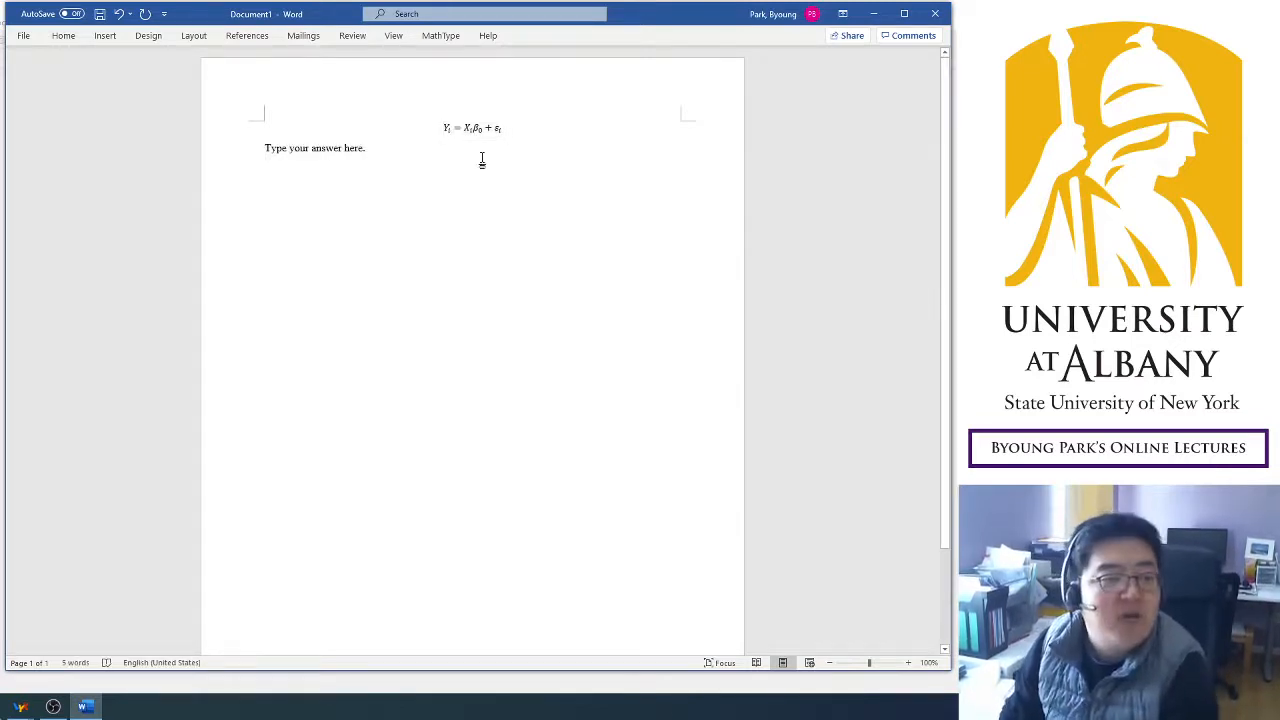
Add a new line below the answer text and try to insert a MathType display equation there.
key(Return)
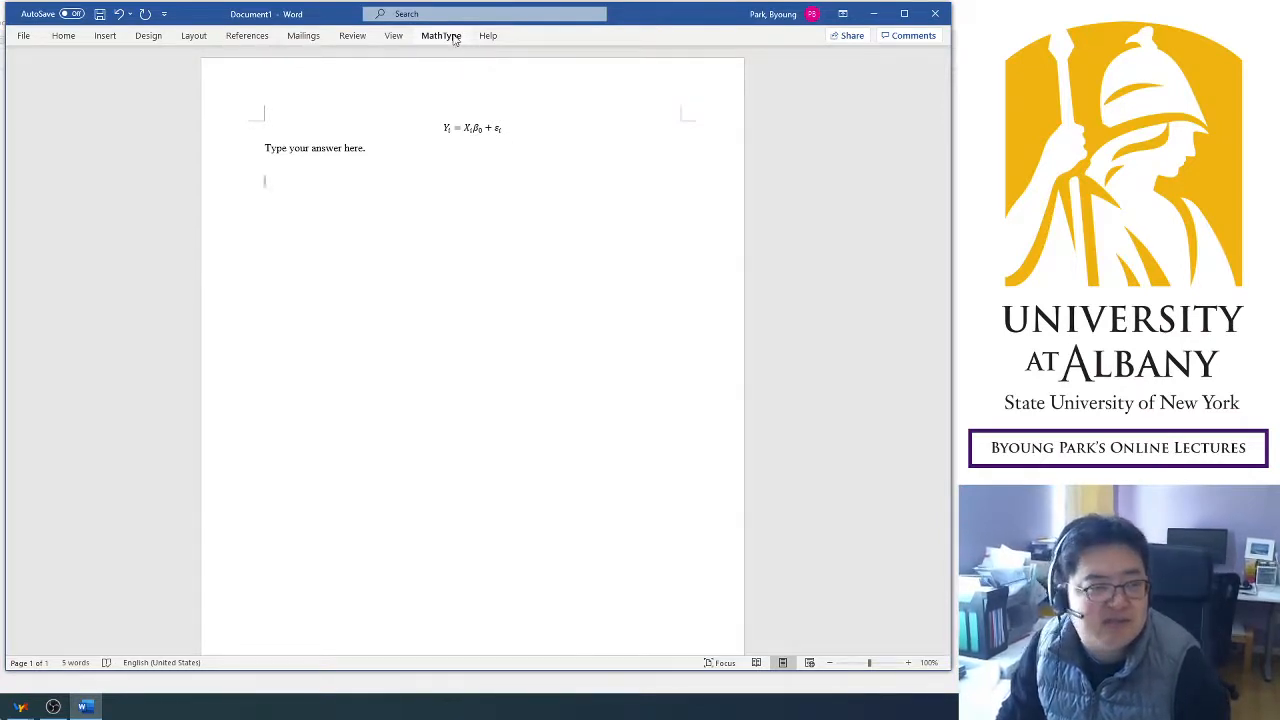
click(441, 36)
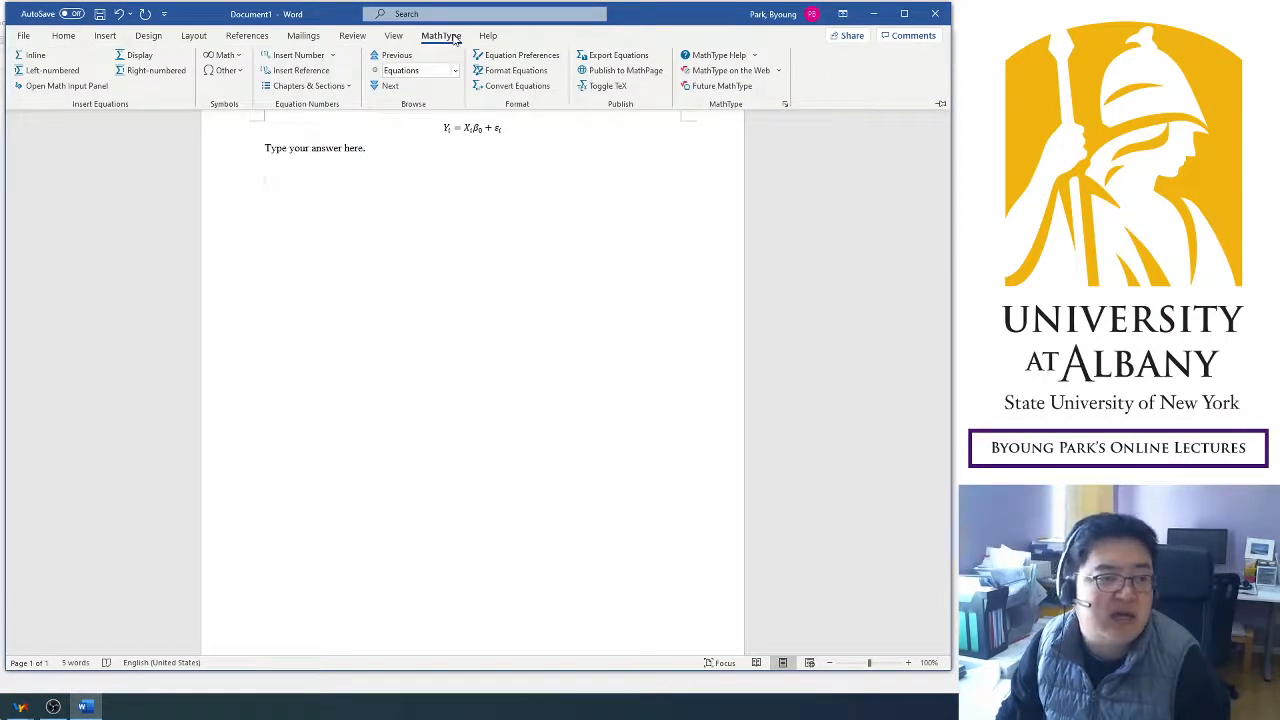
click(125, 55)
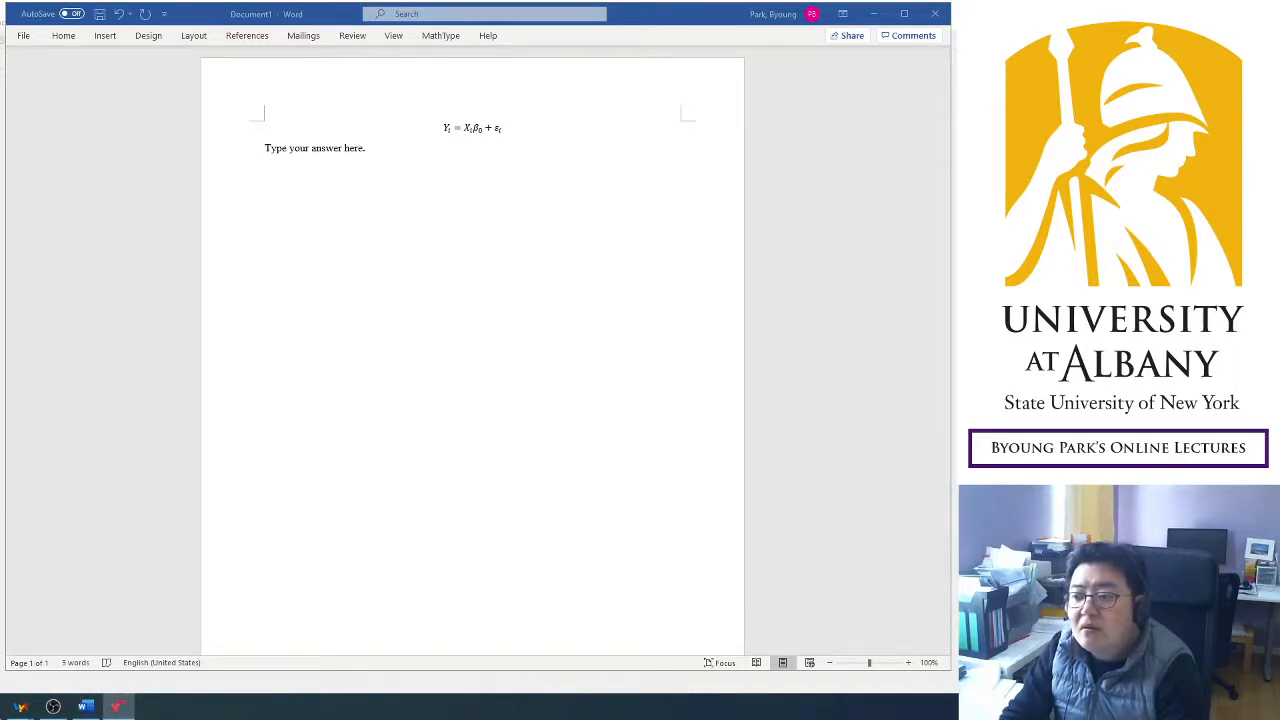
click(436, 40)
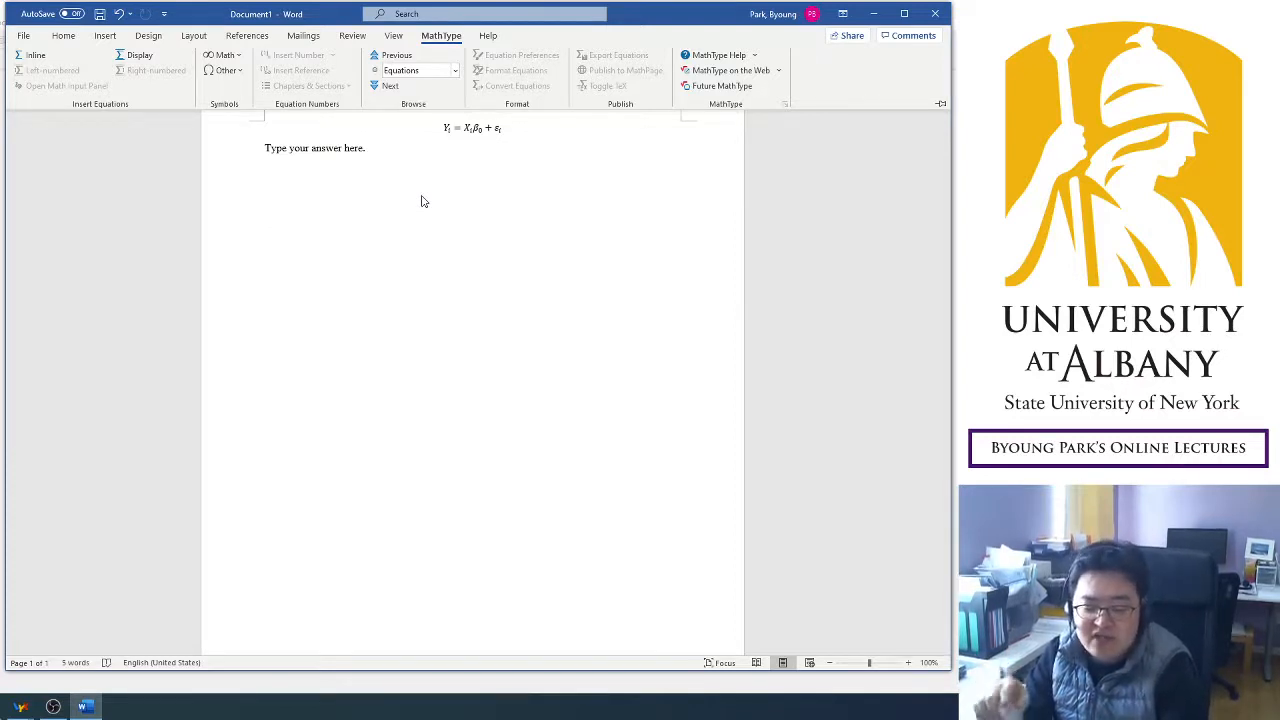
click(396, 160)
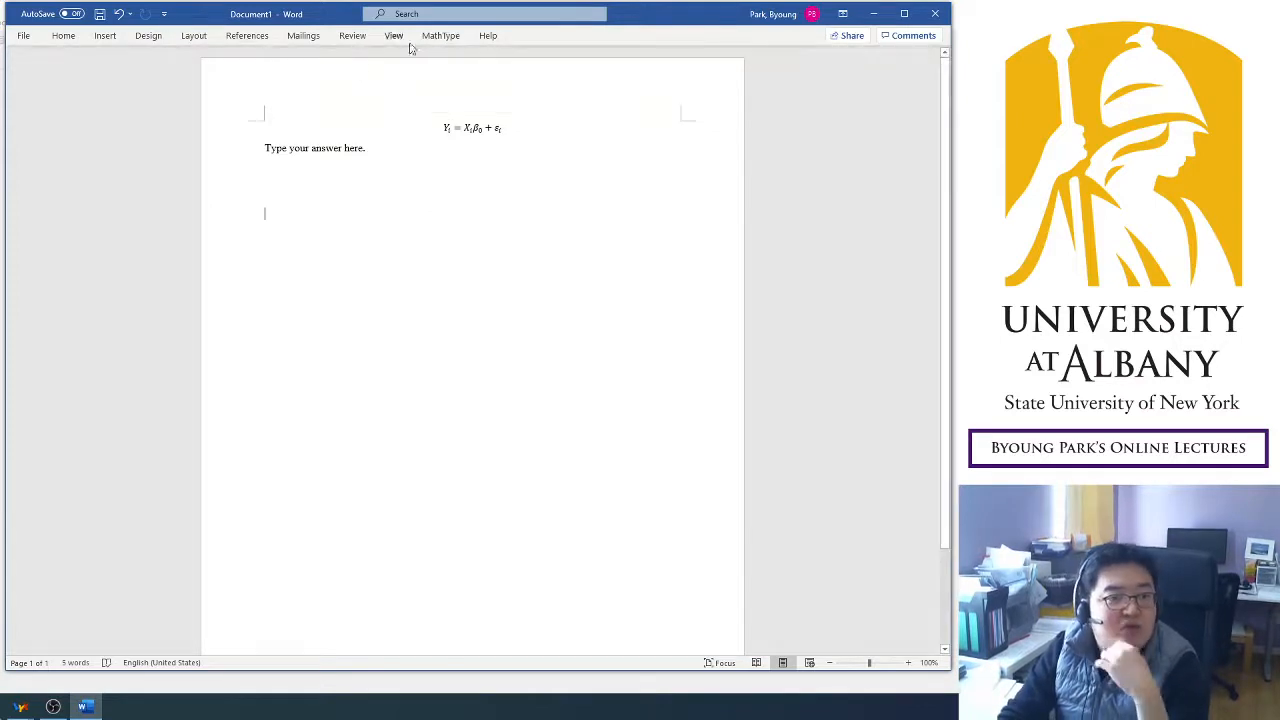
click(425, 36)
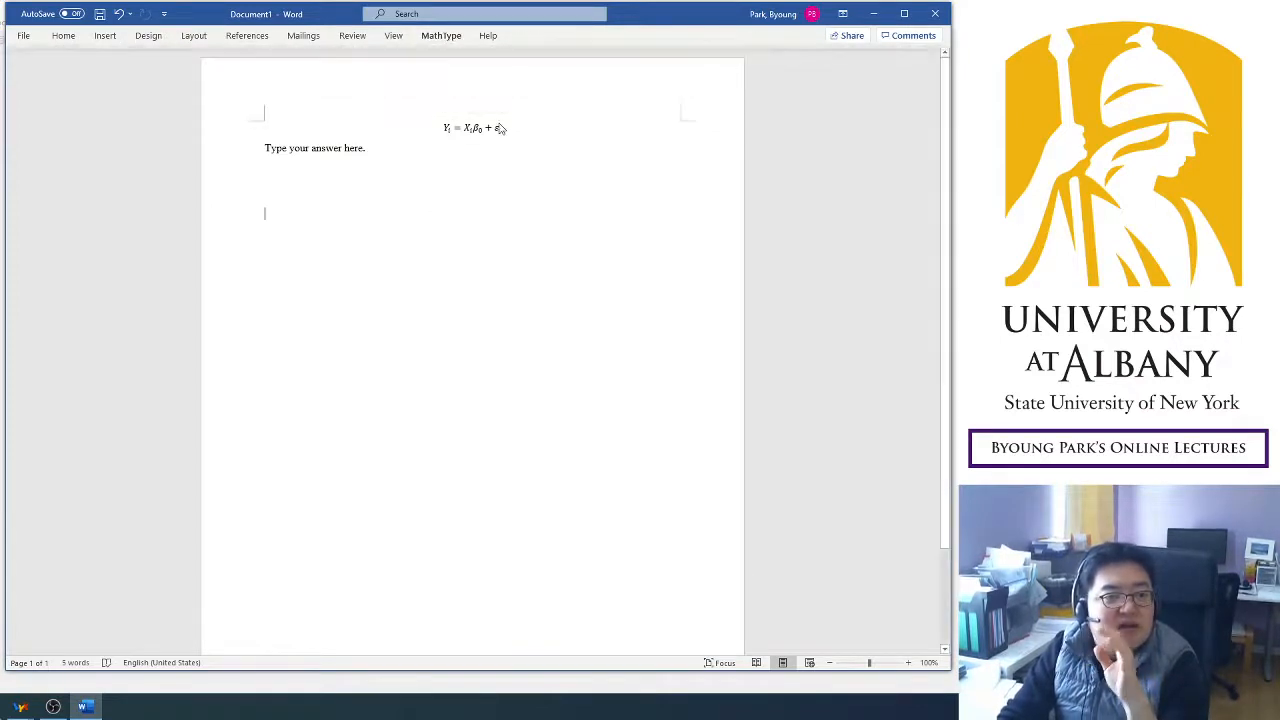
click(447, 128)
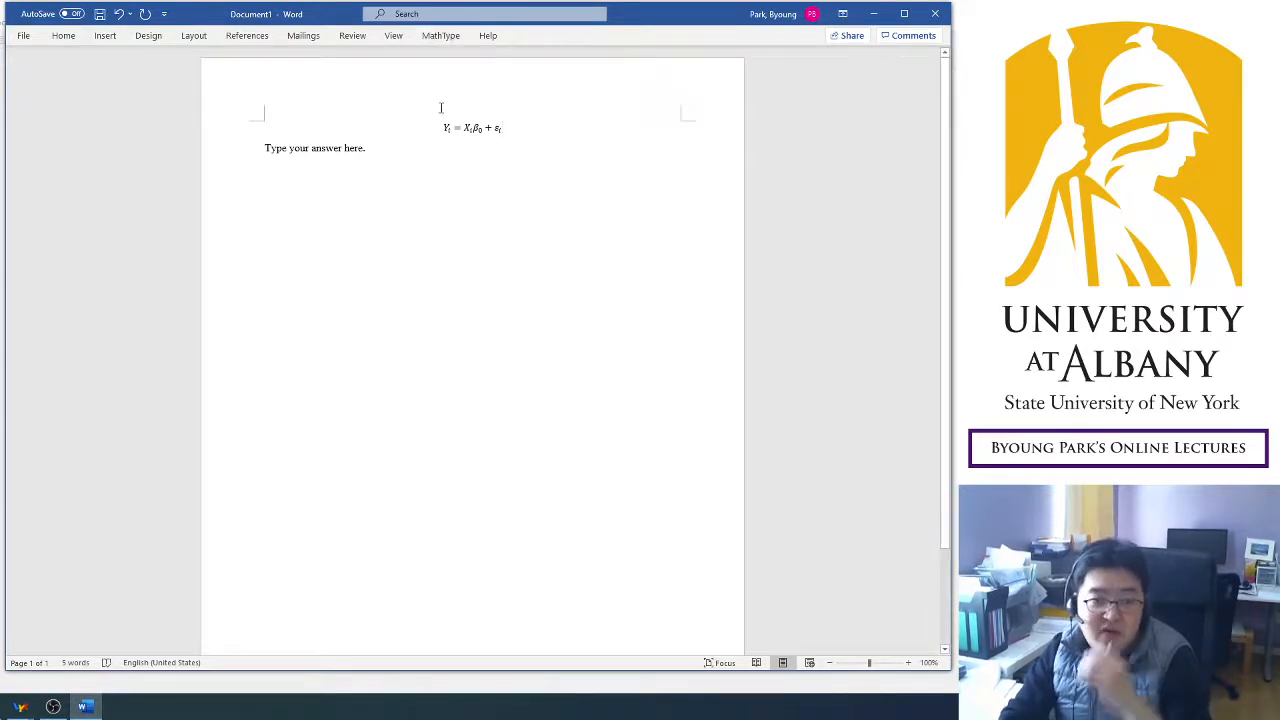
click(450, 130)
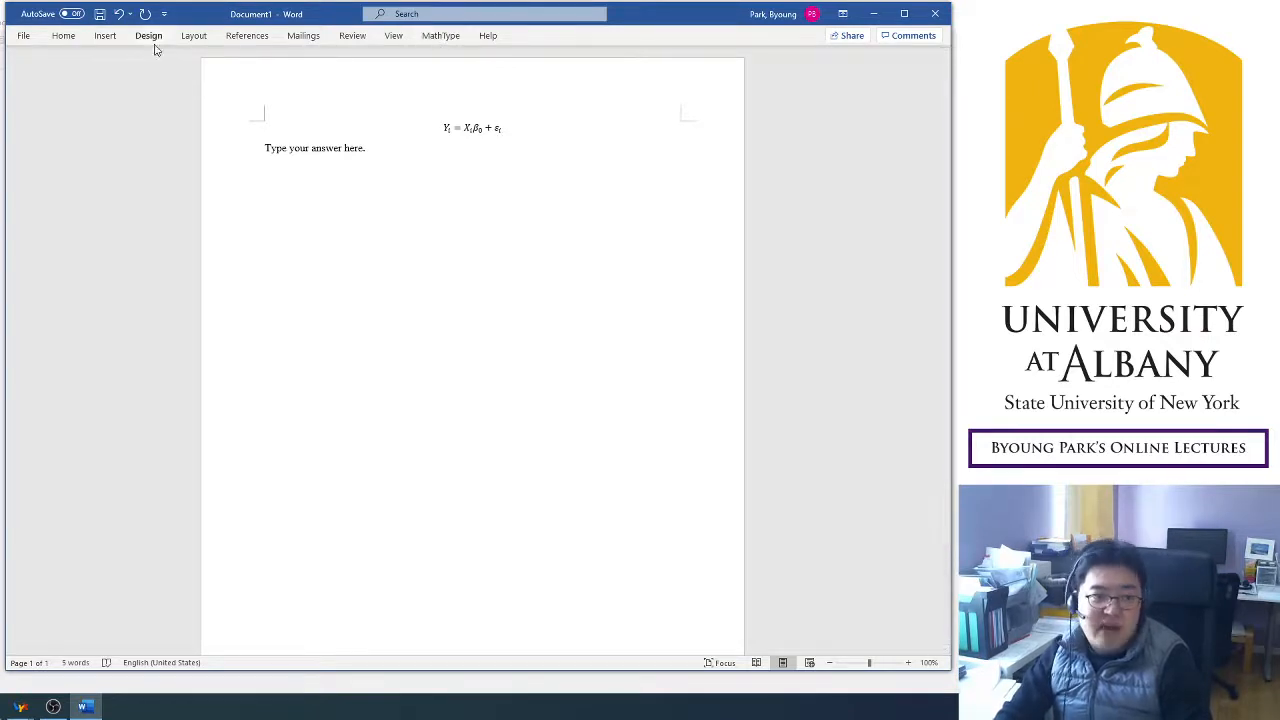
click(105, 36)
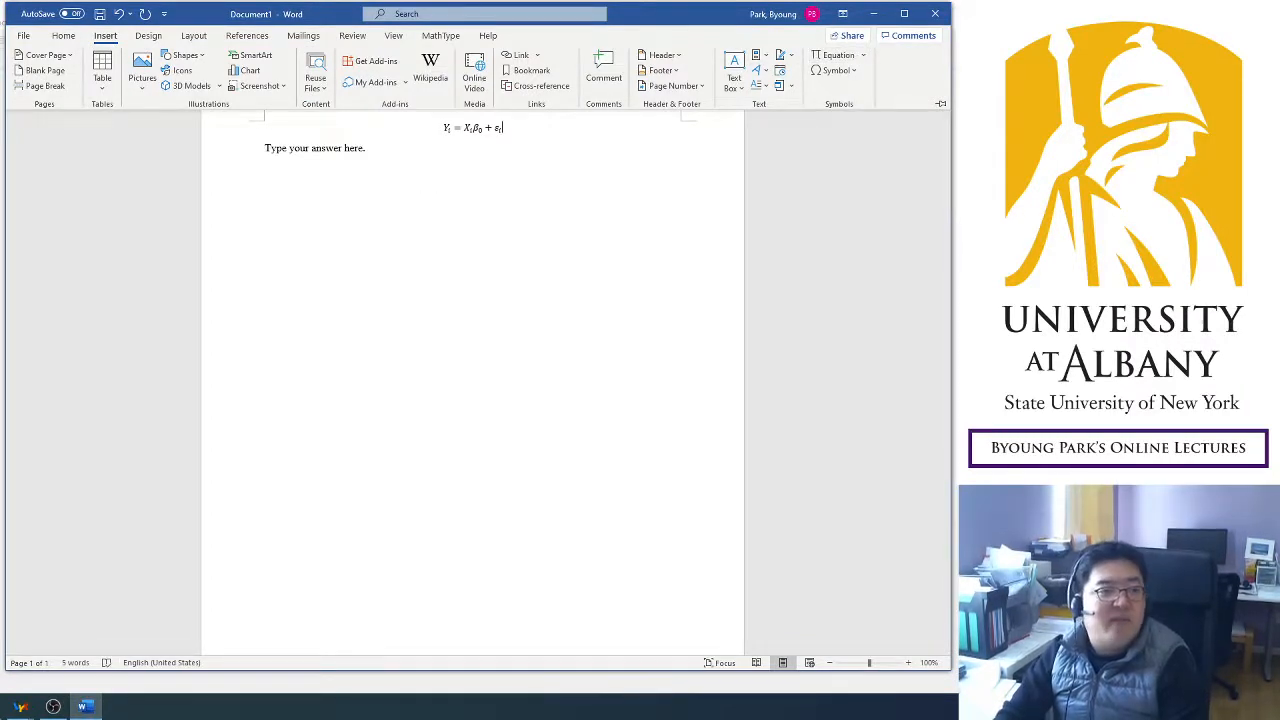
key(ctrl+F1)
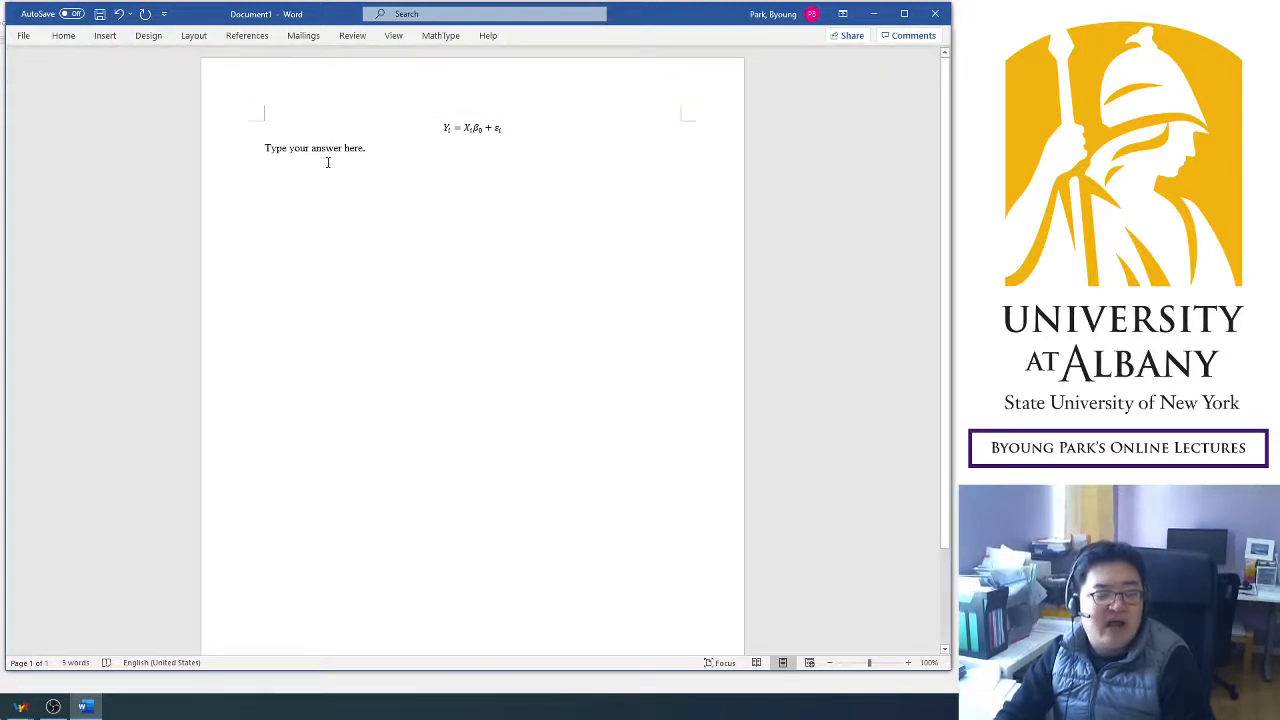
Look at the Export options for creating a PDF/XPS document, and close the Word document without saving it.
click(23, 35)
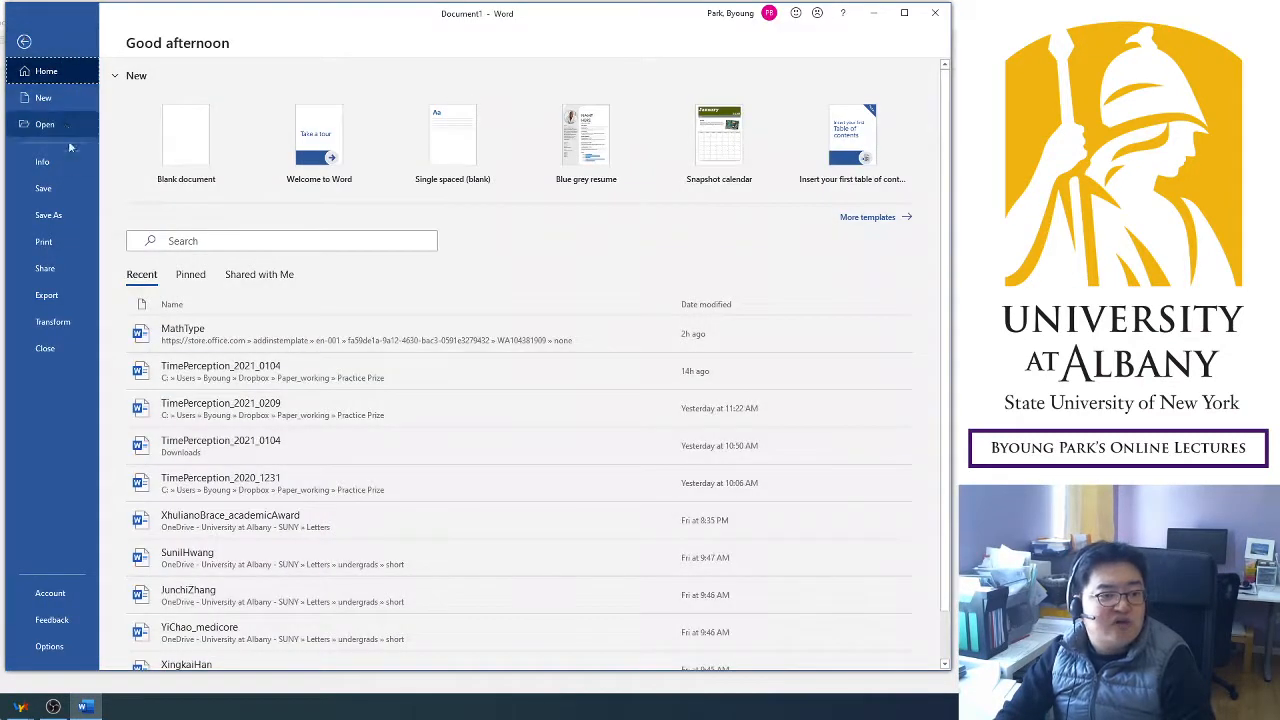
click(82, 292)
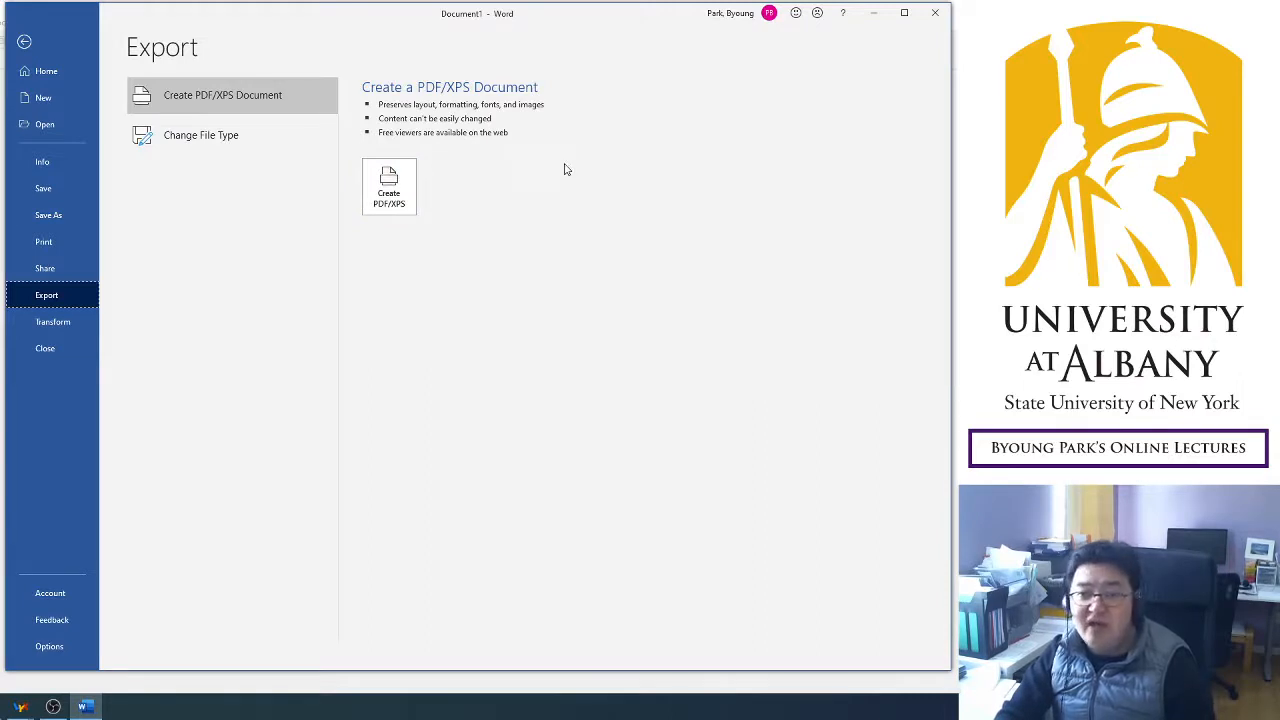
click(936, 14)
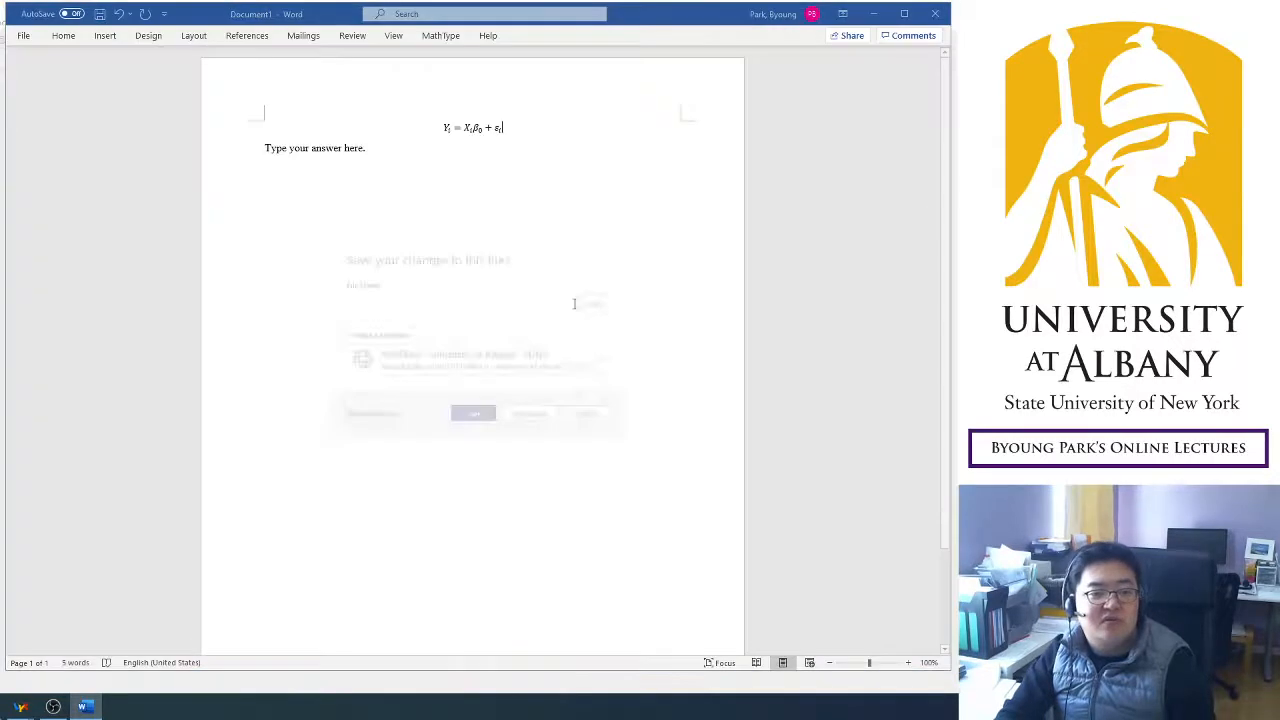
click(532, 416)
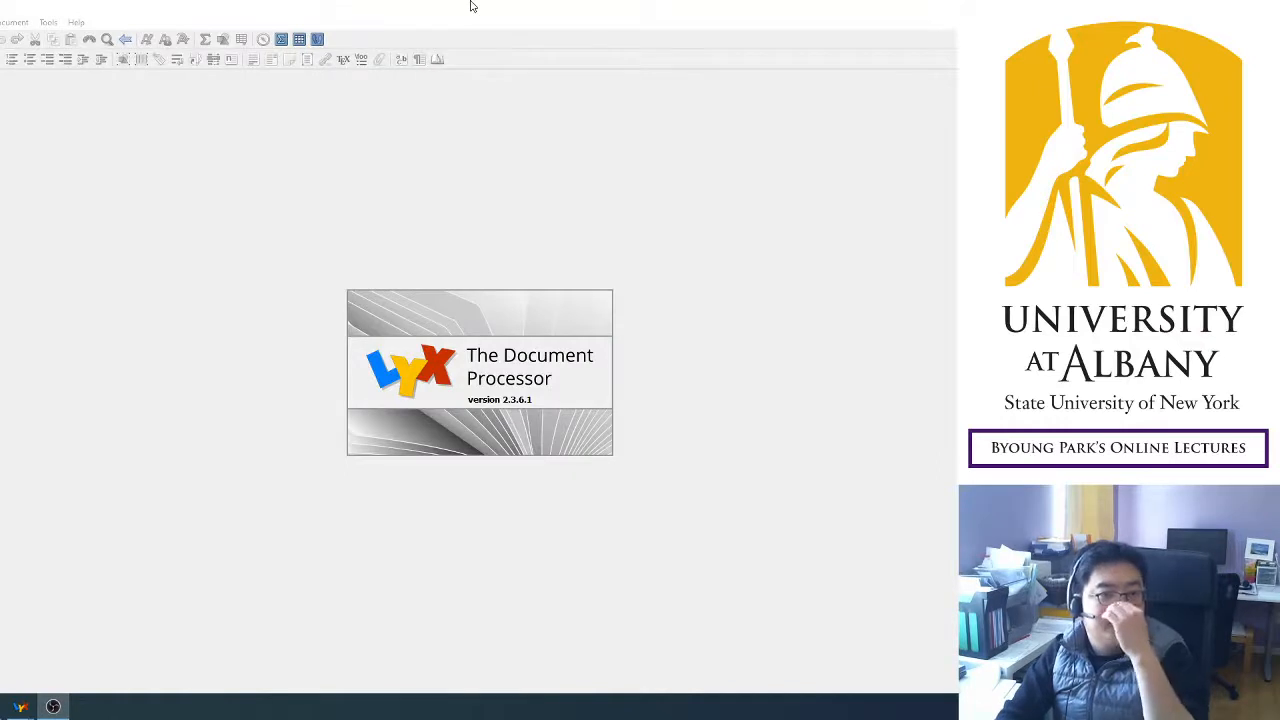
Restore the maximized LyX window, move it to the desktop's upper-left corner and enlarge it to fill the visible area.
double_click(476, 6)
drag(548, 94, 139, 25)
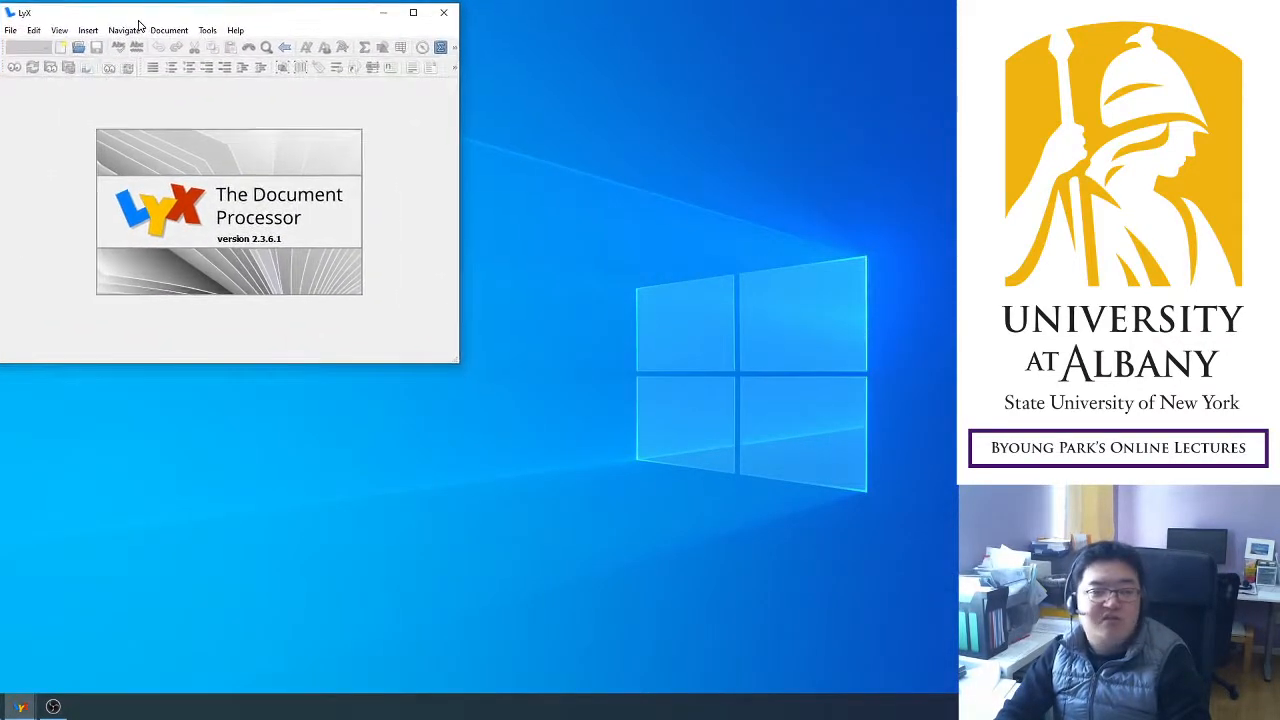
drag(453, 358, 951, 694)
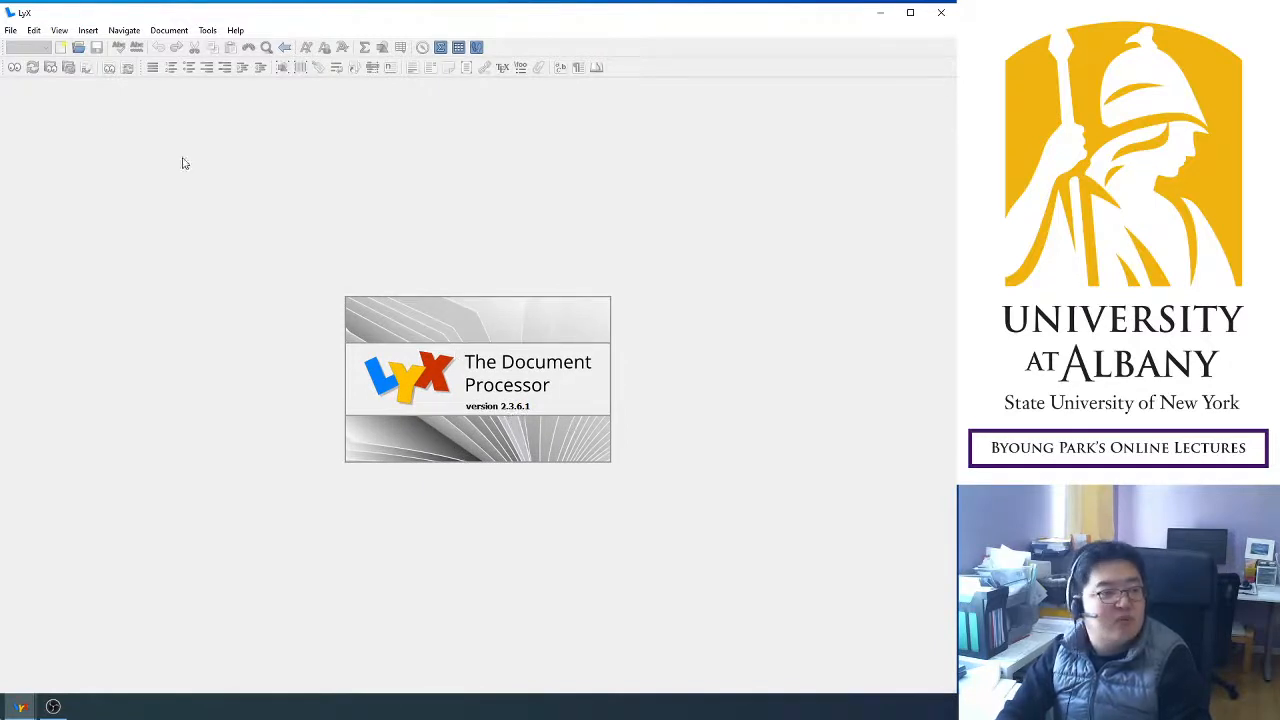
click(10, 30)
click(40, 57)
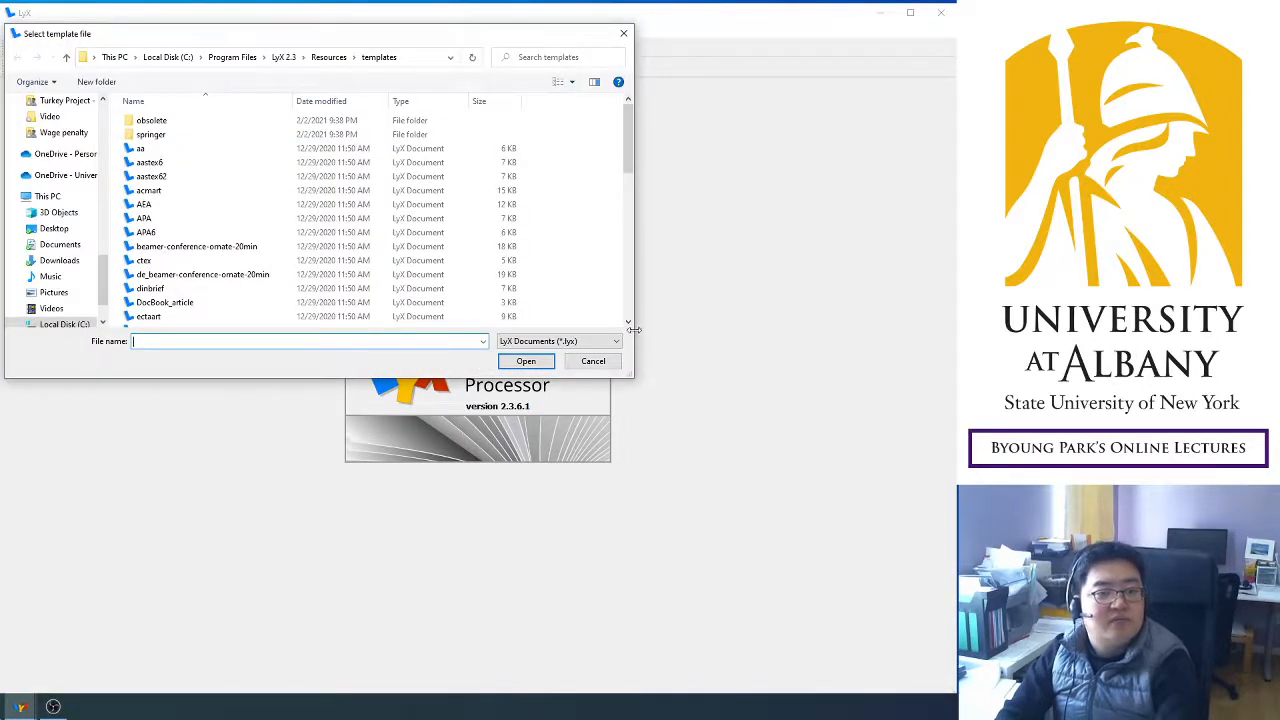
click(593, 361)
Create a new blank LyX document without a template.
click(11, 30)
click(30, 46)
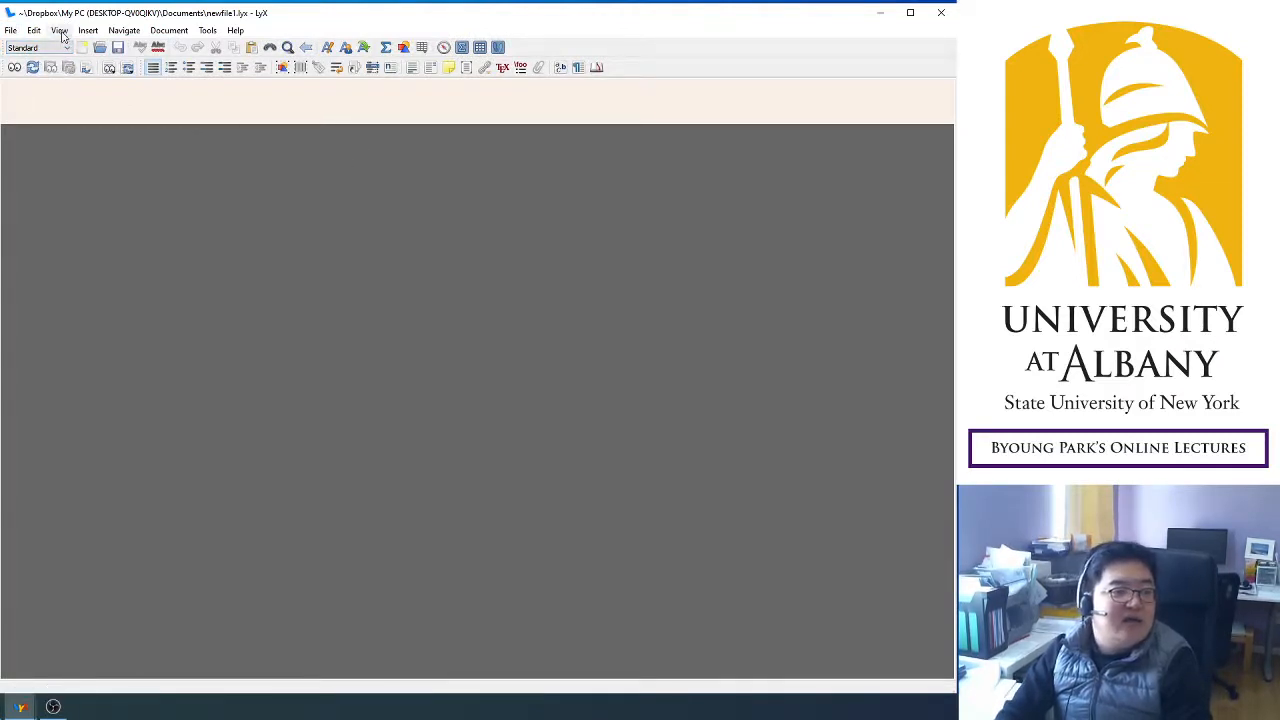
Turn on the Math and Math Panels toolbars and dock the Math Panels in the same row as the Math toolbar.
click(60, 32)
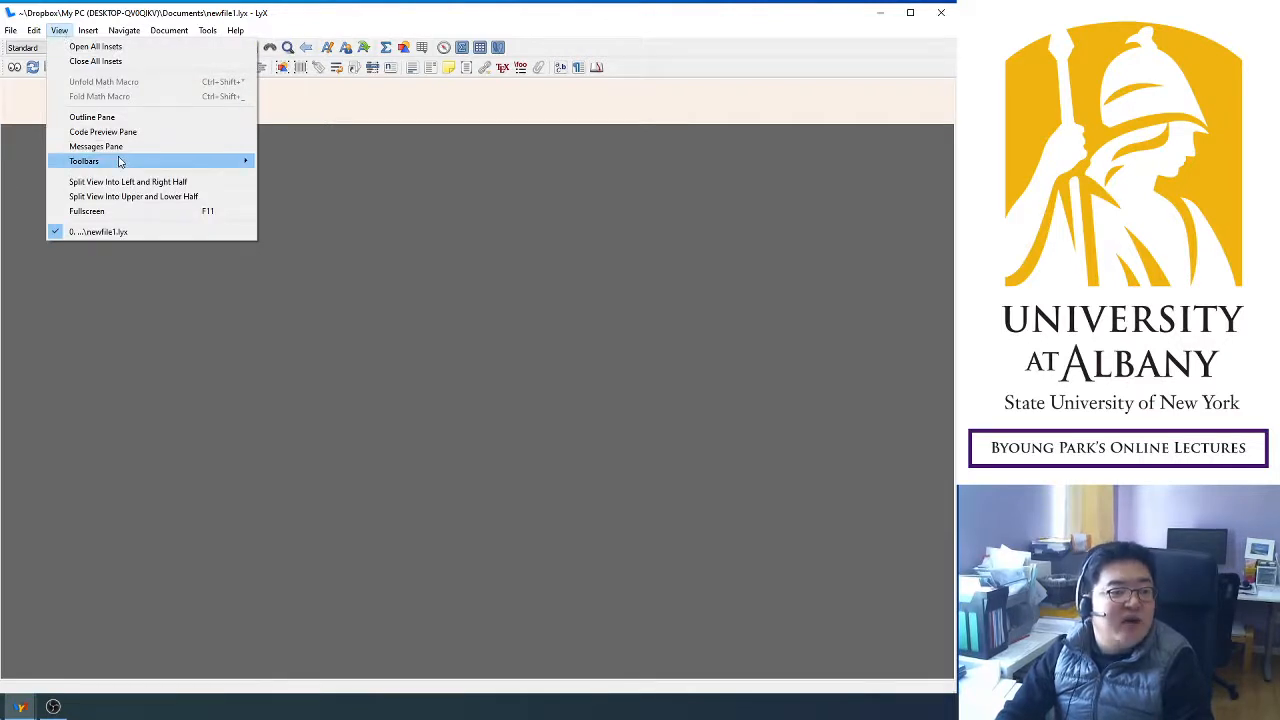
mouse_move(119, 162)
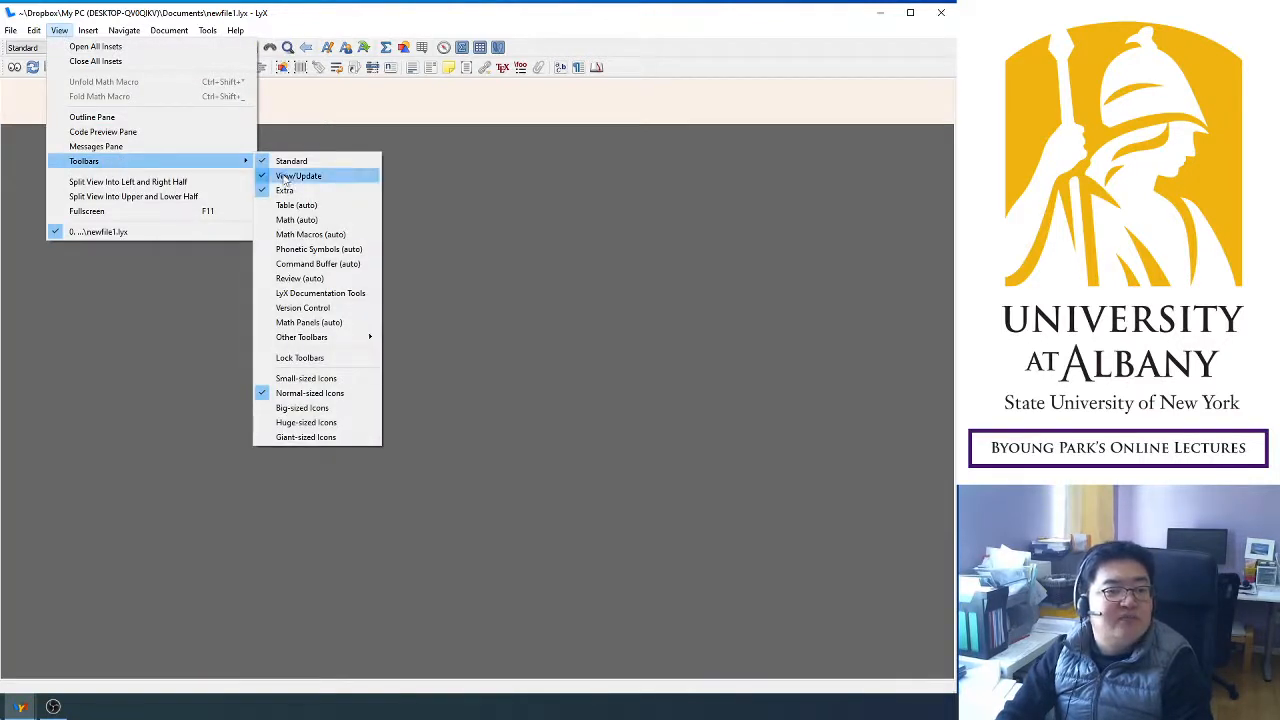
click(300, 219)
click(60, 30)
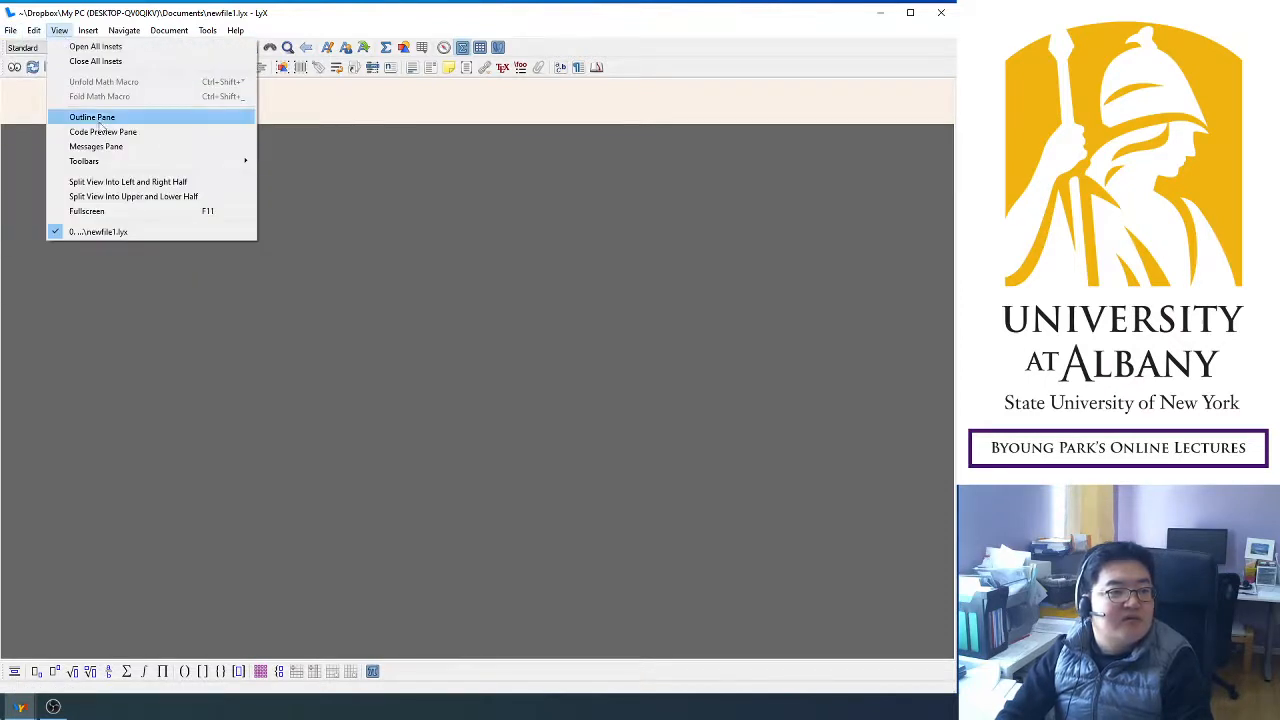
mouse_move(111, 161)
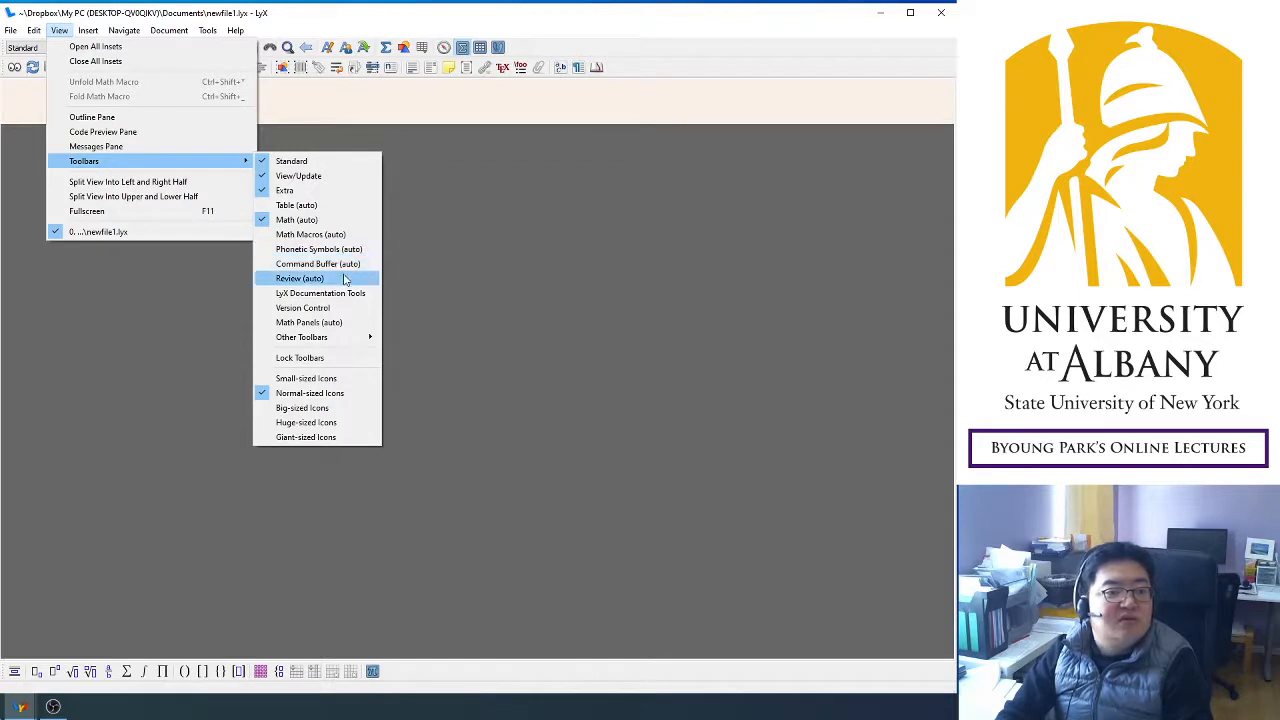
click(336, 323)
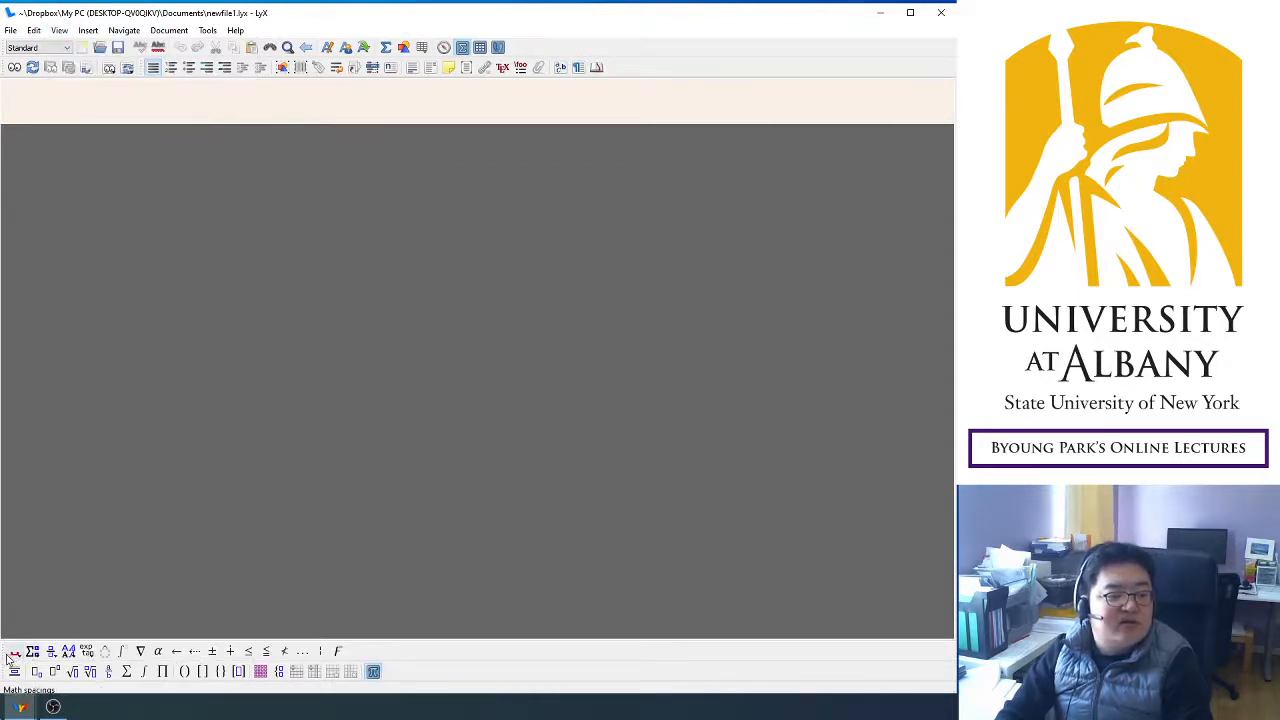
drag(6, 655, 400, 674)
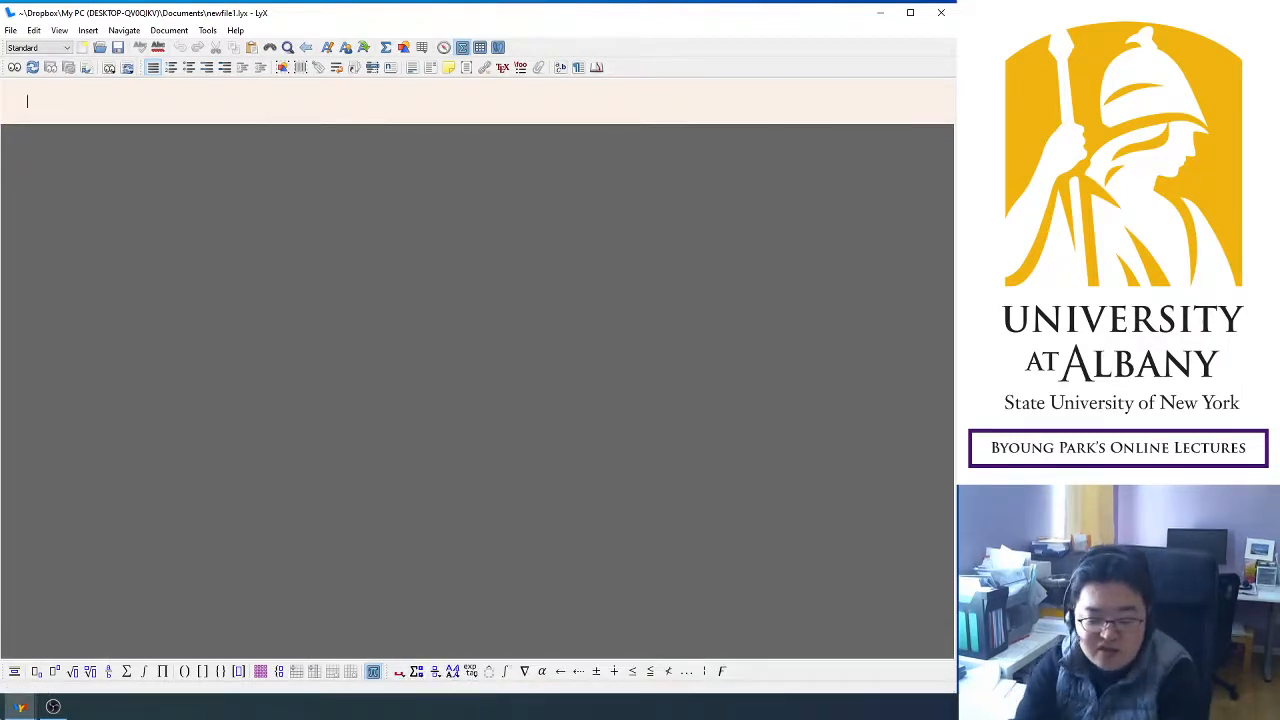
Write the opening line "Let me type the classical linear regression model" in the blank document.
text(Let me type what I )
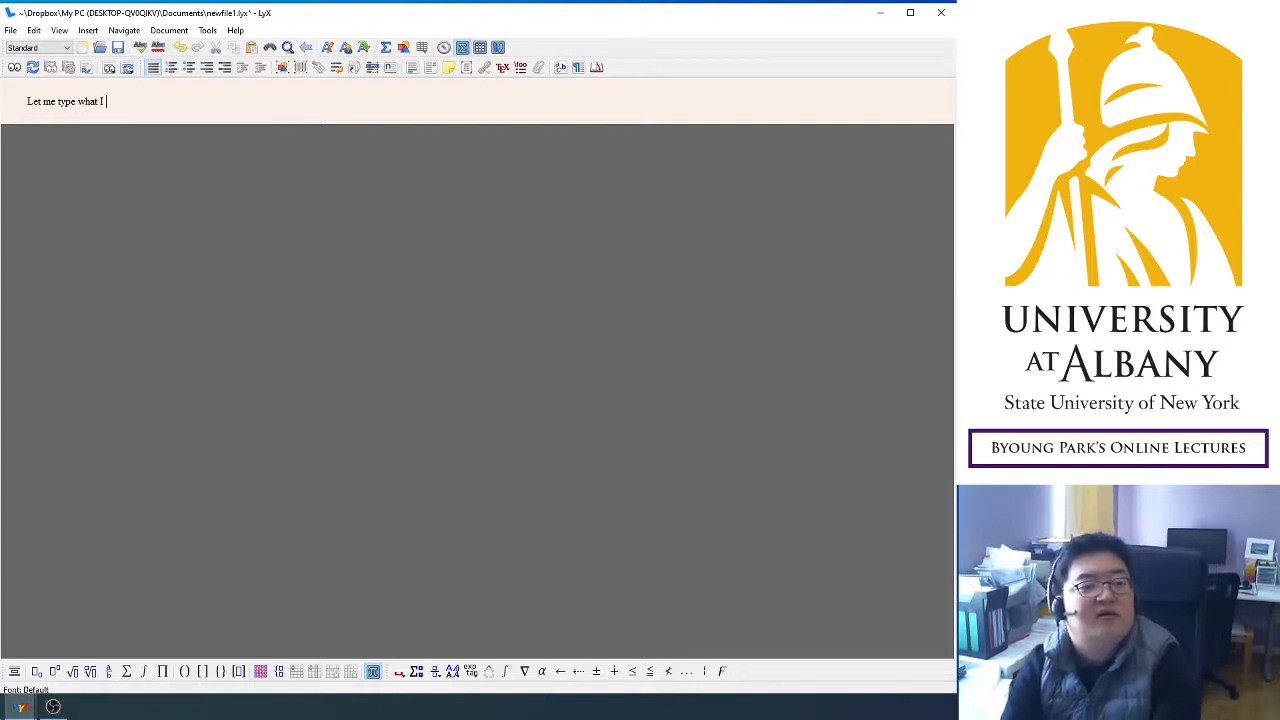
text(d)
key(BackSpace)
key(BackSpace)
key(BackSpace)
key(BackSpace)
key(BackSpace)
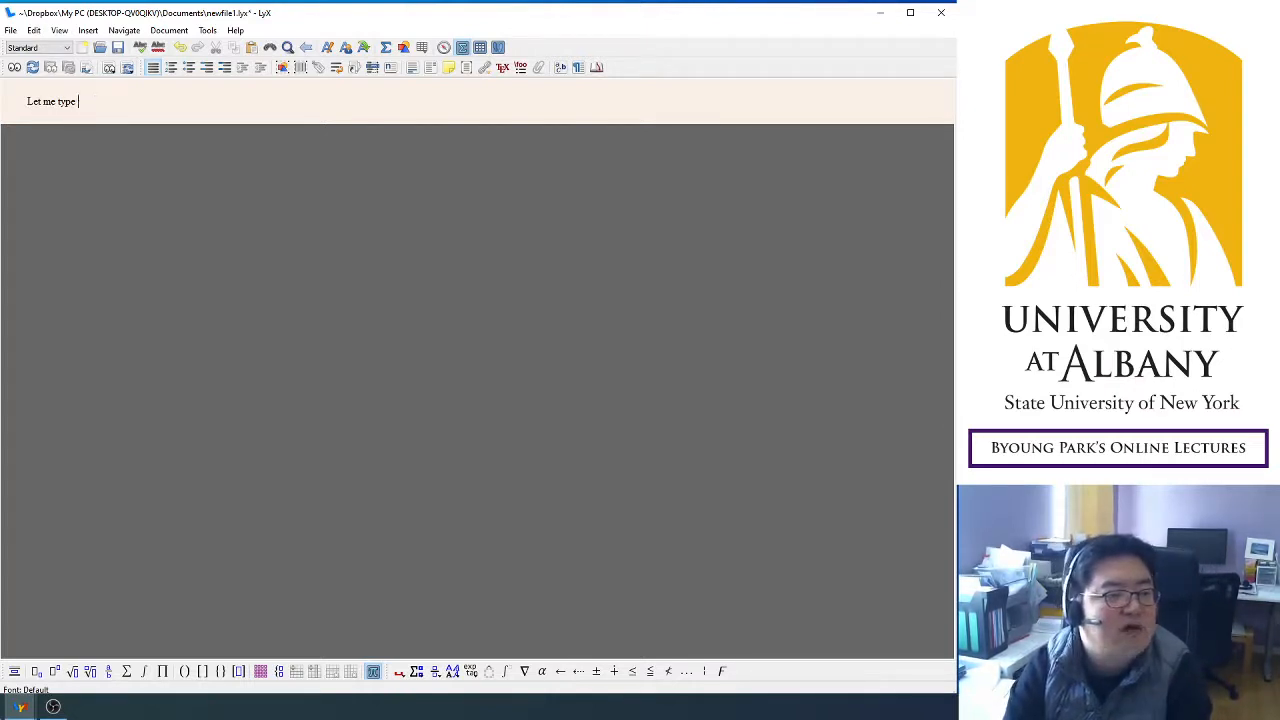
text(the classica)
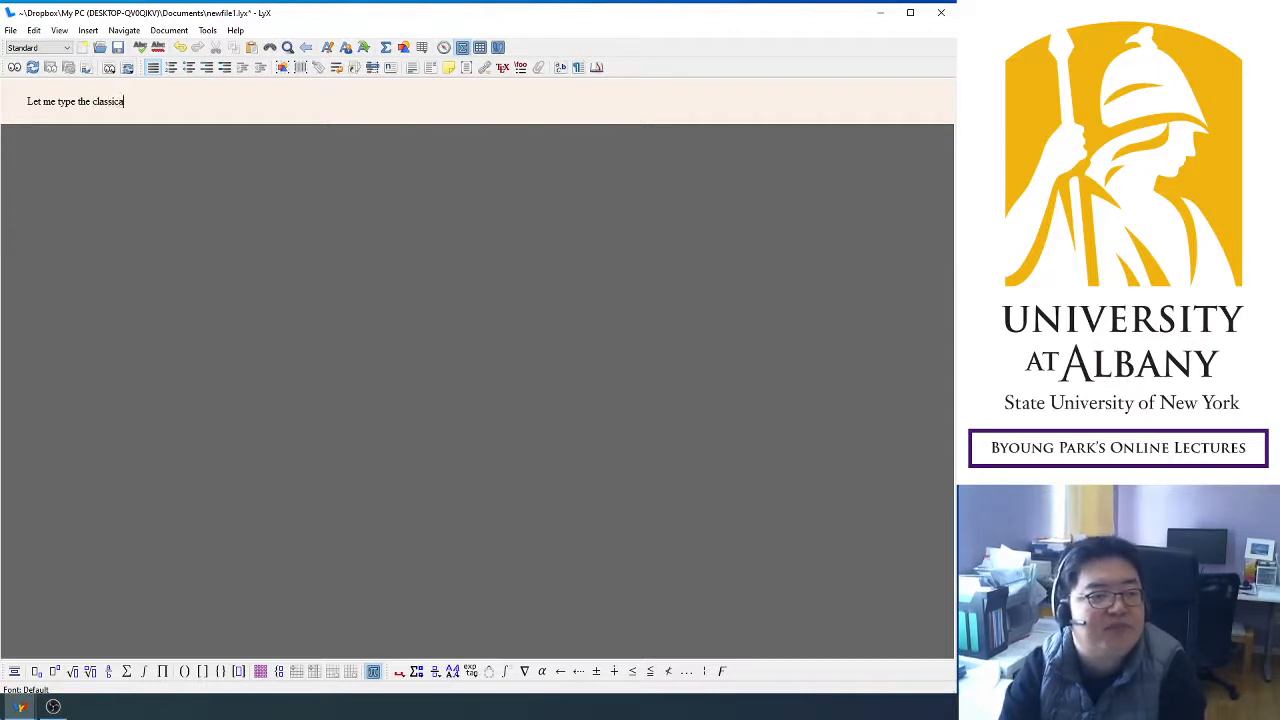
text(l linear regressio)
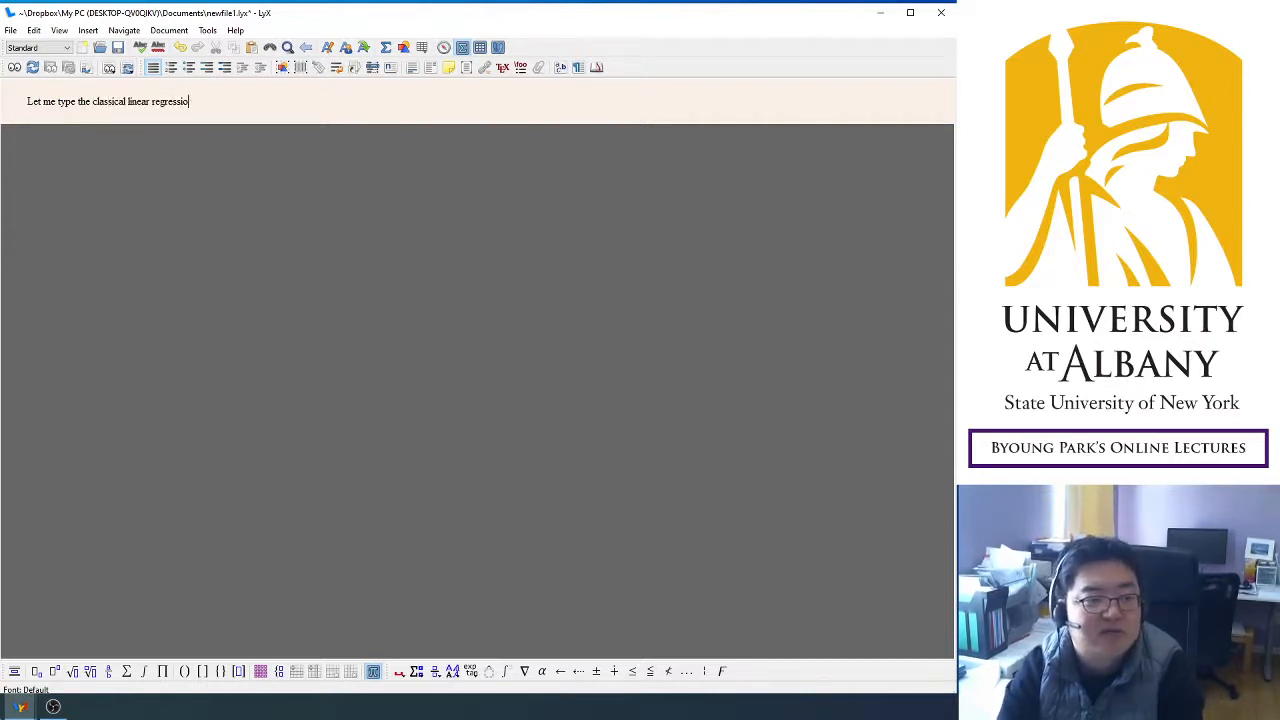
text(n model)
Insert the display equation Y_i = X_i β_0 + ε_i after the sentence, using \varepsilon for the error term, and start a new line below it.
key(ctrl+shift+m)
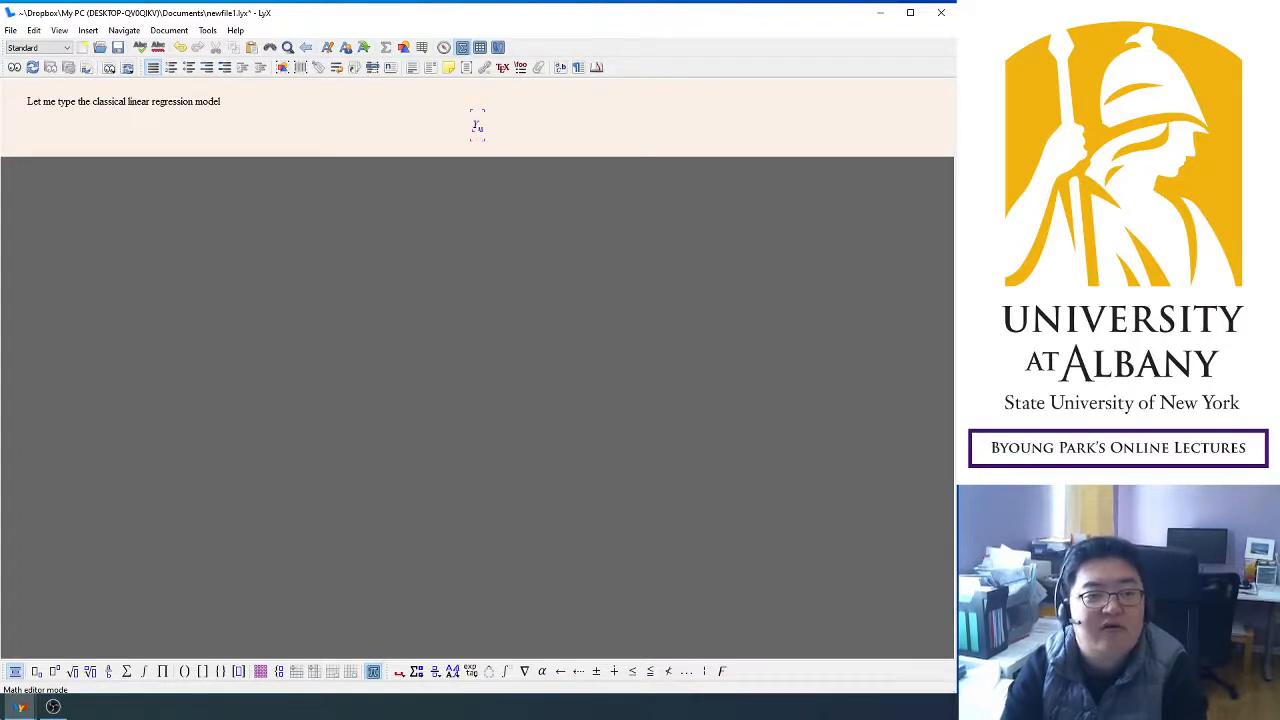
text(Y_i =)
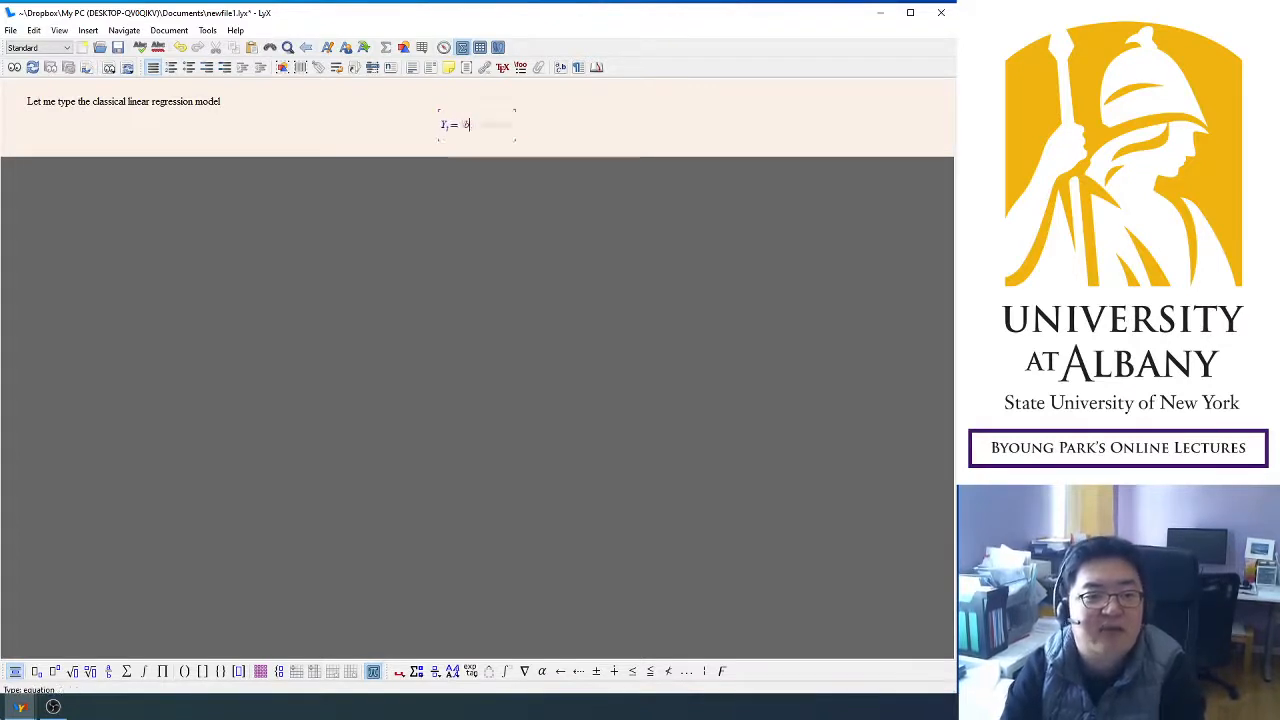
text(X_i eta _0 +)
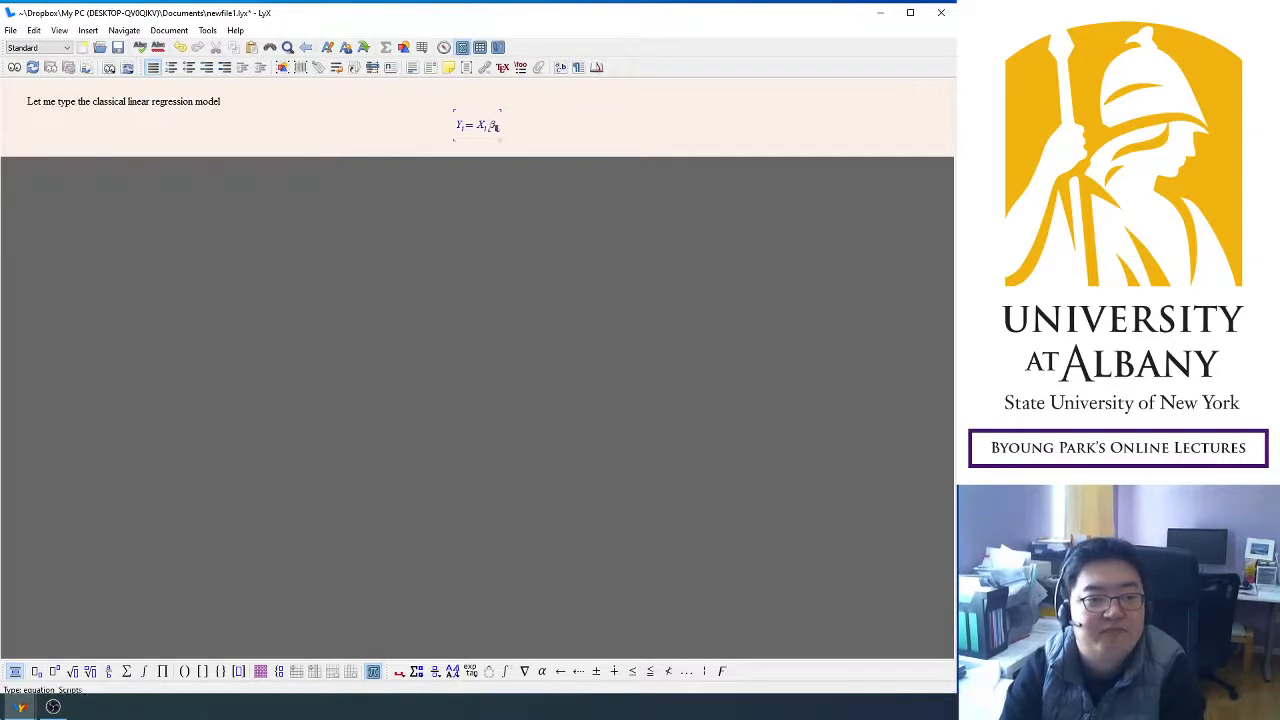
text(\varepsilon_i)
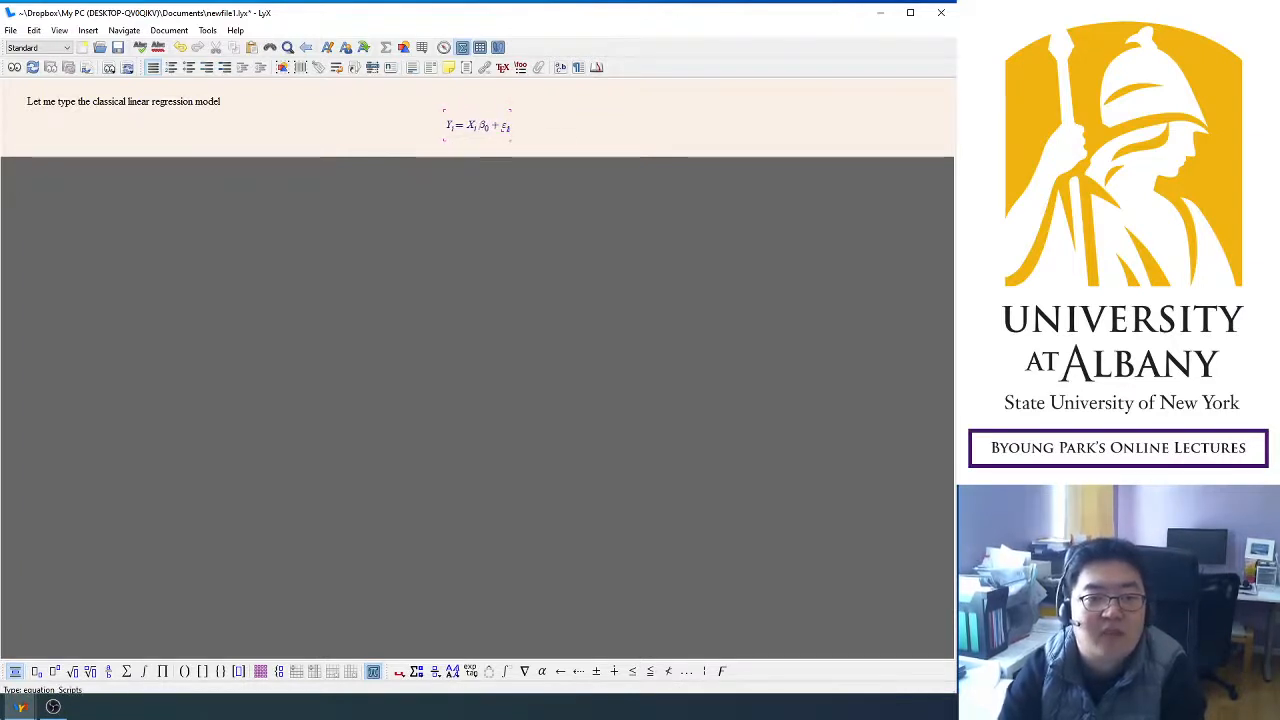
key(Right)
key(Return)
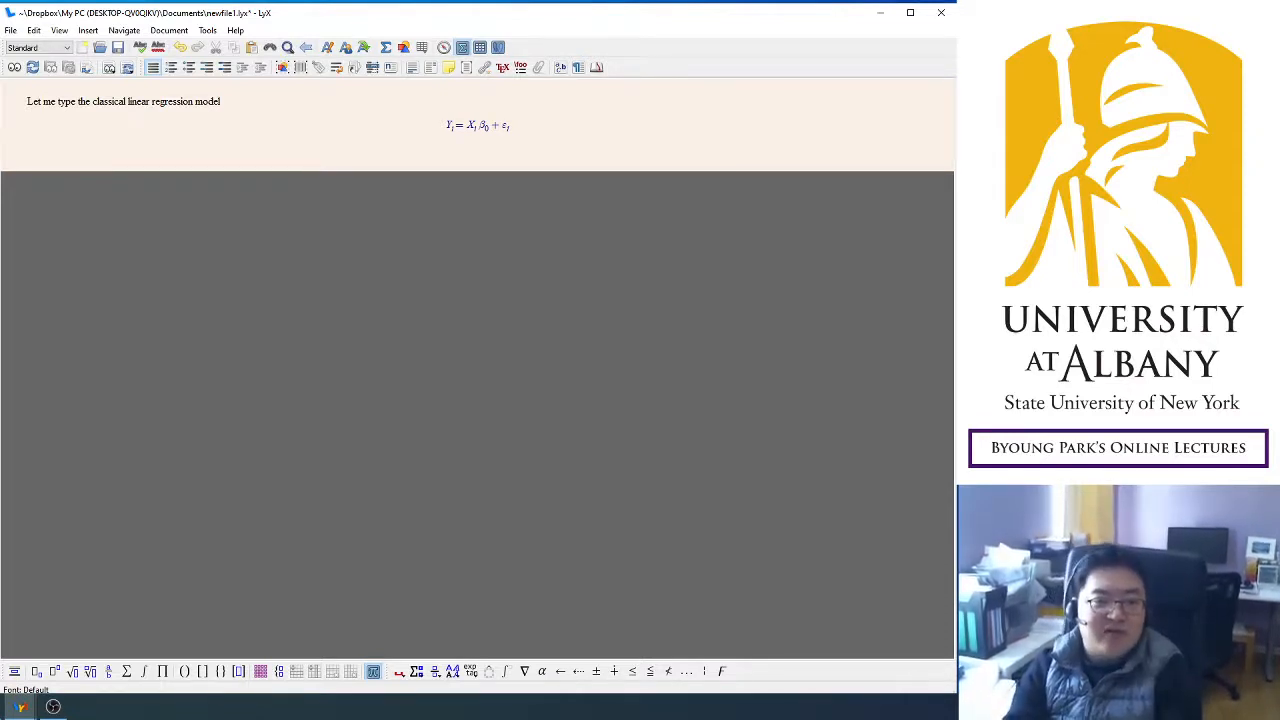
Add a second aligned row beneath the regression equation inside the same display formula.
key(Left)
key(Left)
key(ctrl+Return)
key(Down)
text(\)
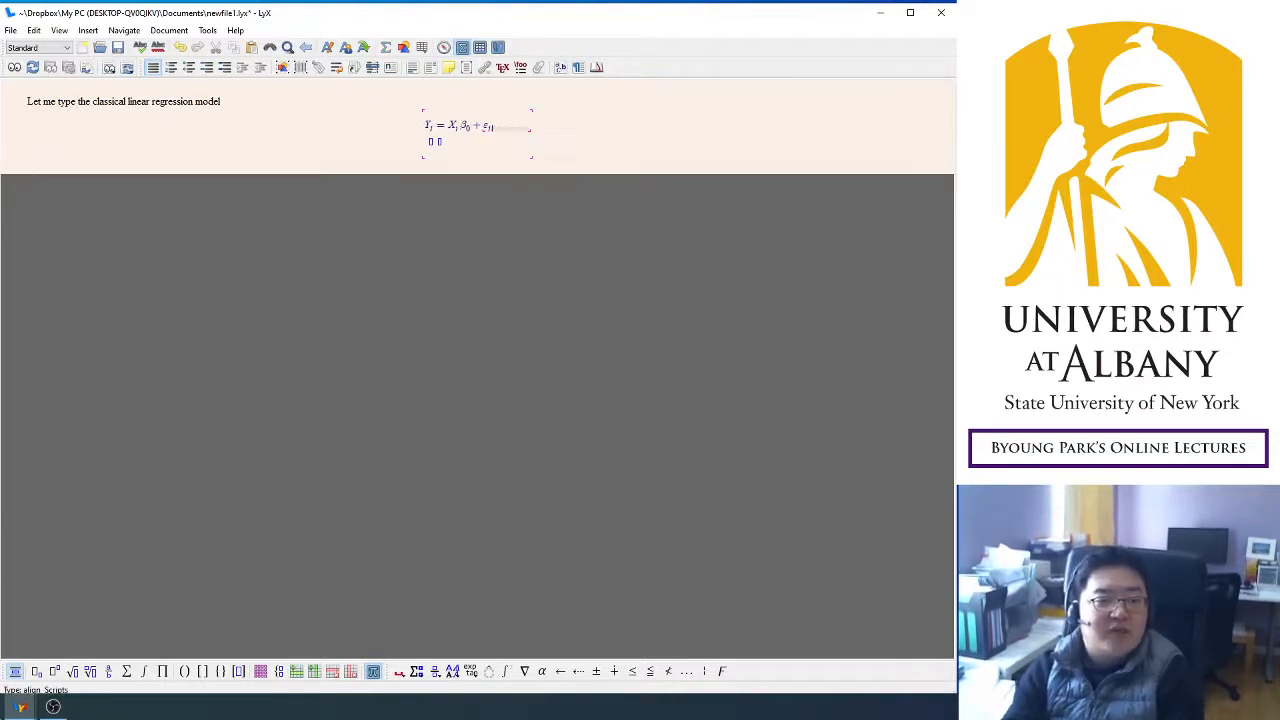
key(BackSpace)
key(Down)
Enter \rightarrow followed by \infty in the second row of the aligned display equation.
text(\)
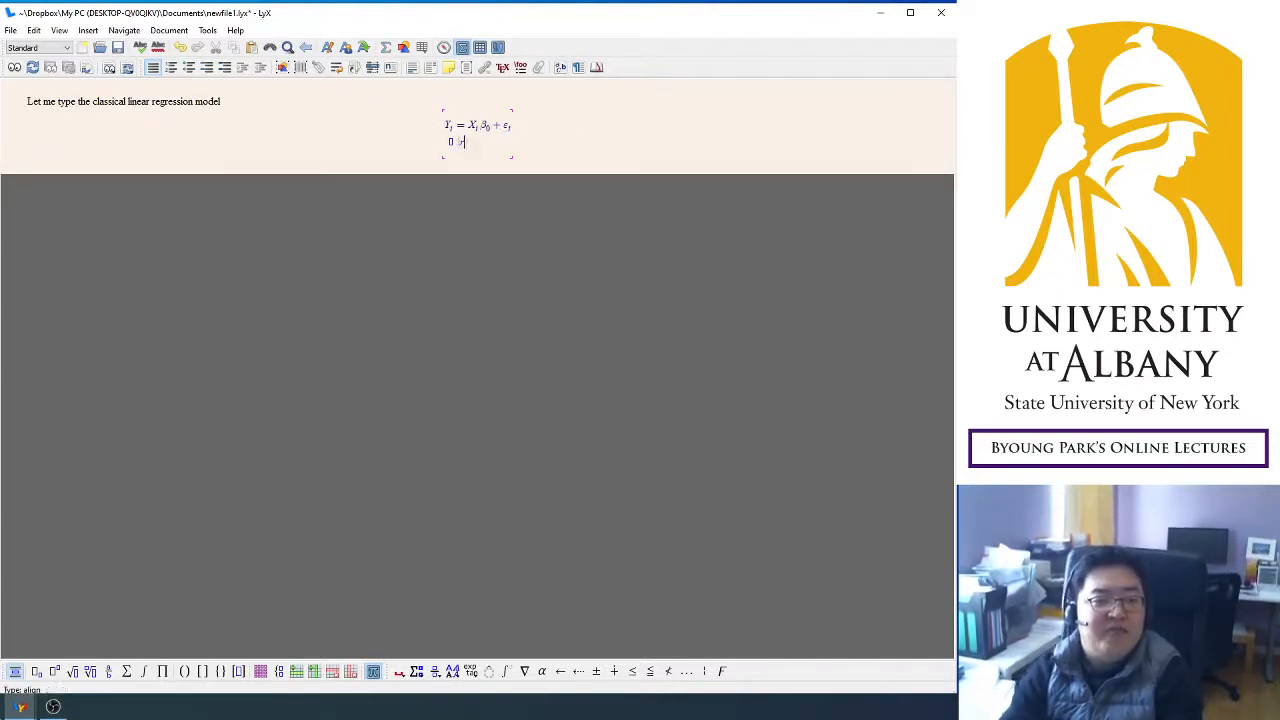
text(right)
key(BackSpace)
key(BackSpace)
key(BackSpace)
key(BackSpace)
key(BackSpace)
text(ightarrw)
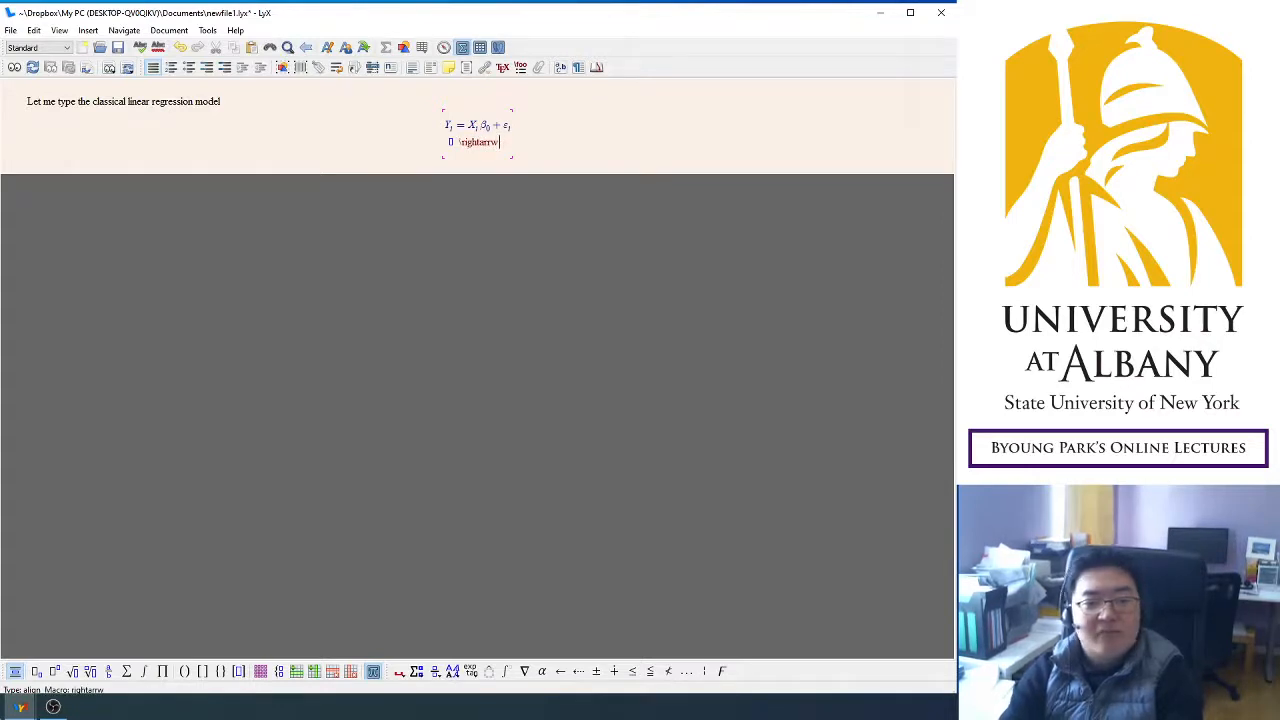
key(space)
key(BackSpace)
key(BackSpace)
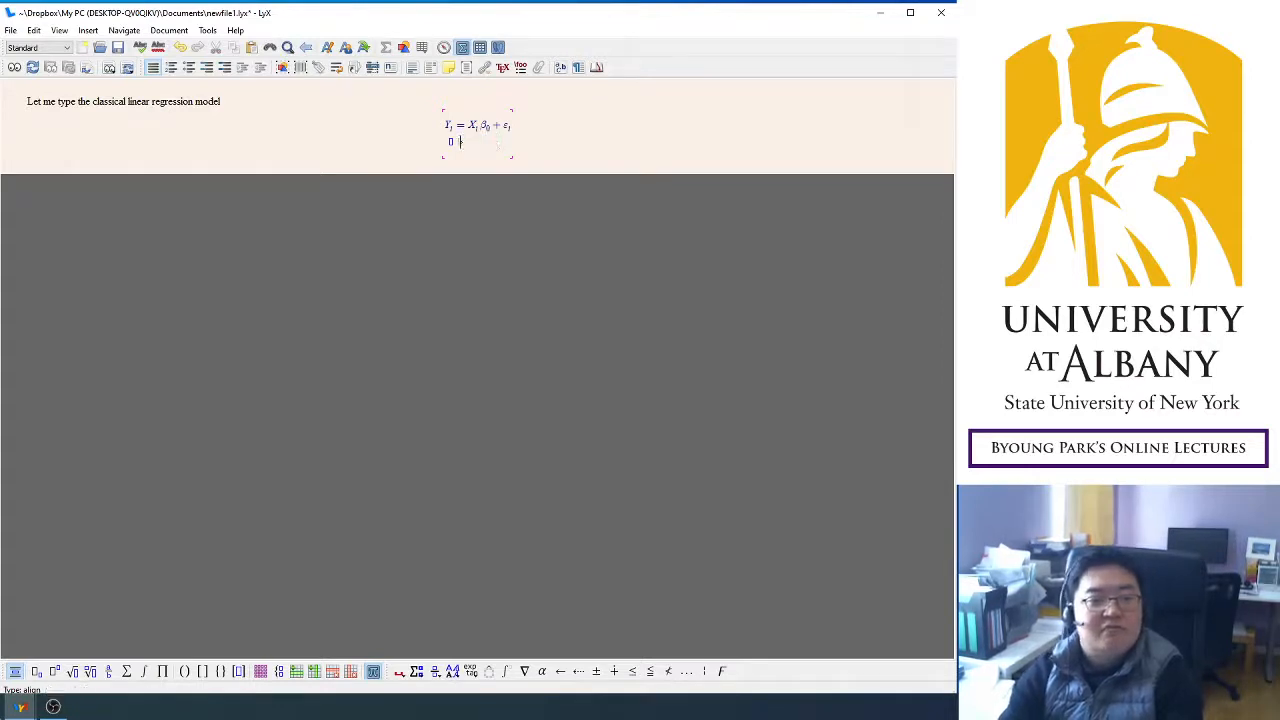
text(rightarrow)
key(space)
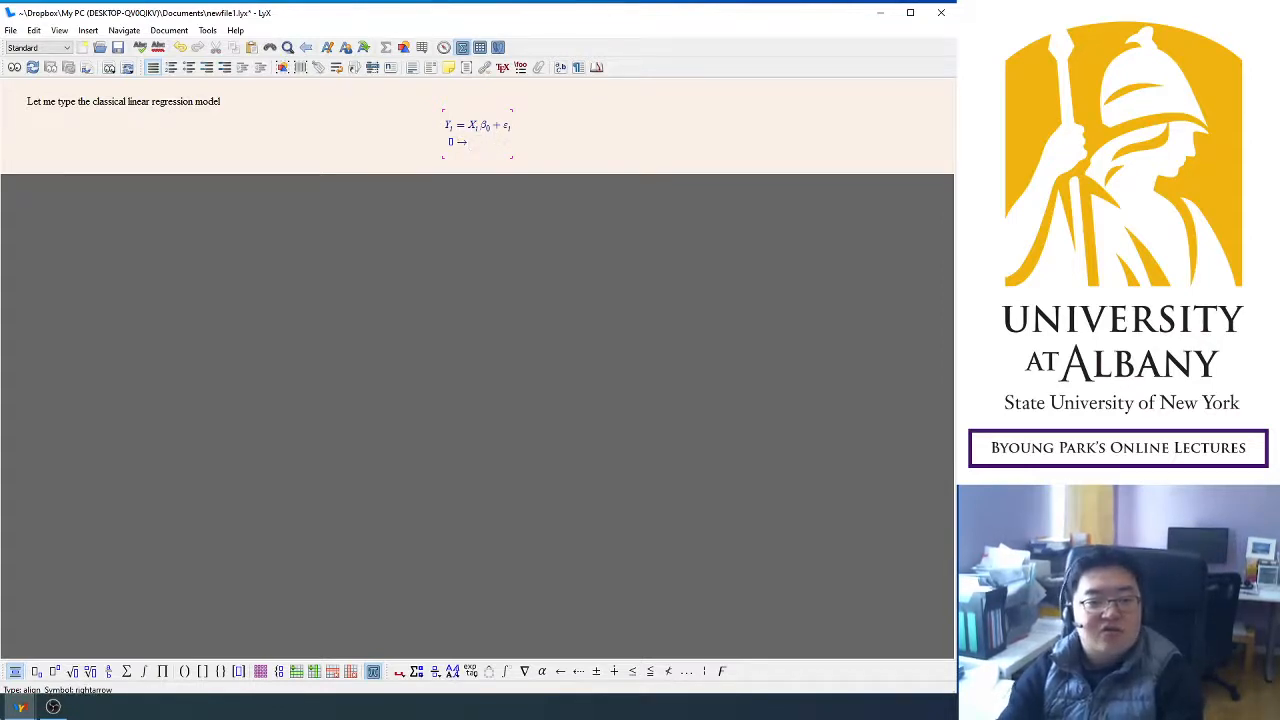
text(\infty)
key(space)
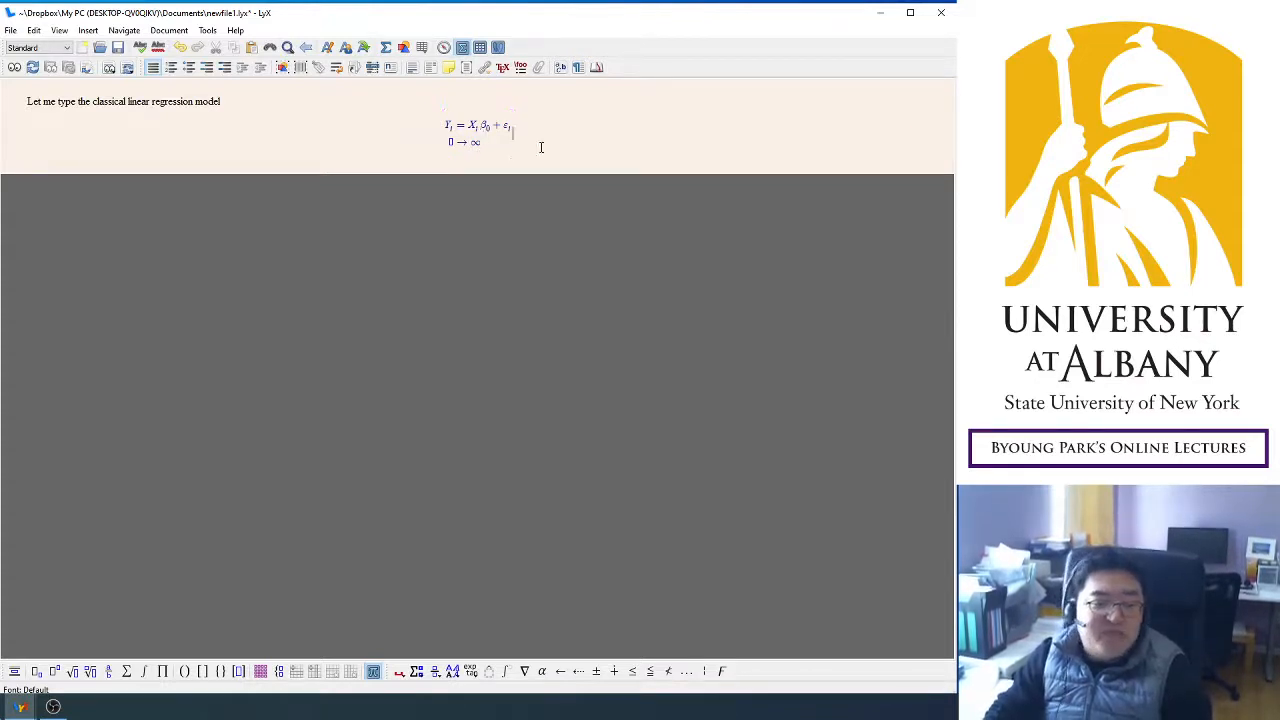
Insert an inline formula for beta with a hat and subscript 0 on a new line below the display equation.
key(Return)
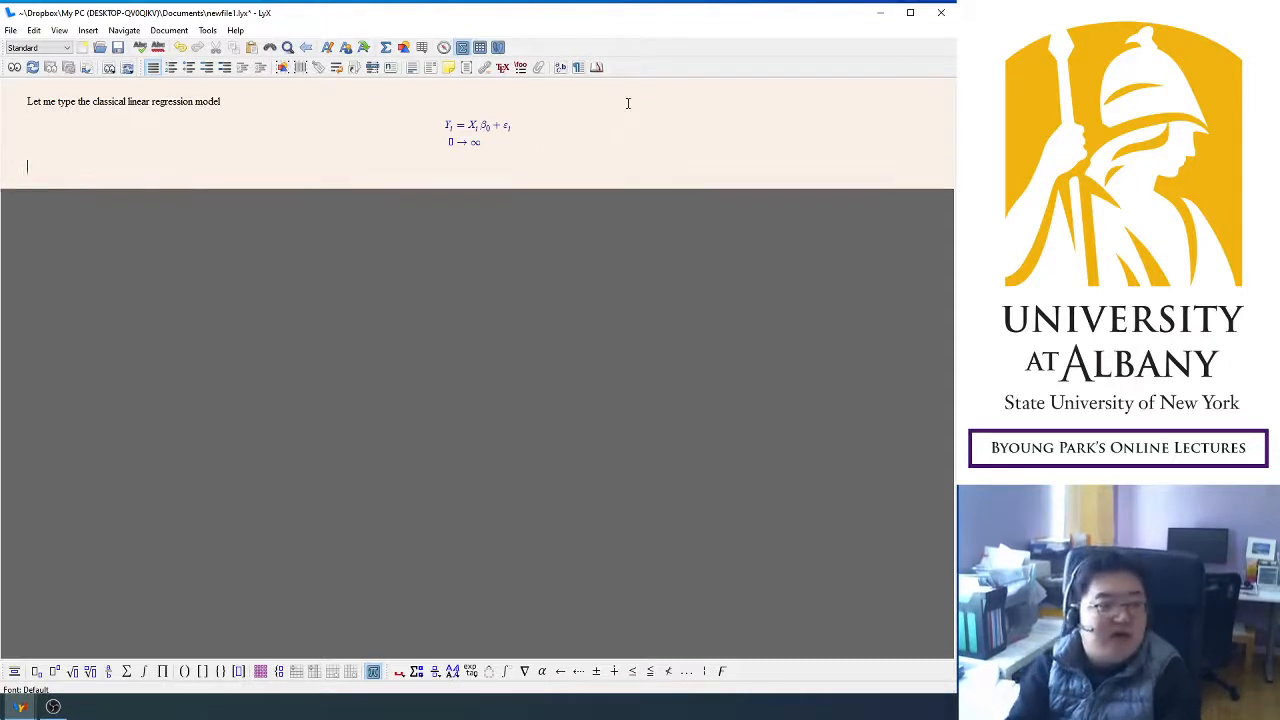
key(ctrl+m)
text(\hat \beta )
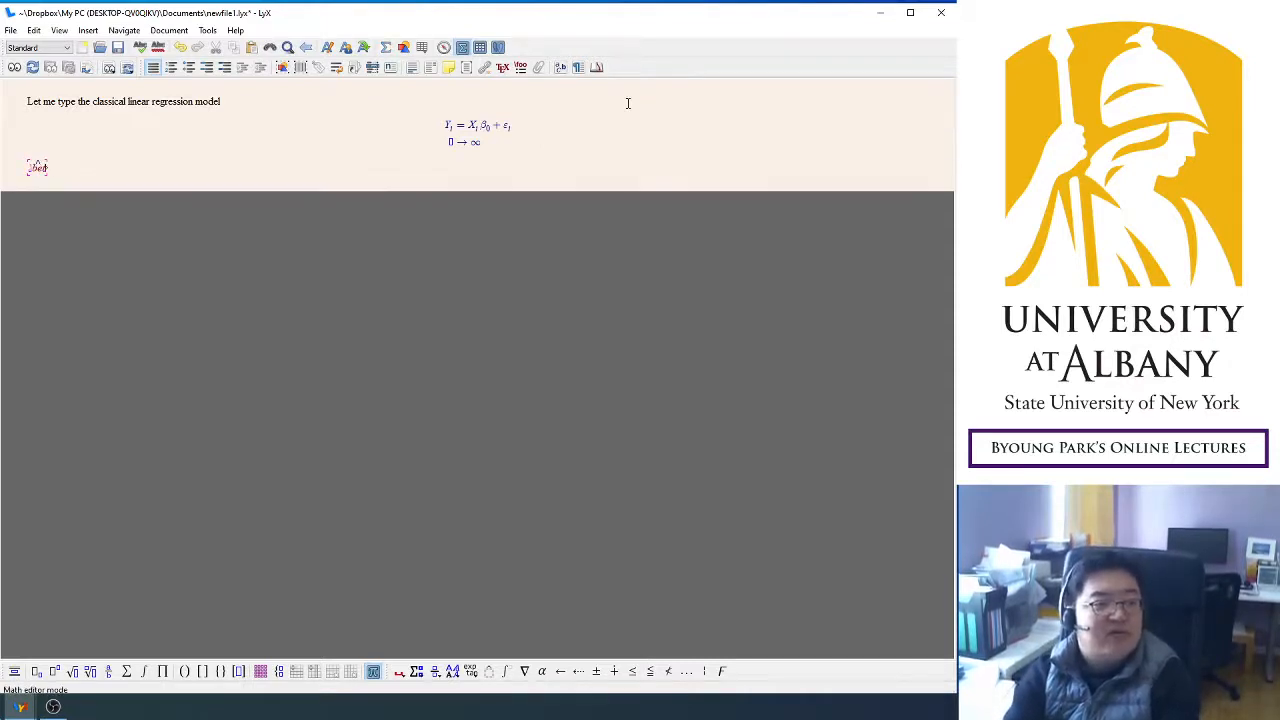
text(_0)
key(Right)
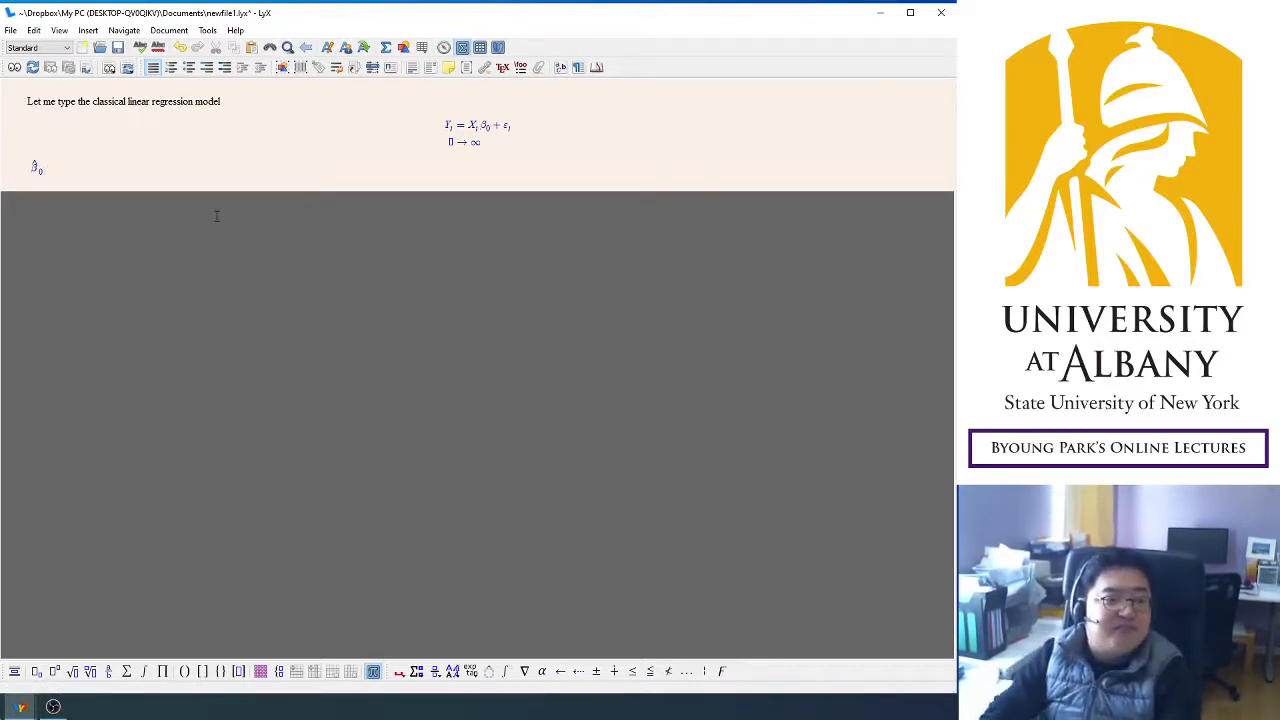
click(65, 170)
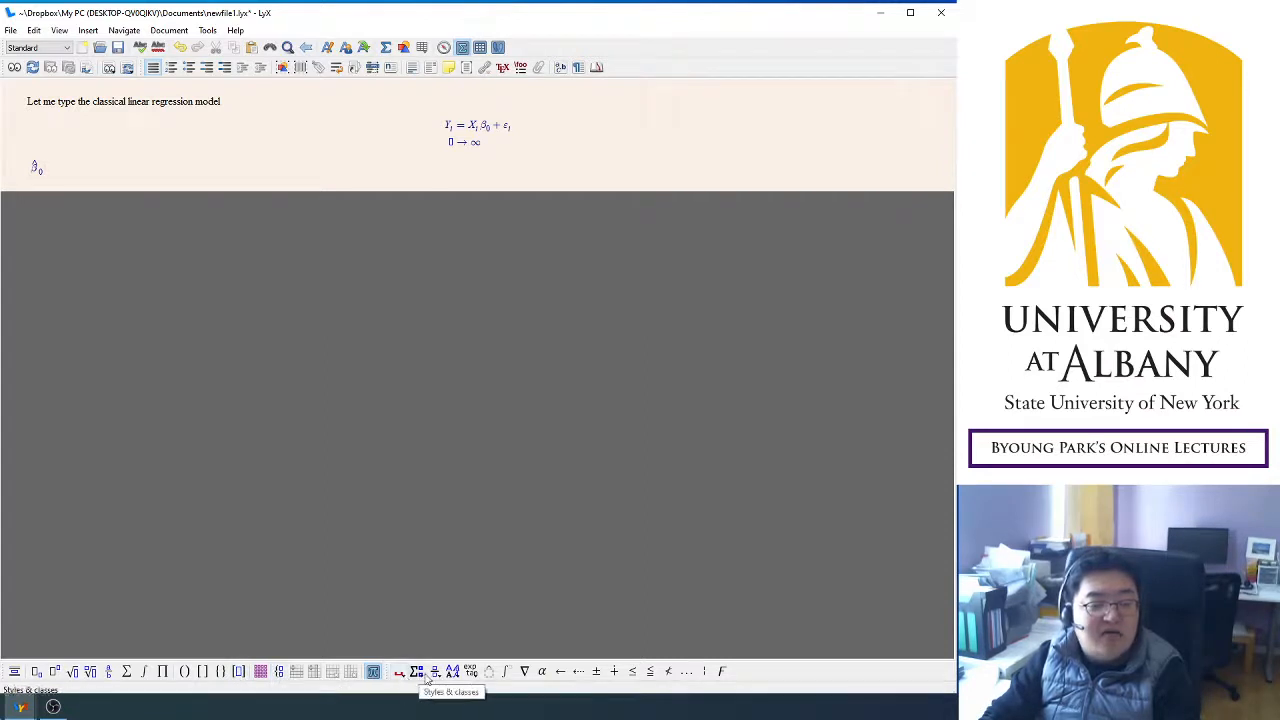
Examine the math symbol palettes for frame decorations, big operators, Greek letters and miscellaneous symbols.
click(491, 673)
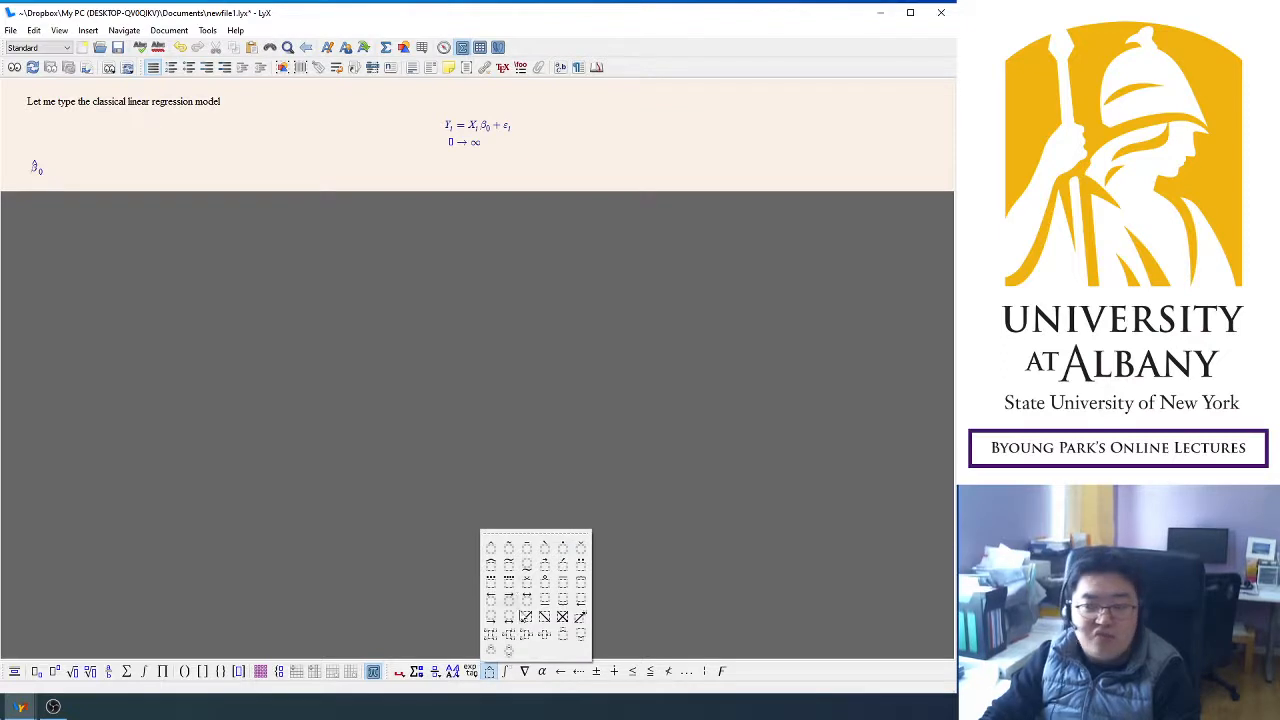
click(507, 676)
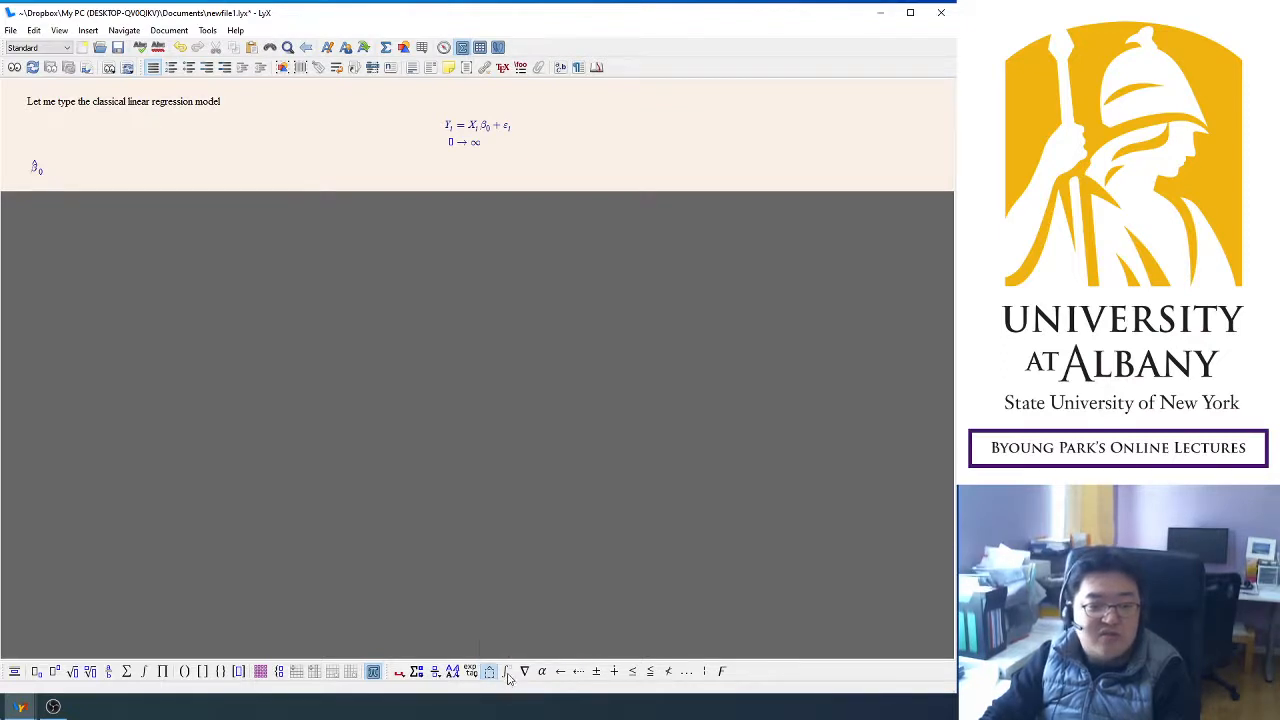
click(507, 676)
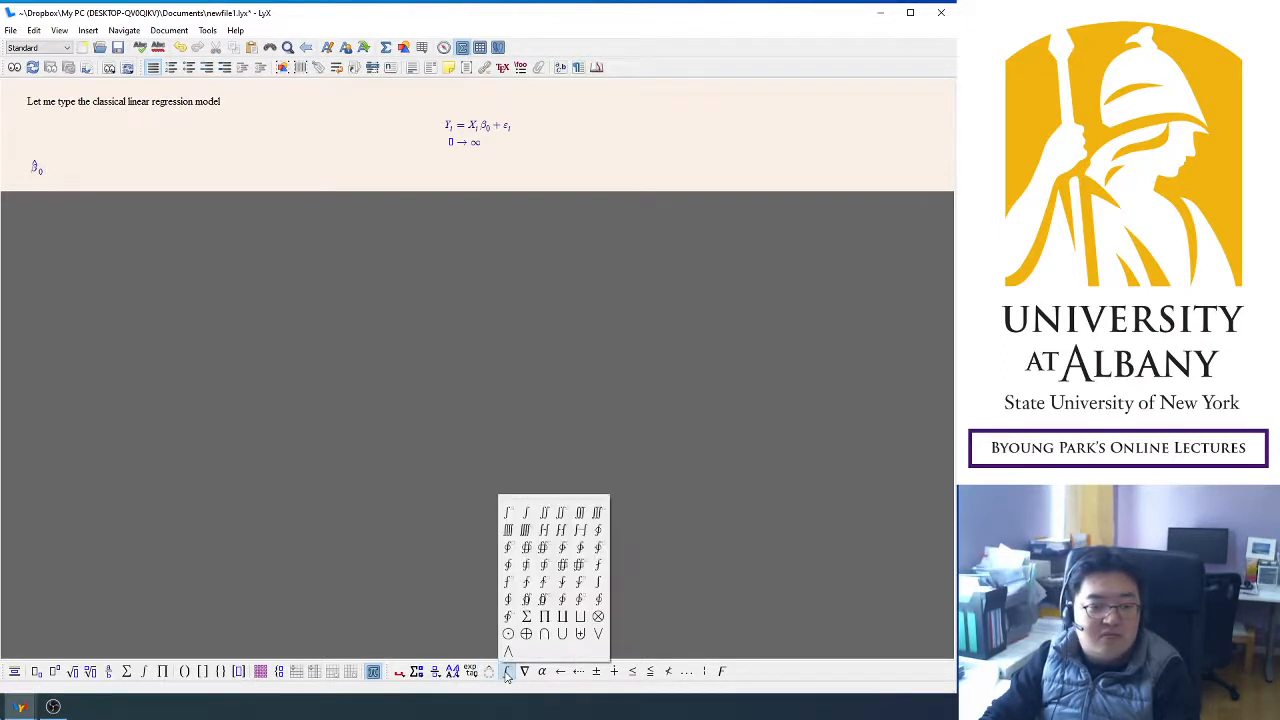
click(543, 676)
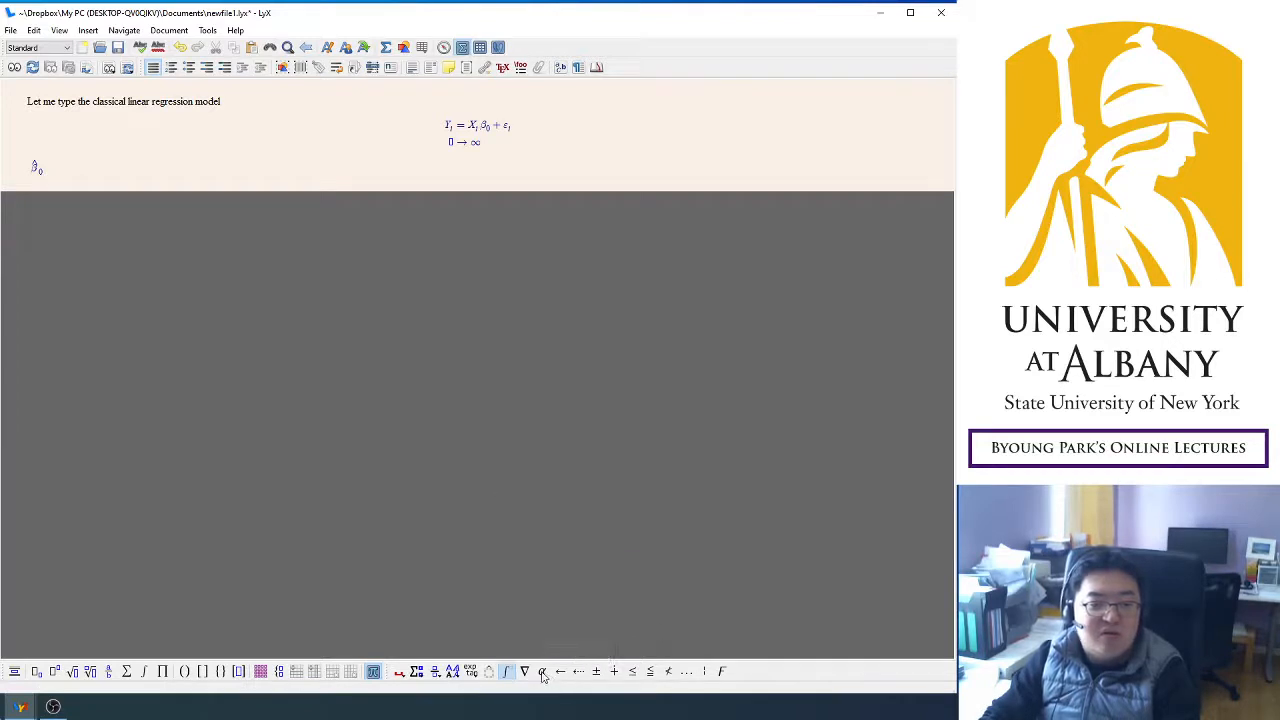
click(543, 676)
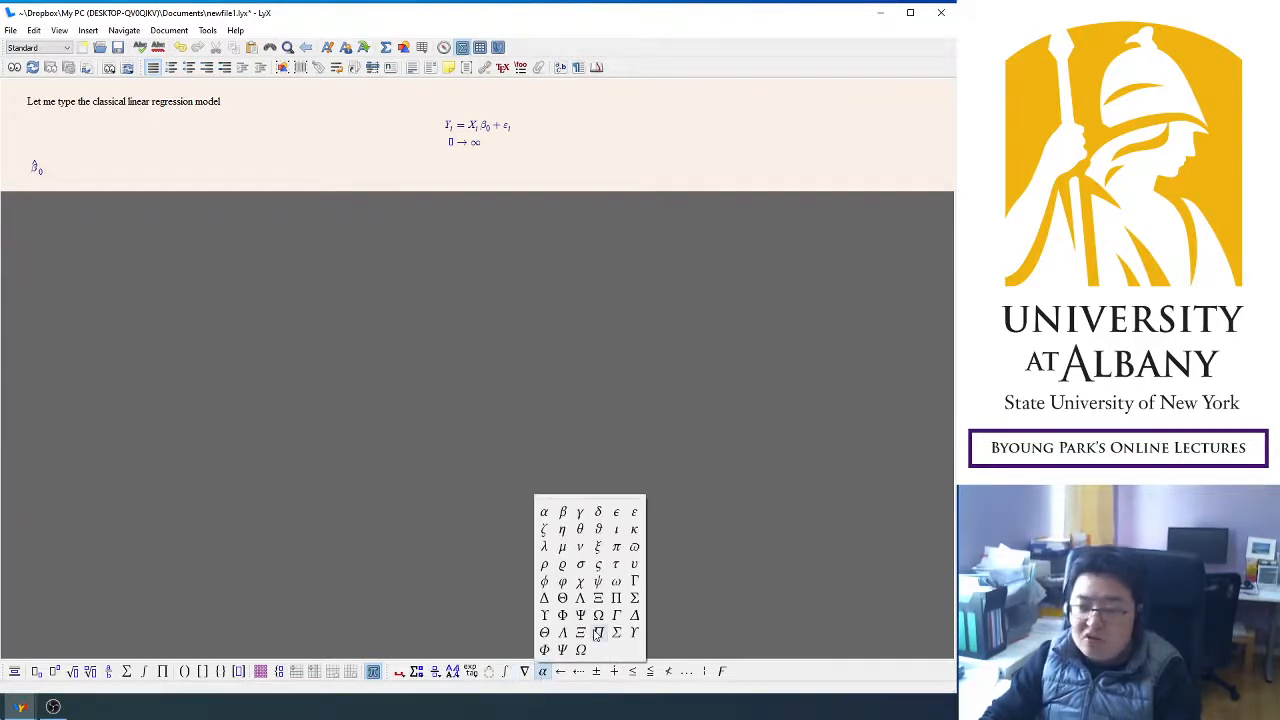
click(562, 675)
click(524, 677)
click(526, 675)
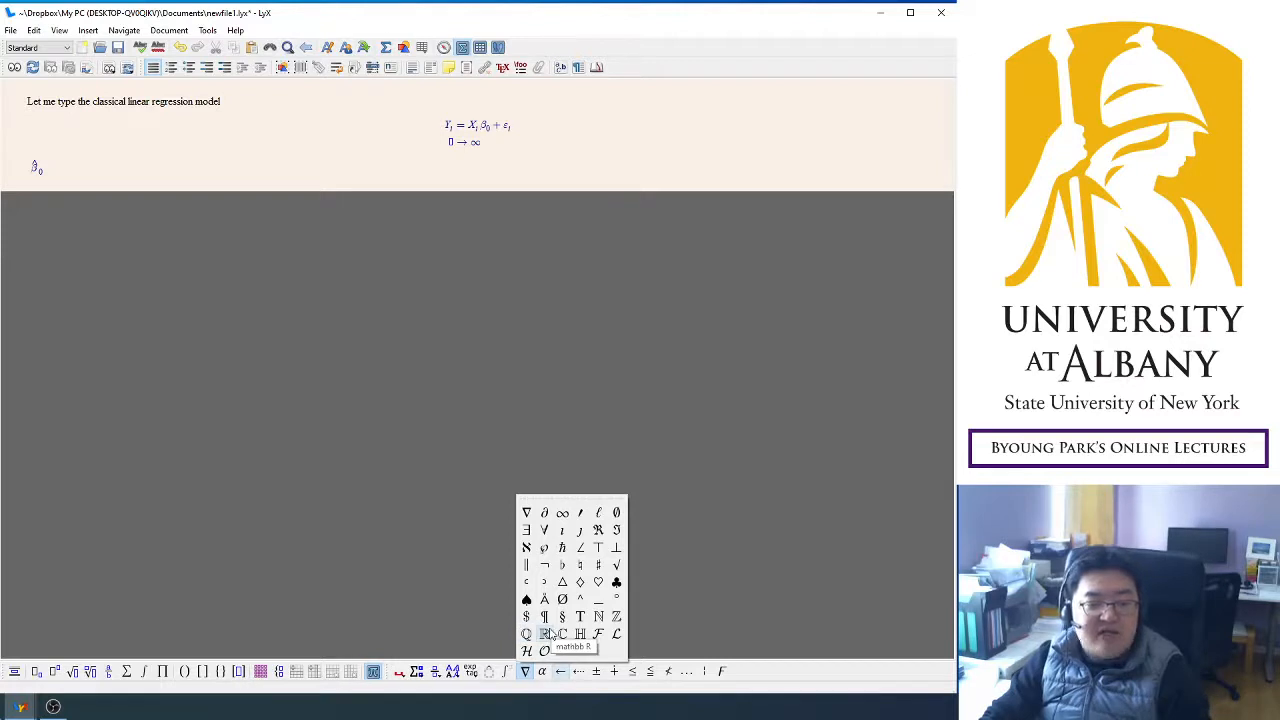
click(536, 370)
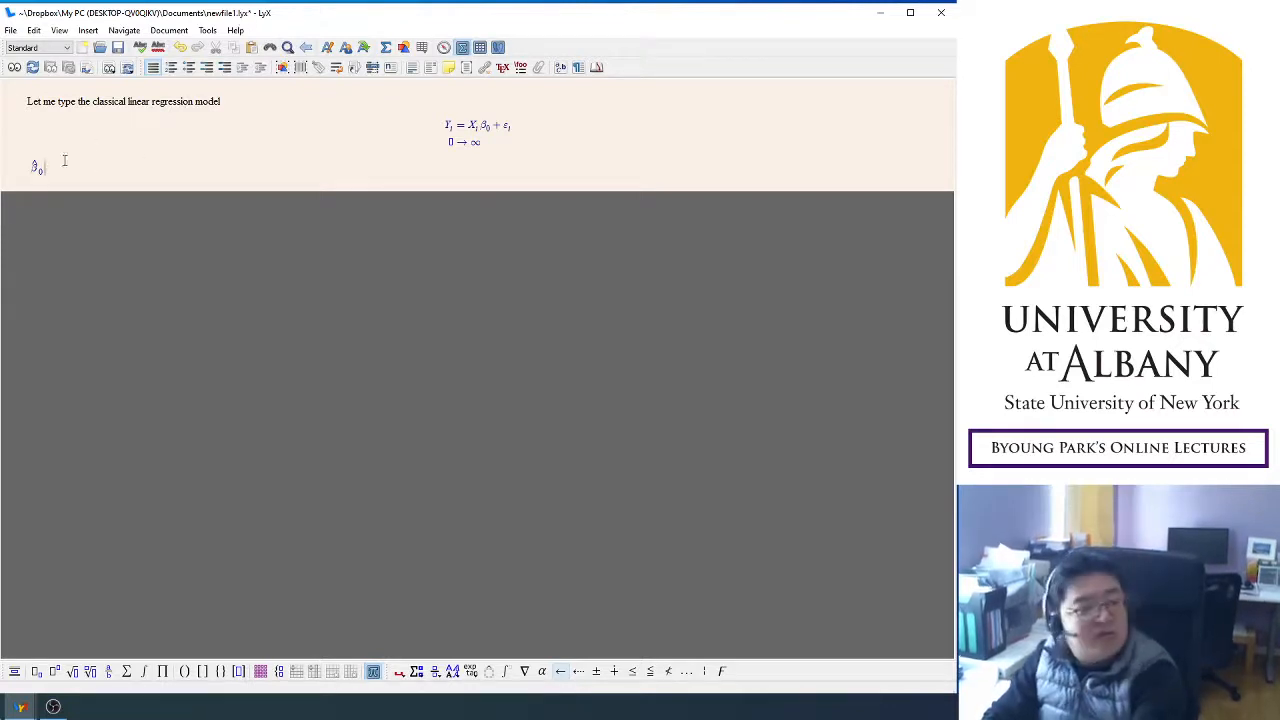
Delete the inline beta-hat formula from the line below the display equation.
drag(61, 170, 4, 162)
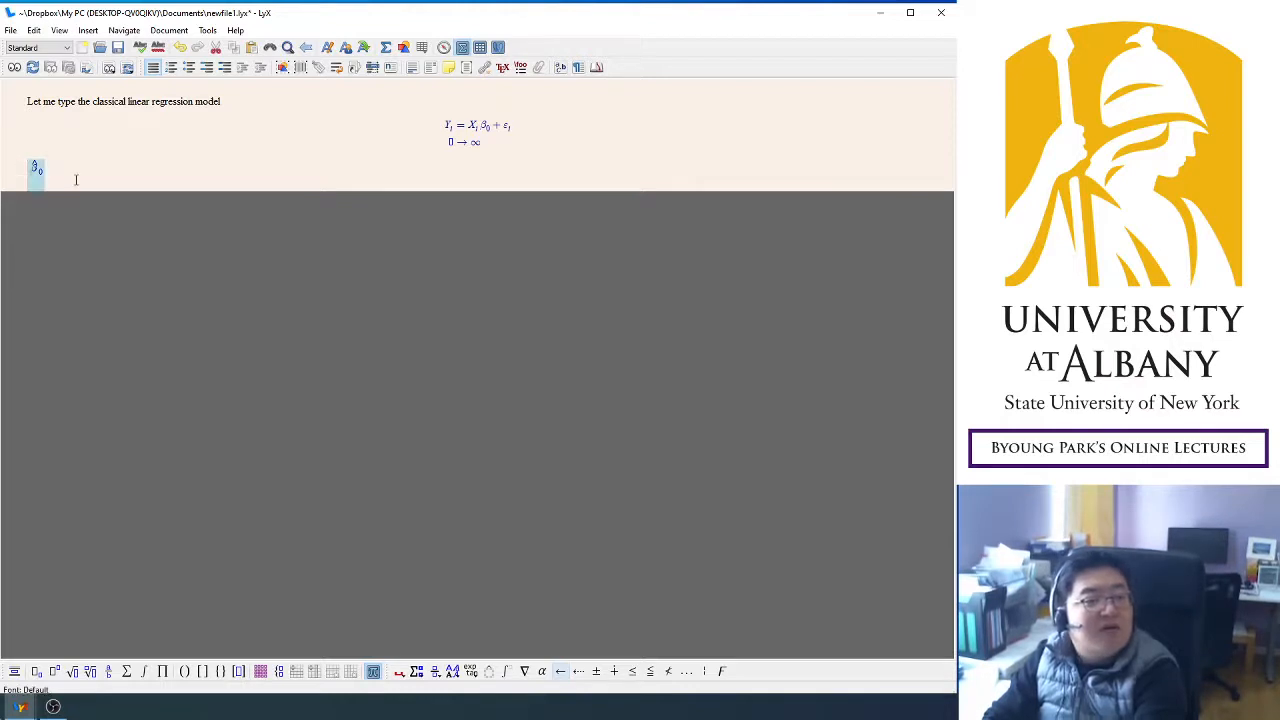
key(Delete)
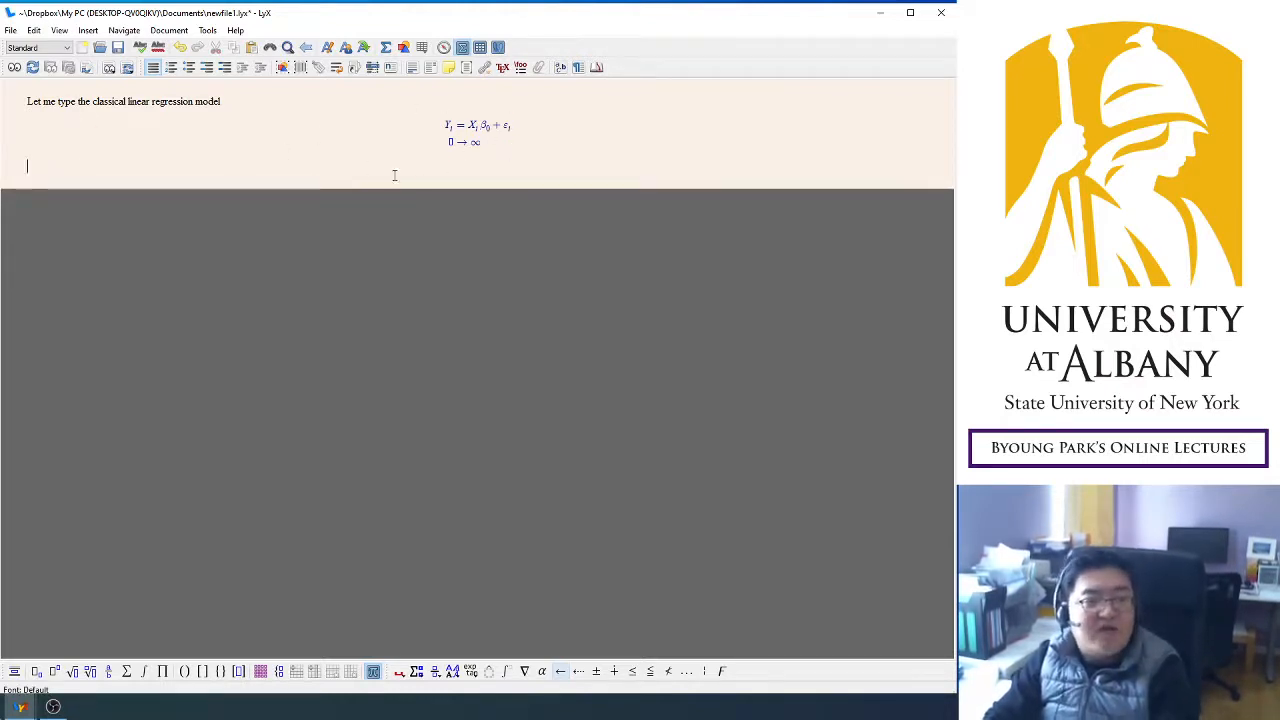
click(388, 141)
click(464, 145)
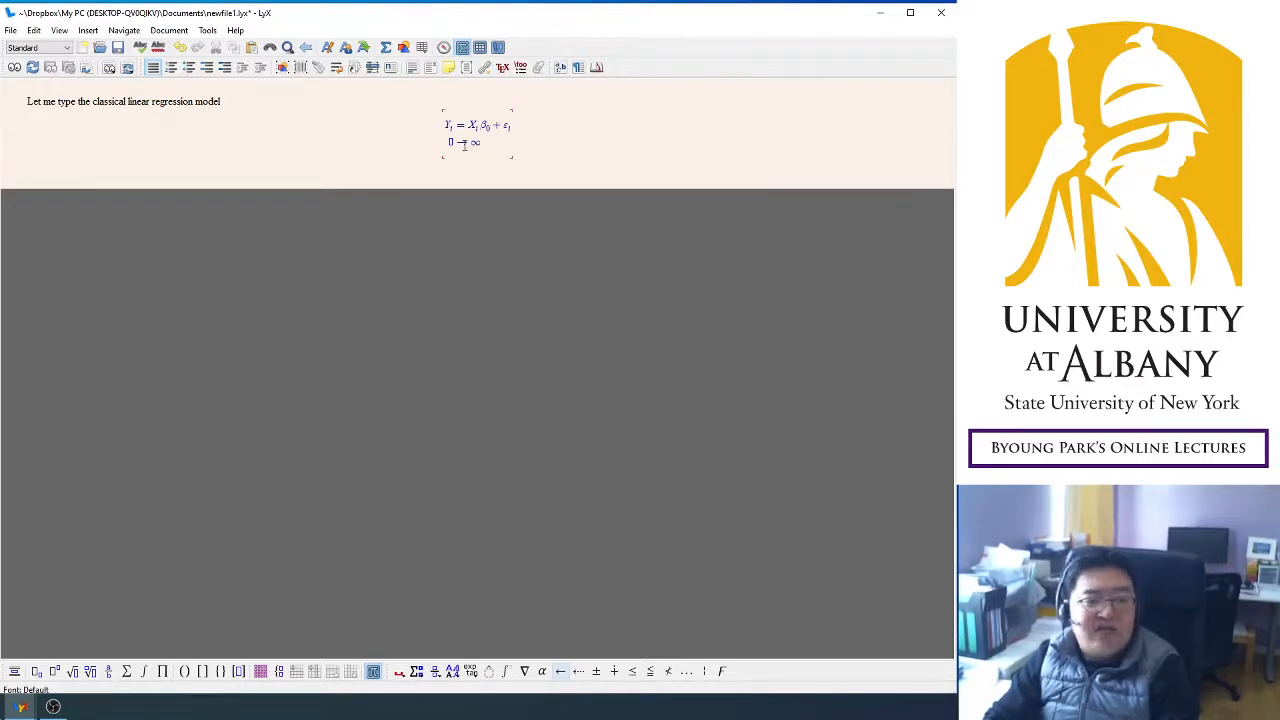
drag(22, 101, 222, 103)
drag(572, 131, 340, 156)
click(427, 143)
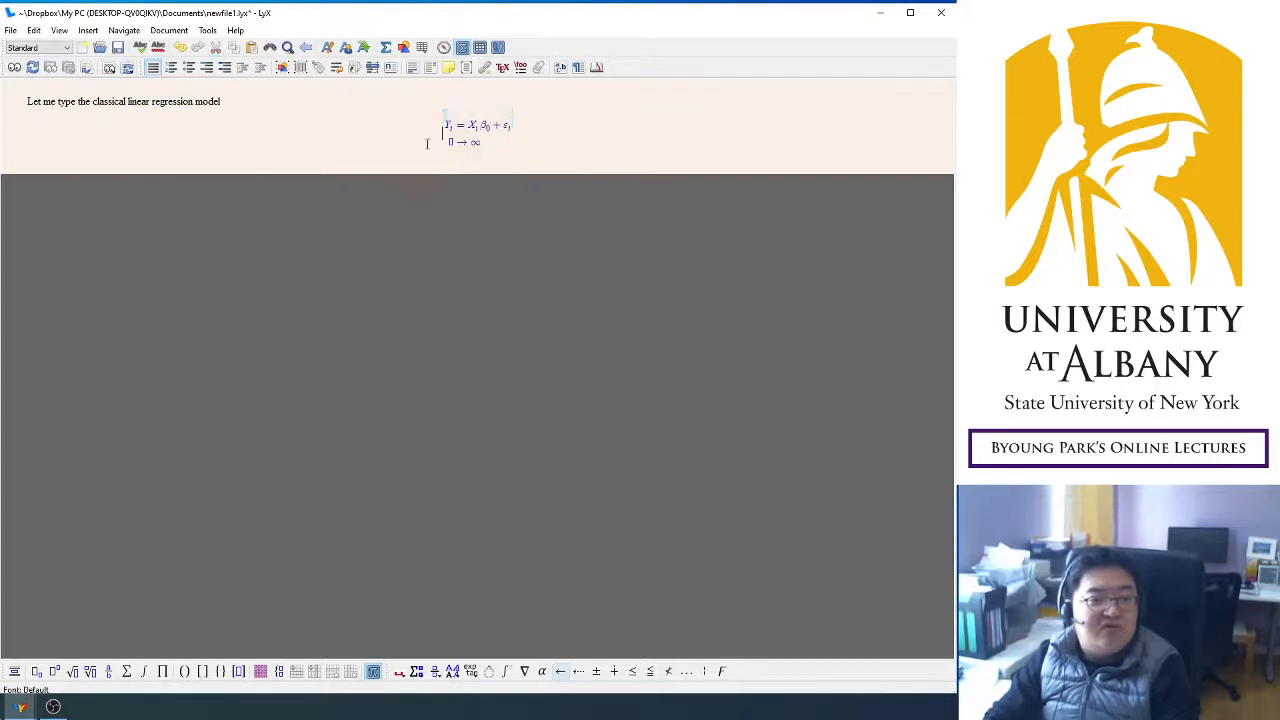
drag(531, 140, 409, 129)
click(223, 114)
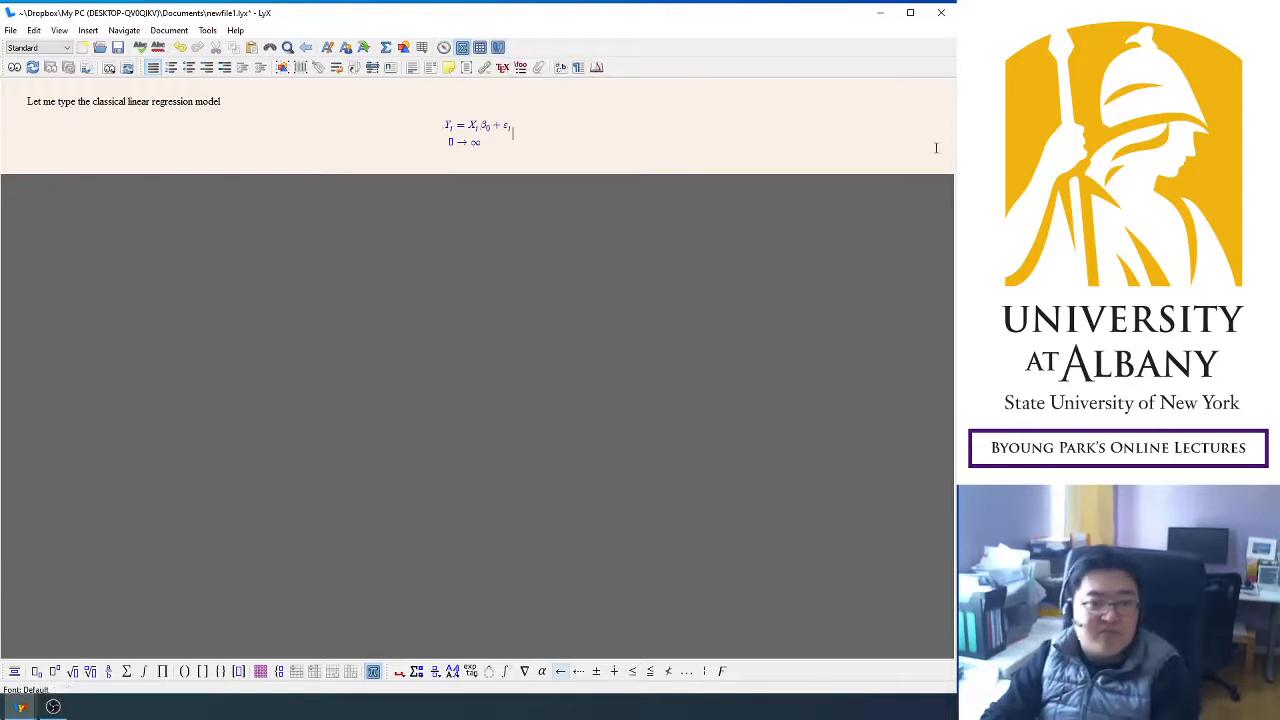
Write "I will type a little more to see how it looks." in a new paragraph below the display equation.
key(Return)
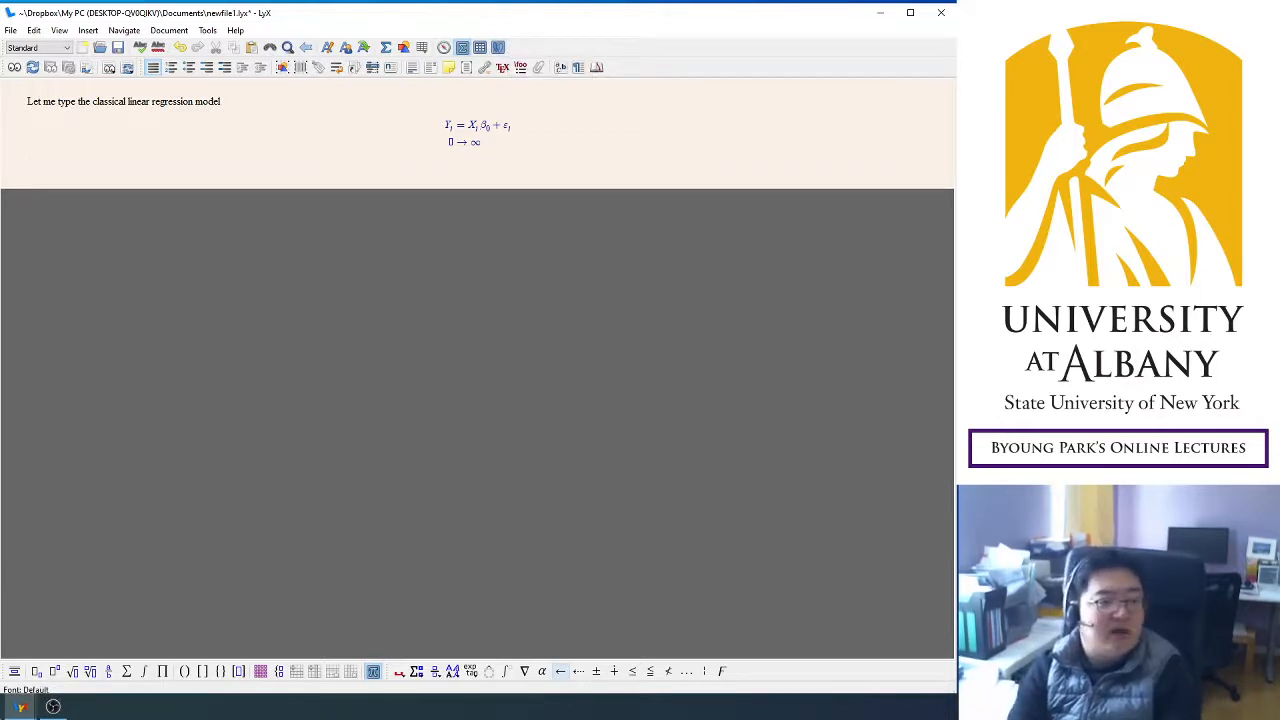
text(type a li)
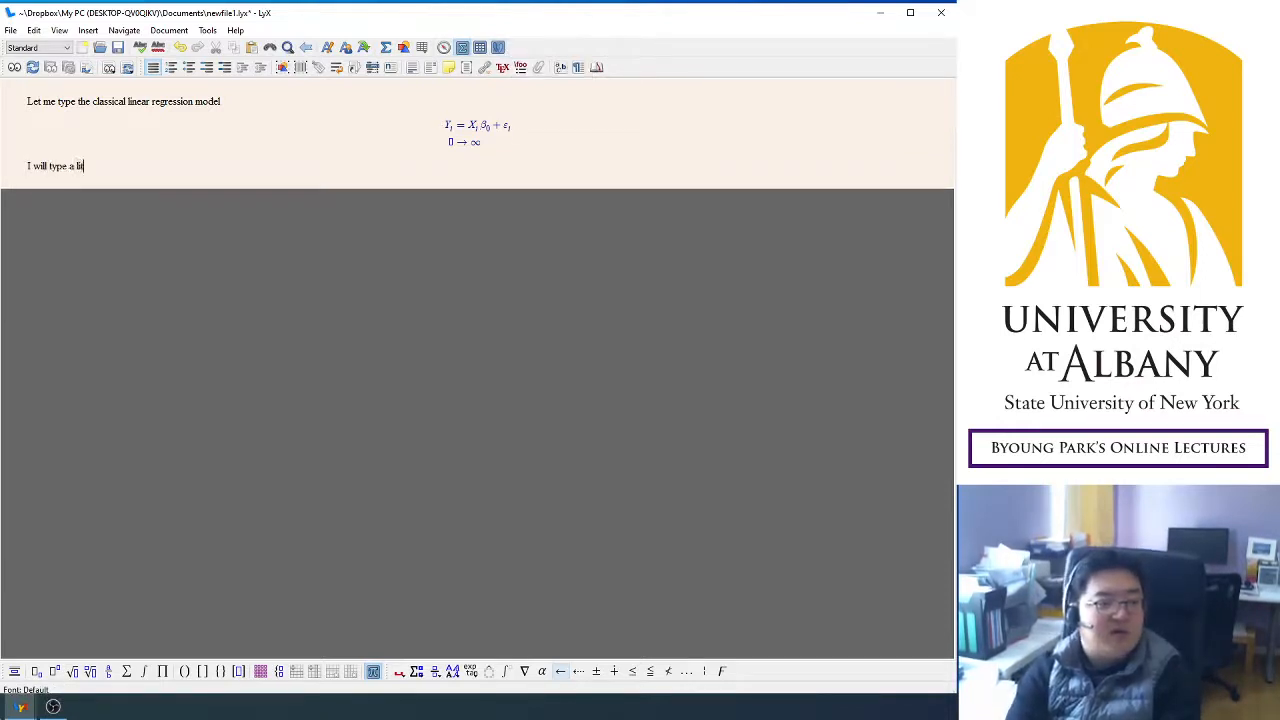
text(ttle more to see)
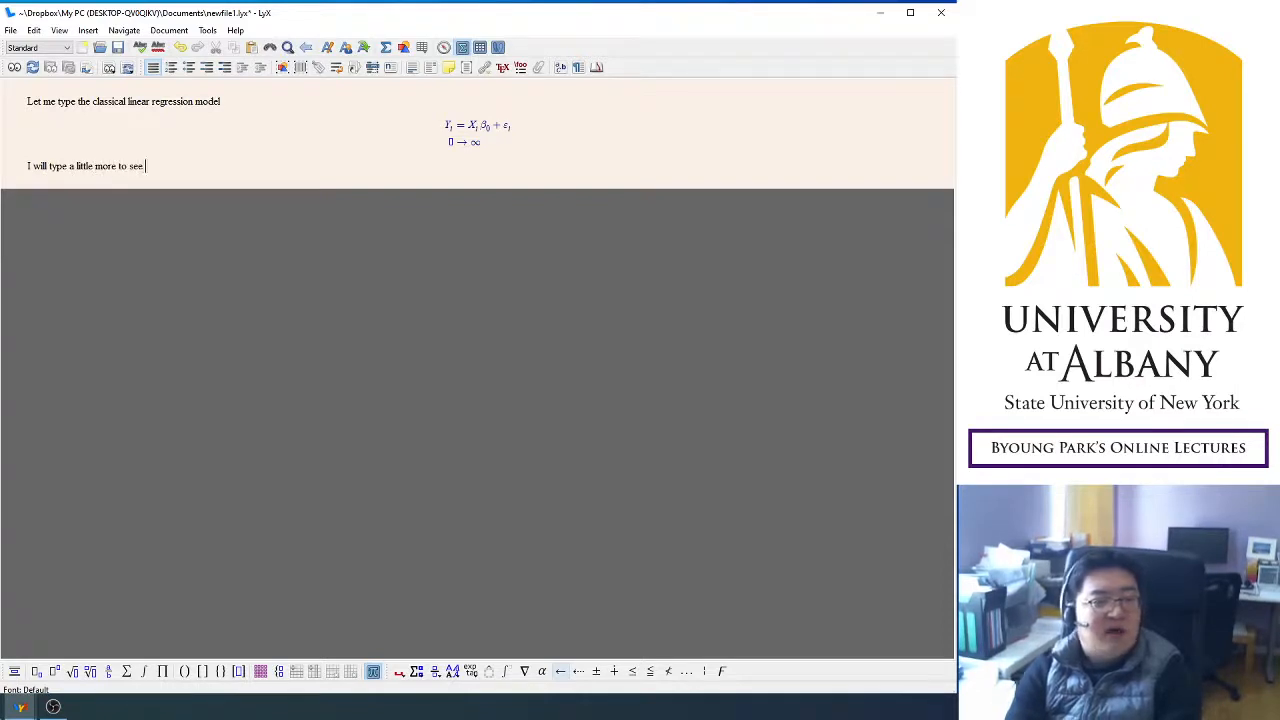
text( how it l)
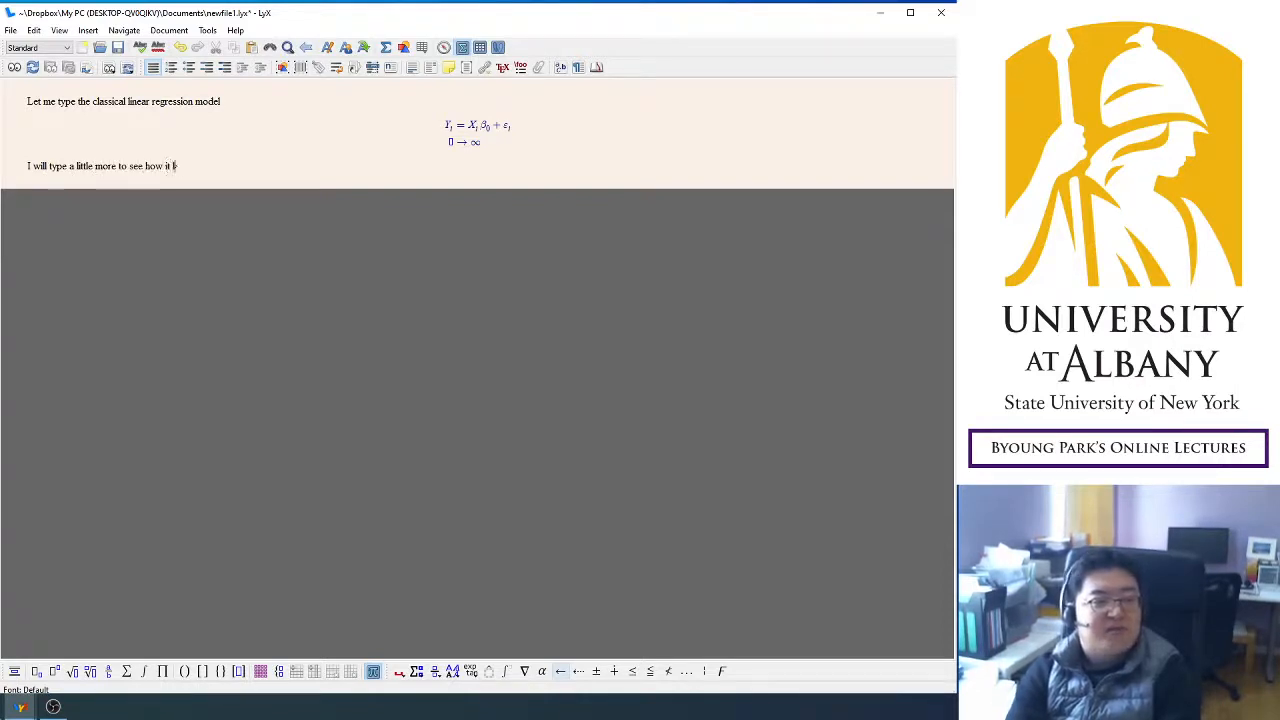
text(ooks.)
key(Return)
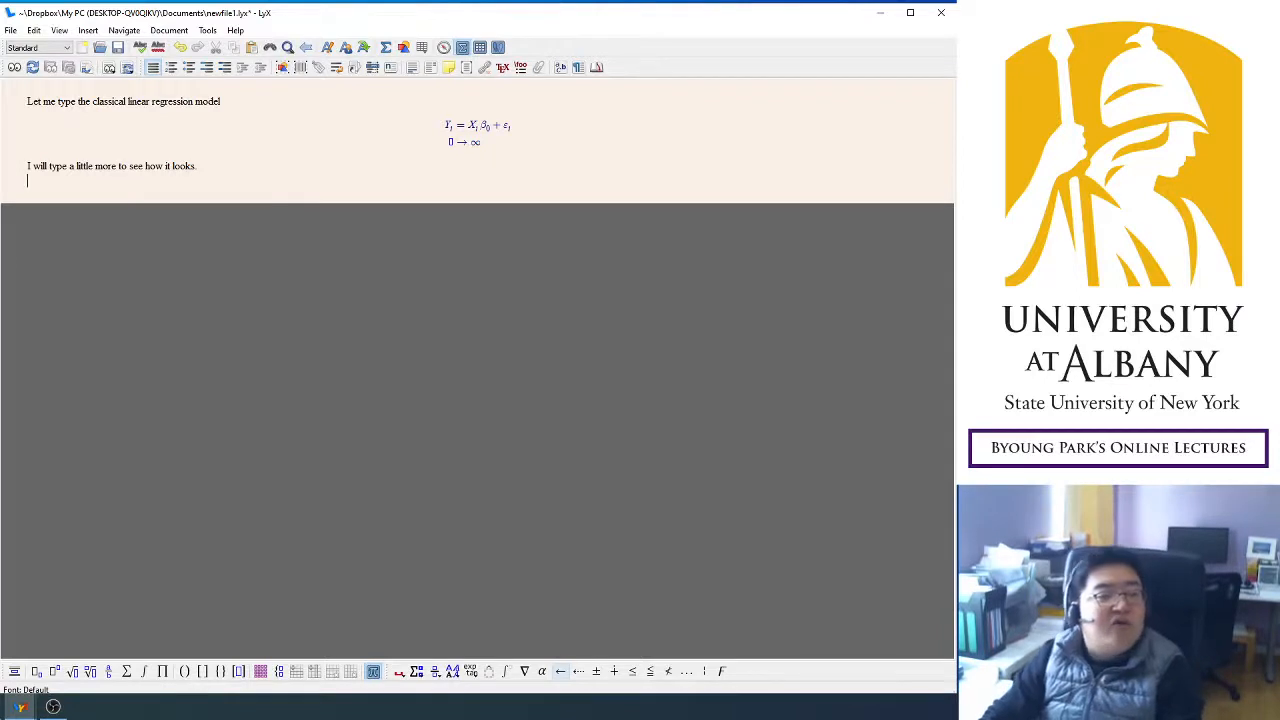
Add a numbered list with three "asdf" items below the new sentence.
click(172, 67)
text(asdf)
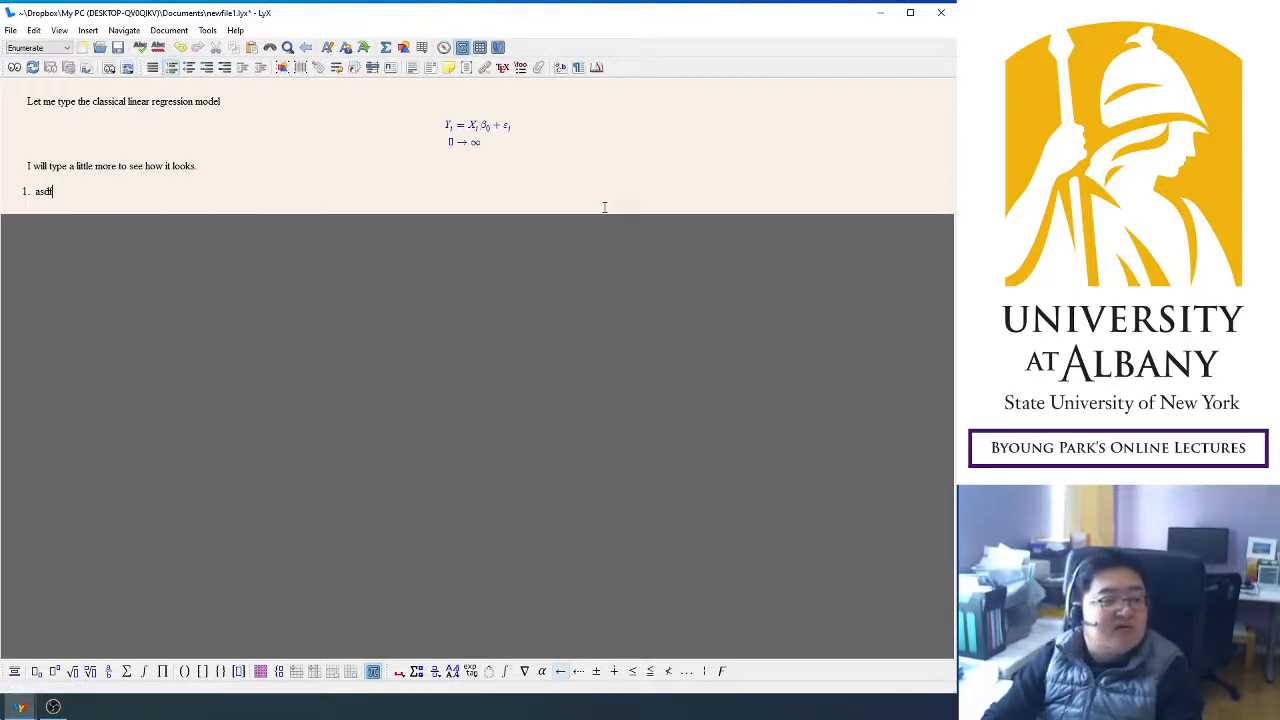
key(Return)
text(asdf)
key(Return)
text(asdf)
key(Return)
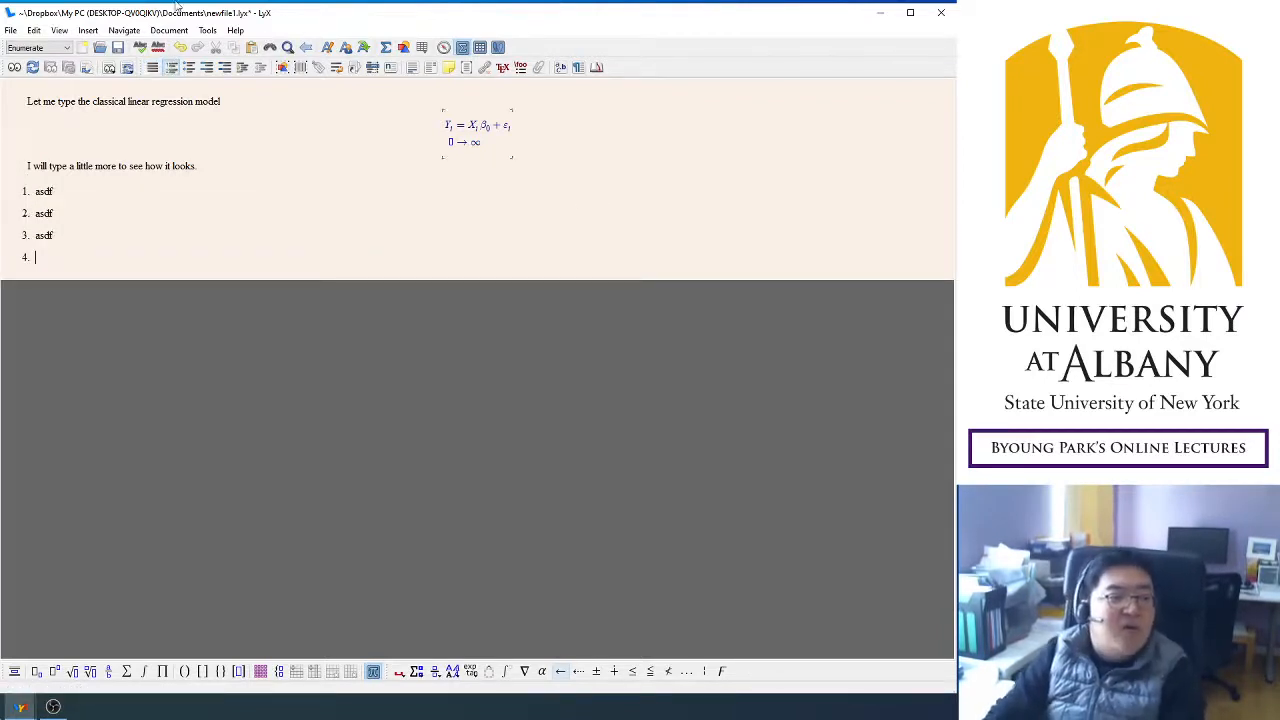
Add a bulleted list with three "asdf" items below the numbered list.
click(189, 67)
text(asdf)
key(Return)
text(asdf)
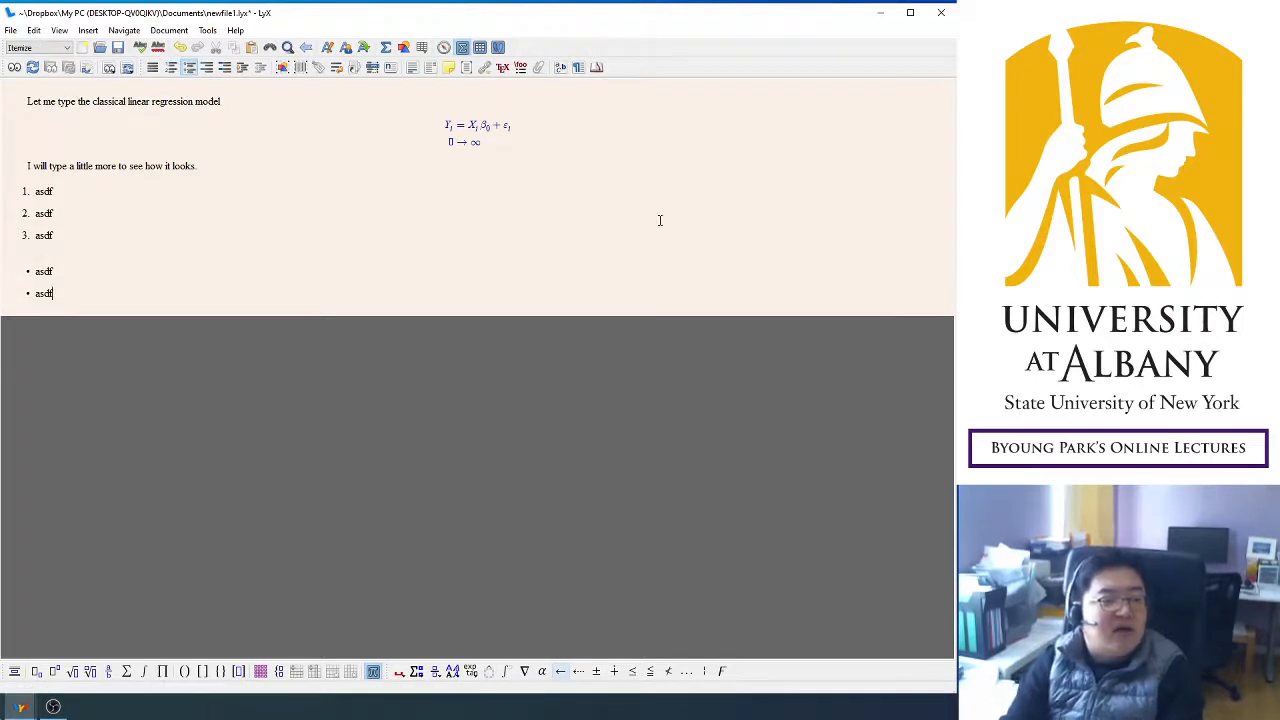
key(Return)
text(asdf)
key(Return)
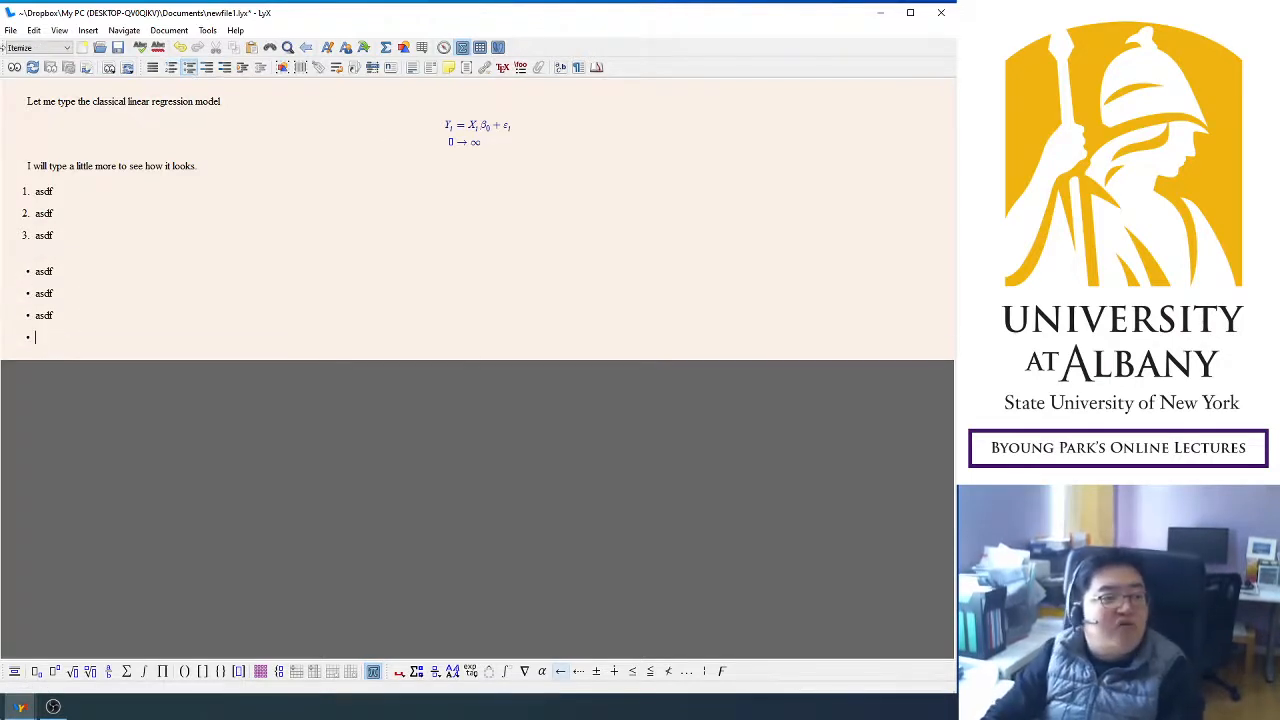
Add a numbered Section heading "section one" below the bulleted list, with the body text "content".
click(20, 47)
click(60, 180)
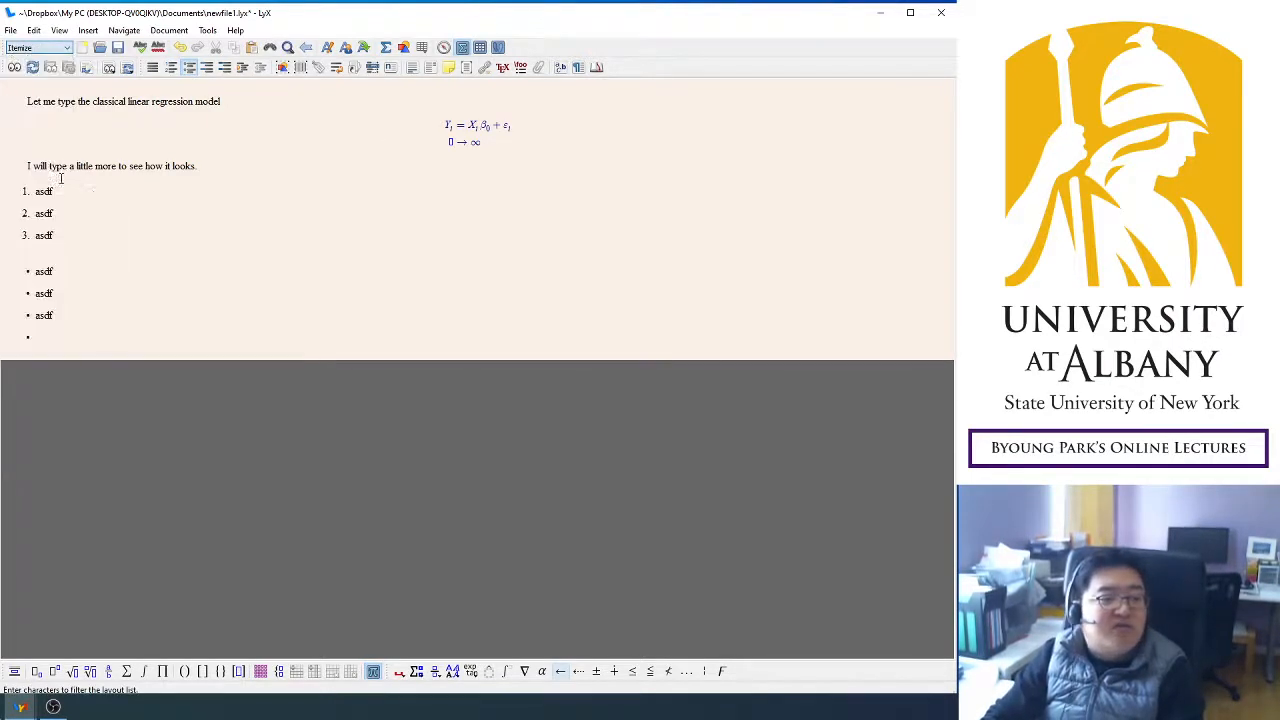
text(section one)
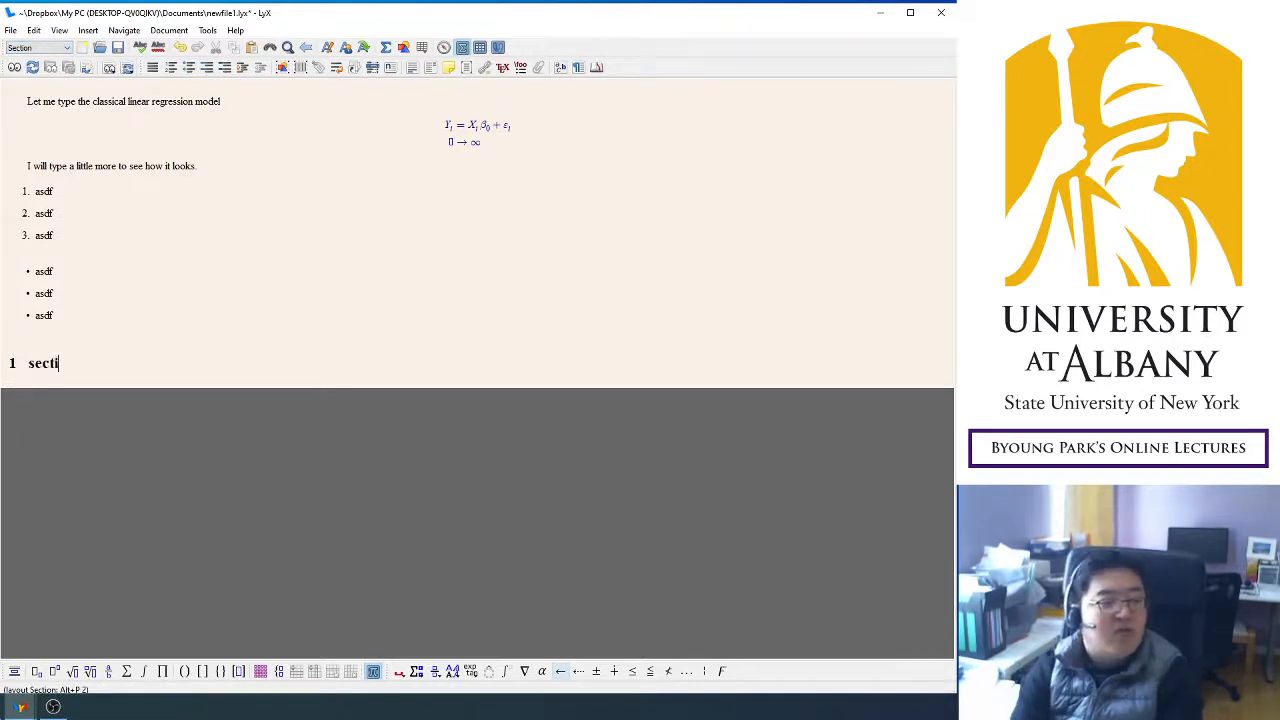
key(Return)
text(conte)
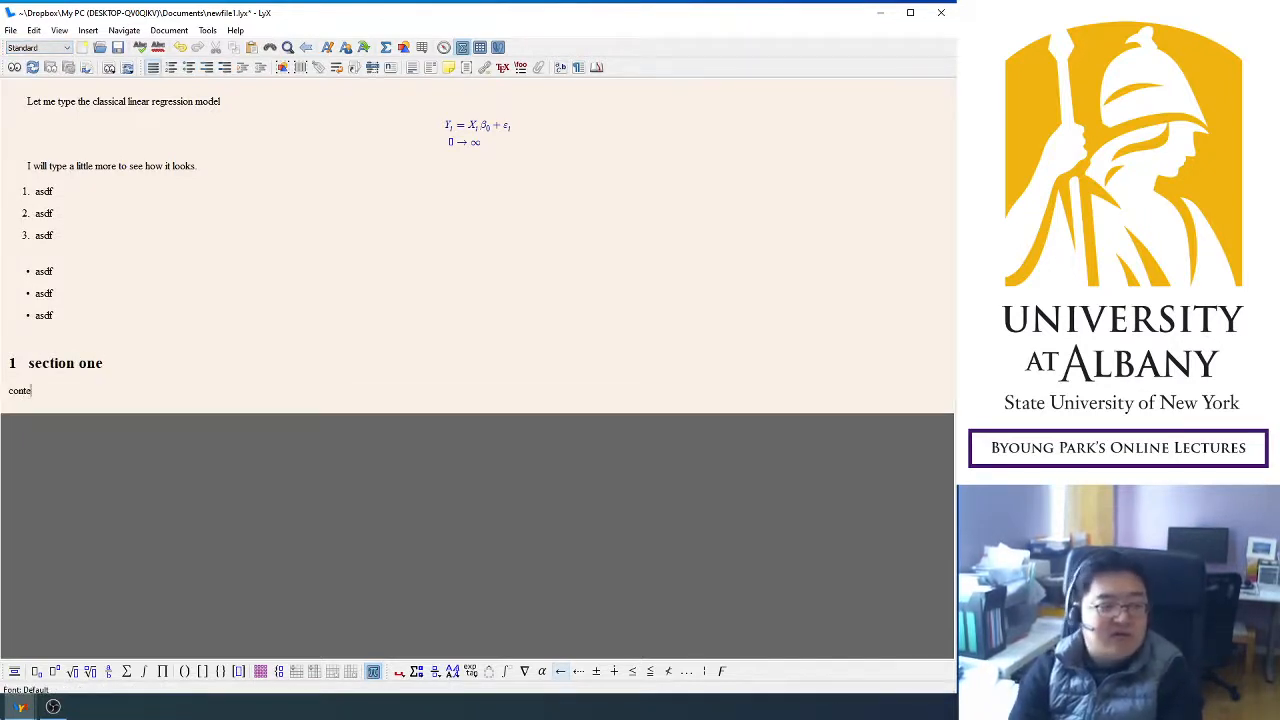
text(nt)
key(Return)
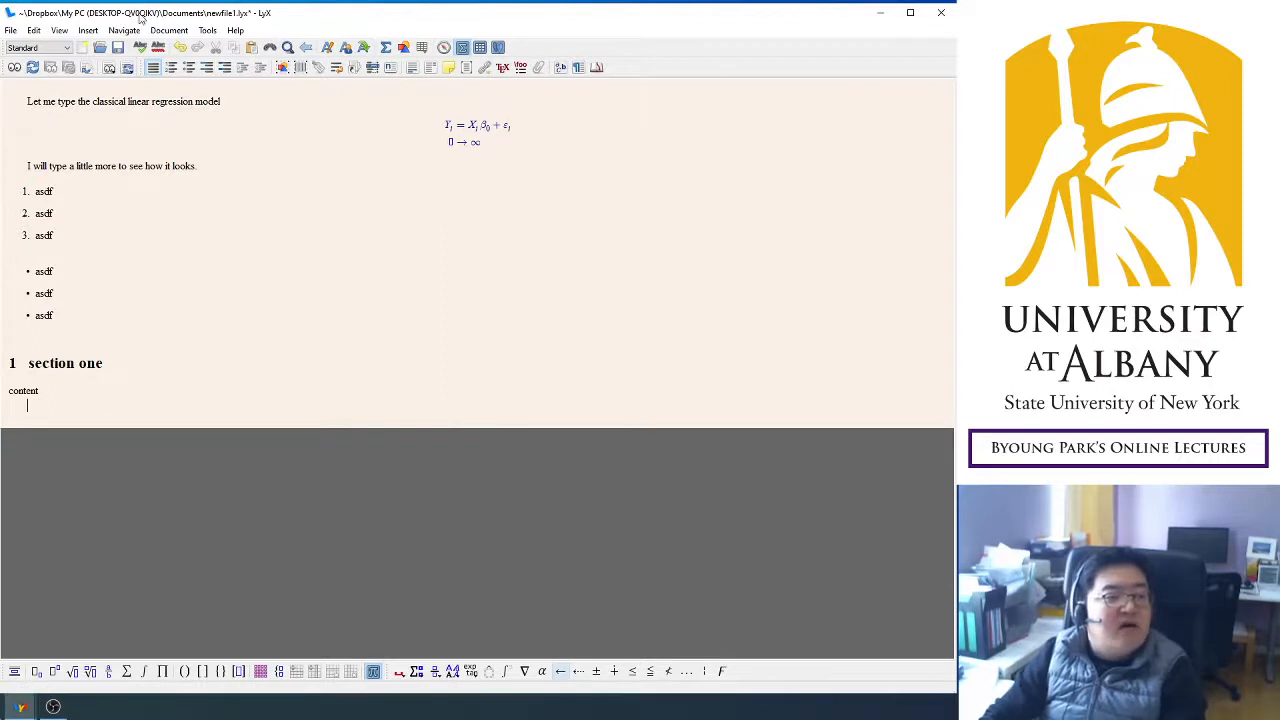
Add a numbered Subsection heading "subsection one point one" below the content paragraph, with the body text "asdfasdf again".
click(46, 46)
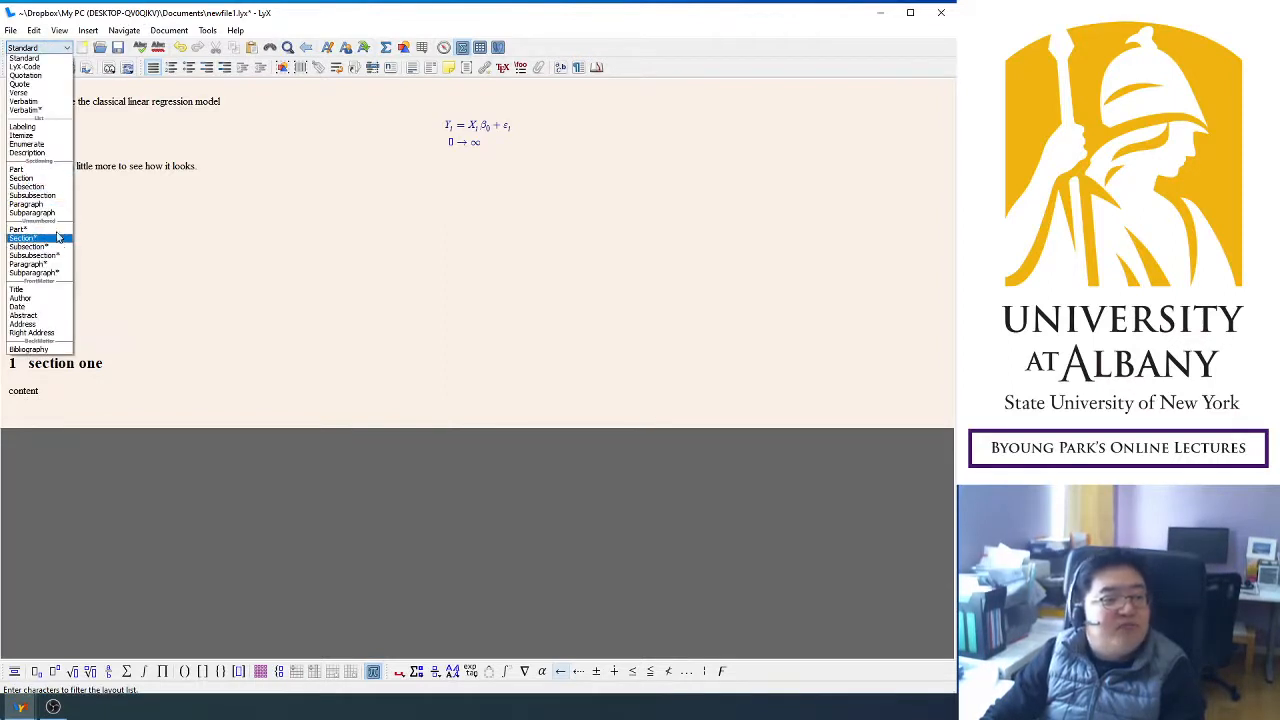
click(28, 187)
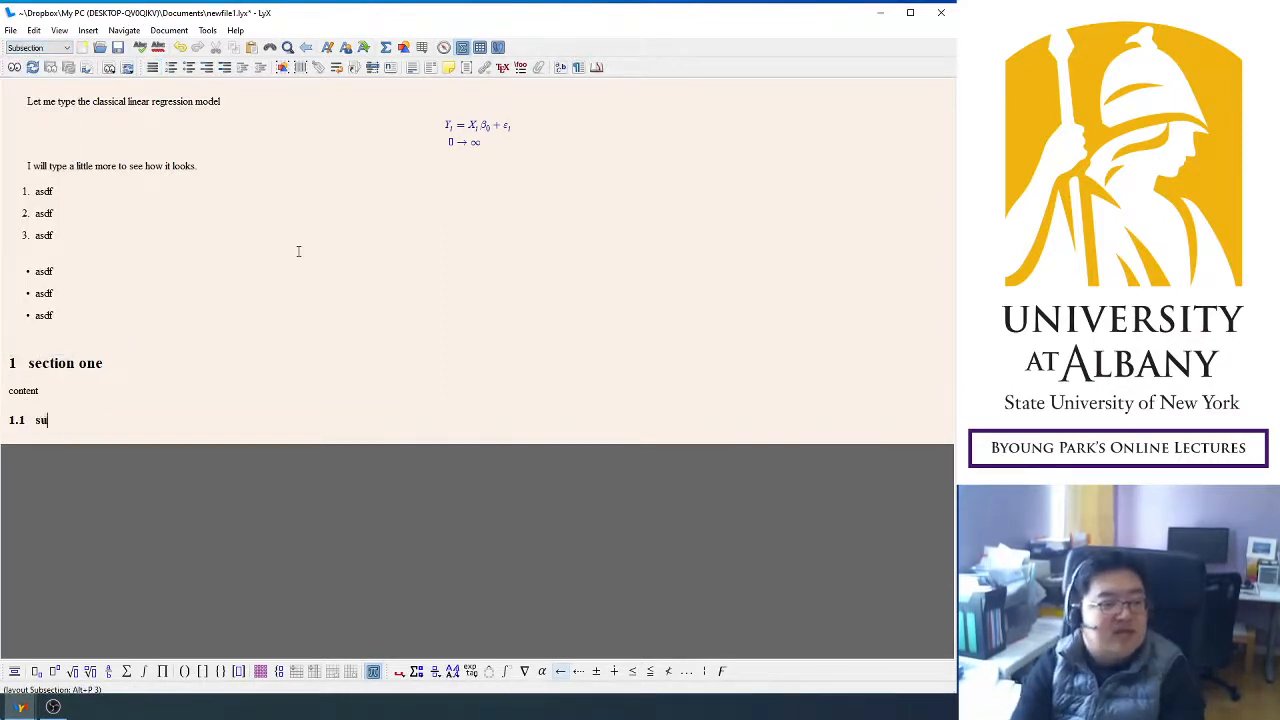
text(subsection one poin)
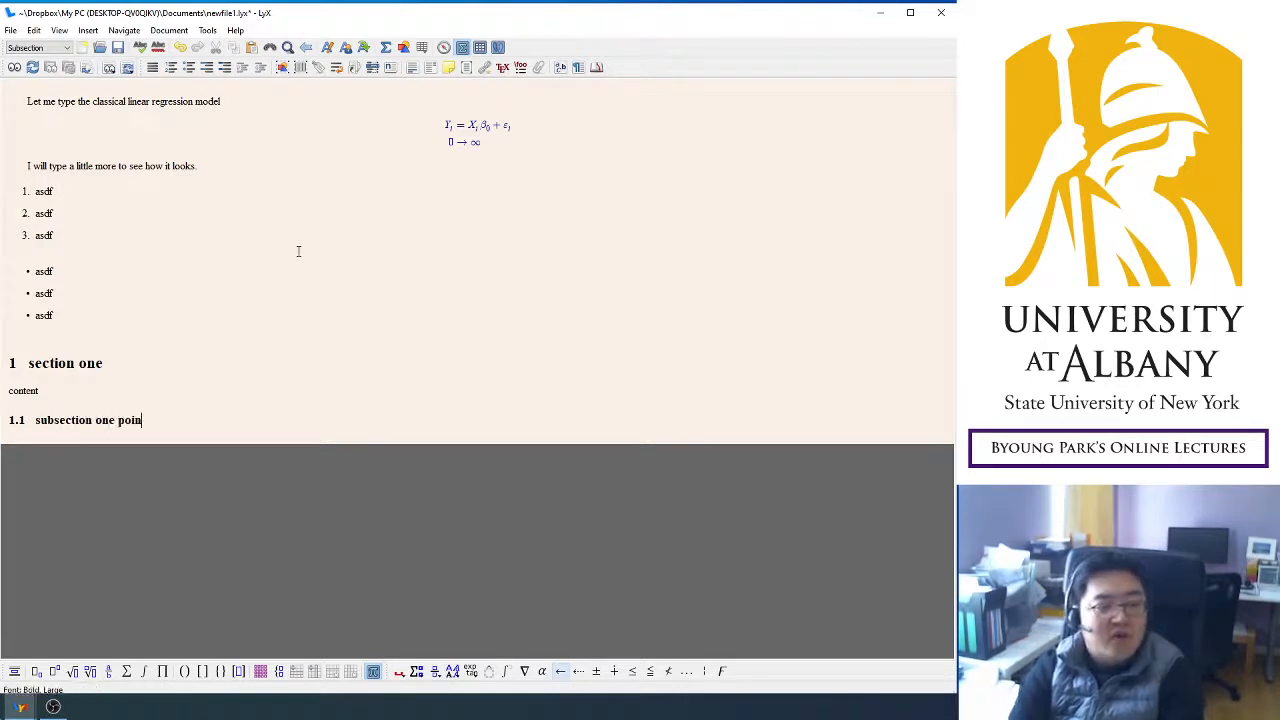
text(t one)
key(Return)
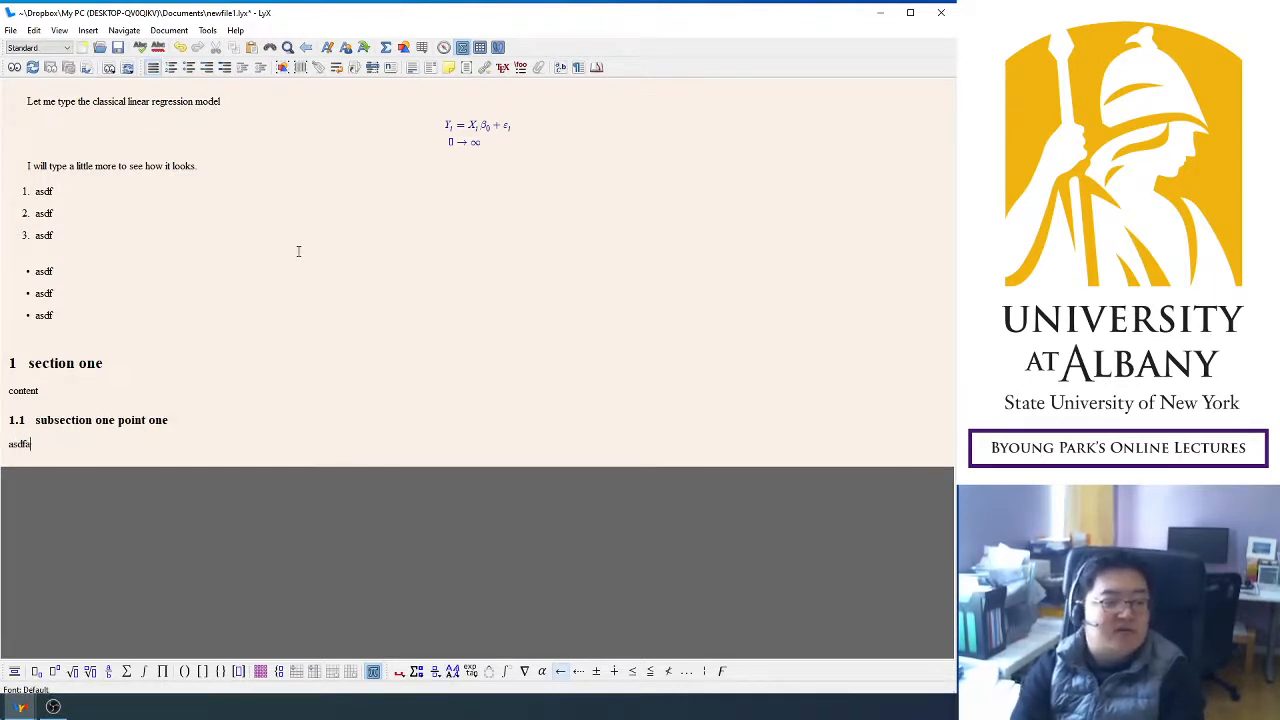
key(Return)
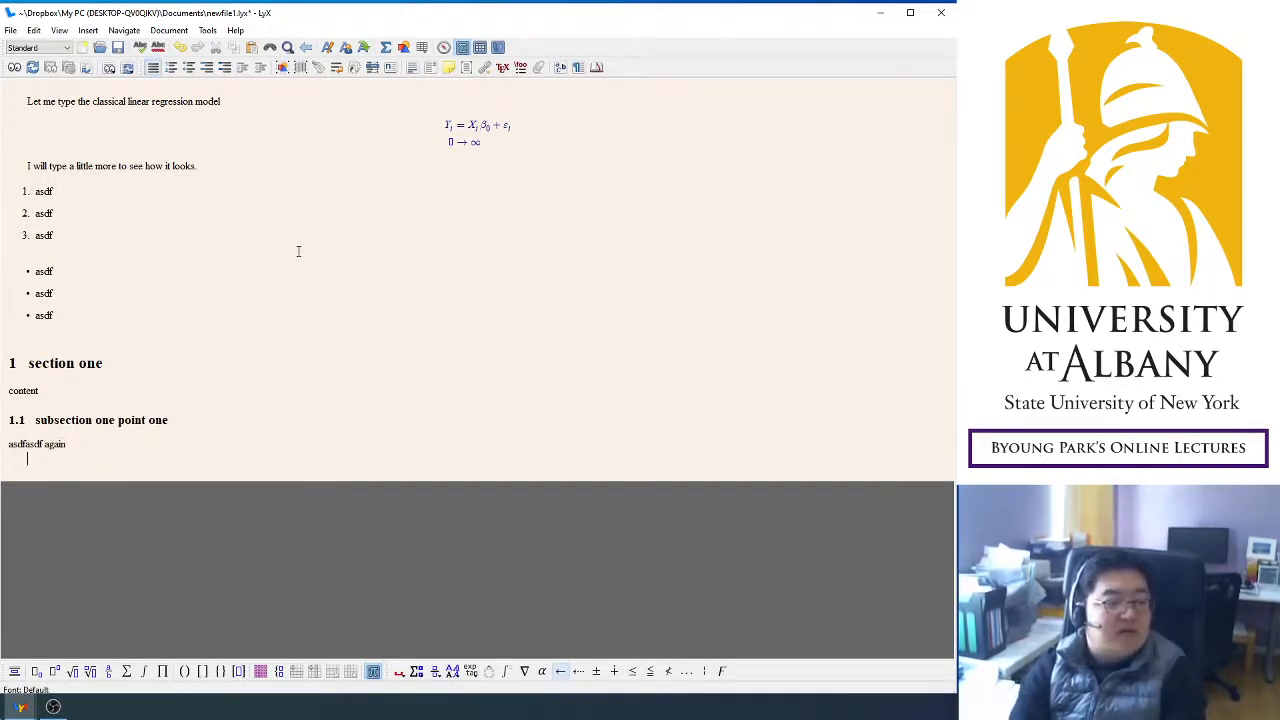
Add a second numbered Subsection heading "subsection one point two" with the body text "write something here.".
click(66, 48)
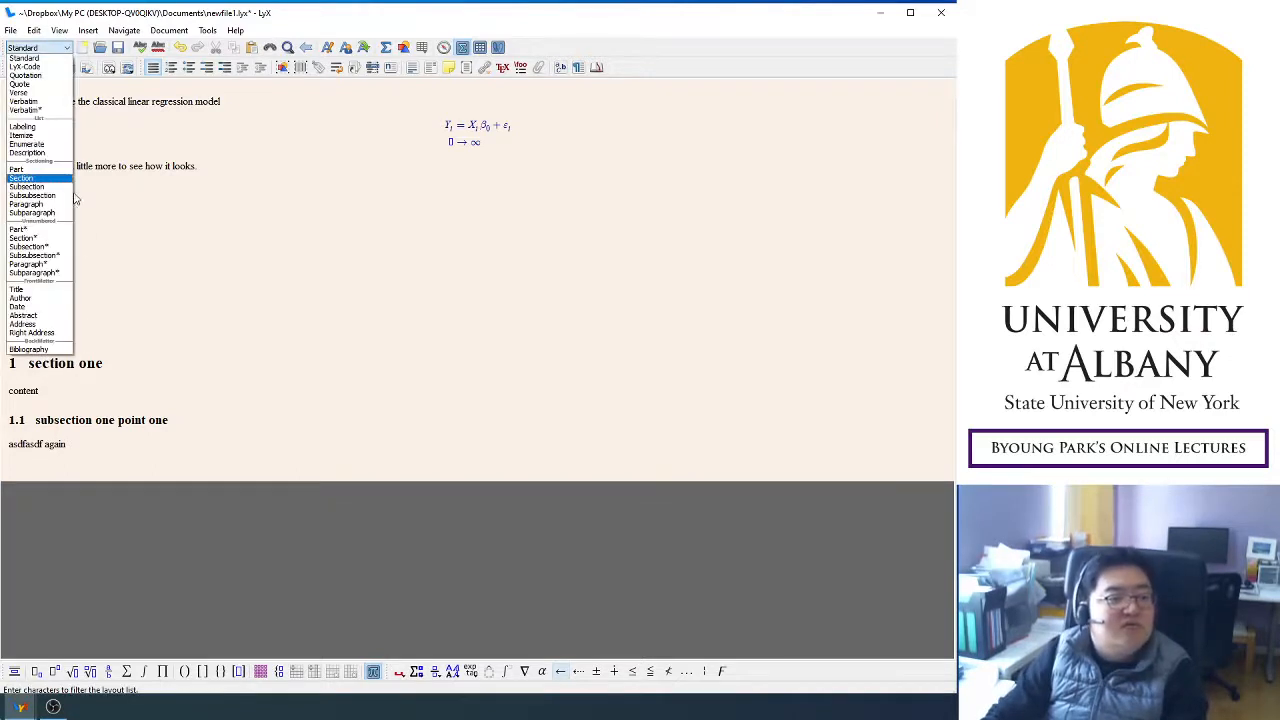
click(28, 187)
text(s)
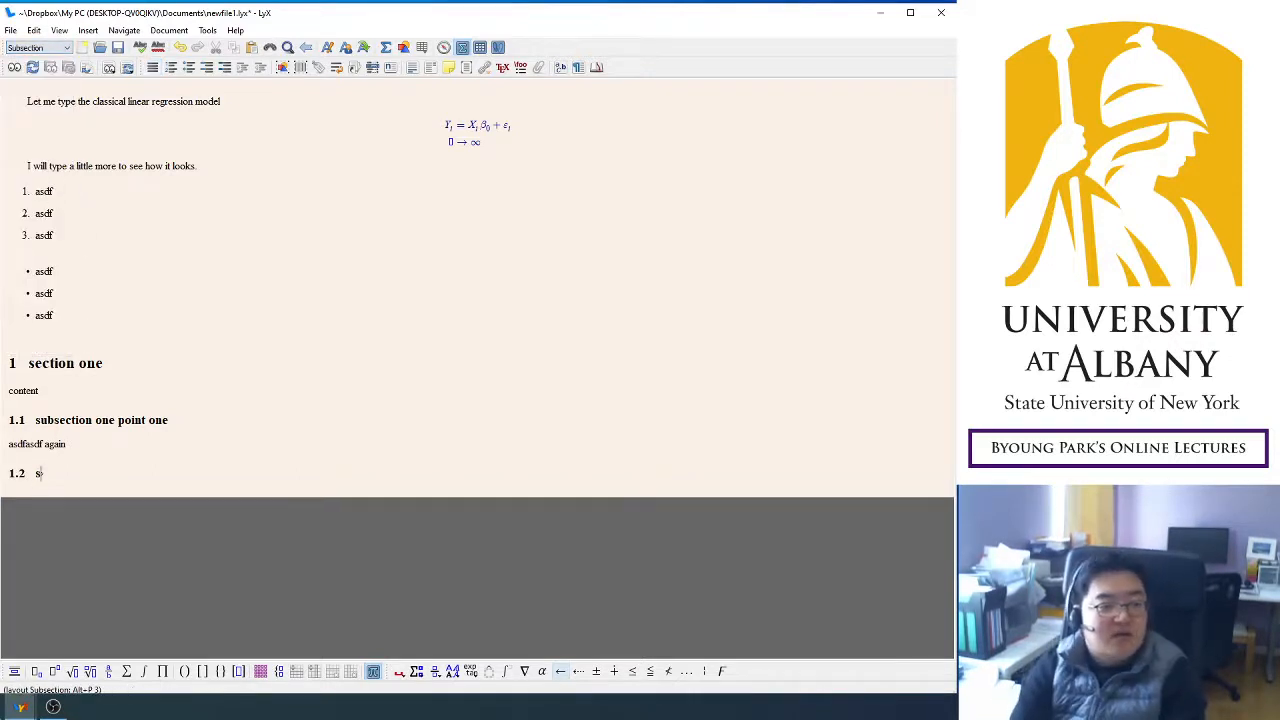
text(ubsection one point )
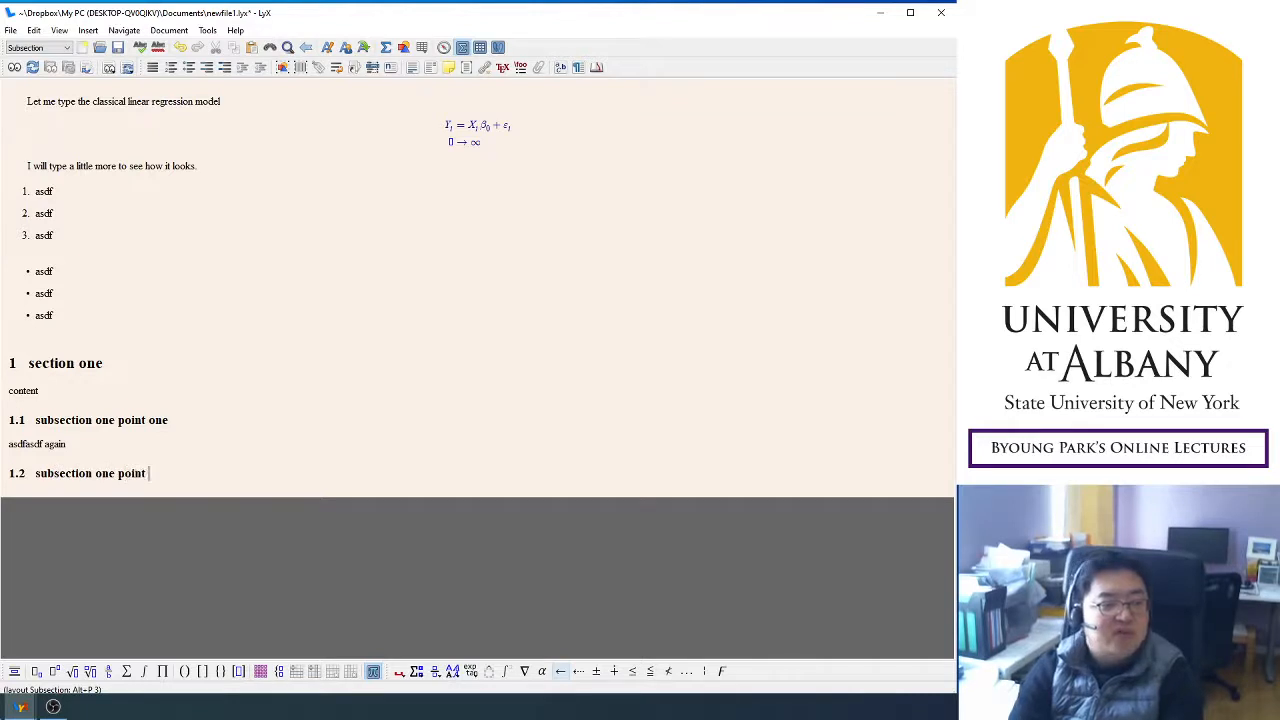
text(two)
key(Return)
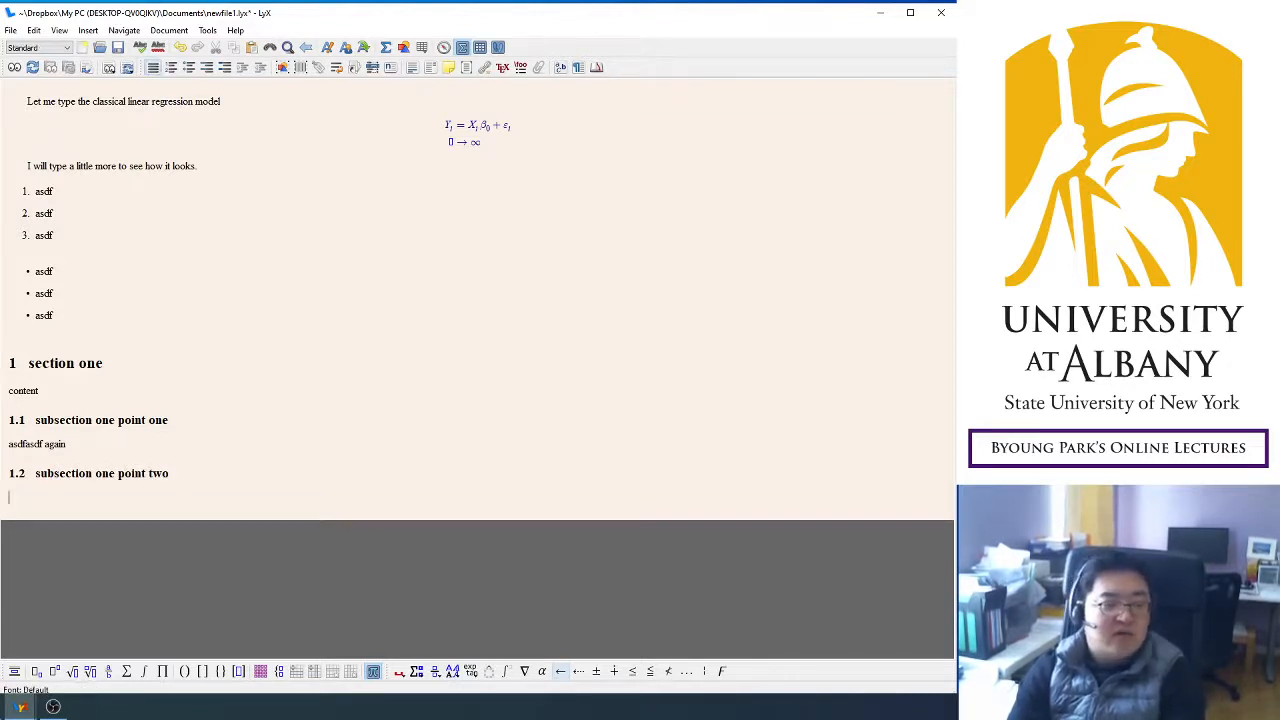
text(write something he)
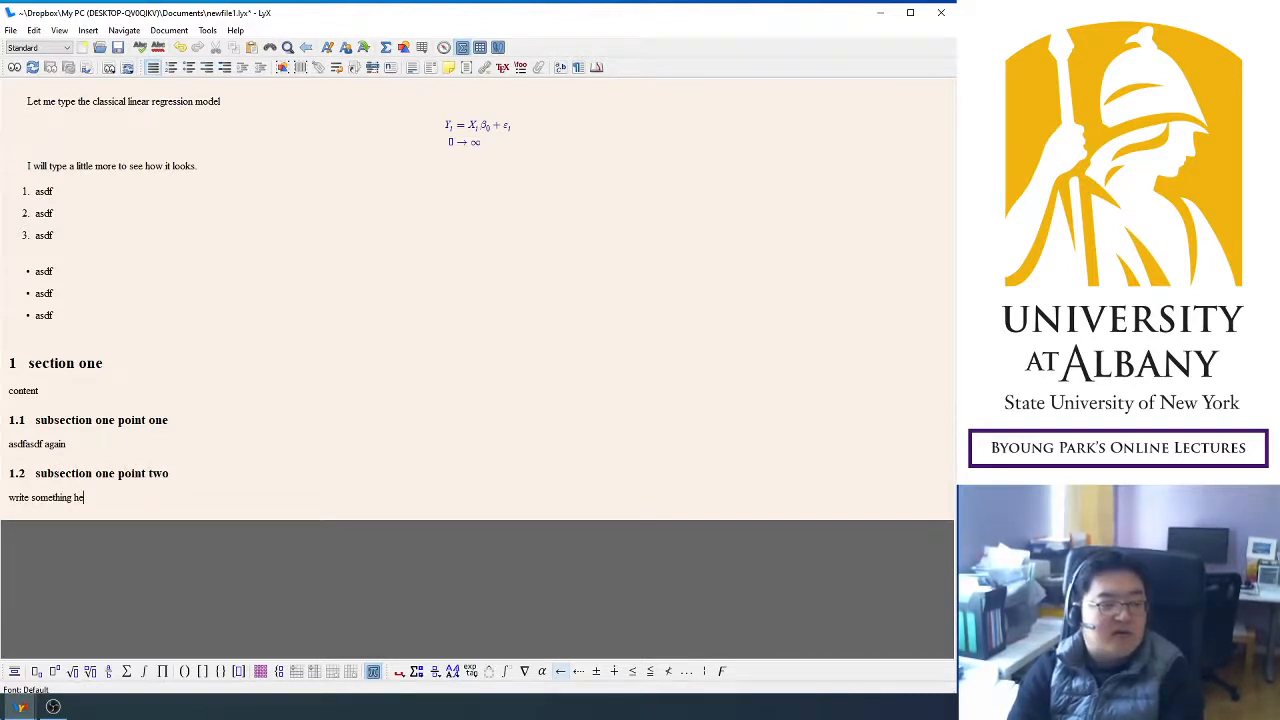
text(re.)
key(Return)
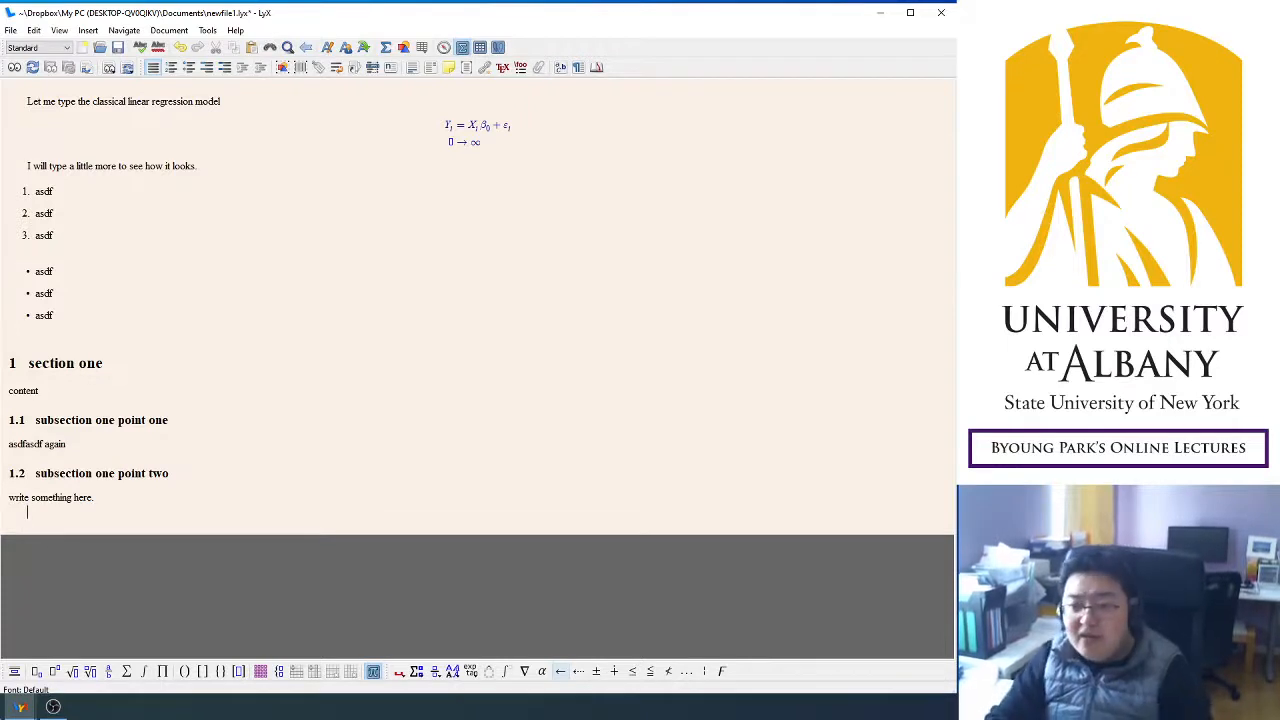
click(143, 491)
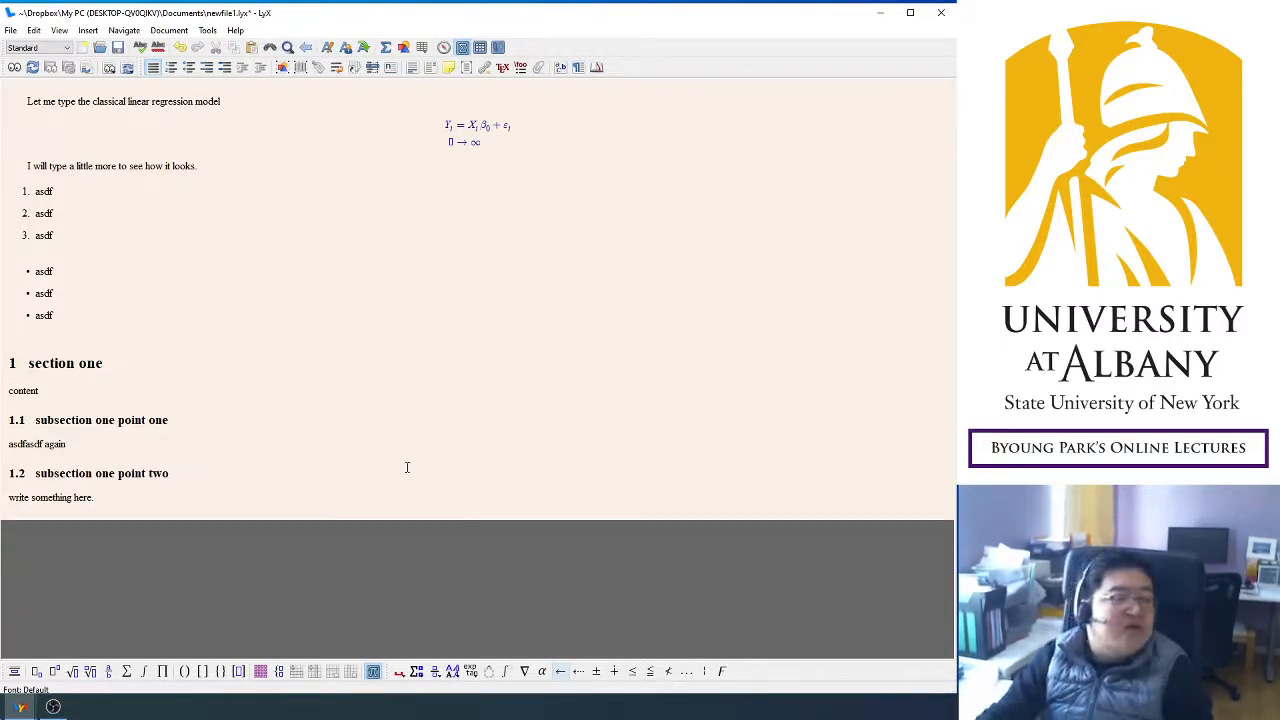
key(Return)
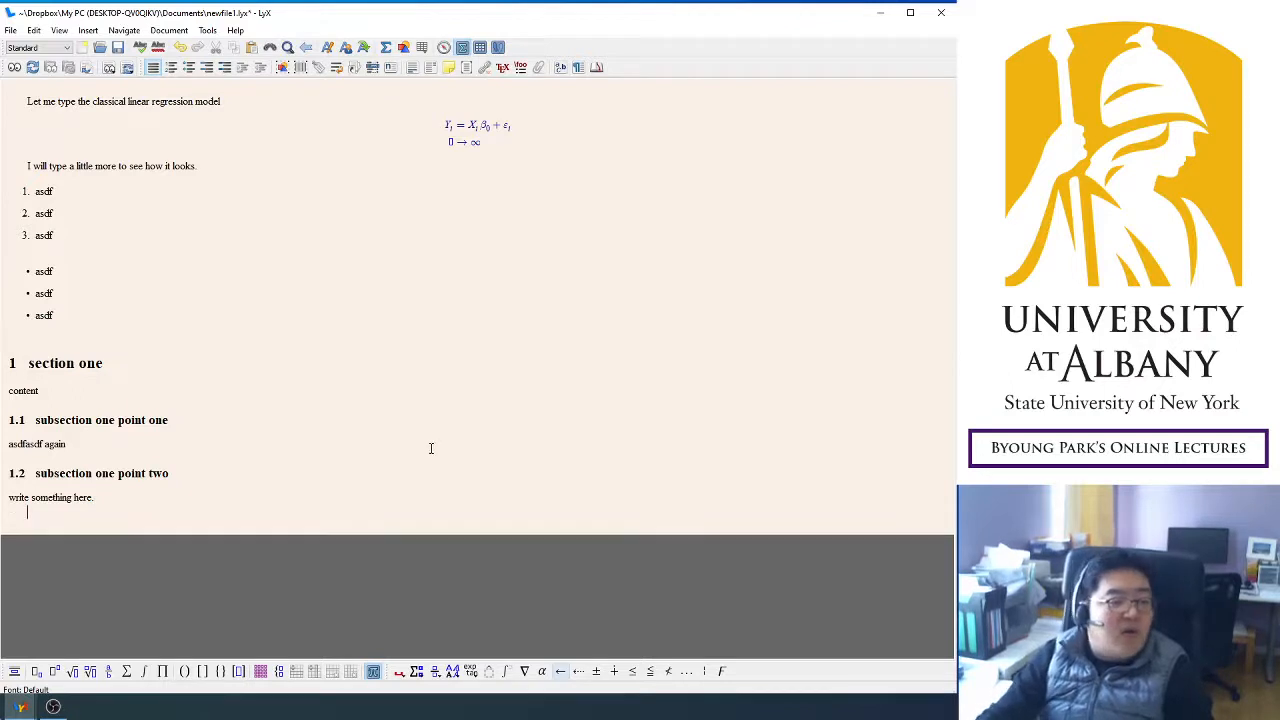
click(50, 48)
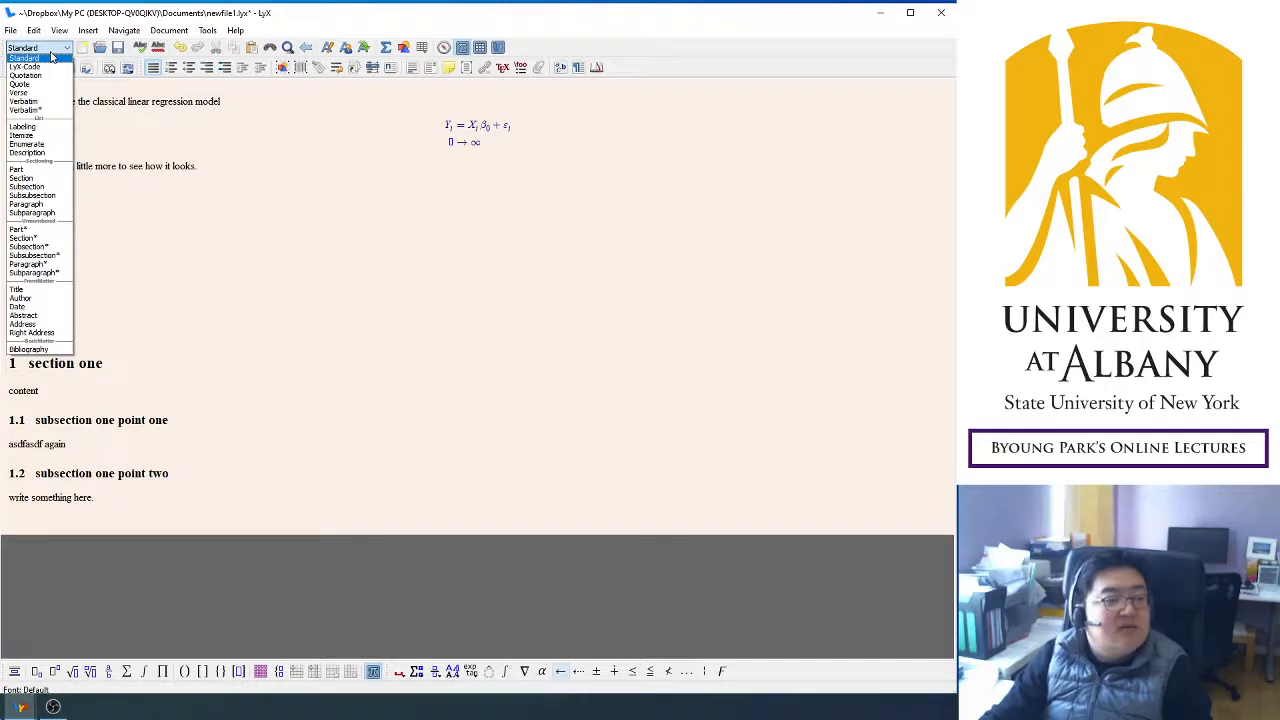
click(458, 342)
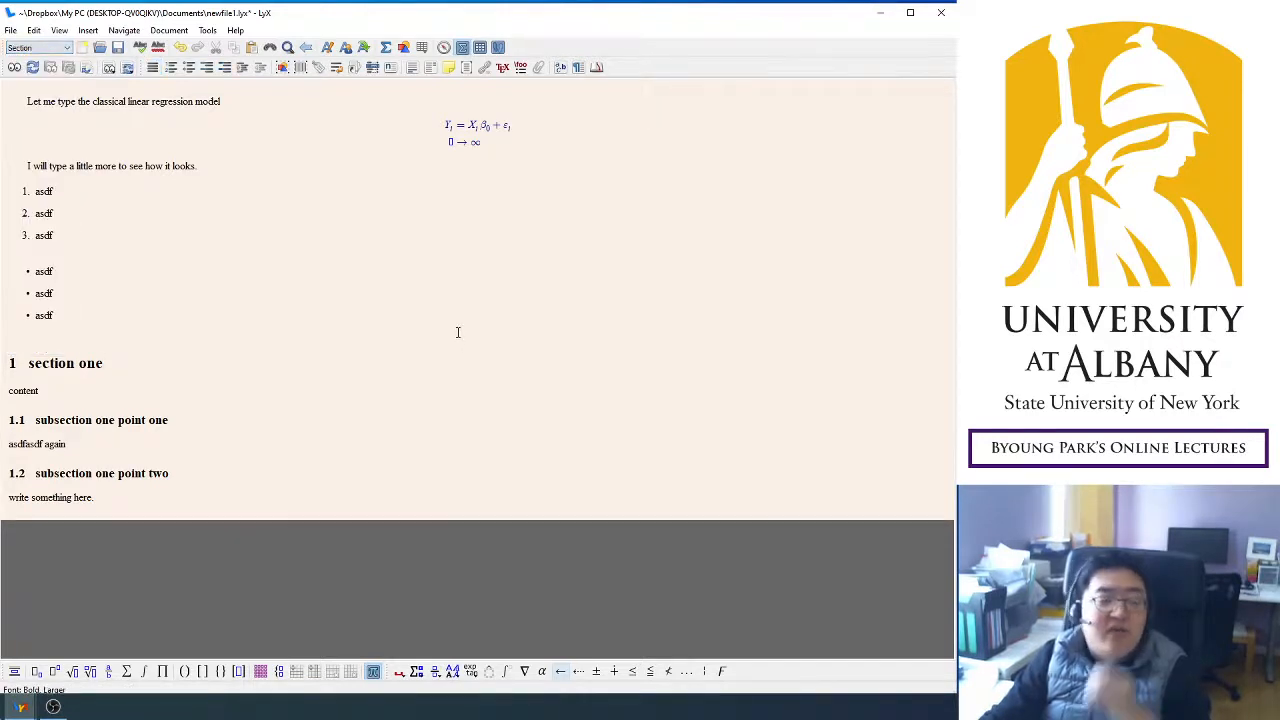
click(291, 426)
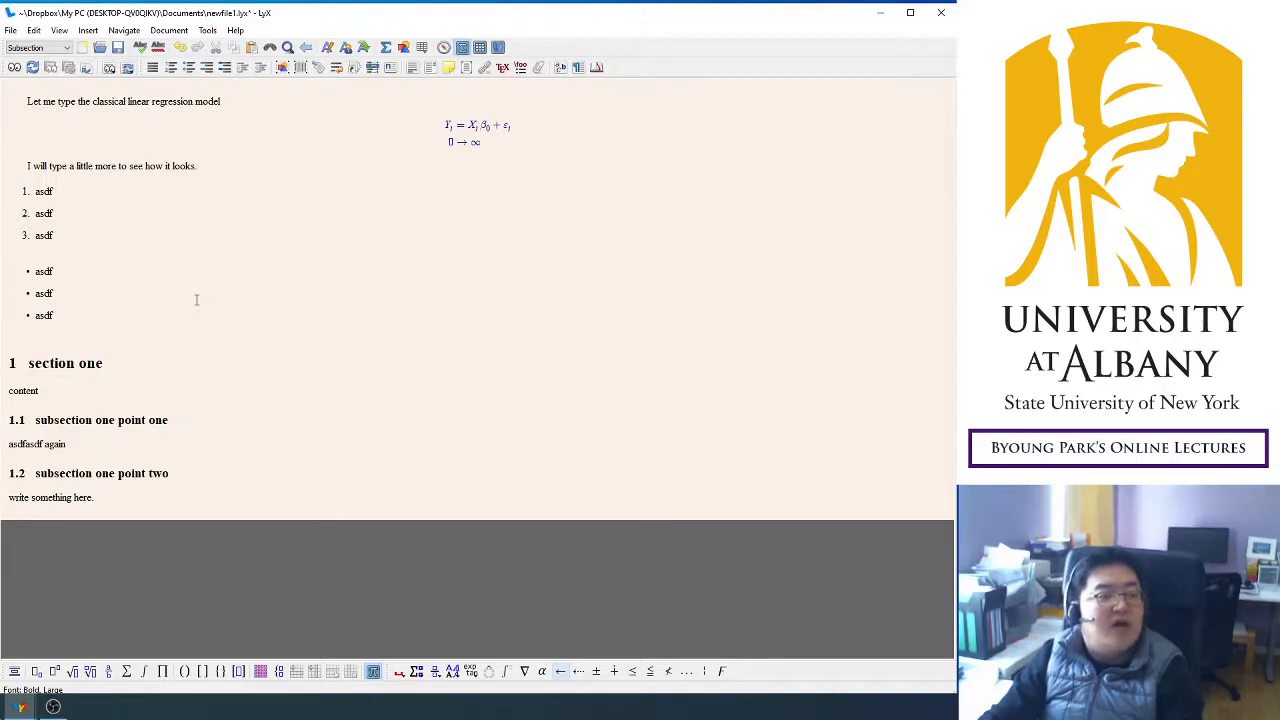
Compile the document to a PDF preview and enlarge the Acrobat Reader window to examine the typeset output.
click(16, 70)
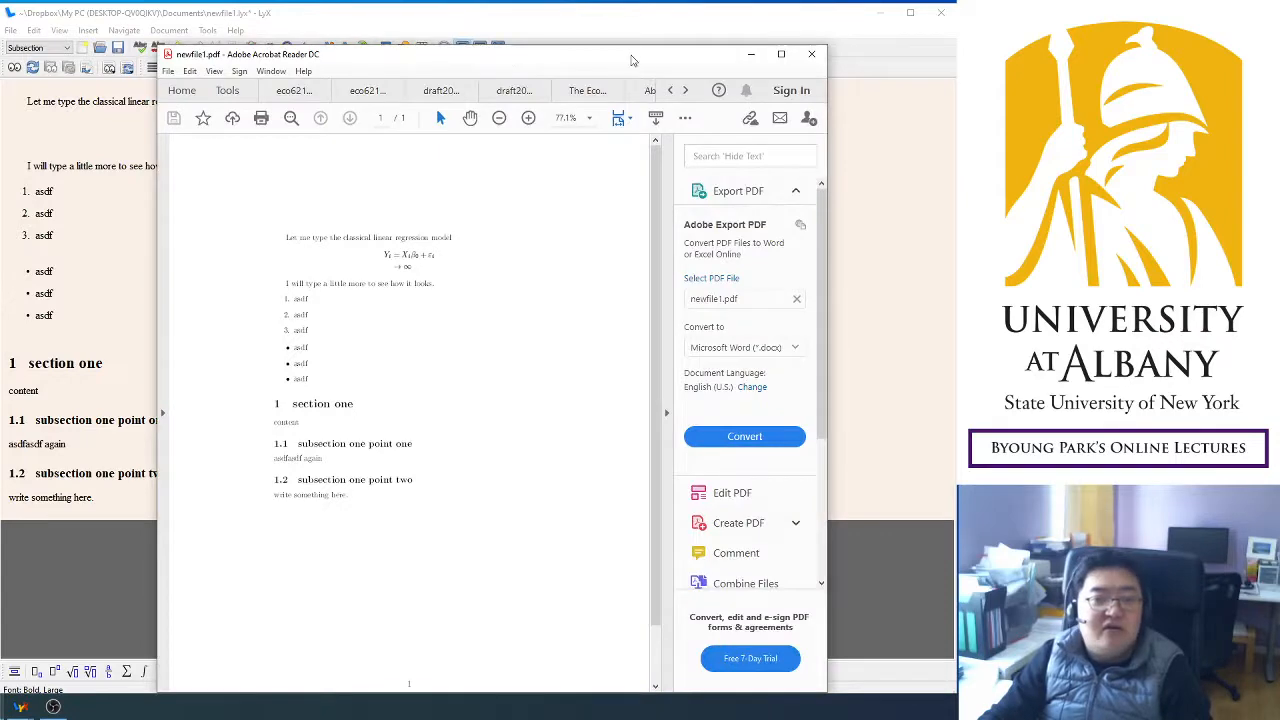
drag(631, 61, 469, 17)
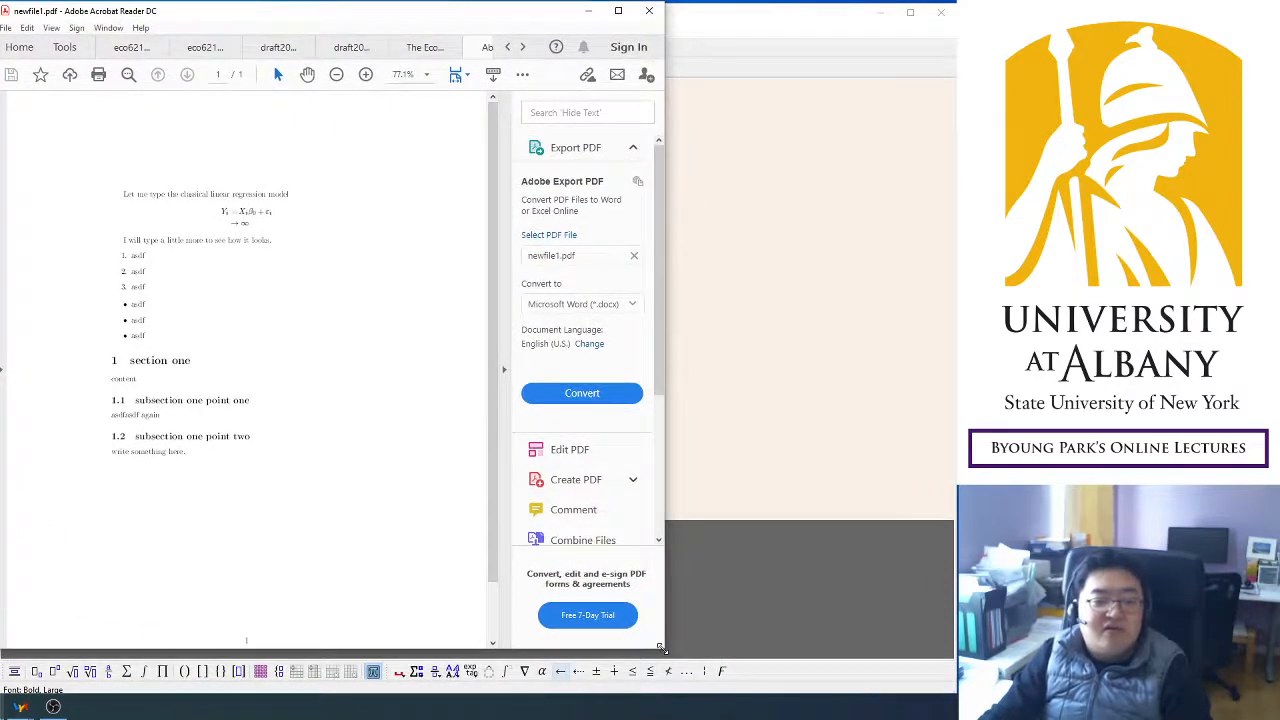
drag(662, 650, 972, 694)
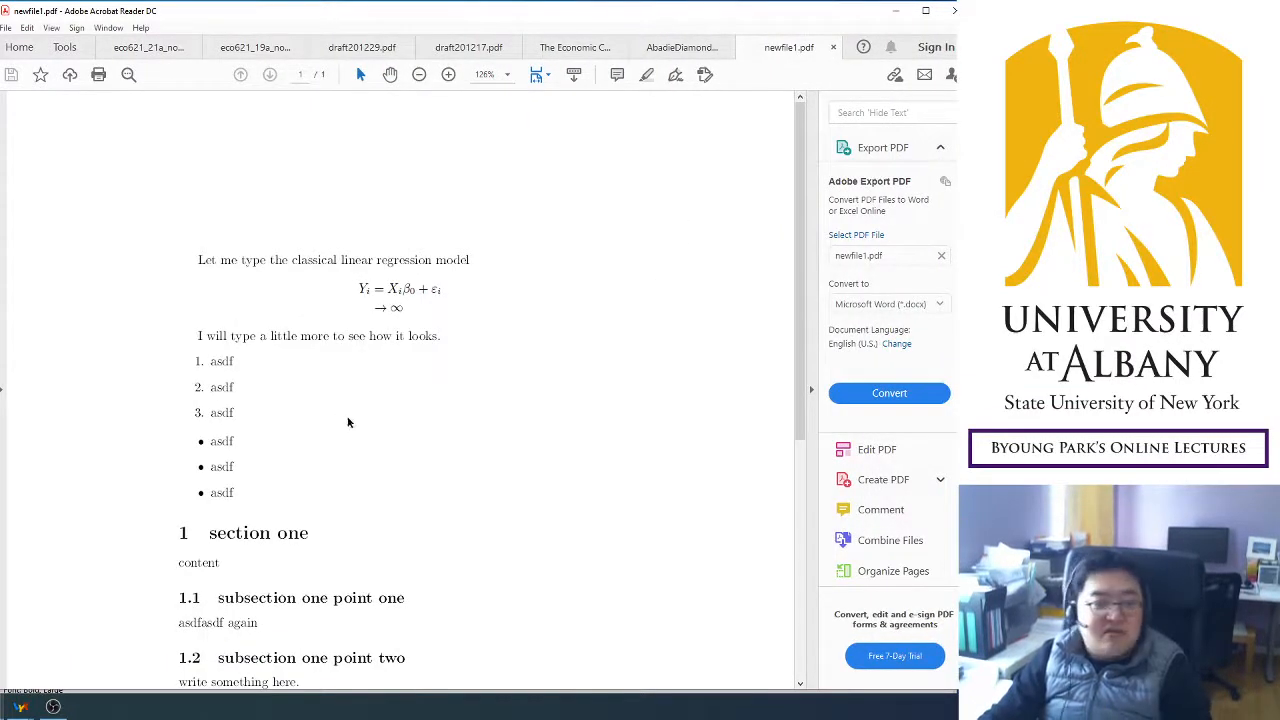
Examine the numbered section and subsection headings in the PDF preview.
scroll(349, 421, down, 3)
scroll(335, 430, up, 1)
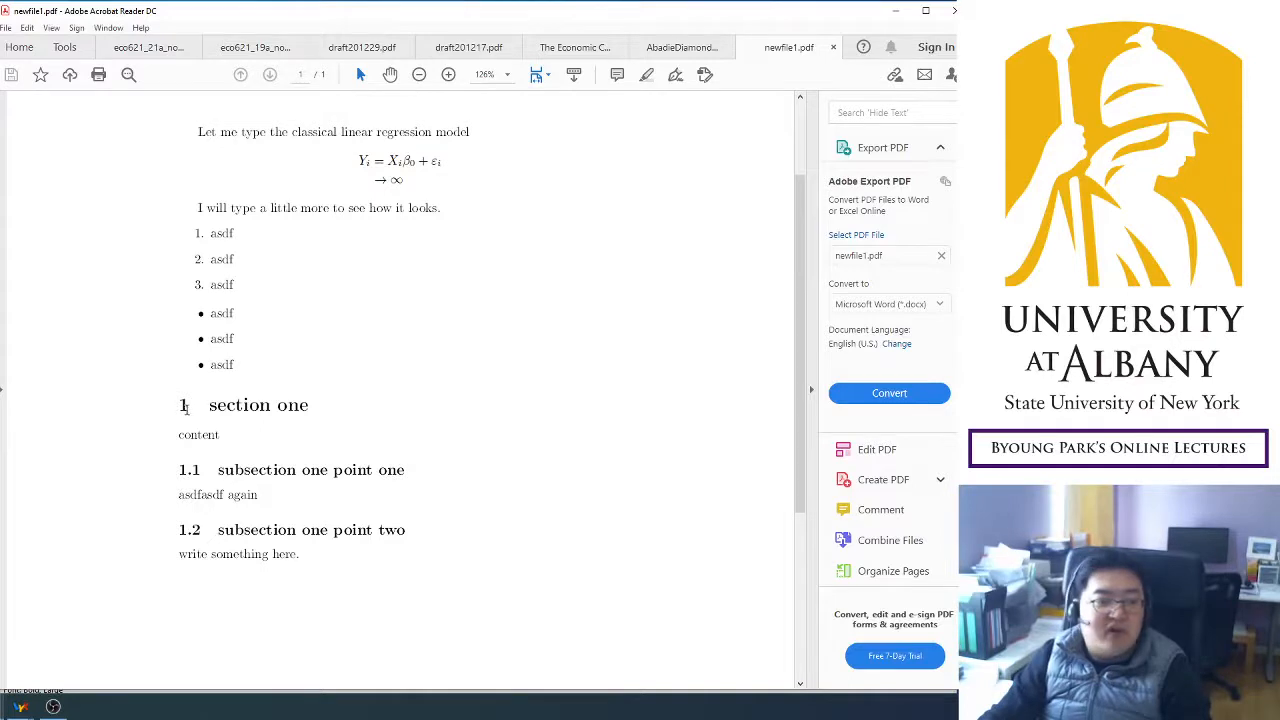
drag(181, 404, 300, 414)
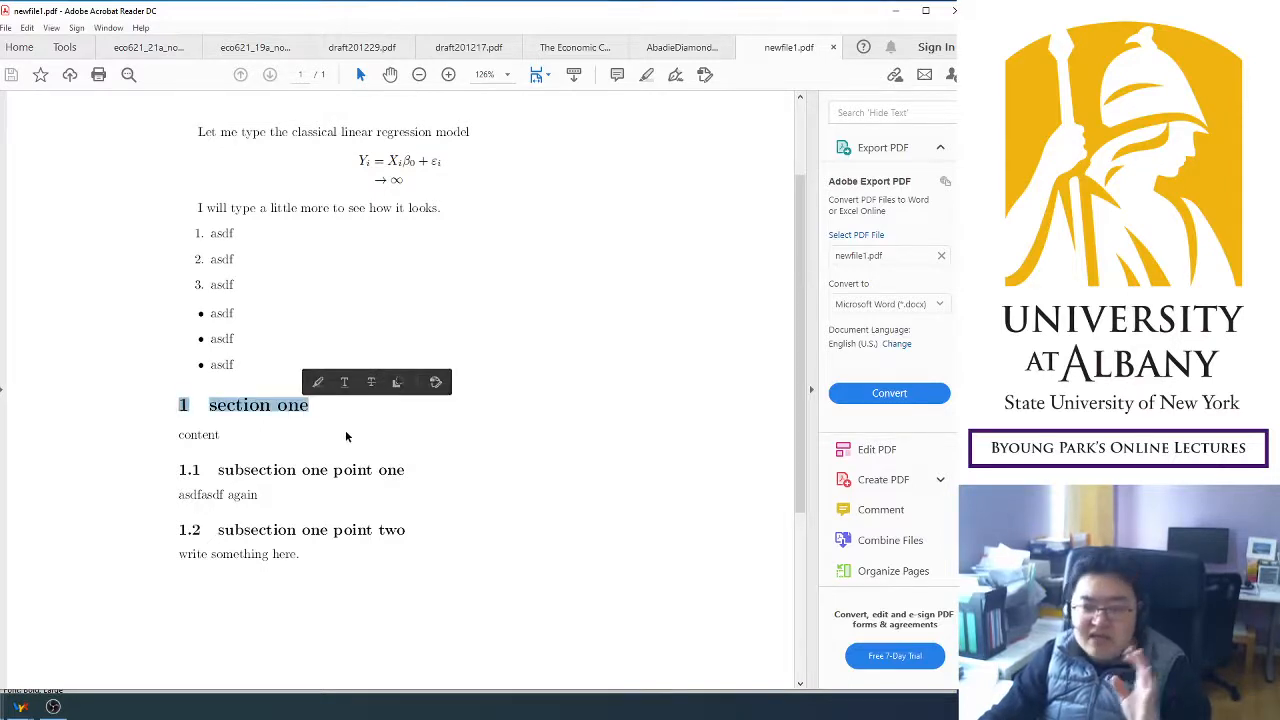
click(346, 436)
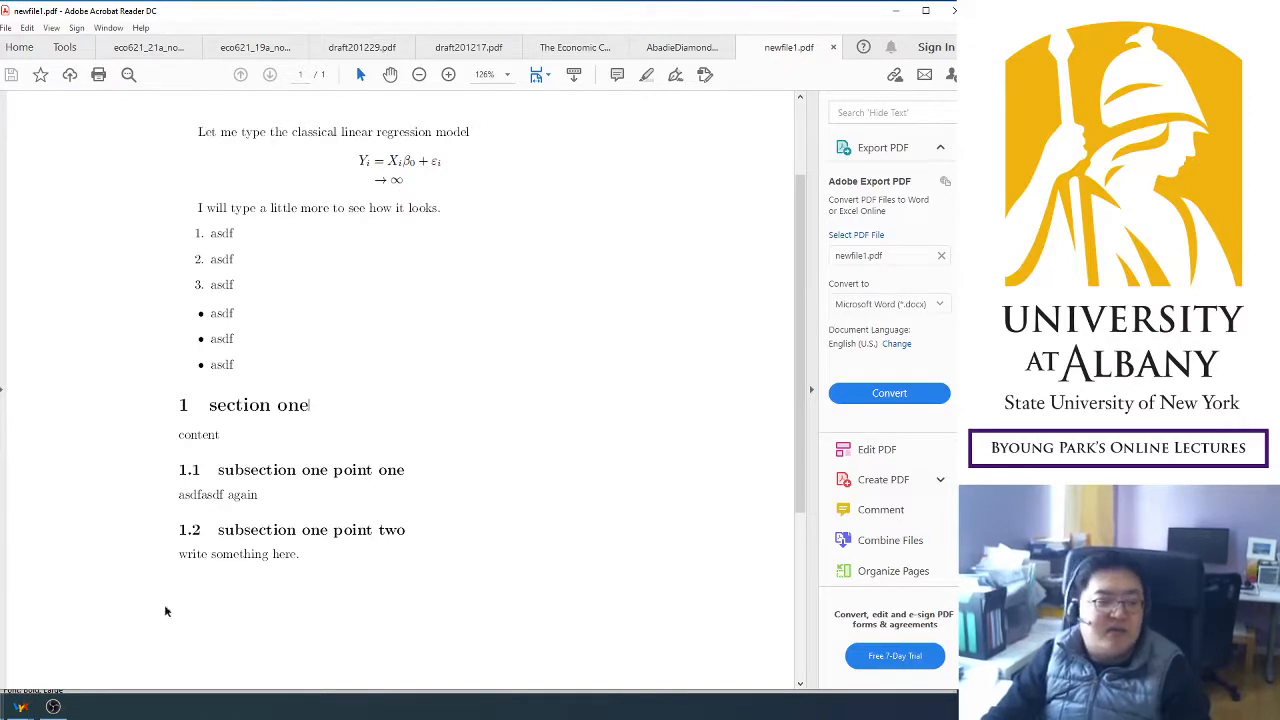
scroll(501, 334, up, 2)
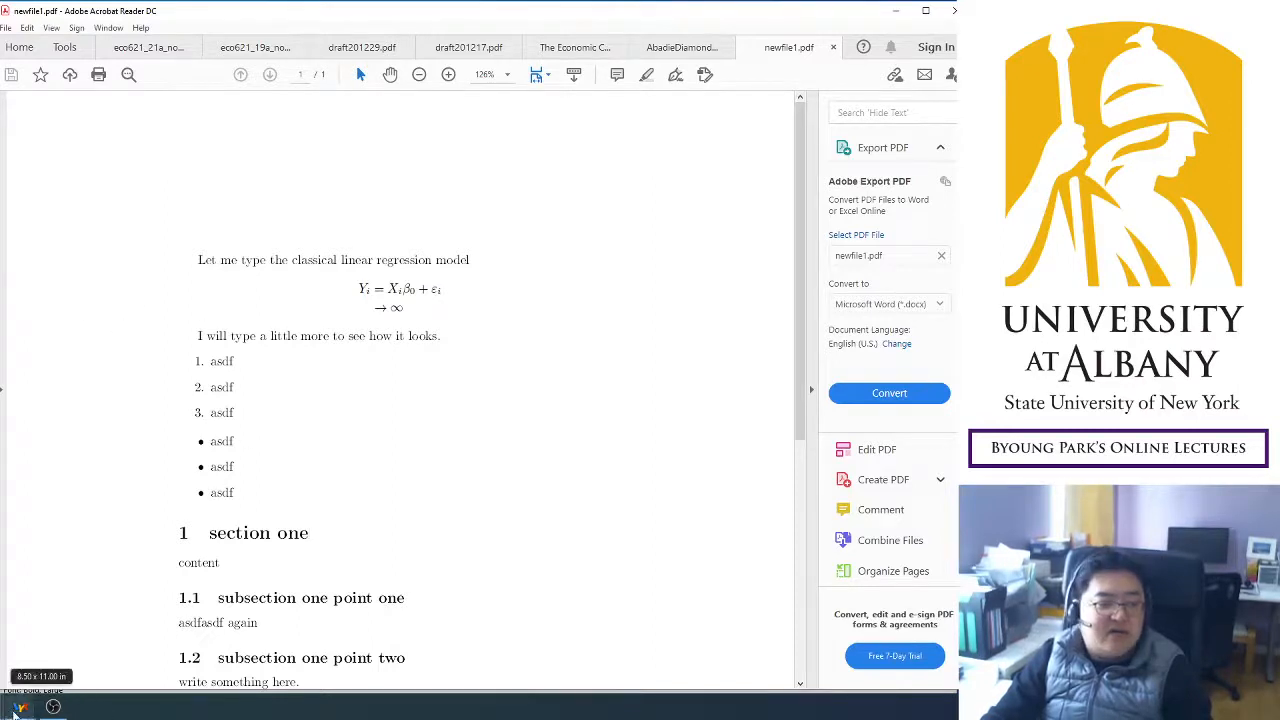
Switch back to LyX and examine the available document classes in the document settings, keeping Article (Standard Class).
mouse_move(14, 712)
click(186, 650)
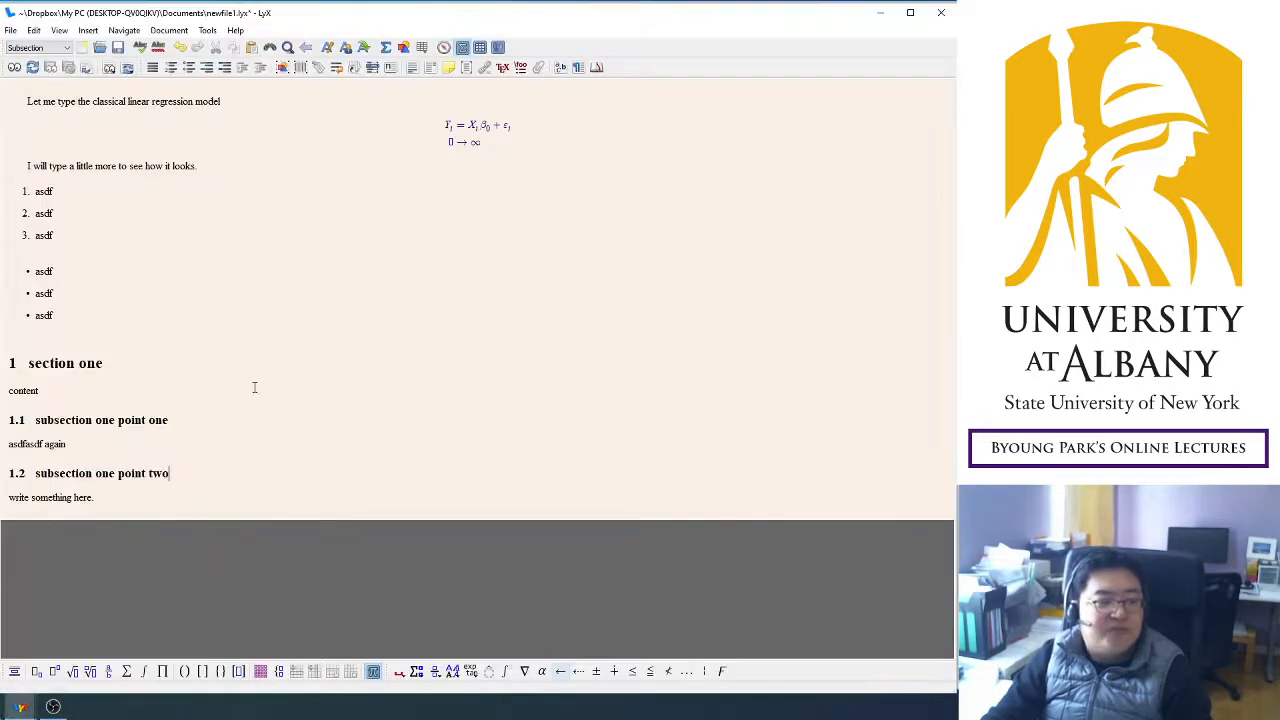
click(170, 32)
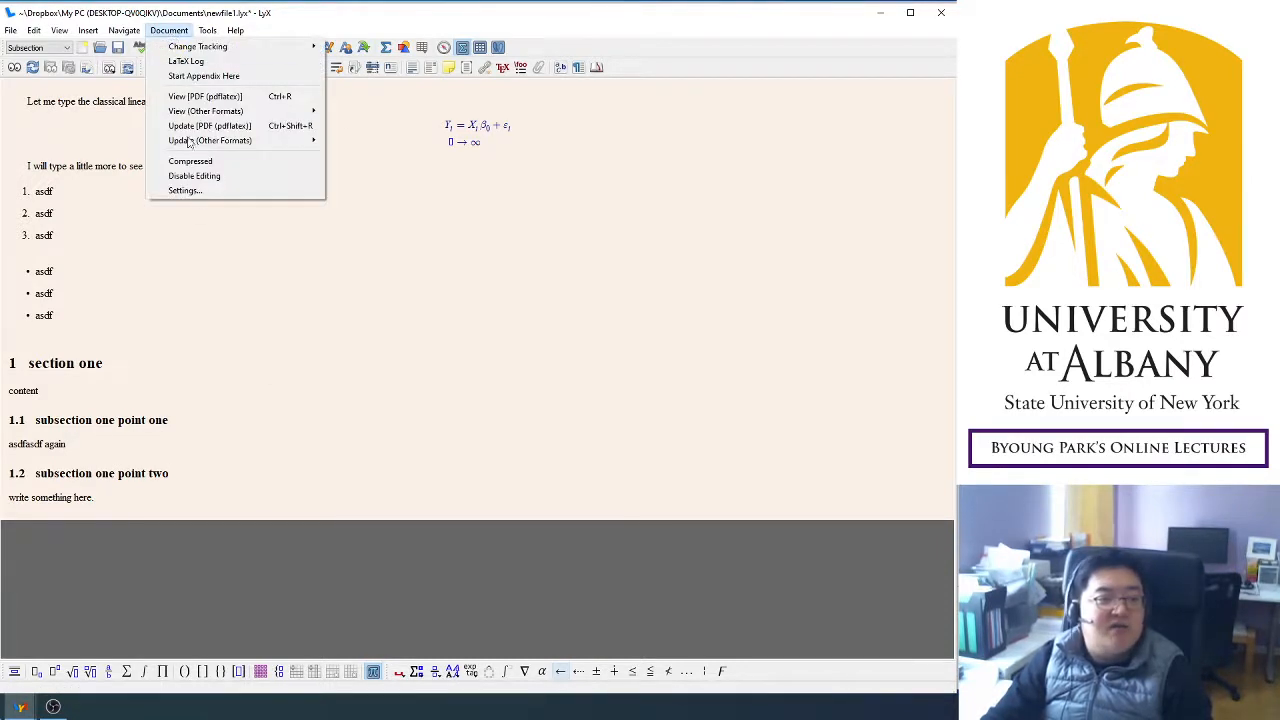
click(190, 192)
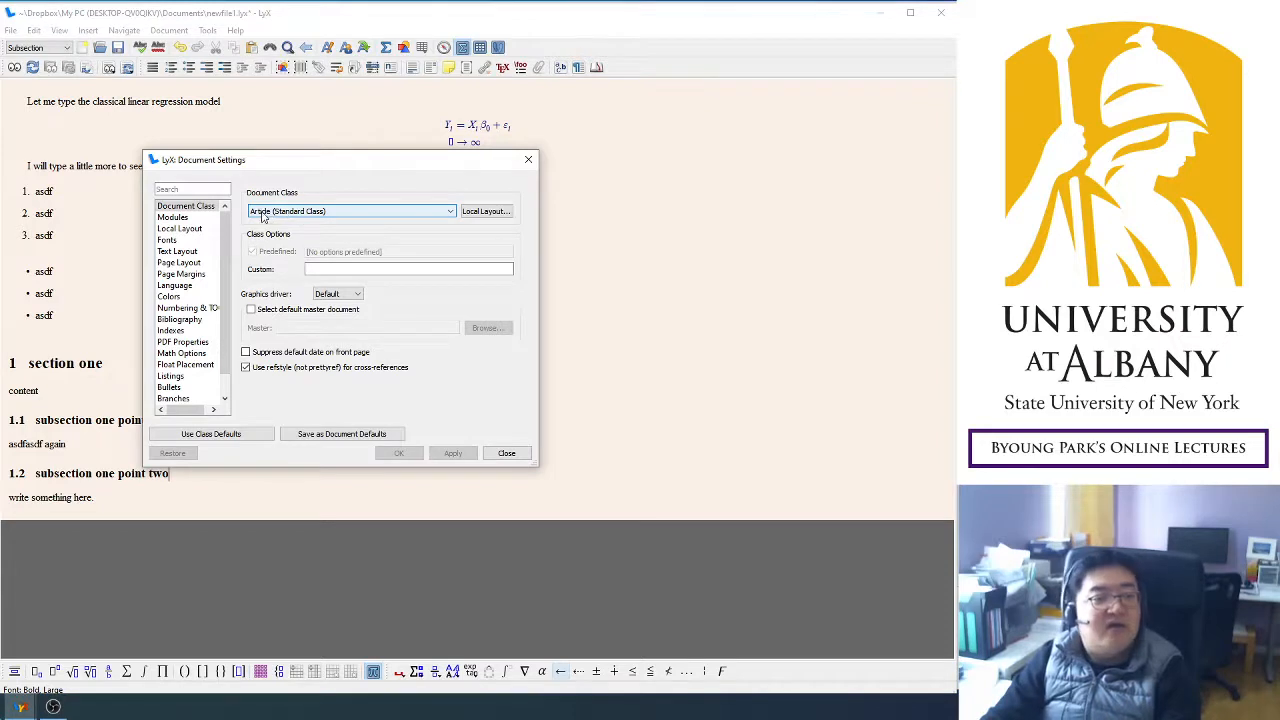
click(284, 220)
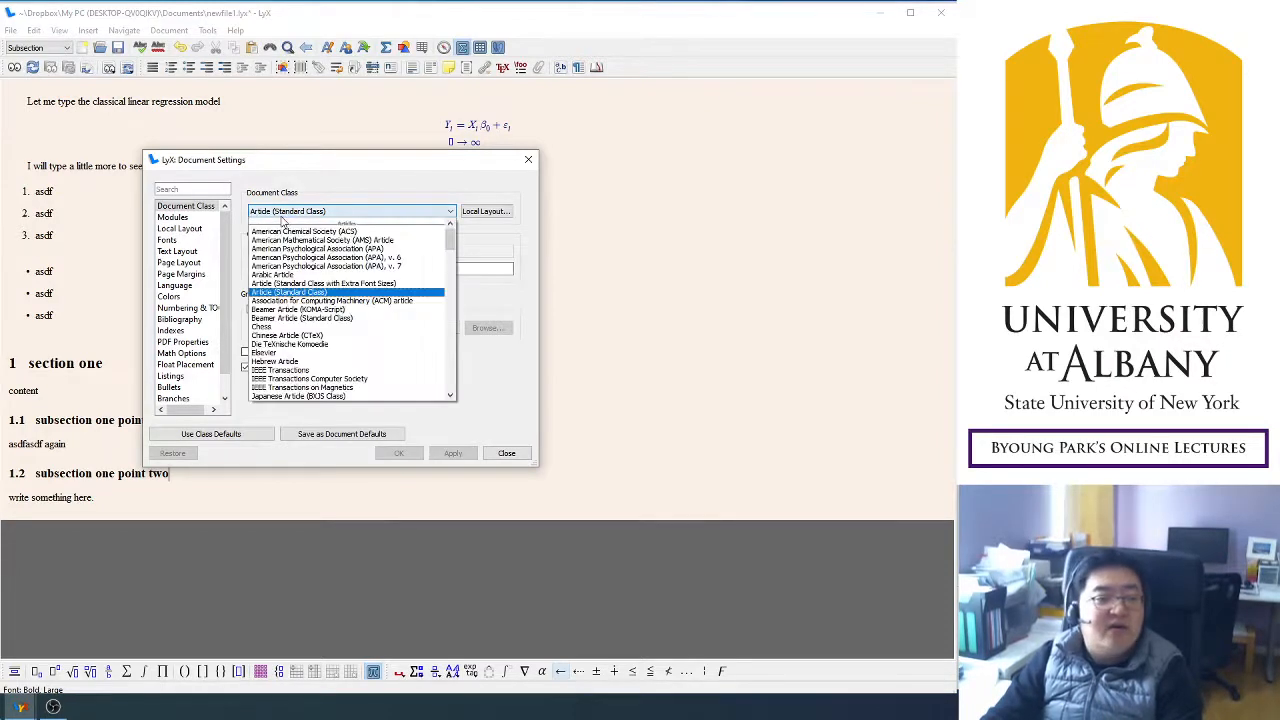
scroll(347, 272, down, 4)
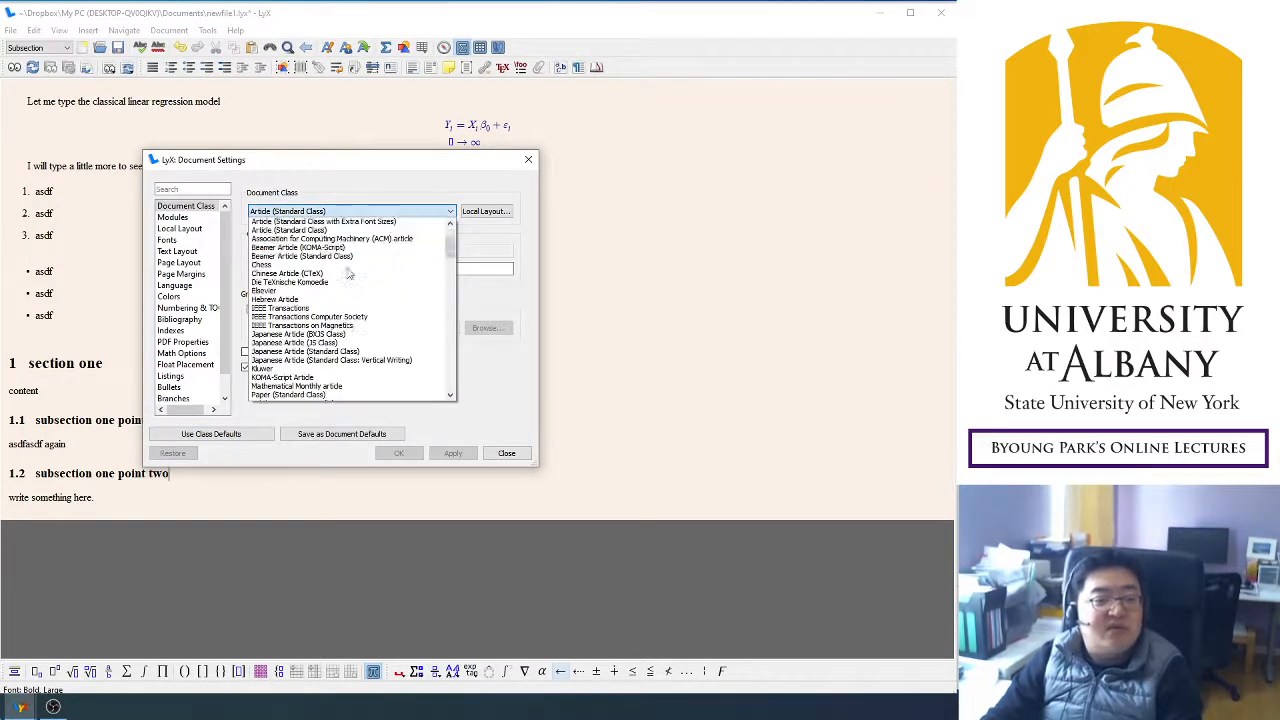
scroll(348, 272, up, 4)
scroll(349, 310, down, 10)
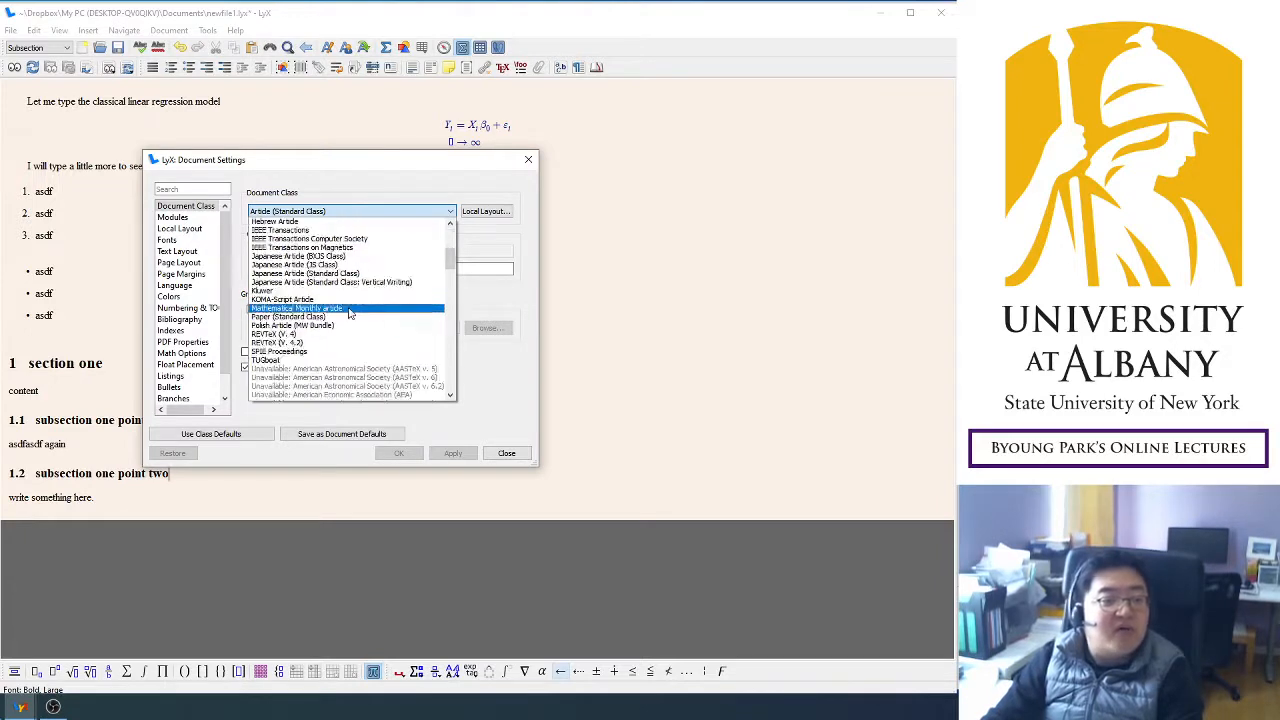
scroll(349, 323, down, 5)
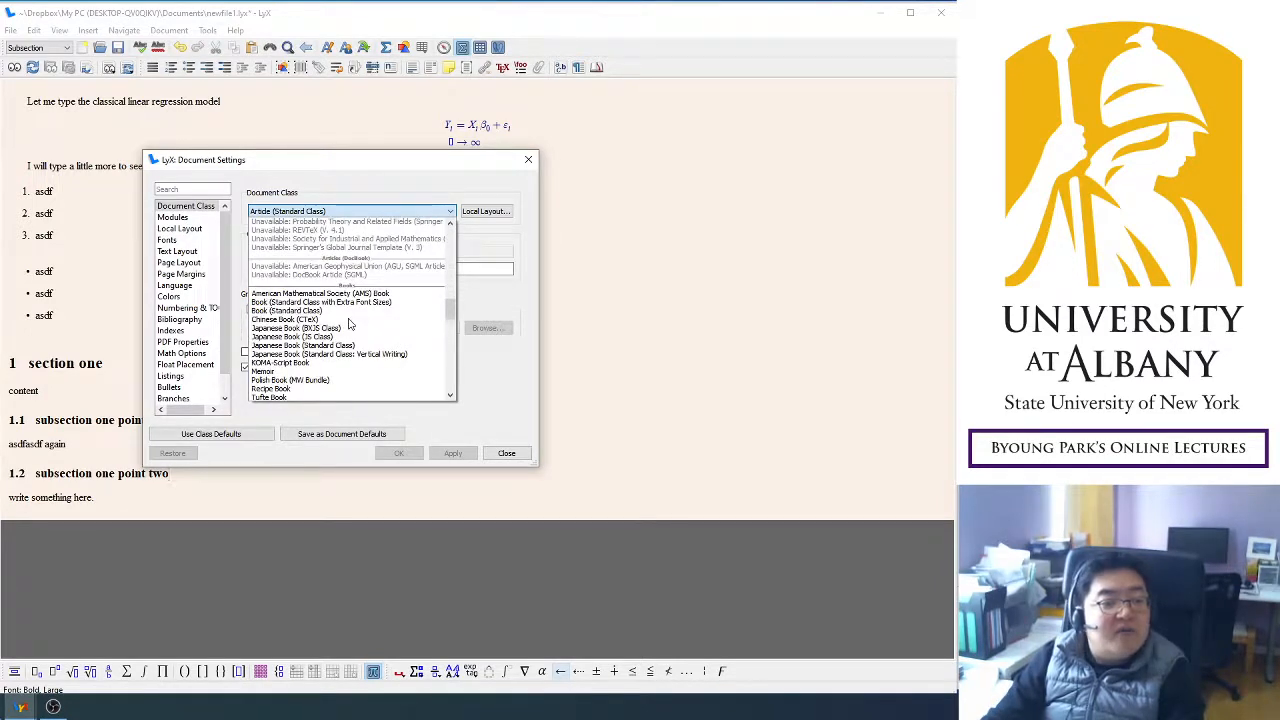
scroll(349, 323, down, 6)
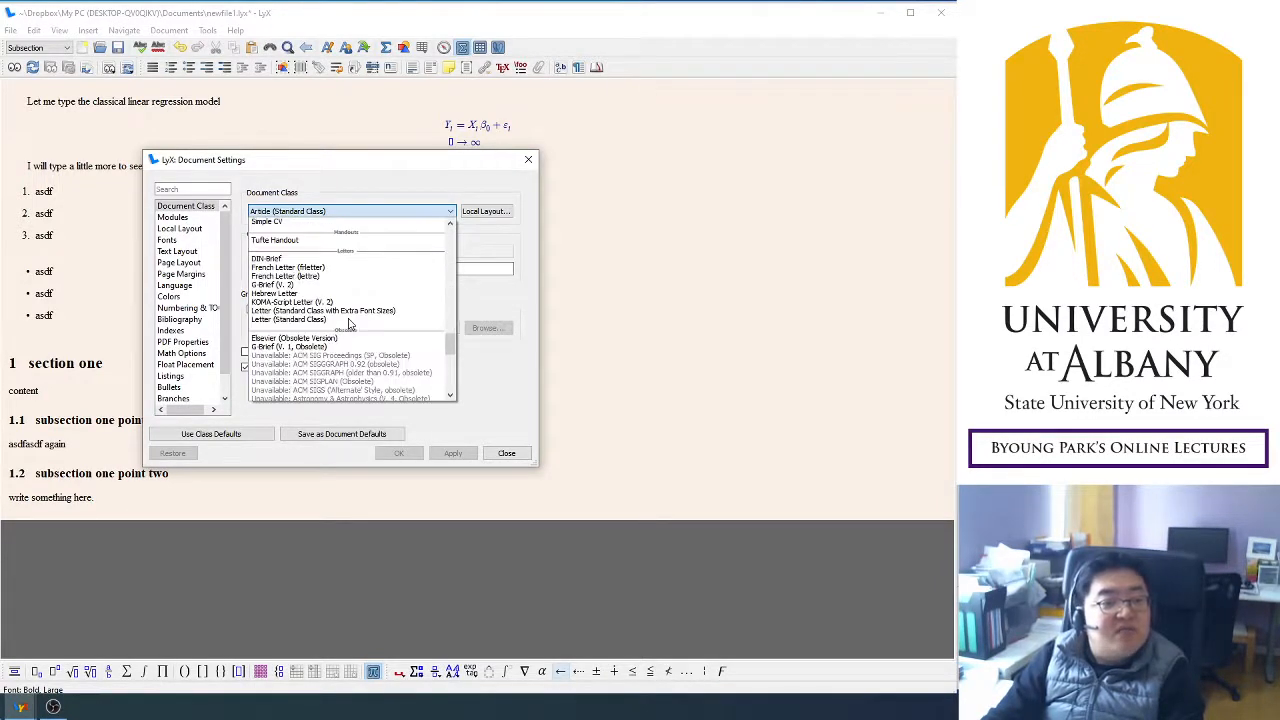
scroll(365, 285, down, 3)
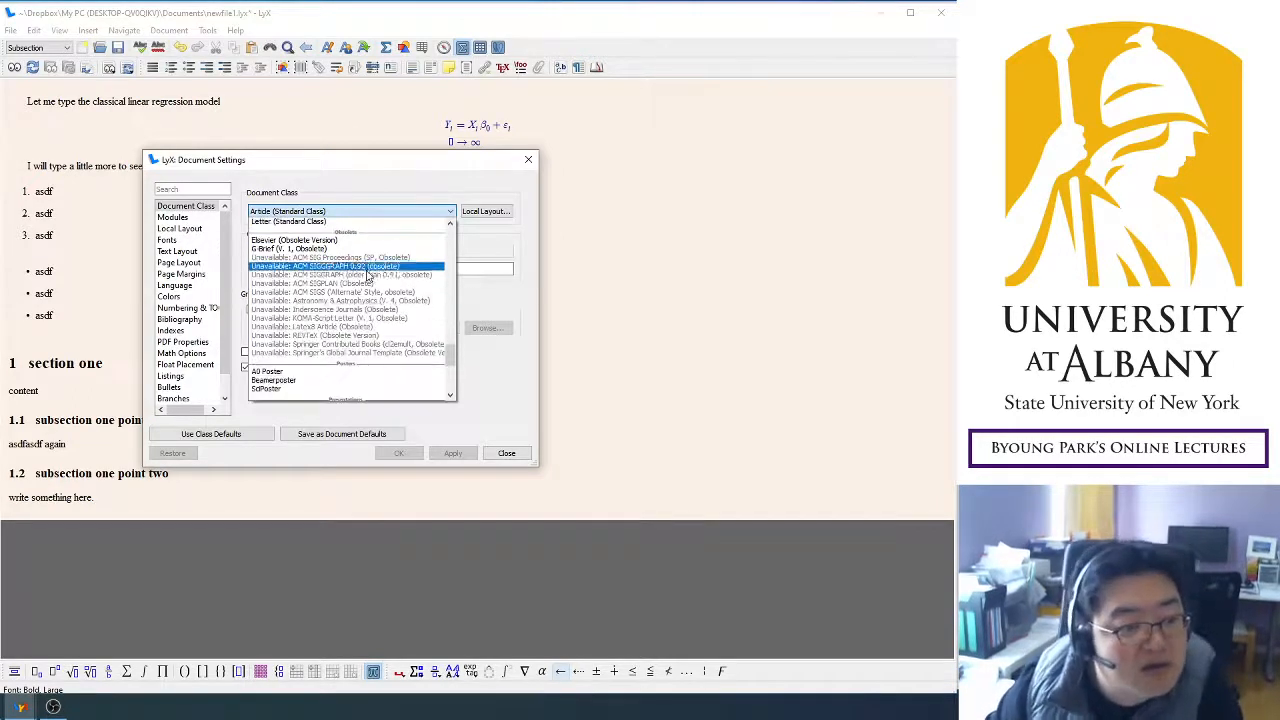
scroll(368, 276, down, 3)
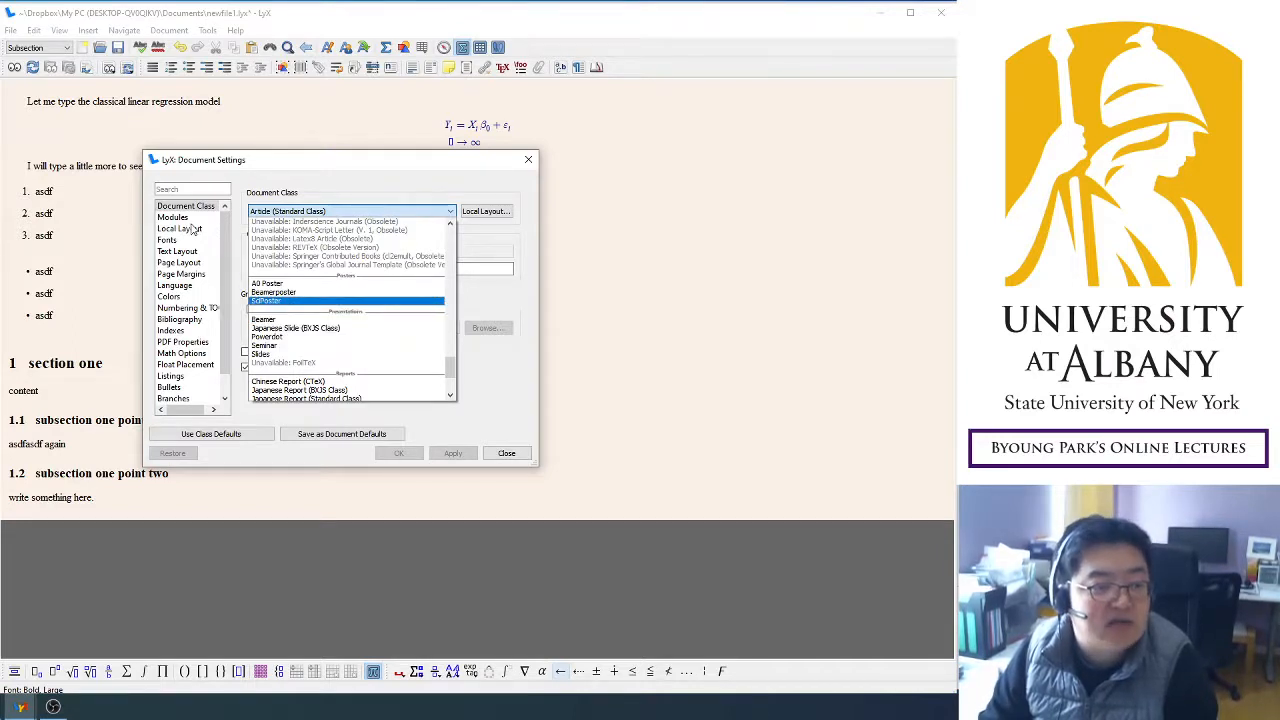
click(333, 192)
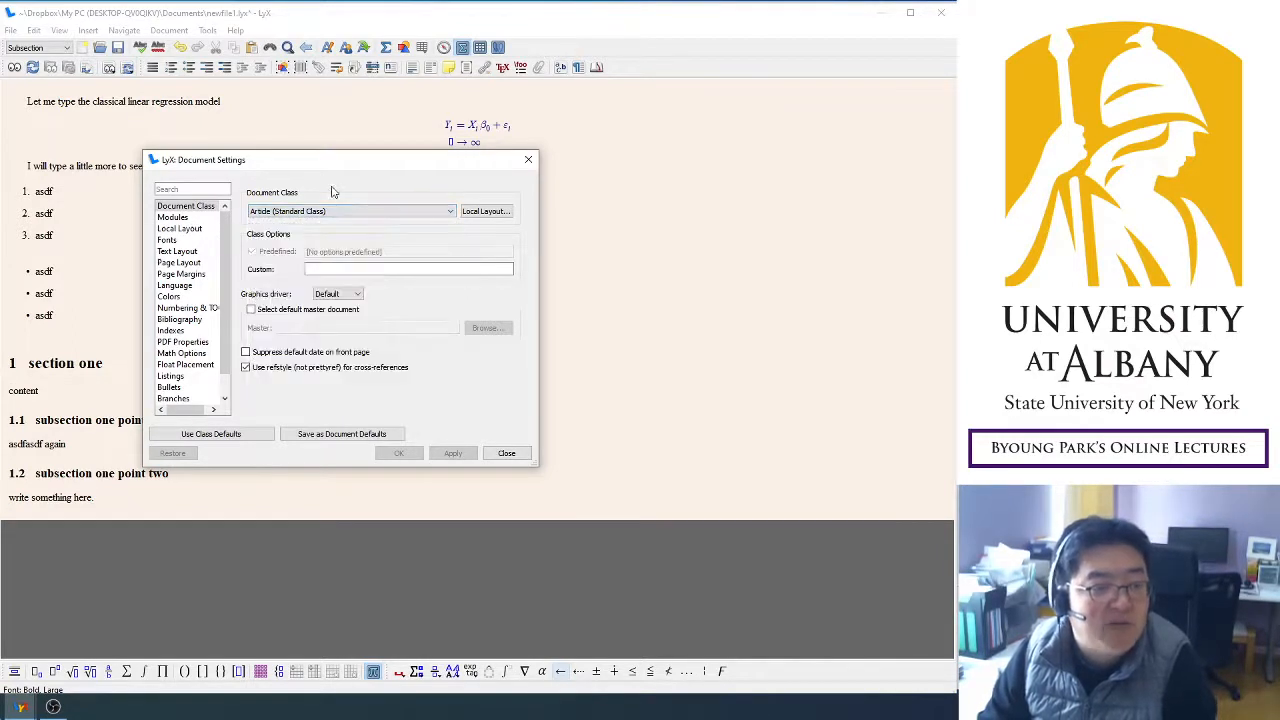
Add the Theorems (AMS) module to the document and accept the document settings.
click(175, 217)
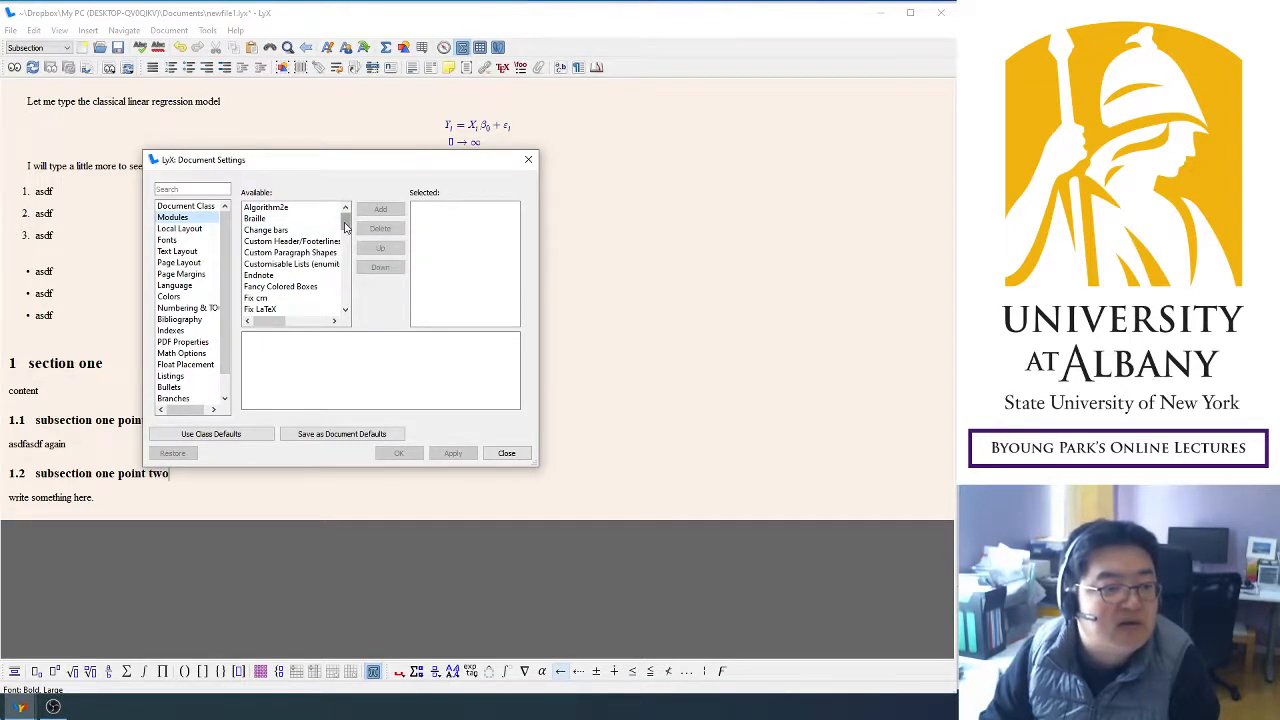
drag(345, 227, 347, 287)
click(296, 220)
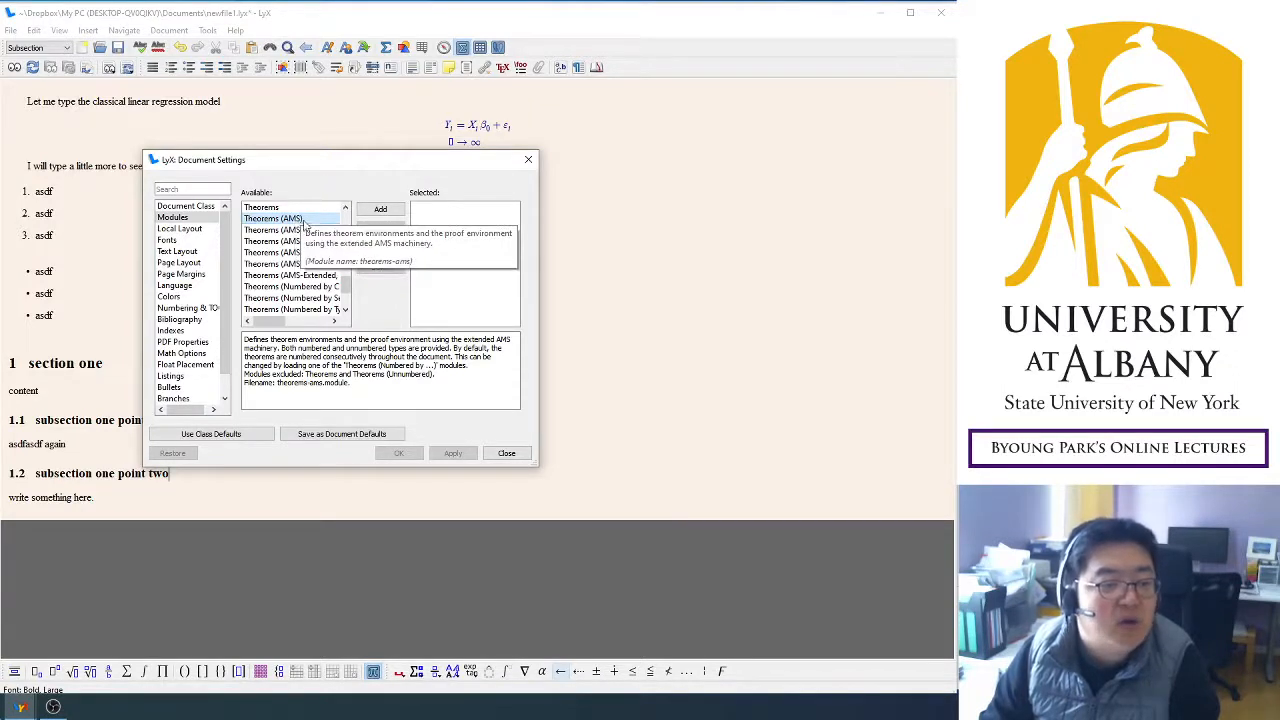
click(380, 210)
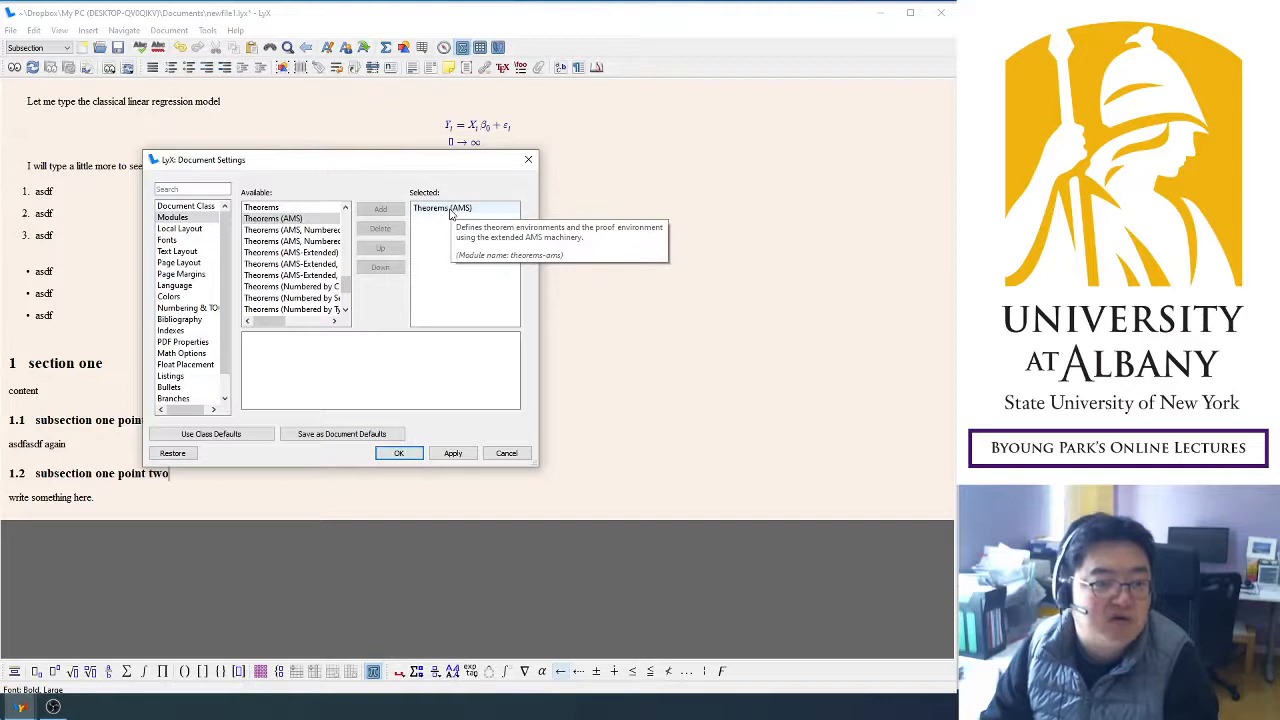
click(398, 453)
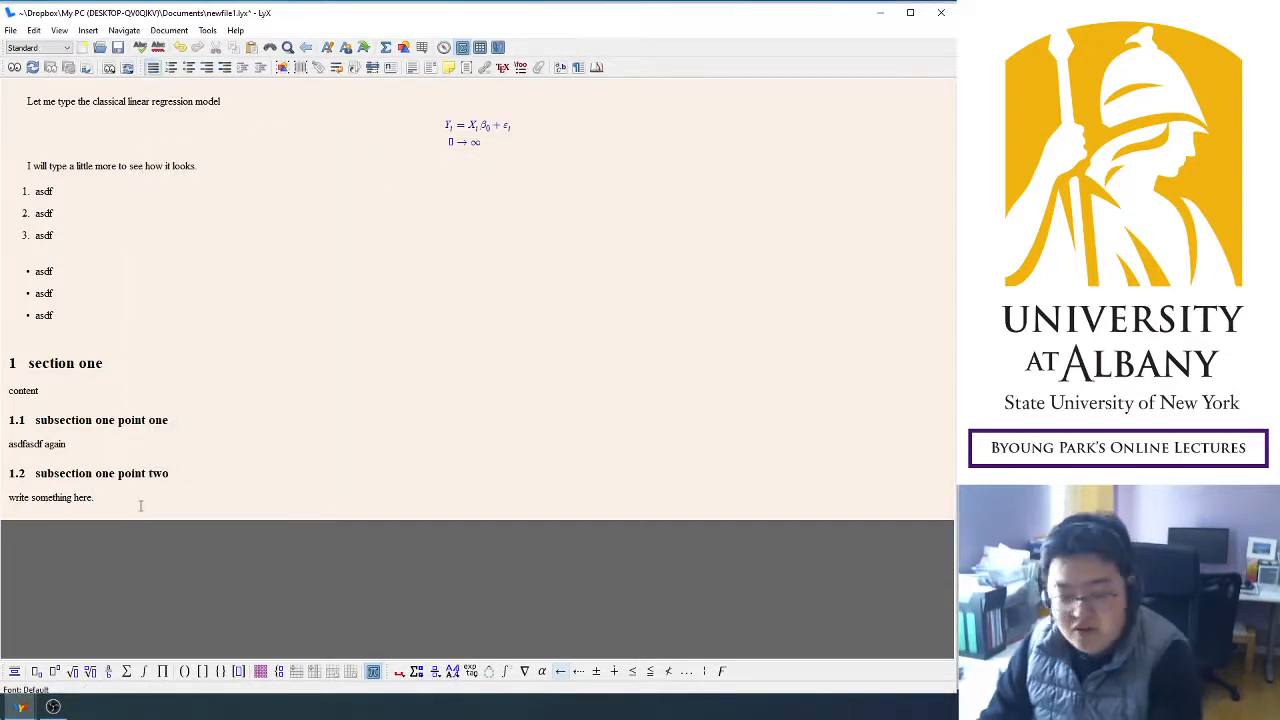
Add a Theorem below the subsection 1.2 text, reading "This is your theorem. State yours.".
key(Return)
click(40, 49)
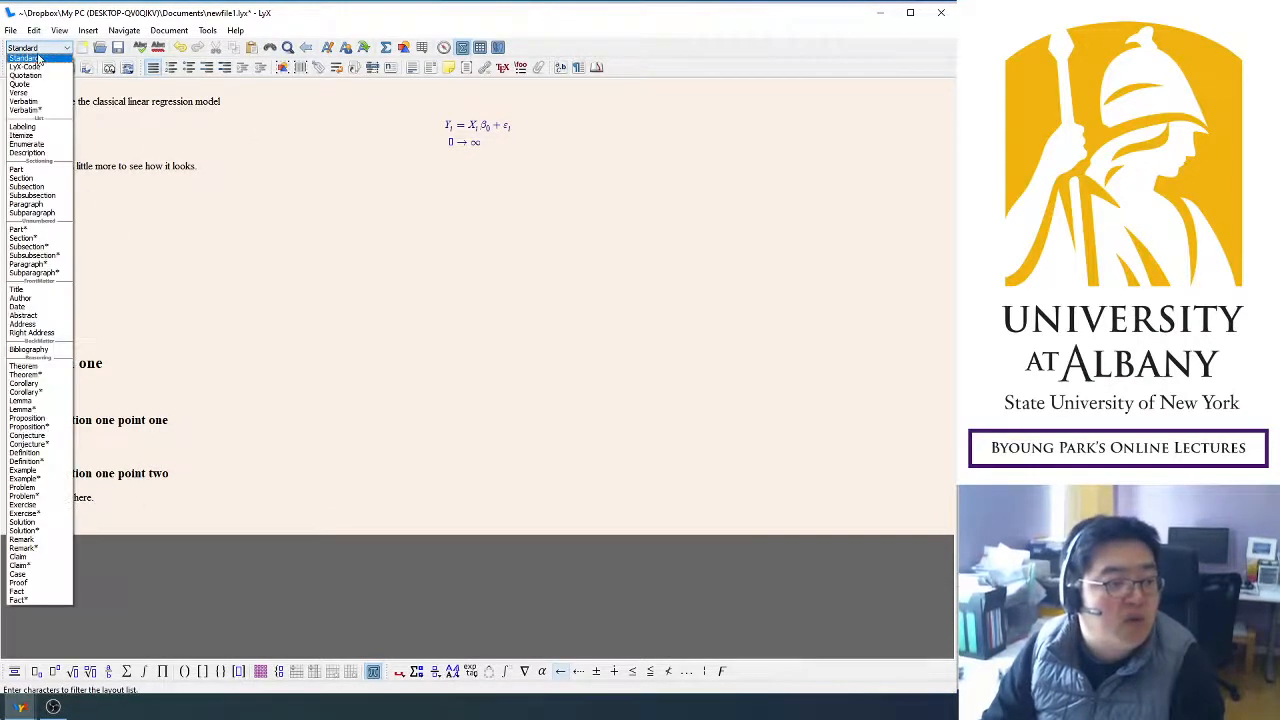
click(43, 367)
text(This i)
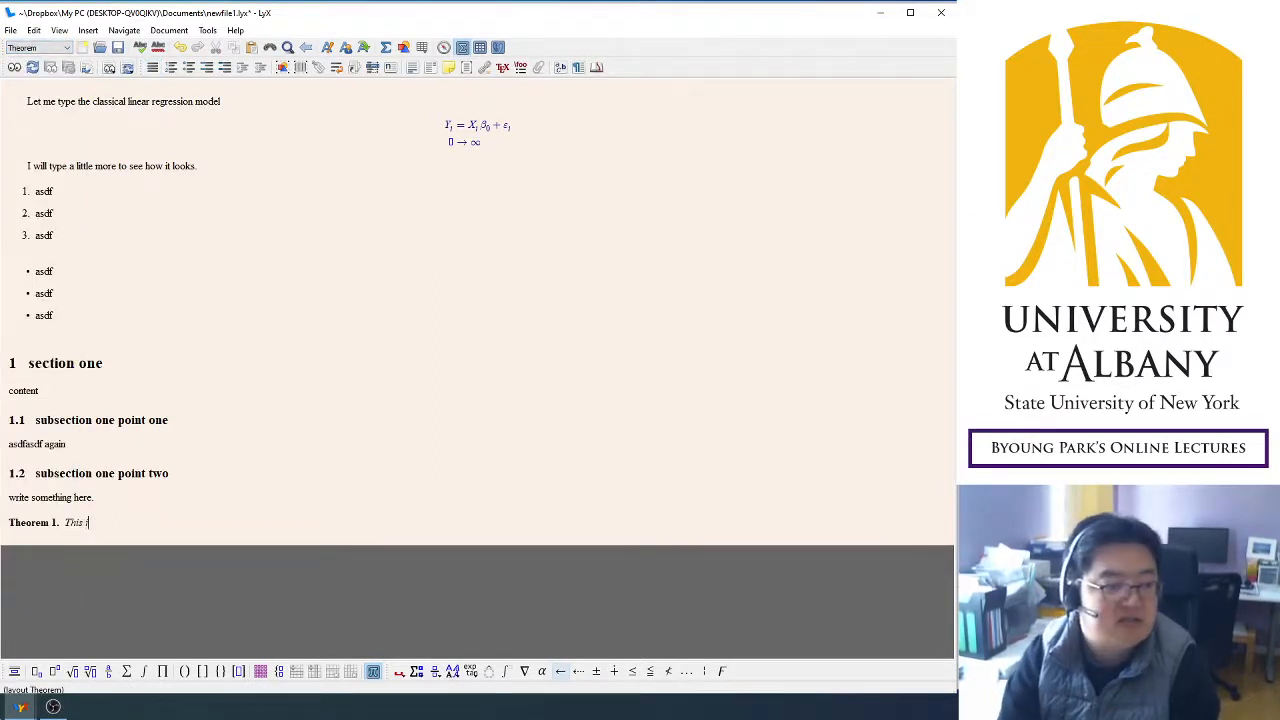
text(s your theorem. S)
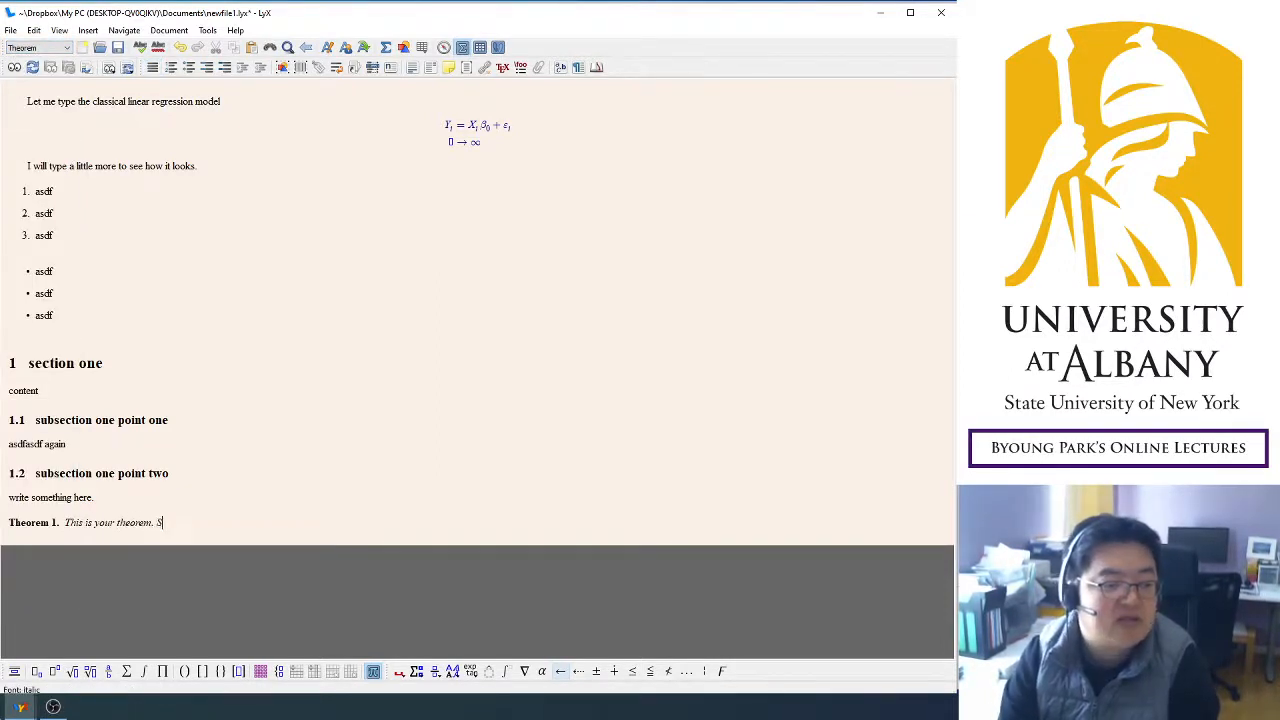
text(tate yours.)
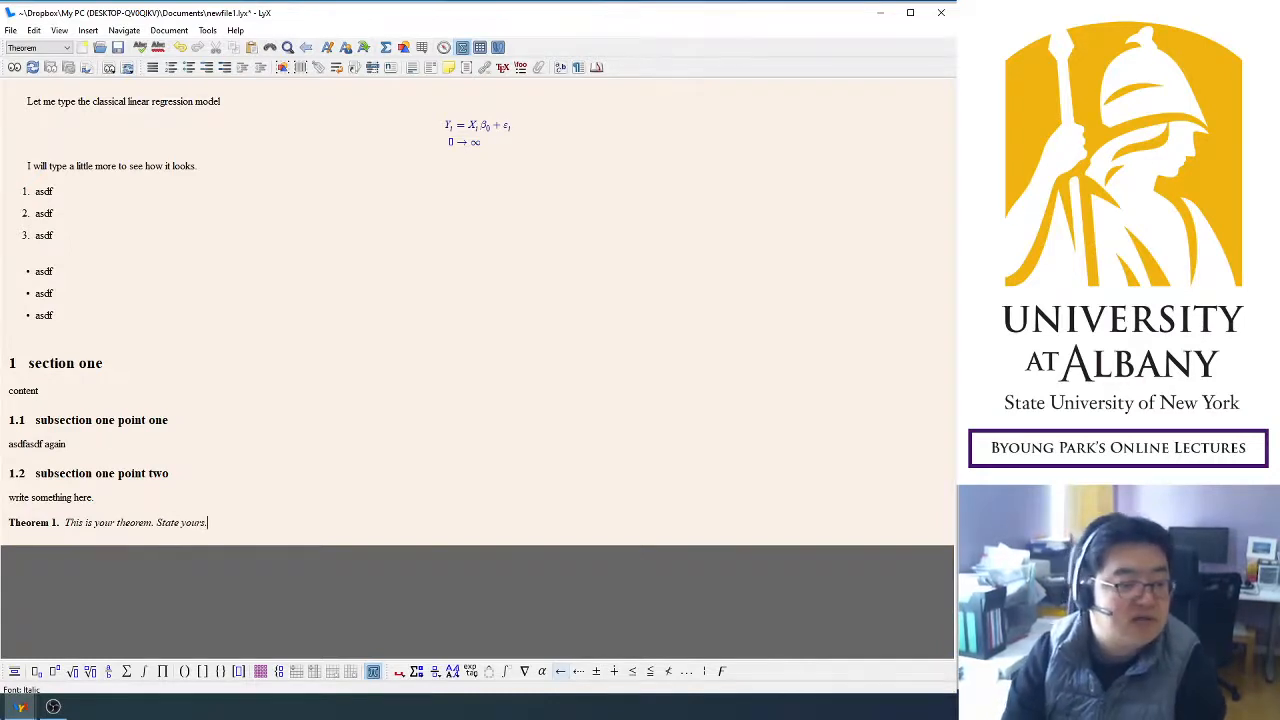
Insert the display equation E(x_i) = μ_X inside the theorem, after its statement.
key(ctrl+shift+m)
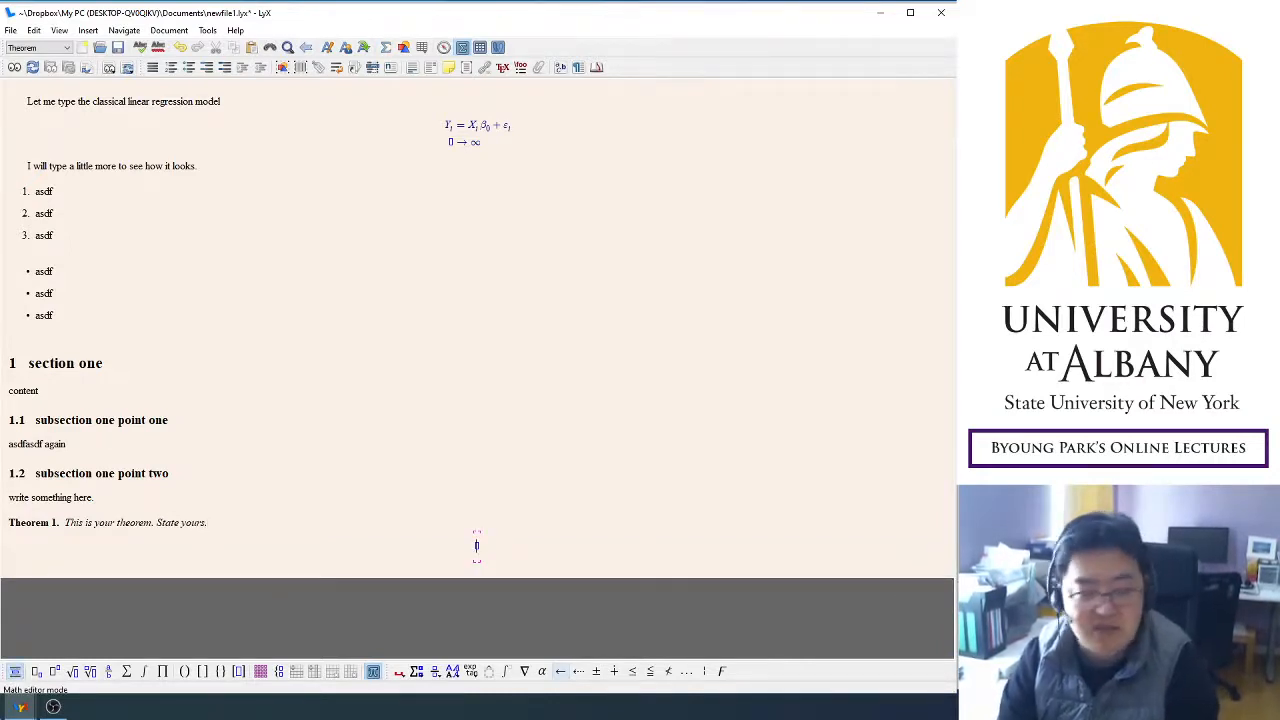
text(E(x_i)
key(Right)
text()=)
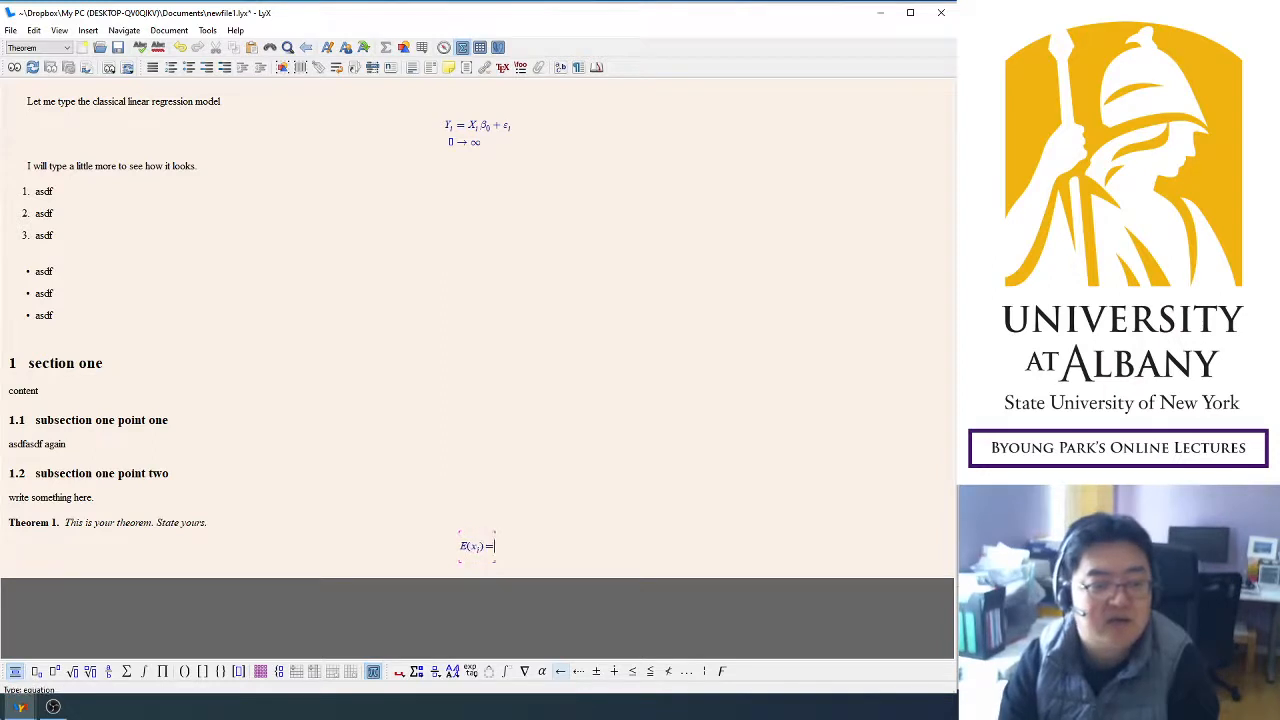
text(\mu_iX)
key(Right)
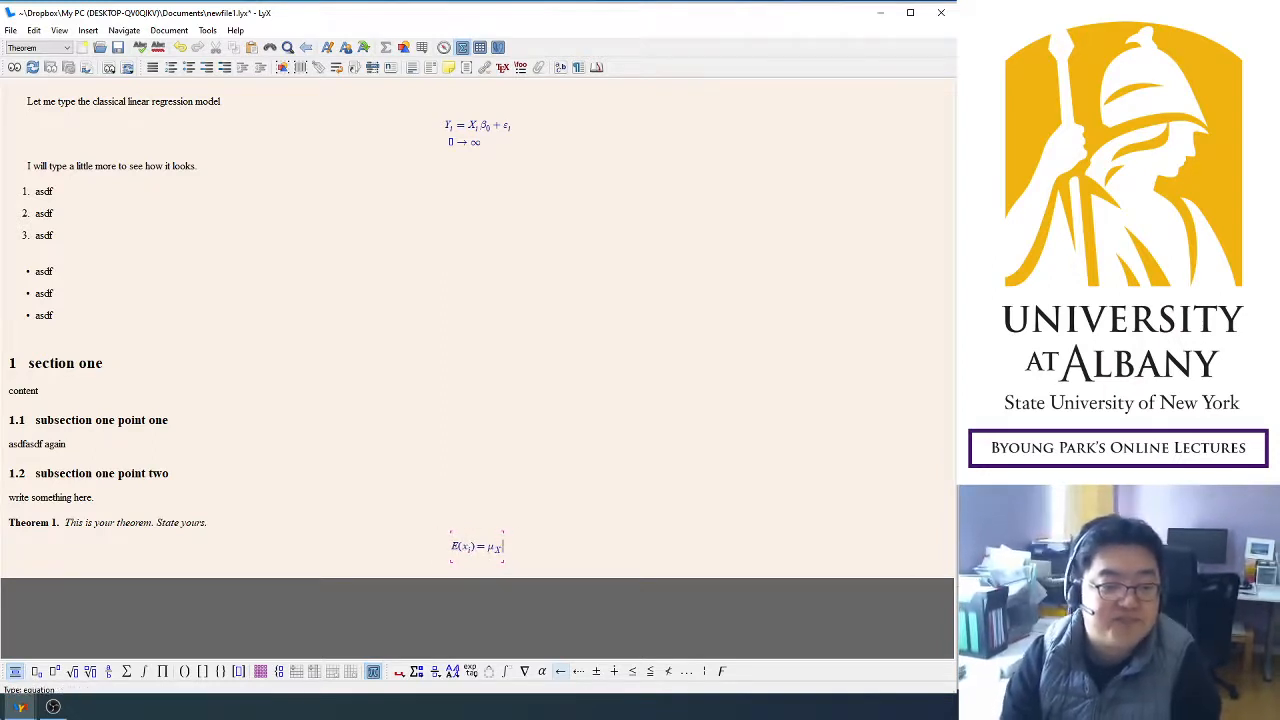
key(Right)
End the theorem and add a Standard paragraph below it reading "normal text. End of theorem.".
key(Return)
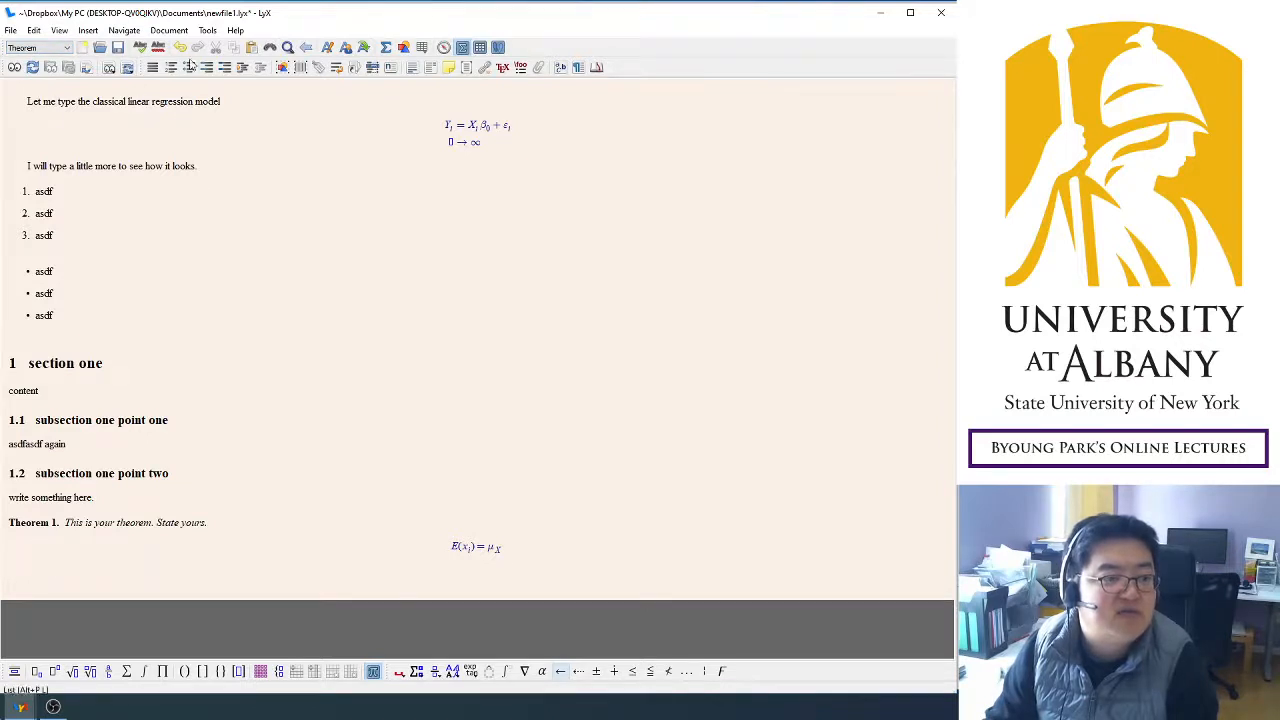
key(Return)
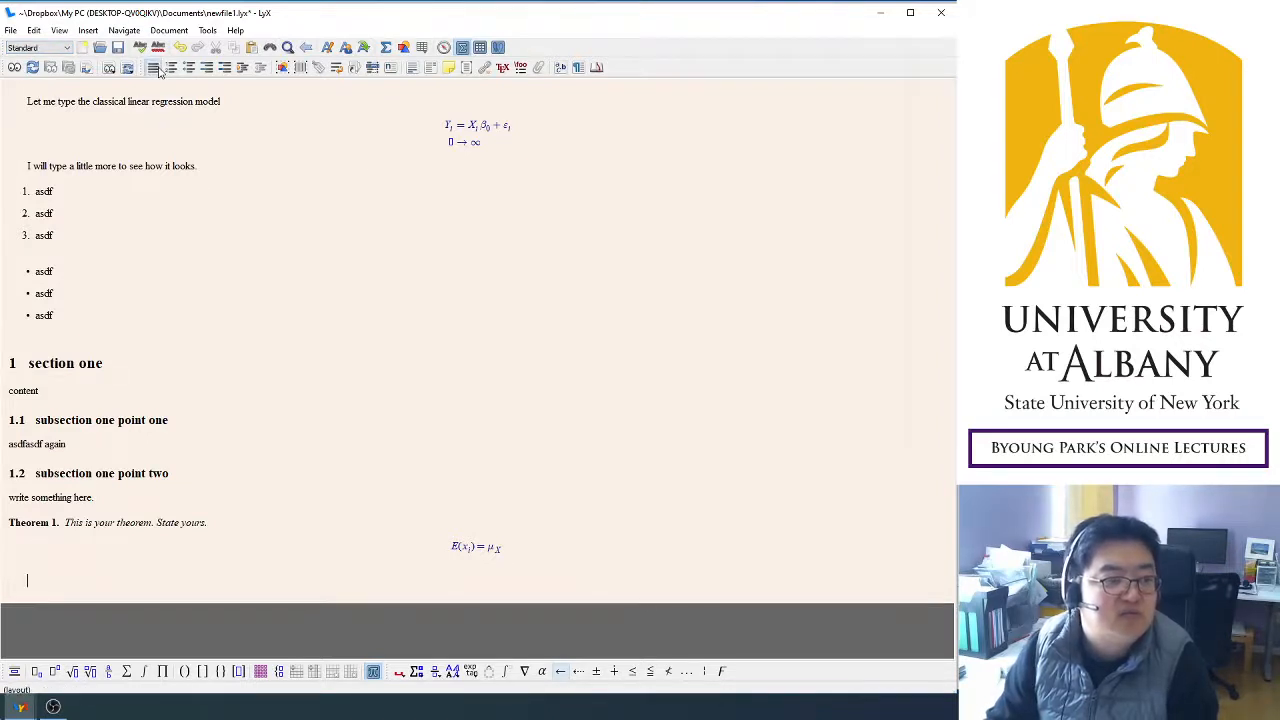
text(asdfasdf)
key(BackSpace)
key(BackSpace)
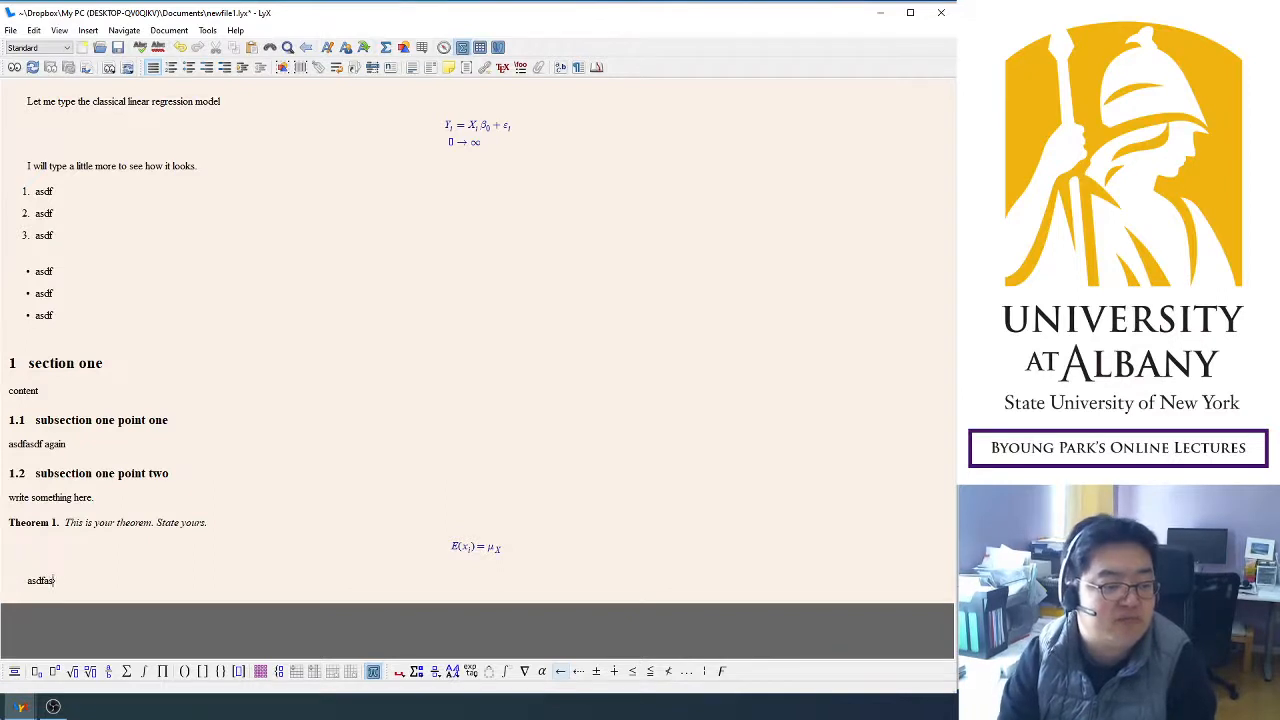
key(BackSpace)
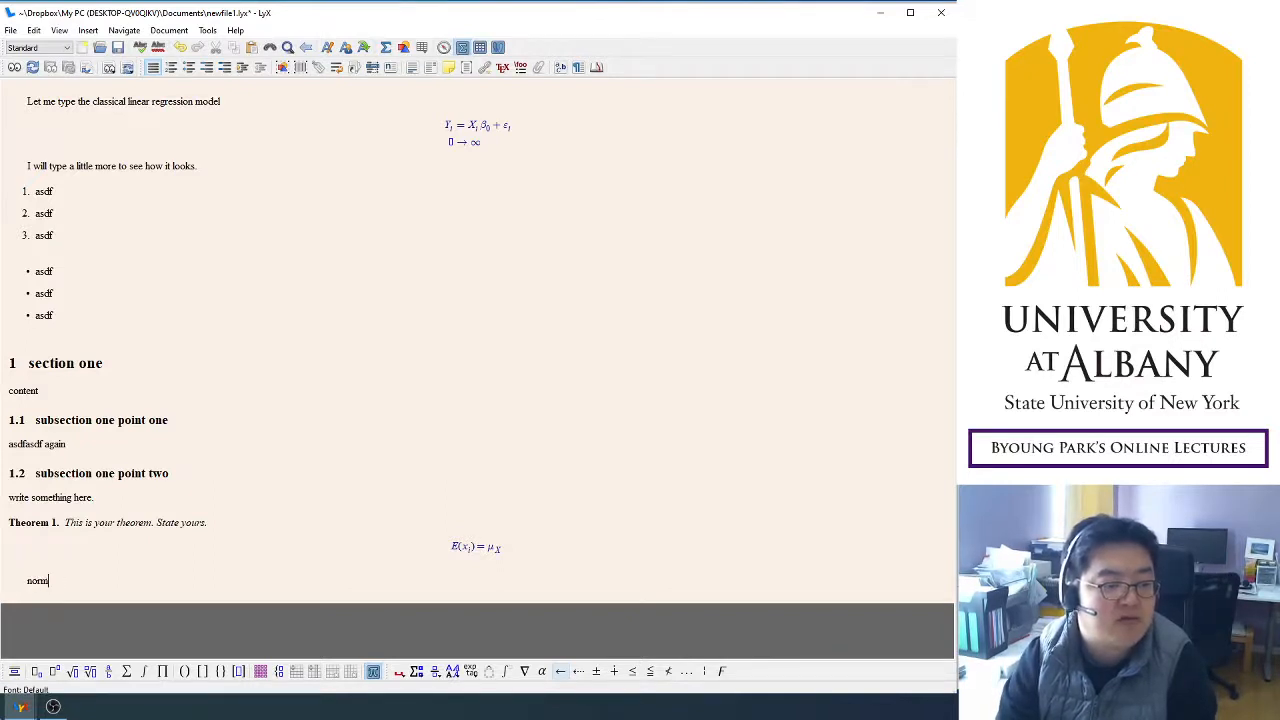
text(normal text. End of theorem.)
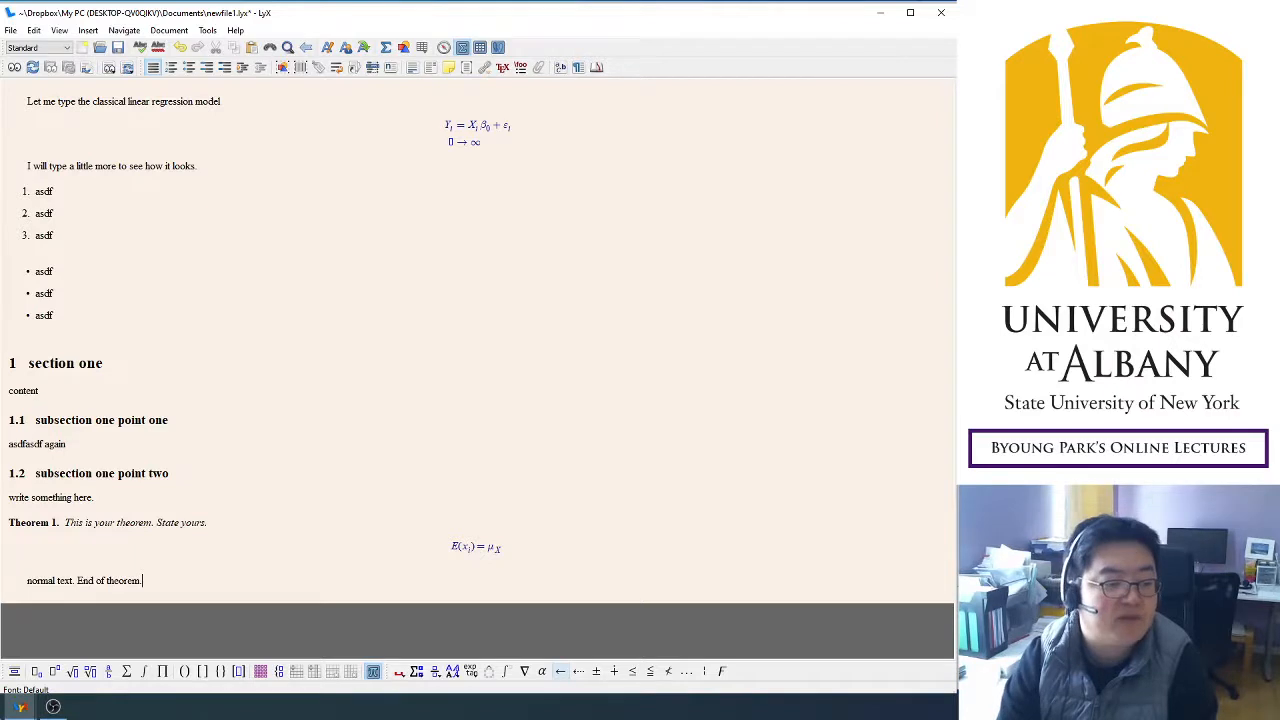
Add a Proof below the "normal text. End of theorem." paragraph, reading "prove your theorem here.", and start a new paragraph in it.
key(Return)
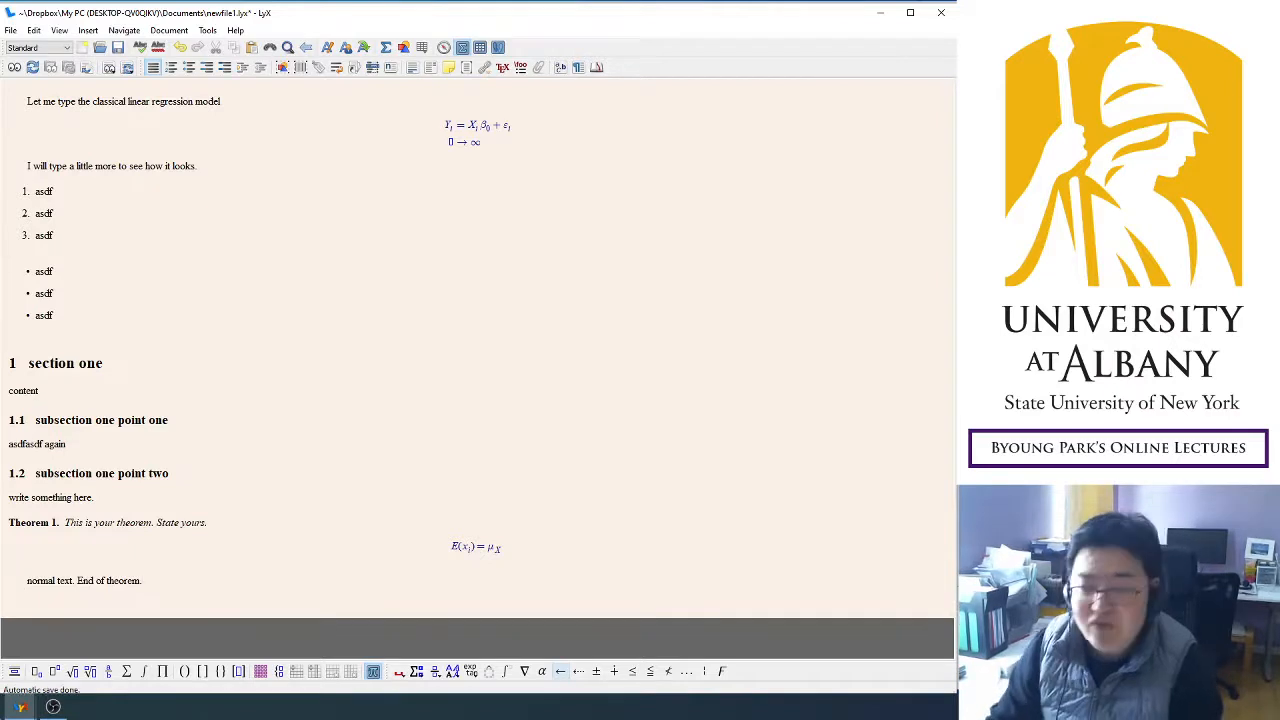
click(30, 48)
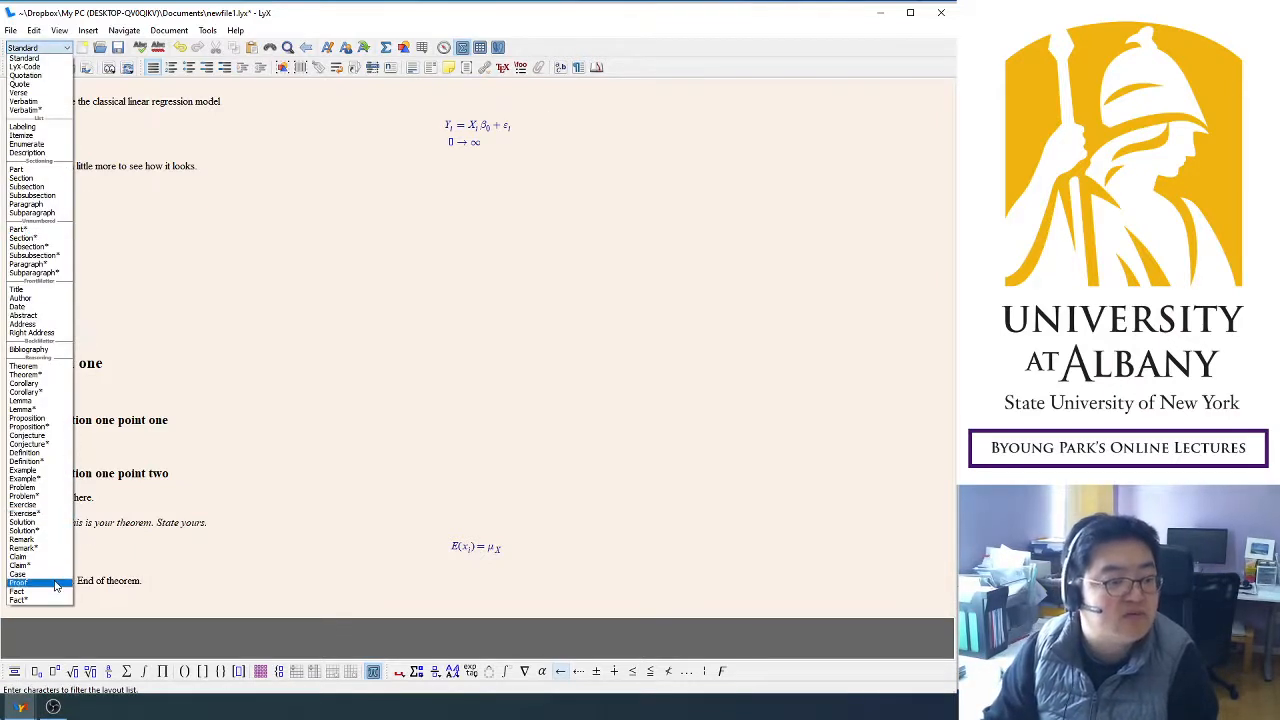
click(20, 583)
text(show)
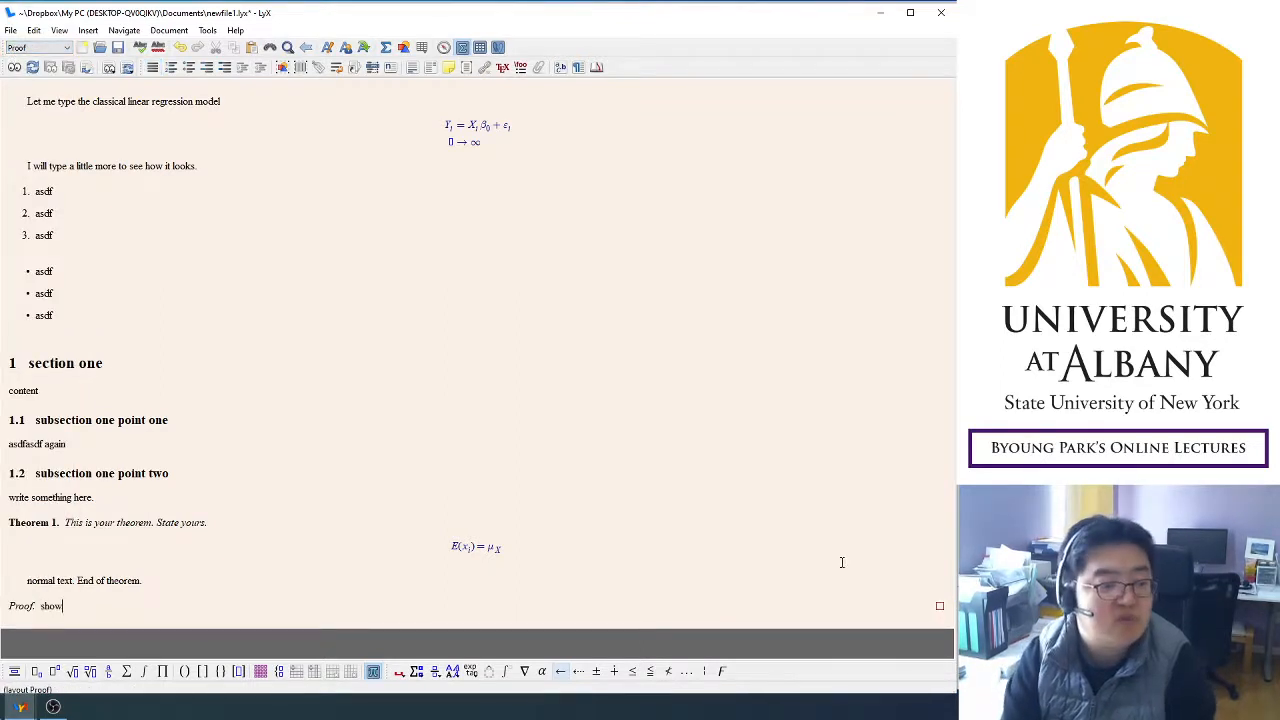
text(ve your th)
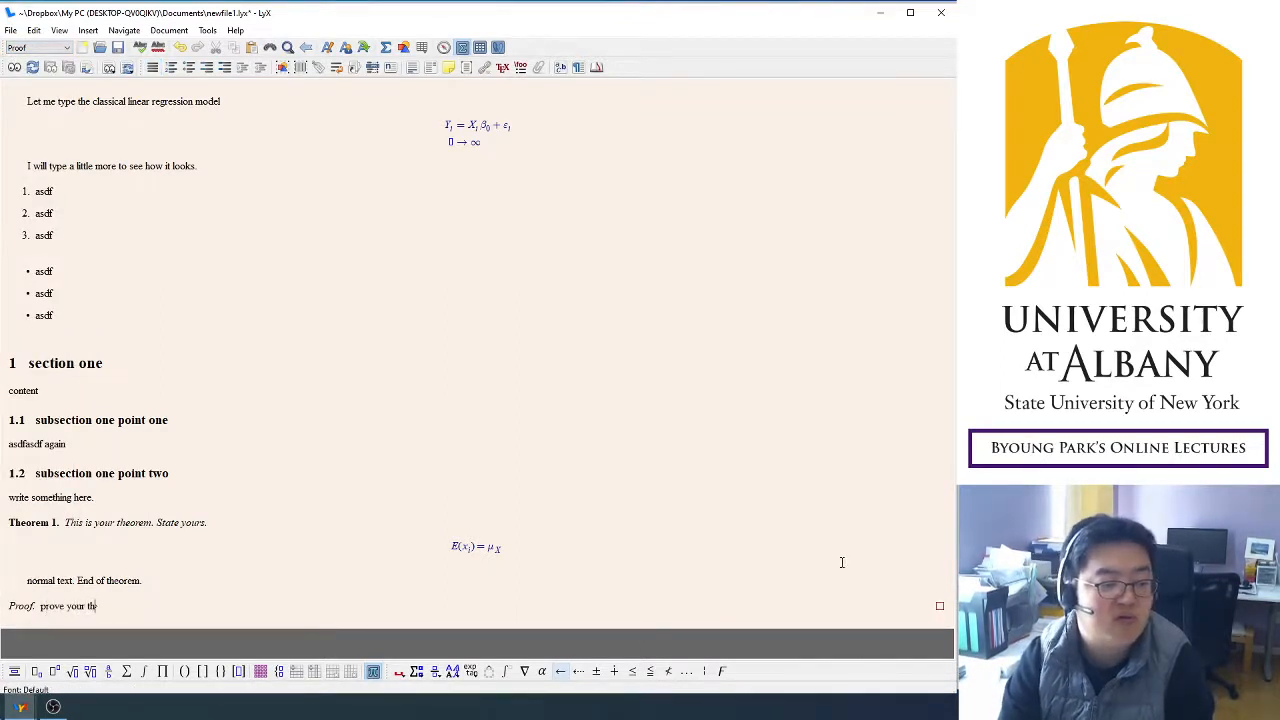
text(eorem here.)
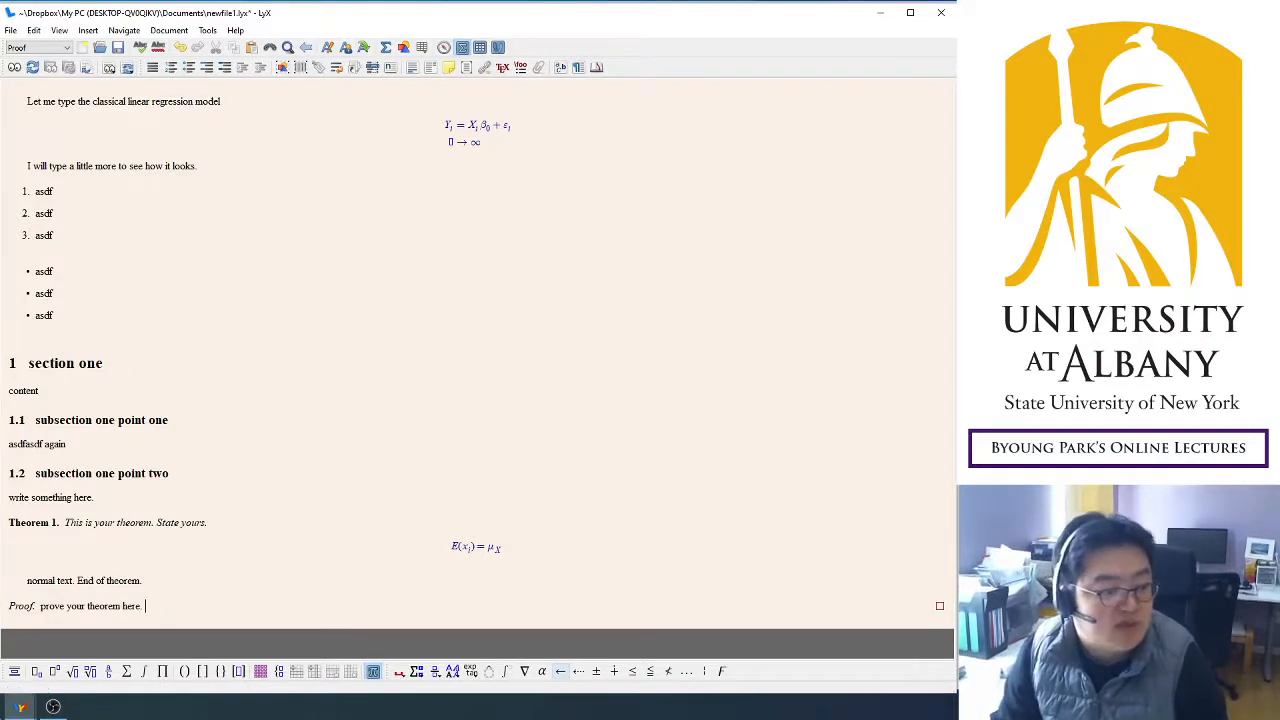
click(154, 603)
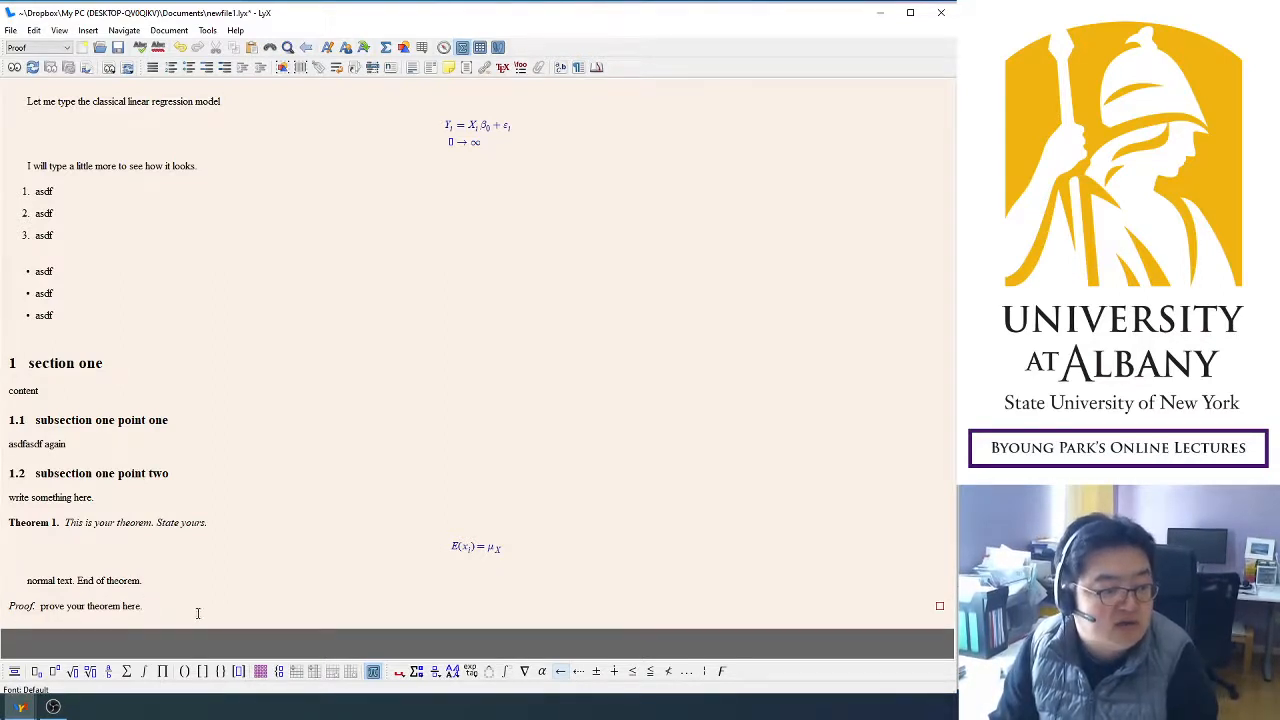
key(Return)
text(asdlkjasdlkjasdfjk)
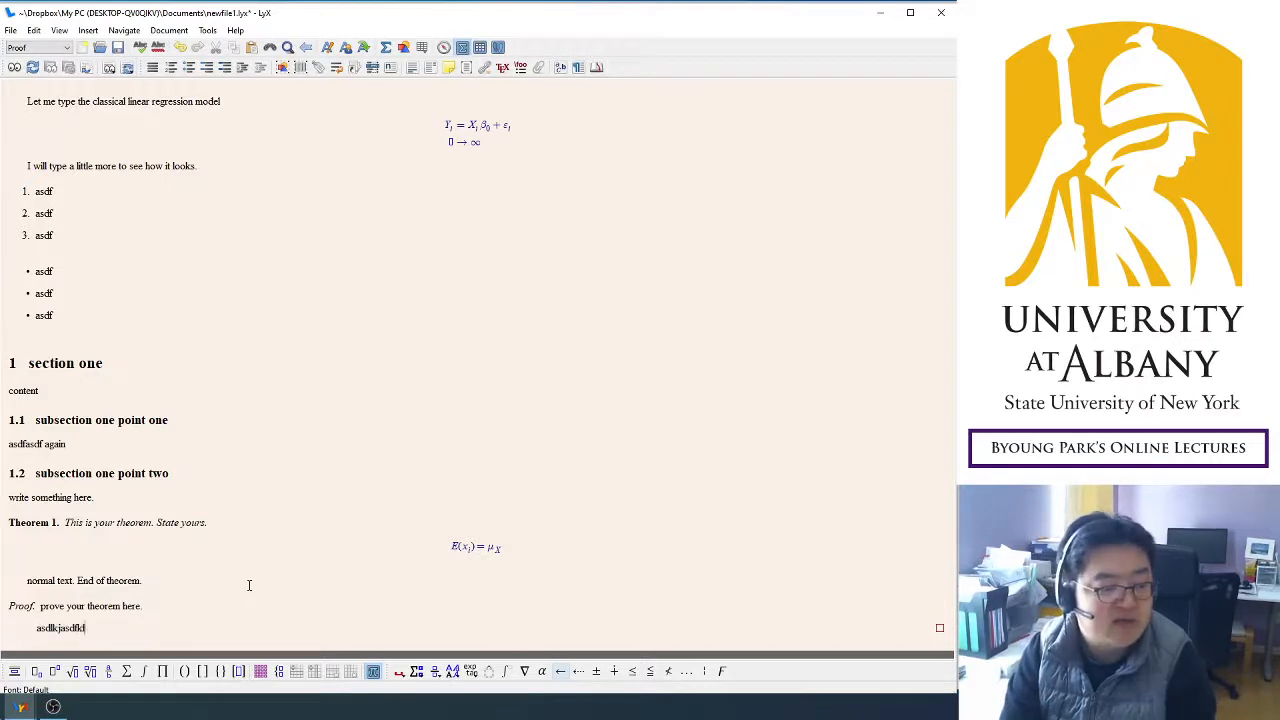
key(BackSpace)
key(BackSpace)
key(BackSpace)
key(BackSpace)
key(BackSpace)
key(BackSpace)
key(BackSpace)
key(BackSpace)
key(BackSpace)
key(BackSpace)
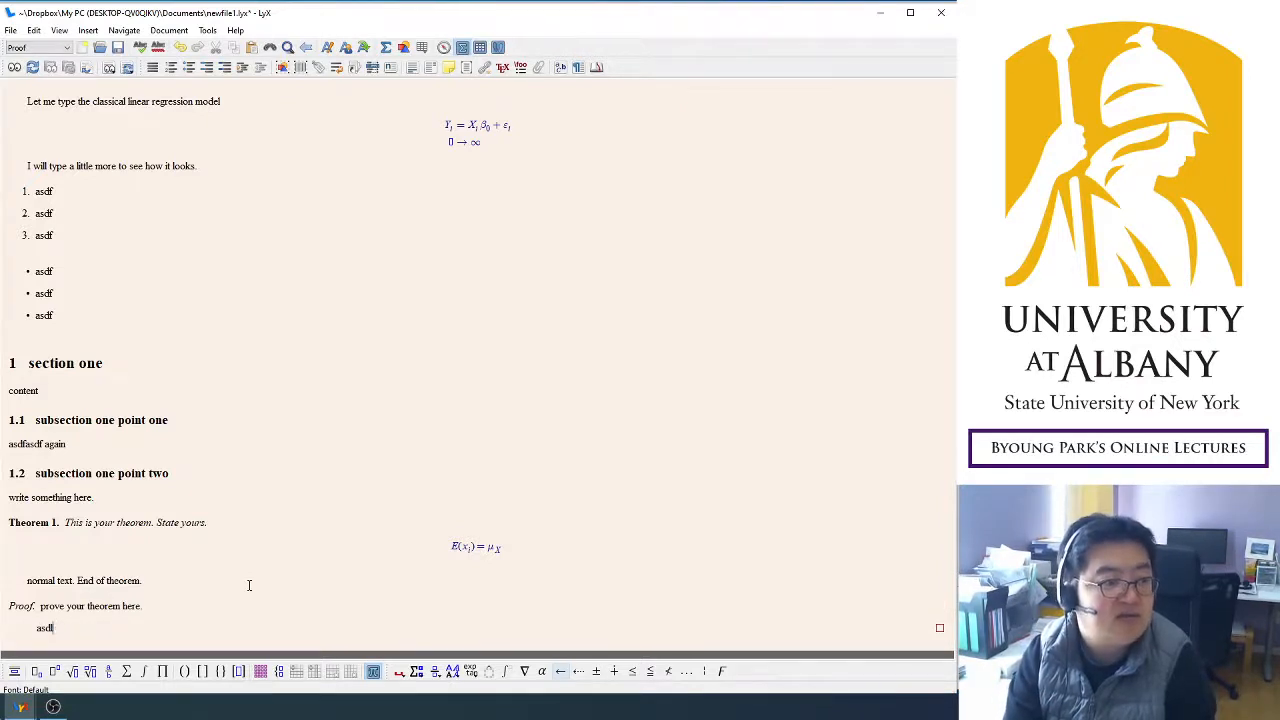
Write "Still this paragraph is a part of the proof." as the second paragraph of the proof.
text(Still this paragraph i)
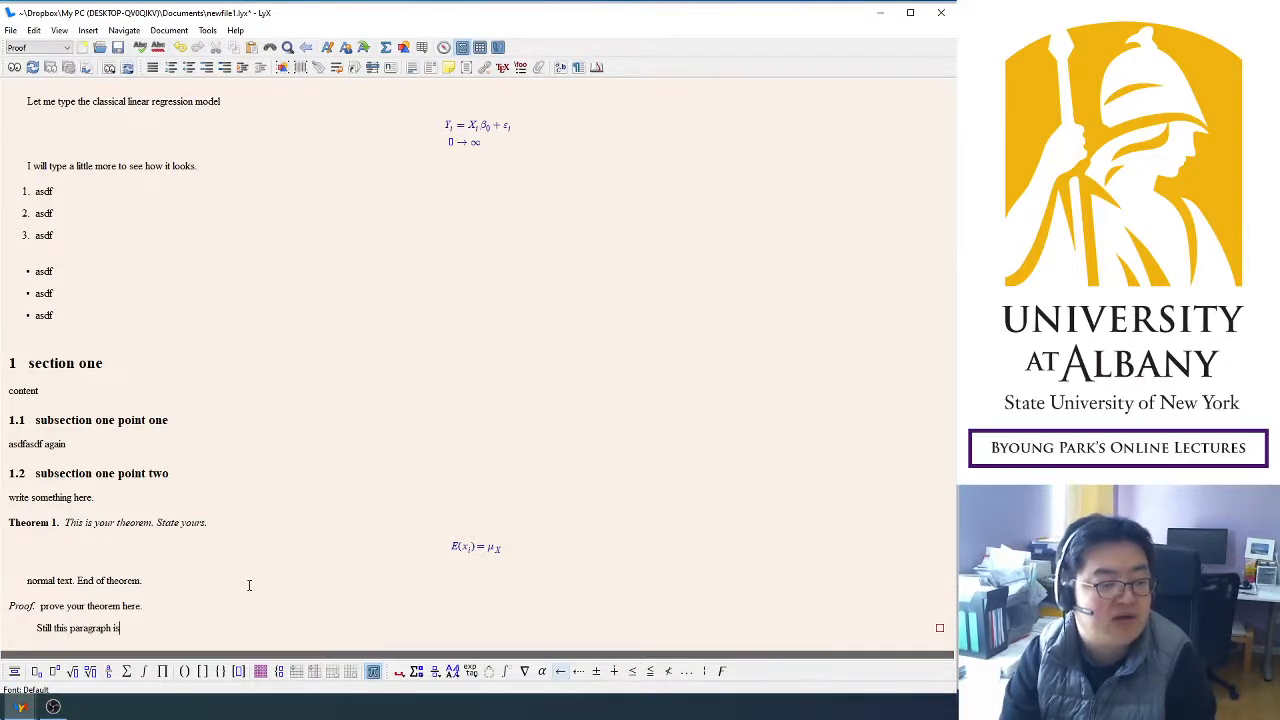
text(s a part of the p)
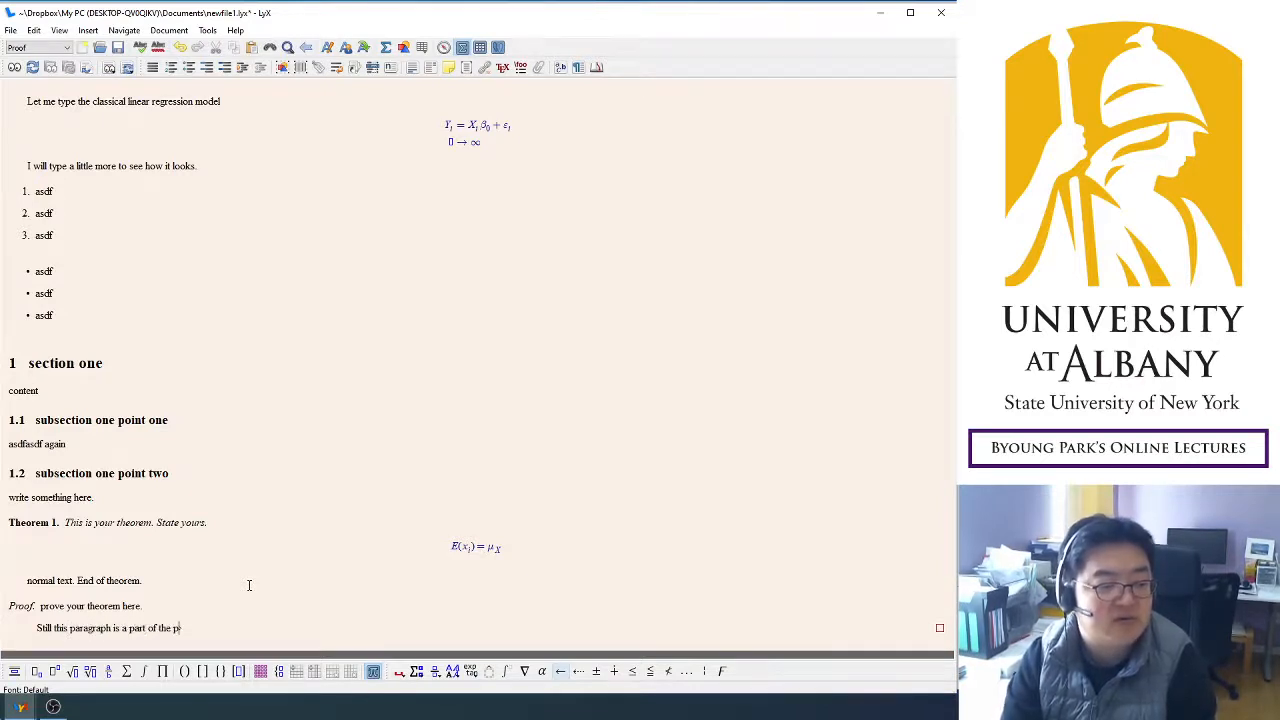
text(roof.)
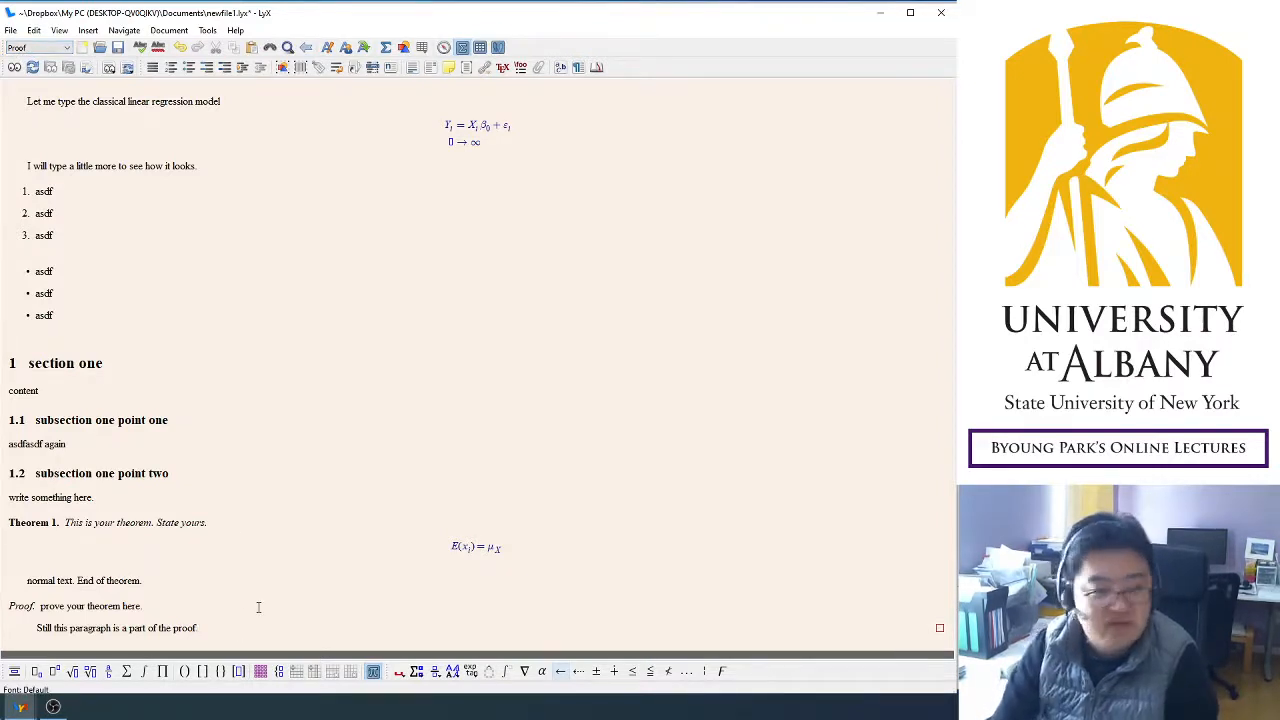
Add a Standard paragraph after the proof reading "Now we get out of the proof.".
key(Return)
text(Now we get ou)
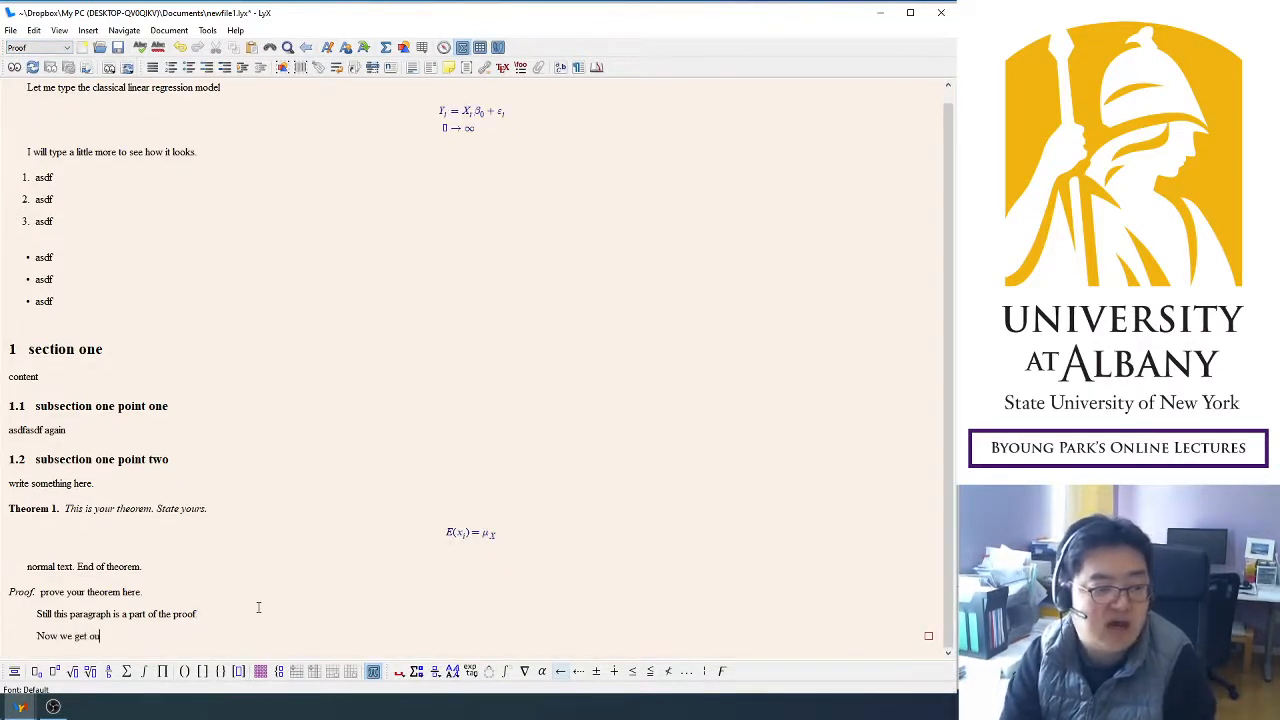
text(t of the proof)
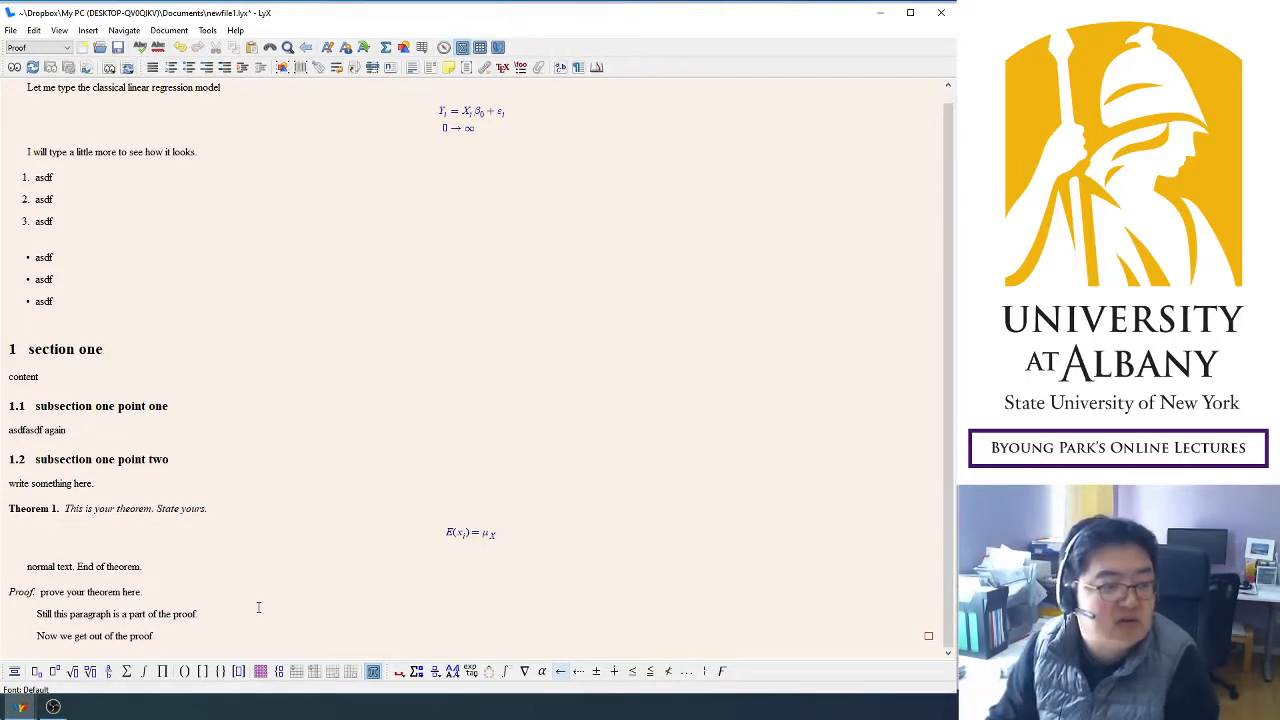
text(.)
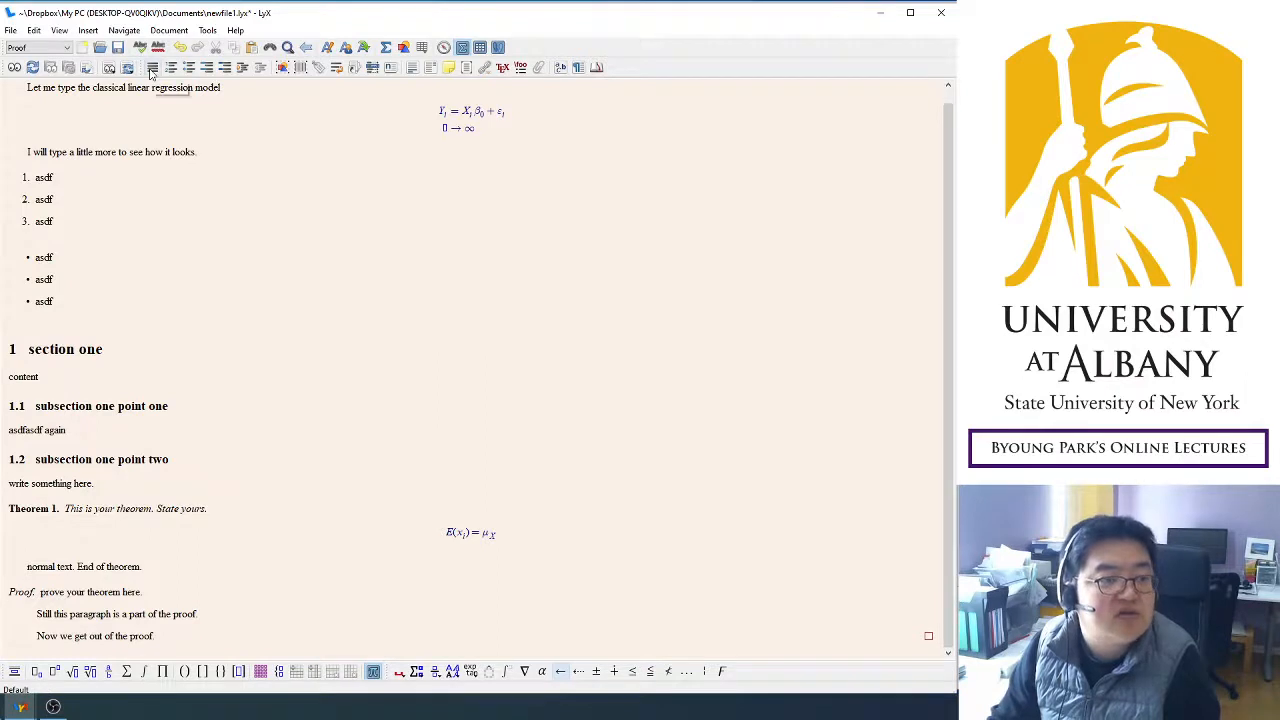
click(40, 47)
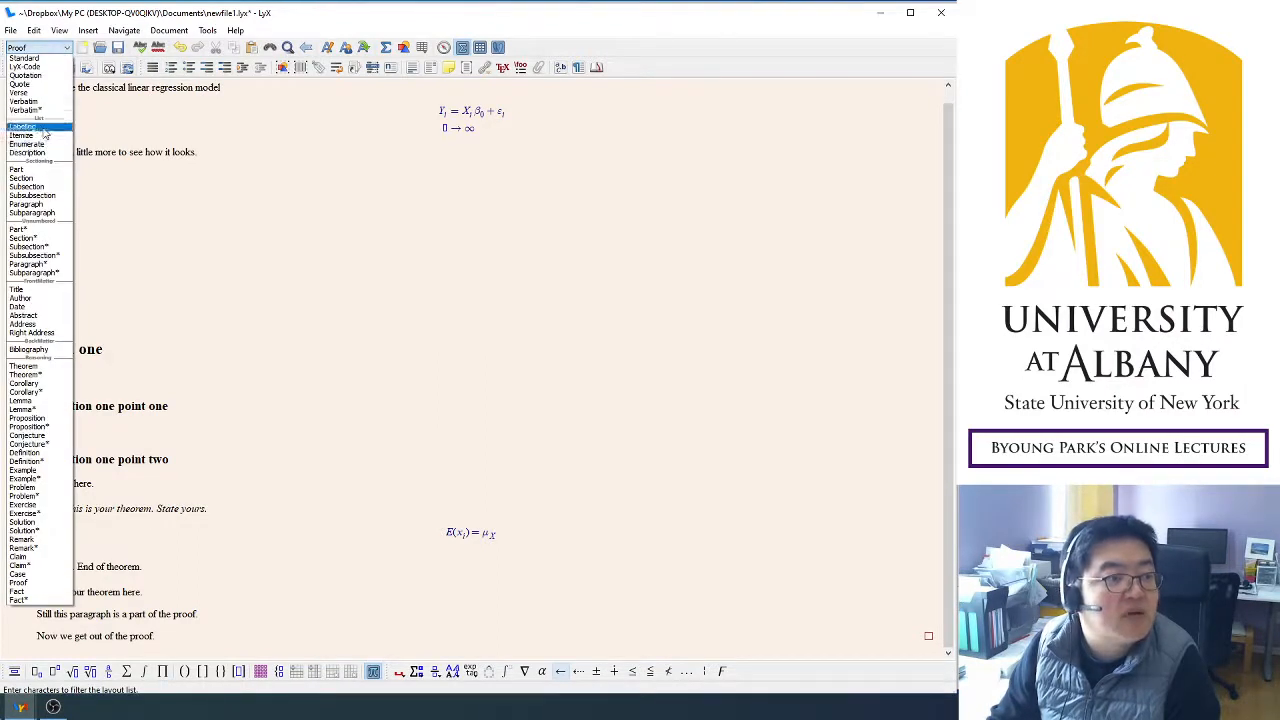
click(30, 58)
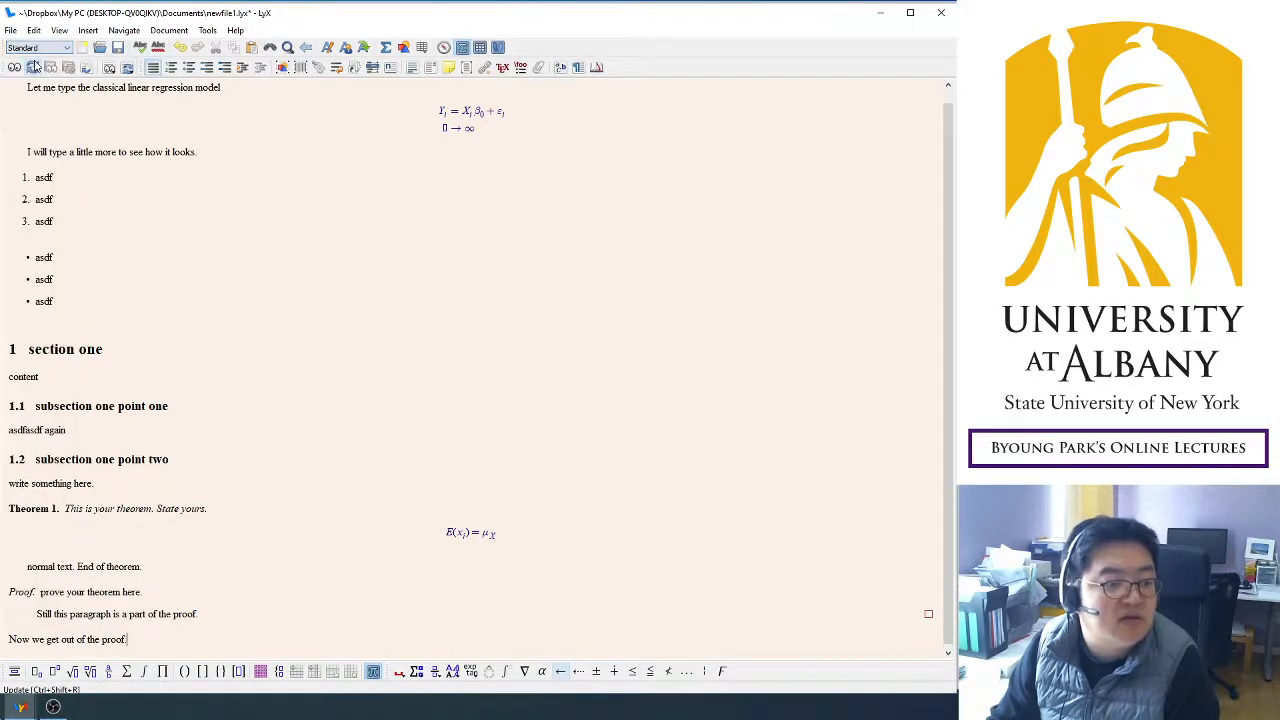
click(113, 639)
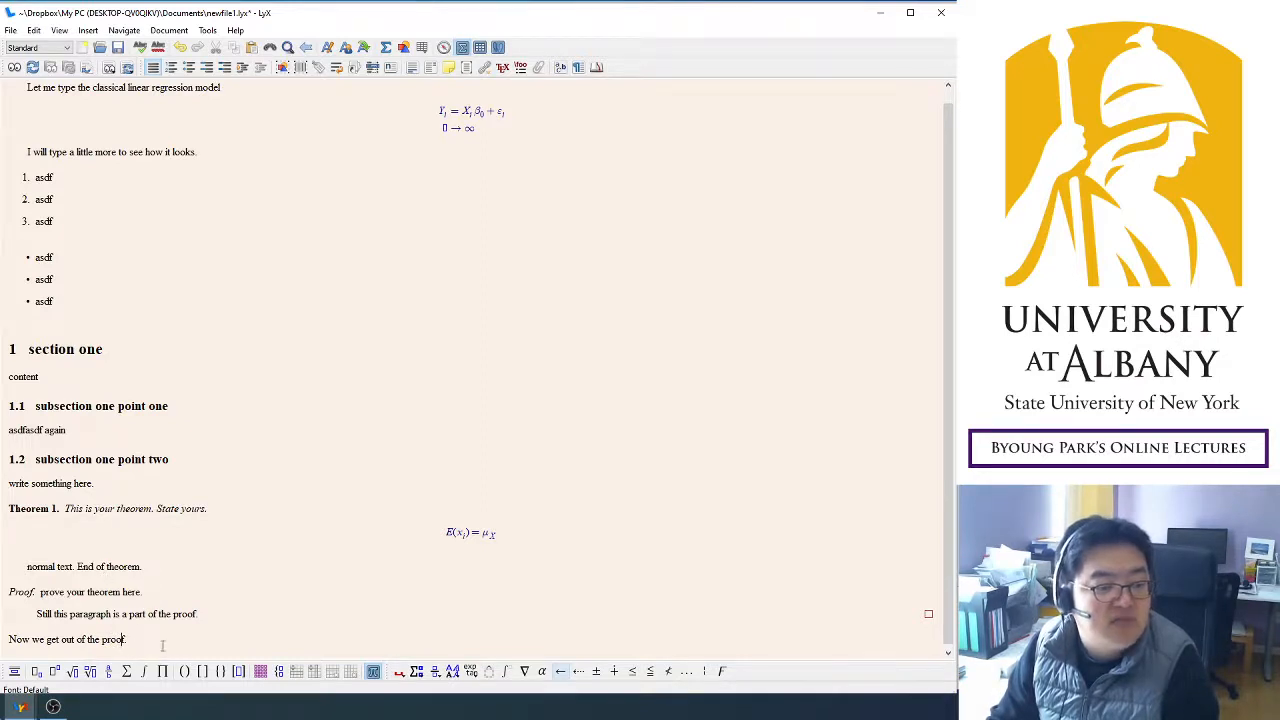
Preview the updated document as a PDF, closing only the current PDF tab, and examine how the theorem and proof are typeset.
click(13, 69)
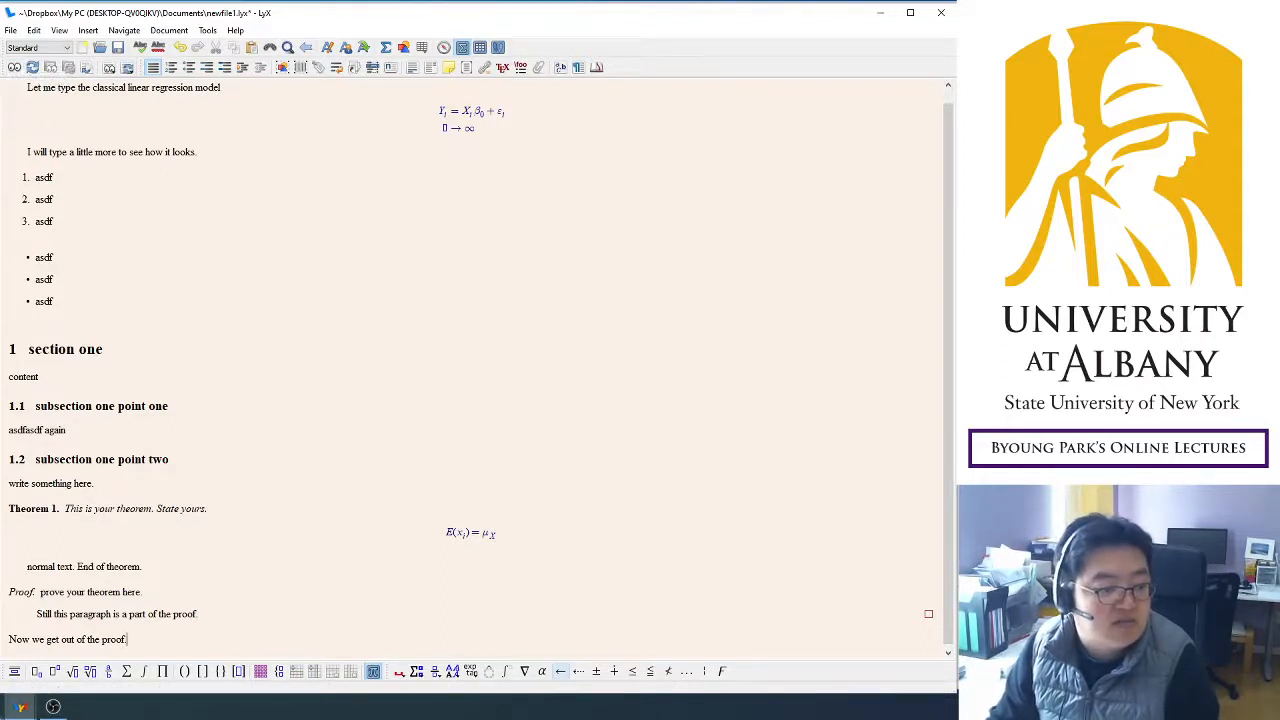
click(790, 652)
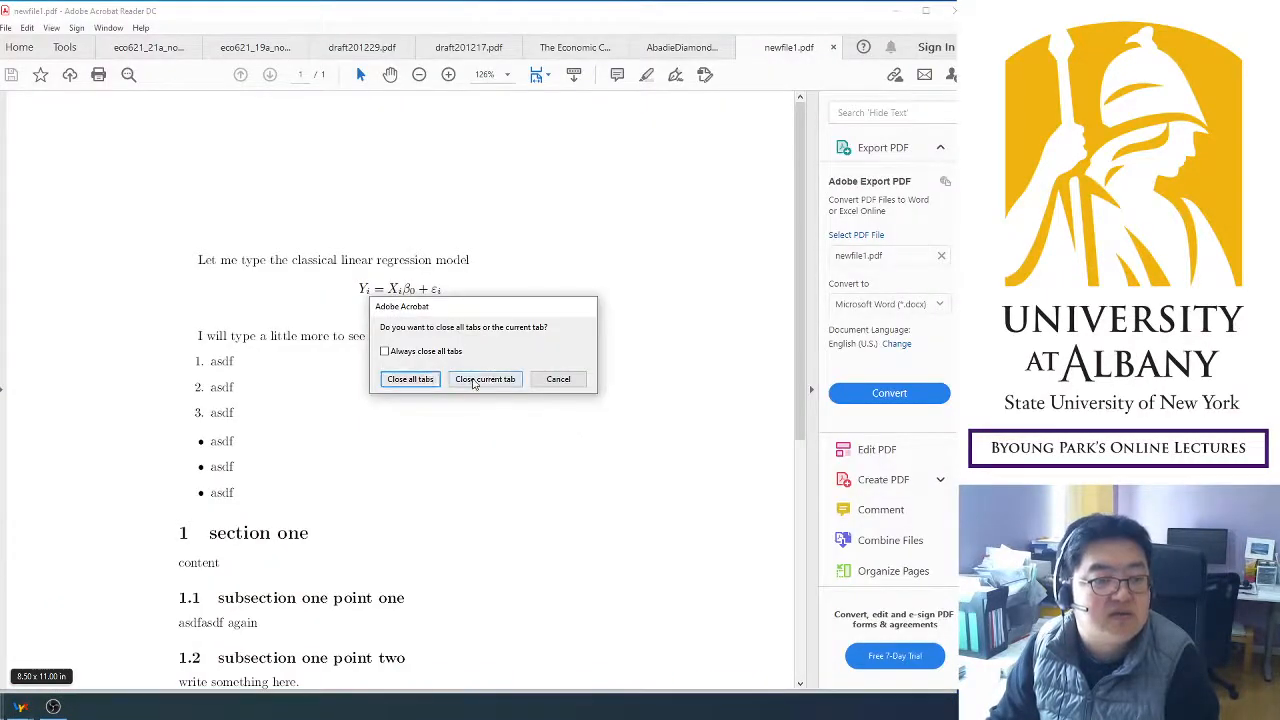
click(474, 381)
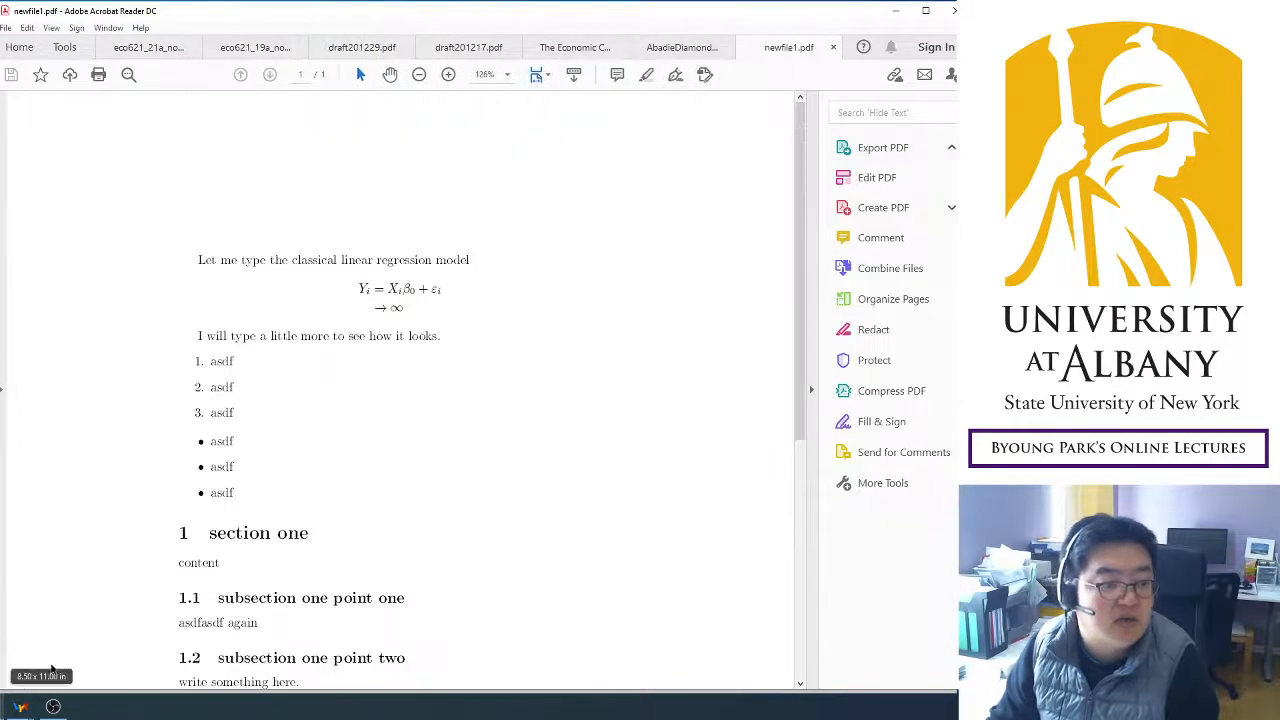
scroll(546, 337, down, 3)
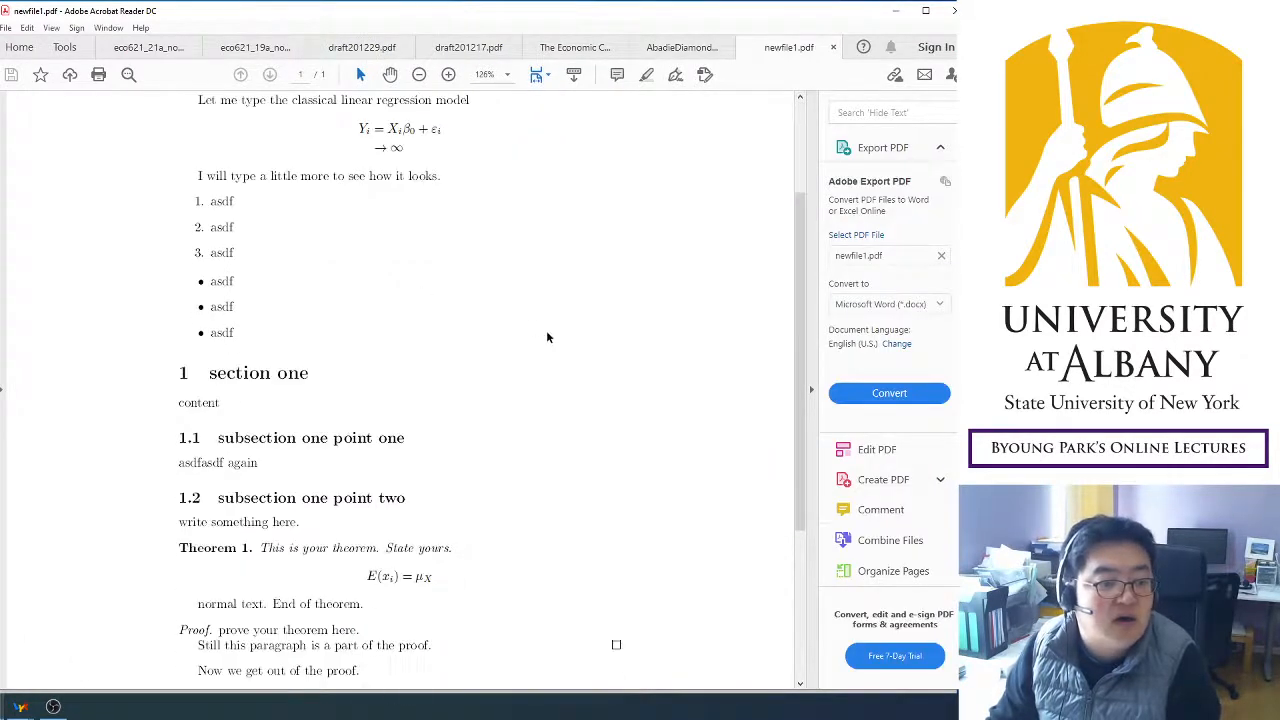
scroll(547, 337, down, 3)
drag(184, 357, 538, 498)
click(538, 498)
drag(178, 438, 614, 471)
click(617, 455)
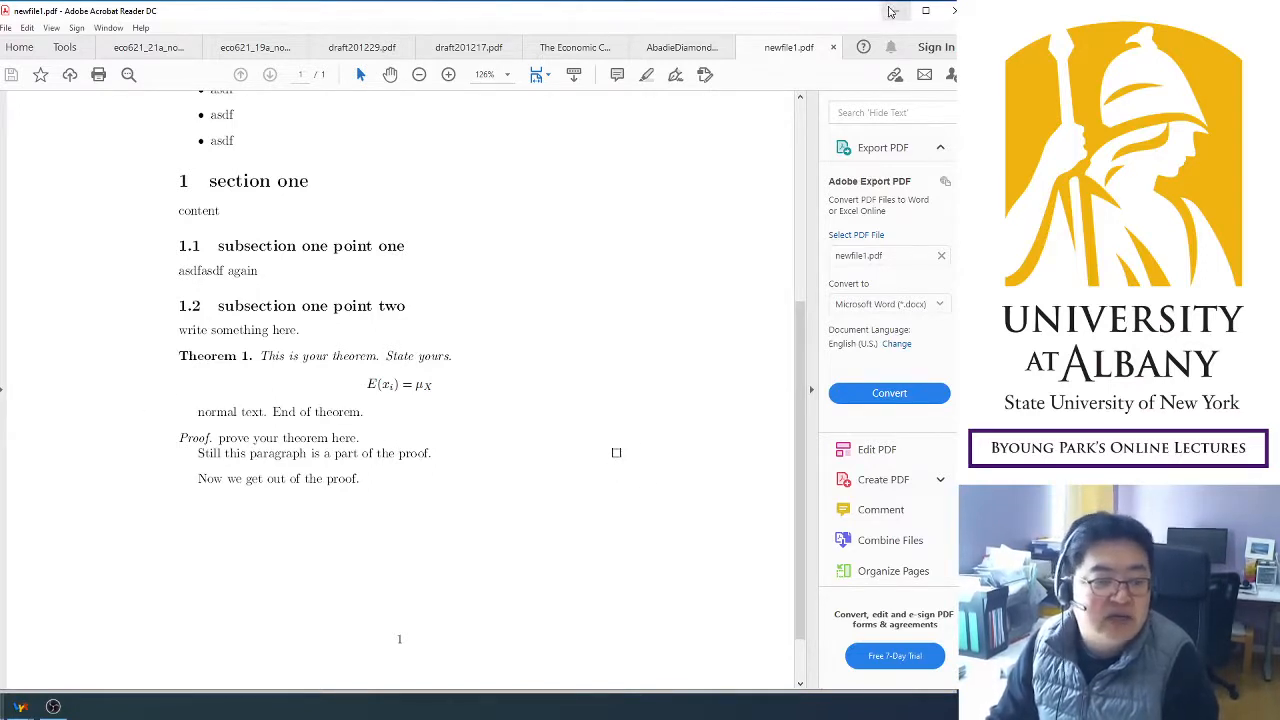
Switch back to the LyX document and look through the available theorem-type paragraph styles.
mouse_move(20, 707)
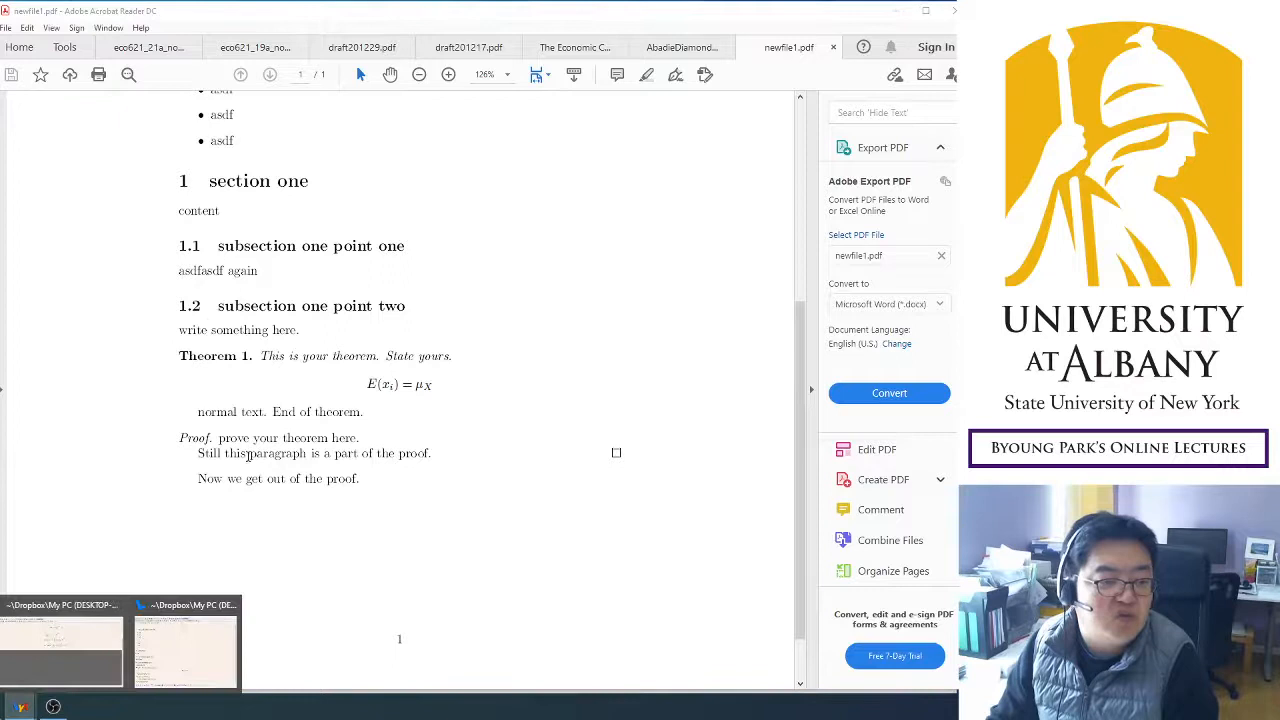
click(228, 652)
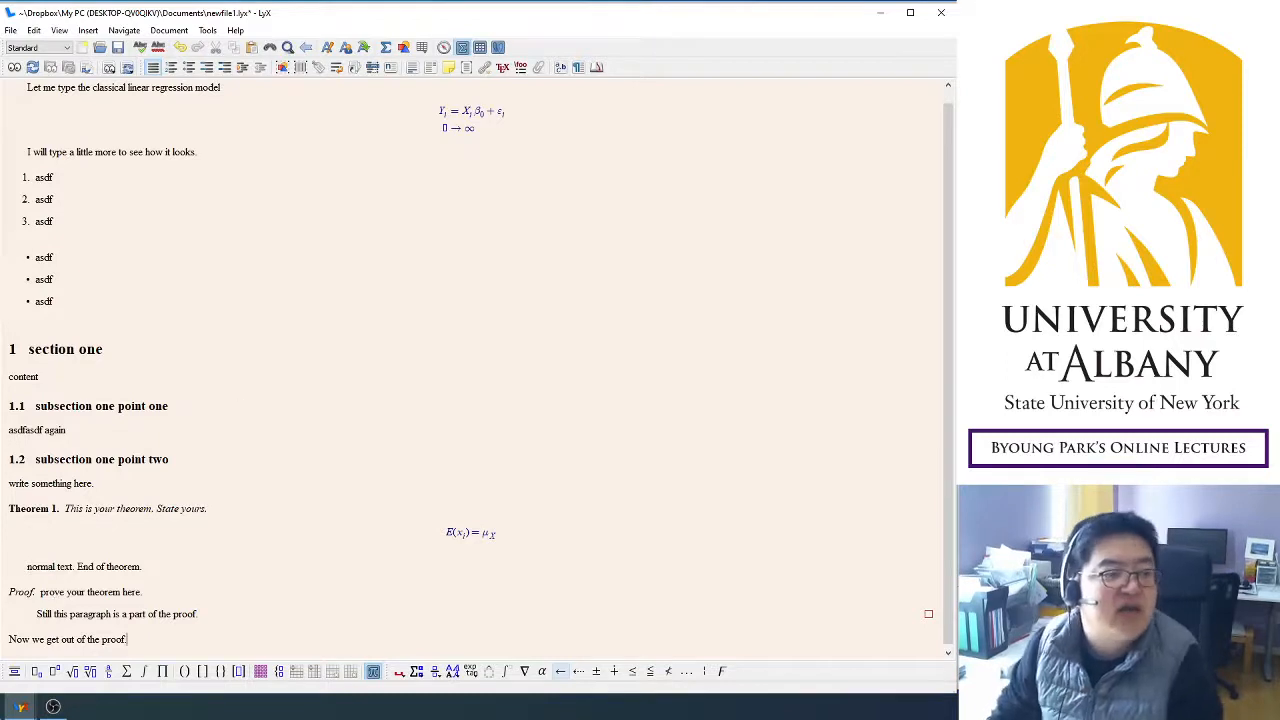
click(40, 47)
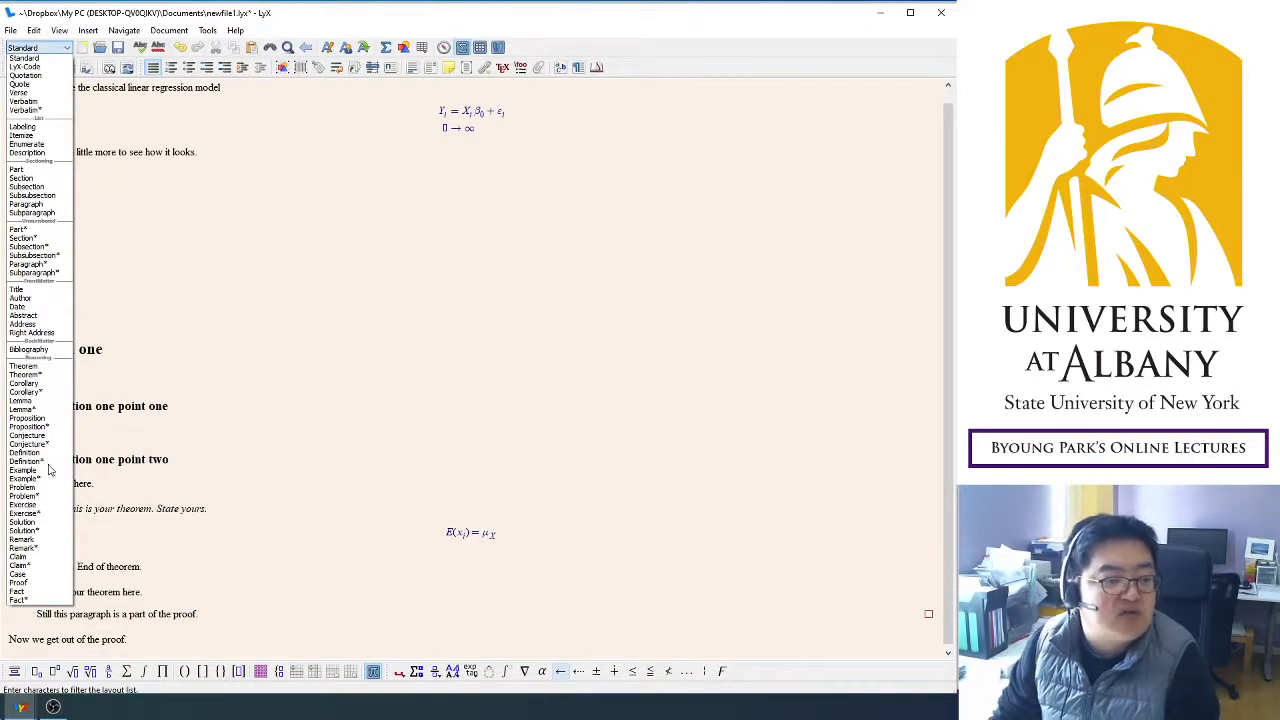
click(238, 508)
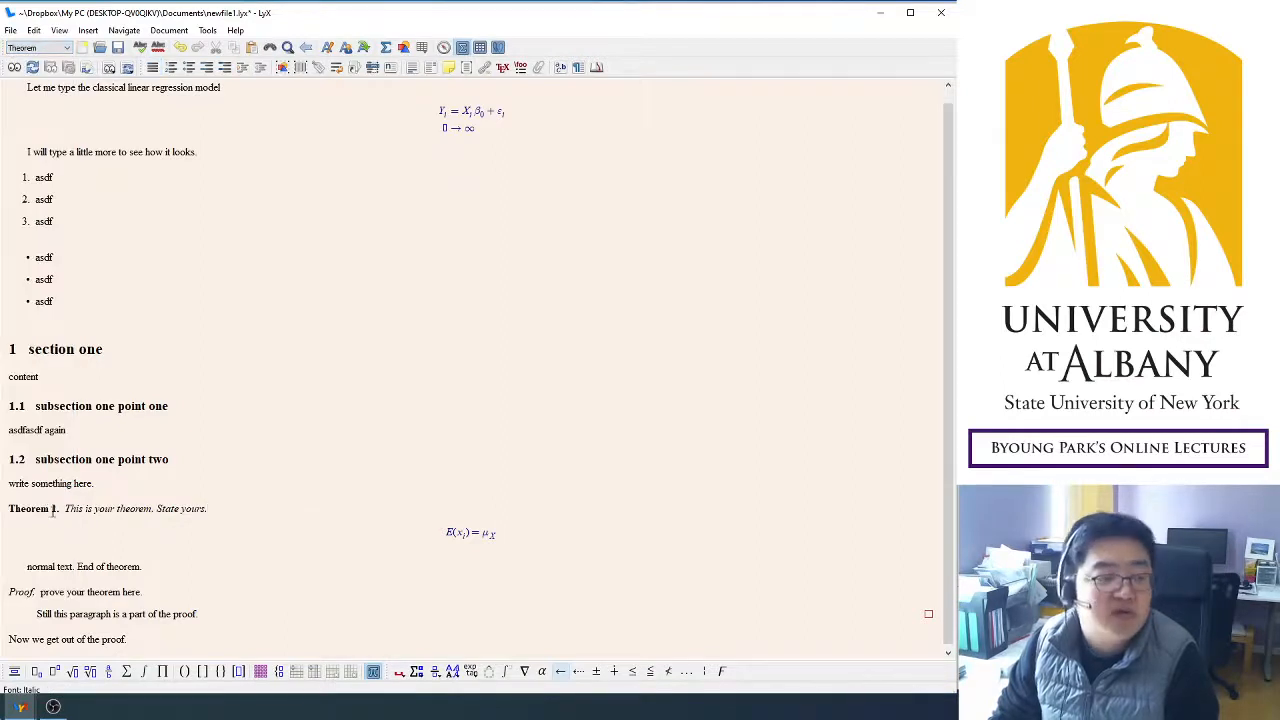
Add a second Theorem at the end of the document reading "If you put another theorem, it is automatically numbered.".
click(152, 630)
key(Return)
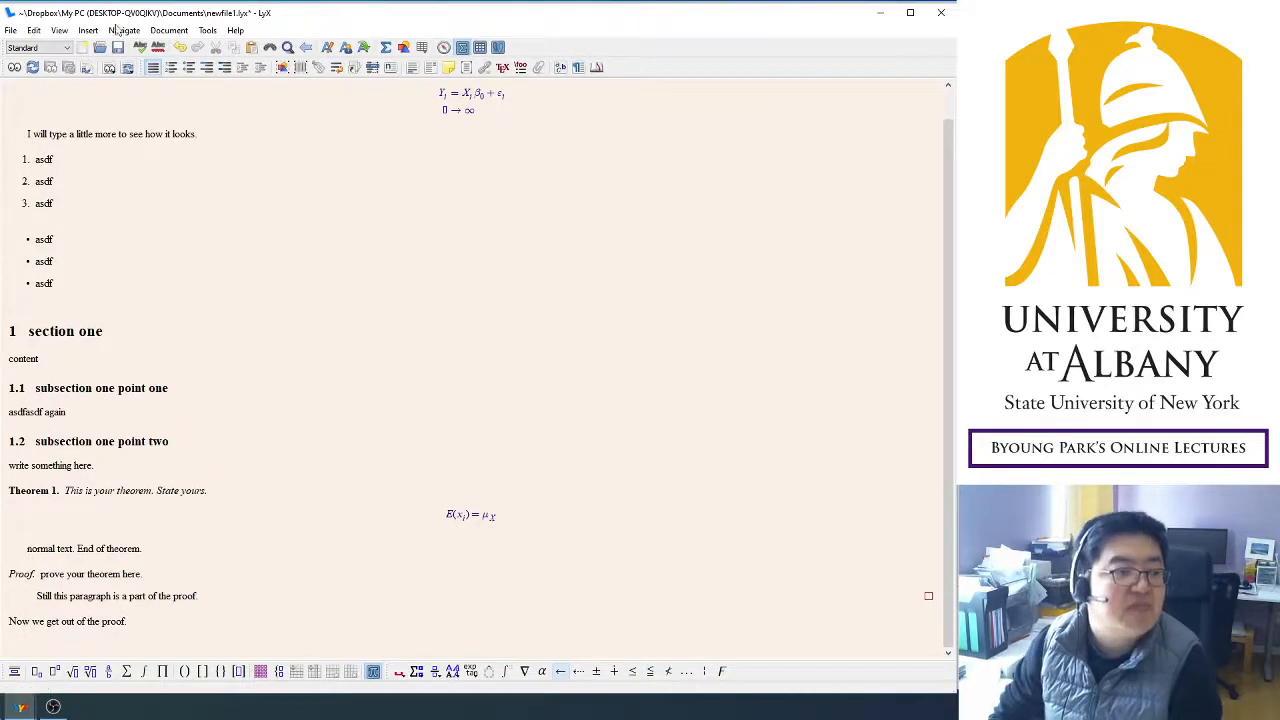
click(38, 47)
click(50, 367)
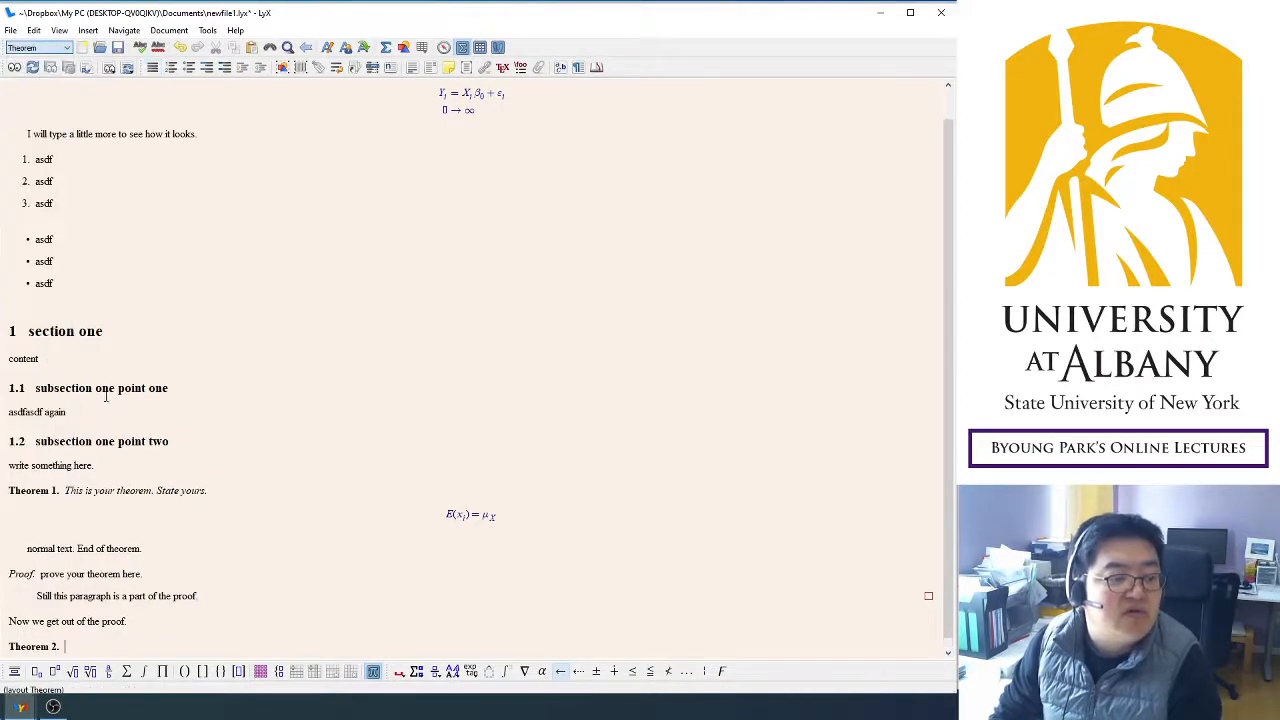
text(If you poin)
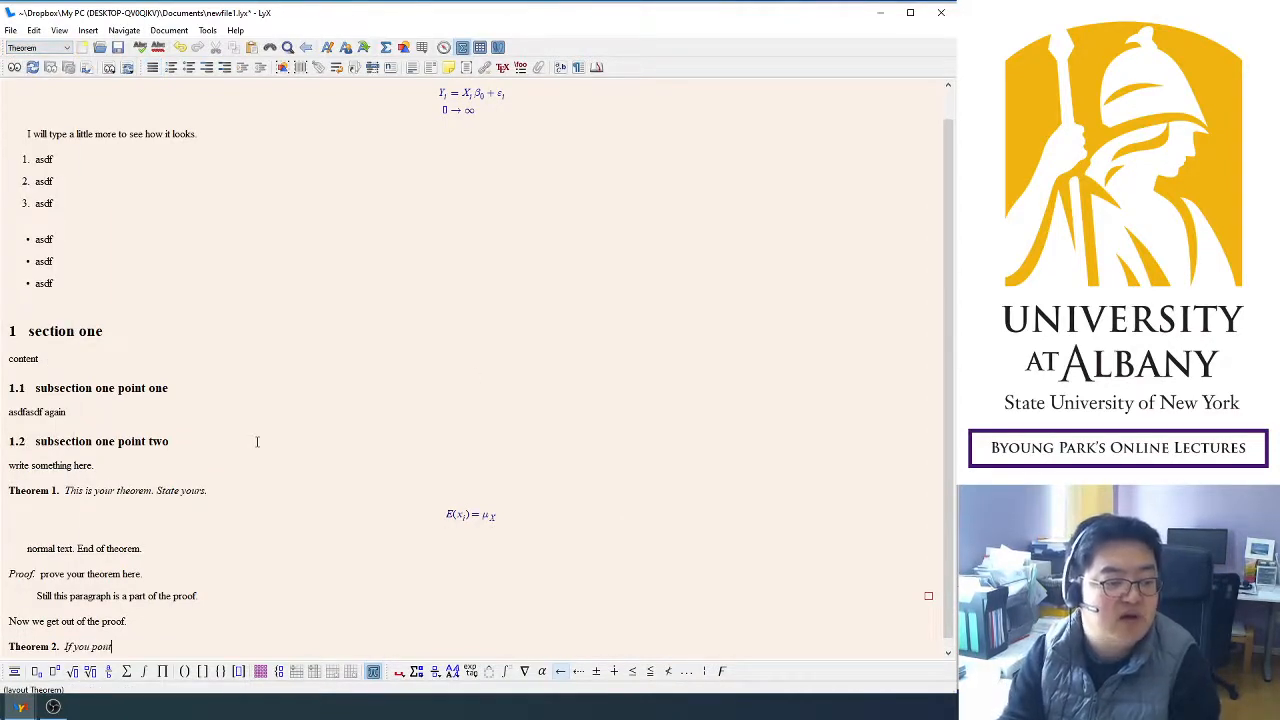
key(BackSpace)
text(ut an)
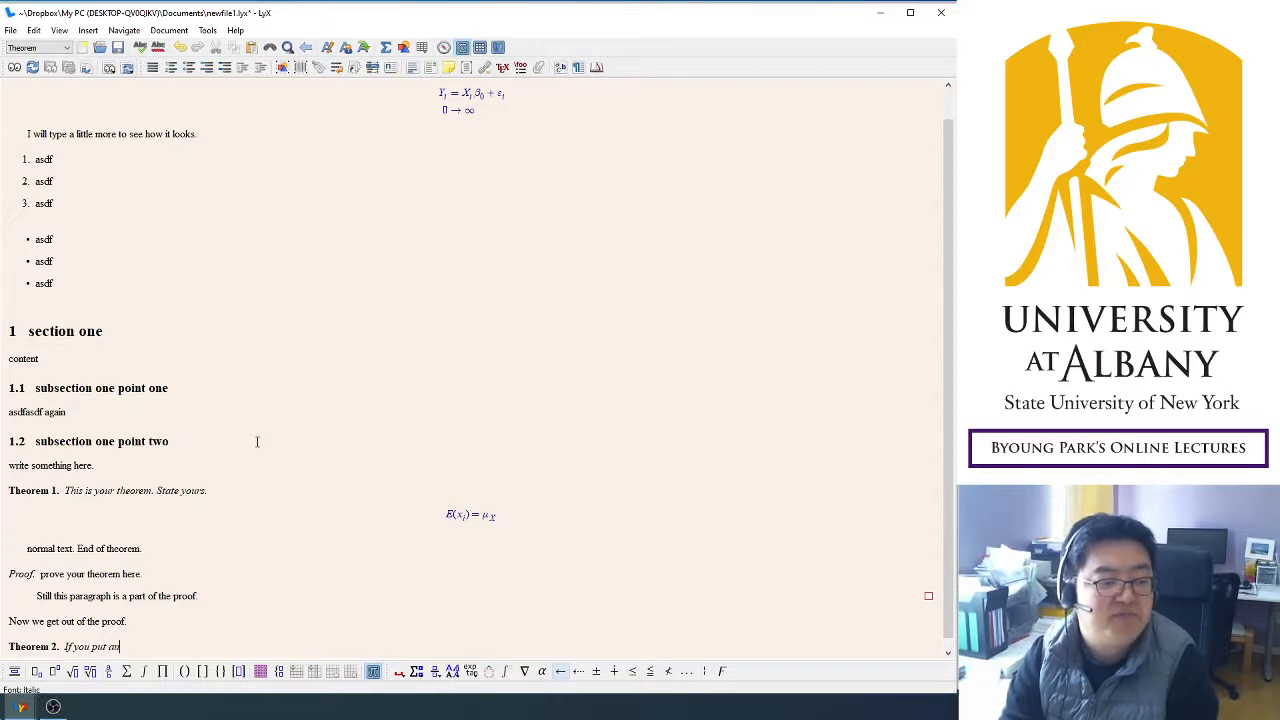
text(other theorem)
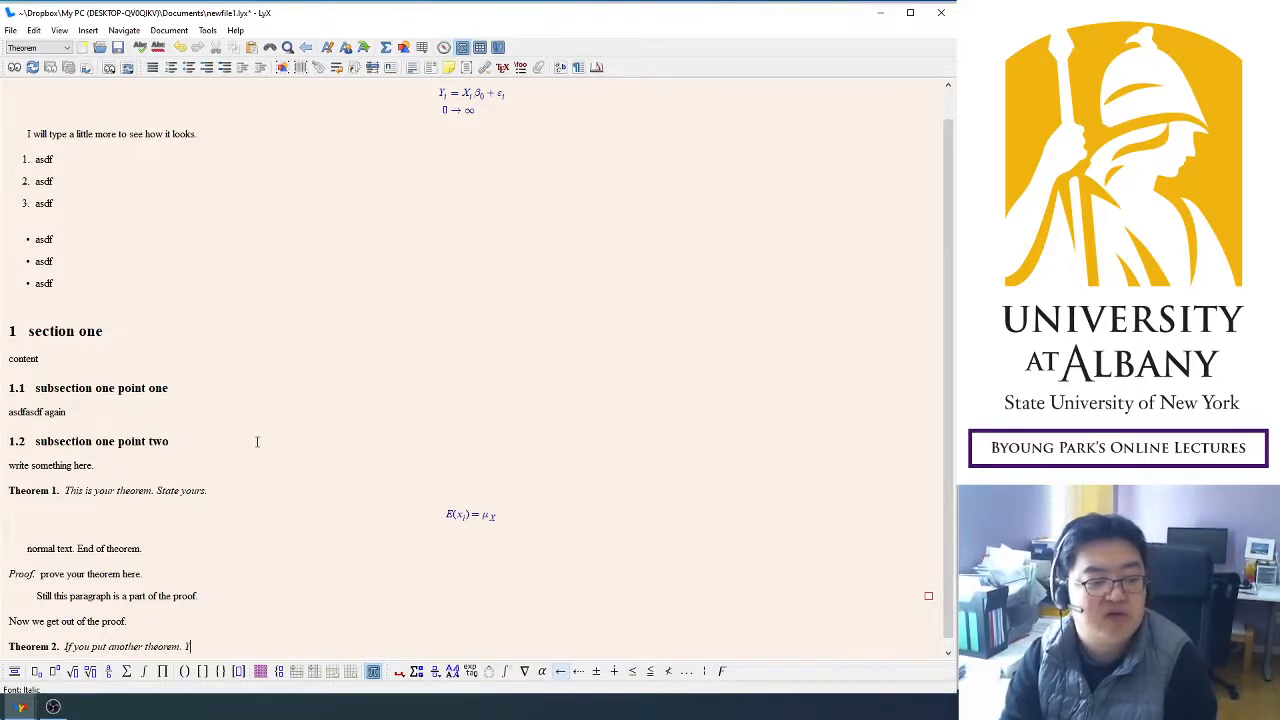
text(, )
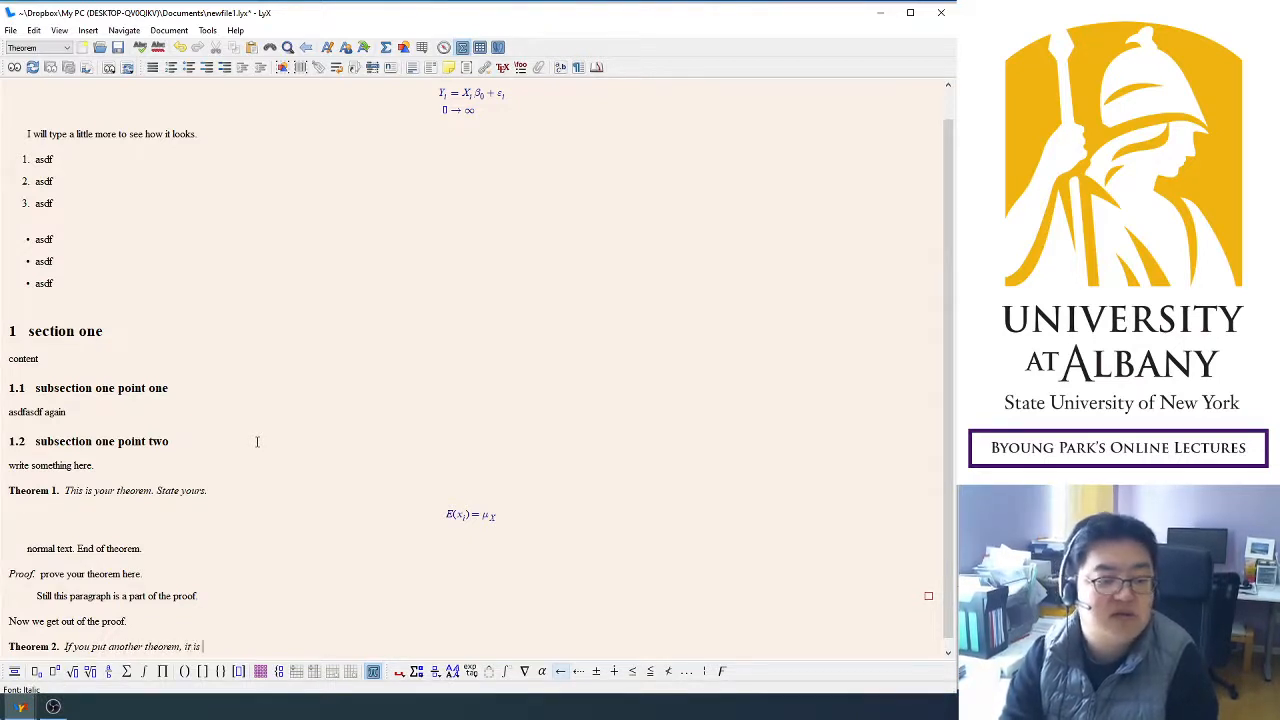
text(it is automatically nu)
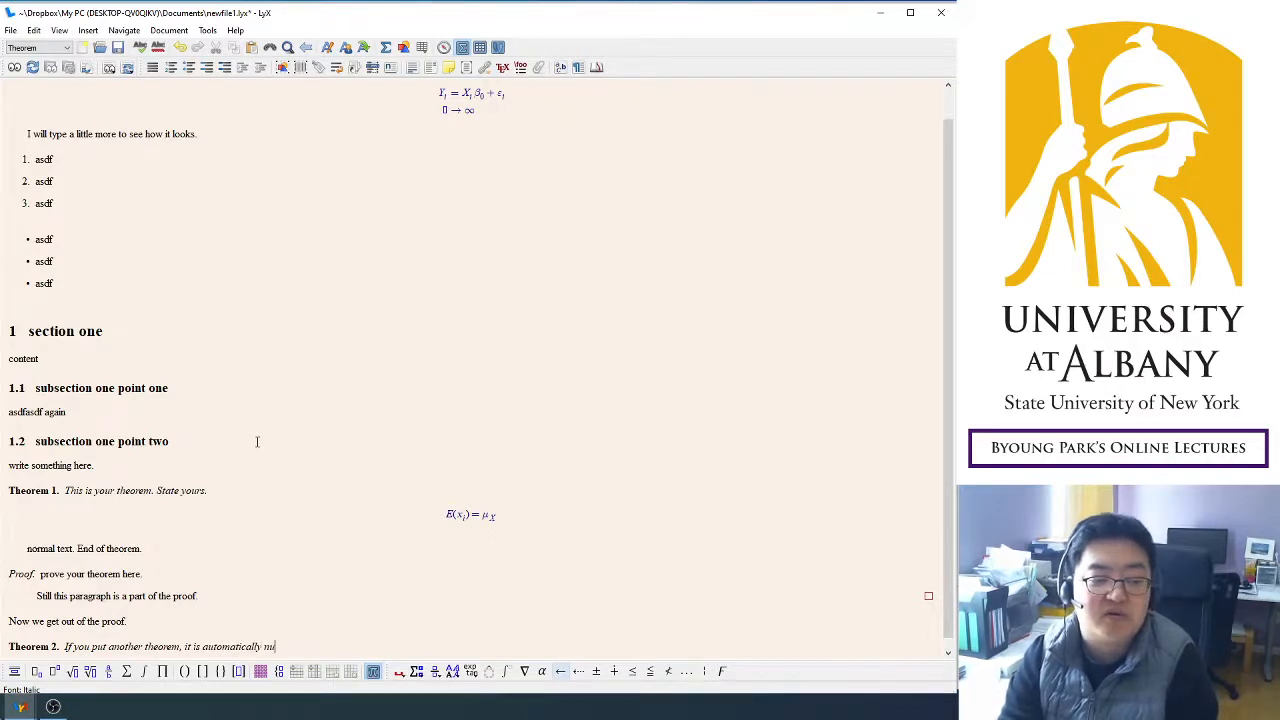
text(mbered.)
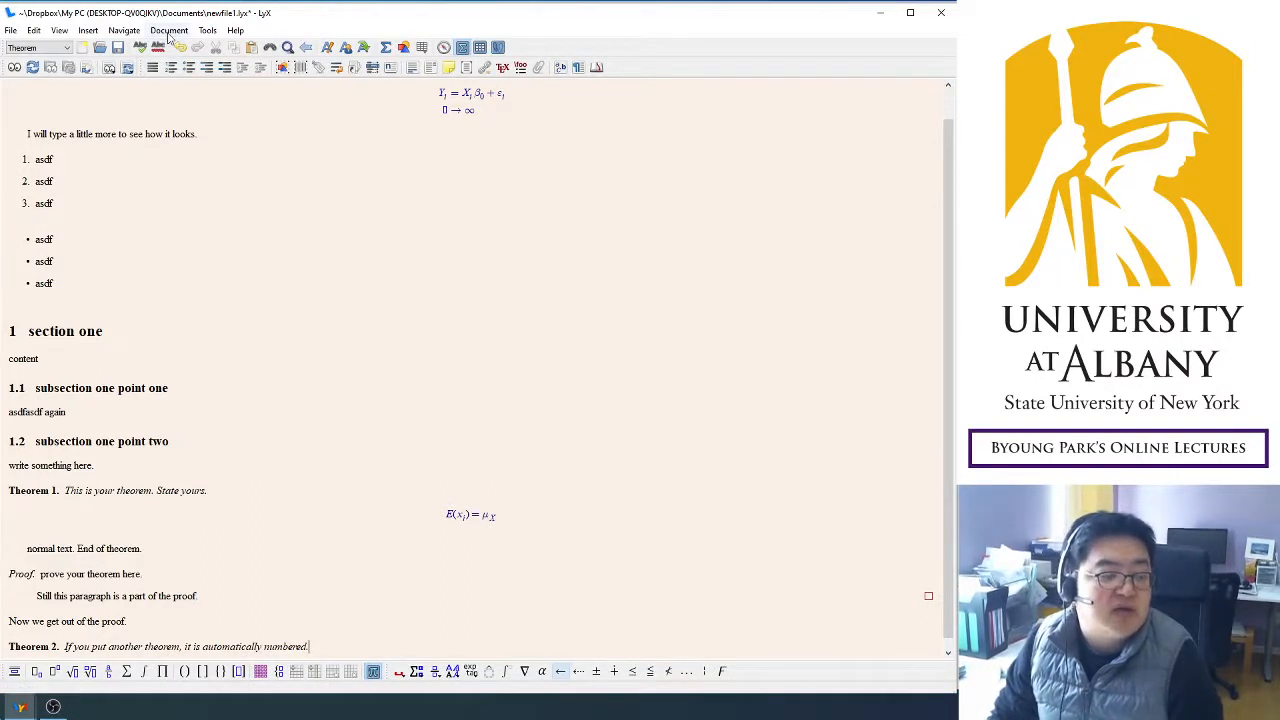
scroll(374, 260, down, 1)
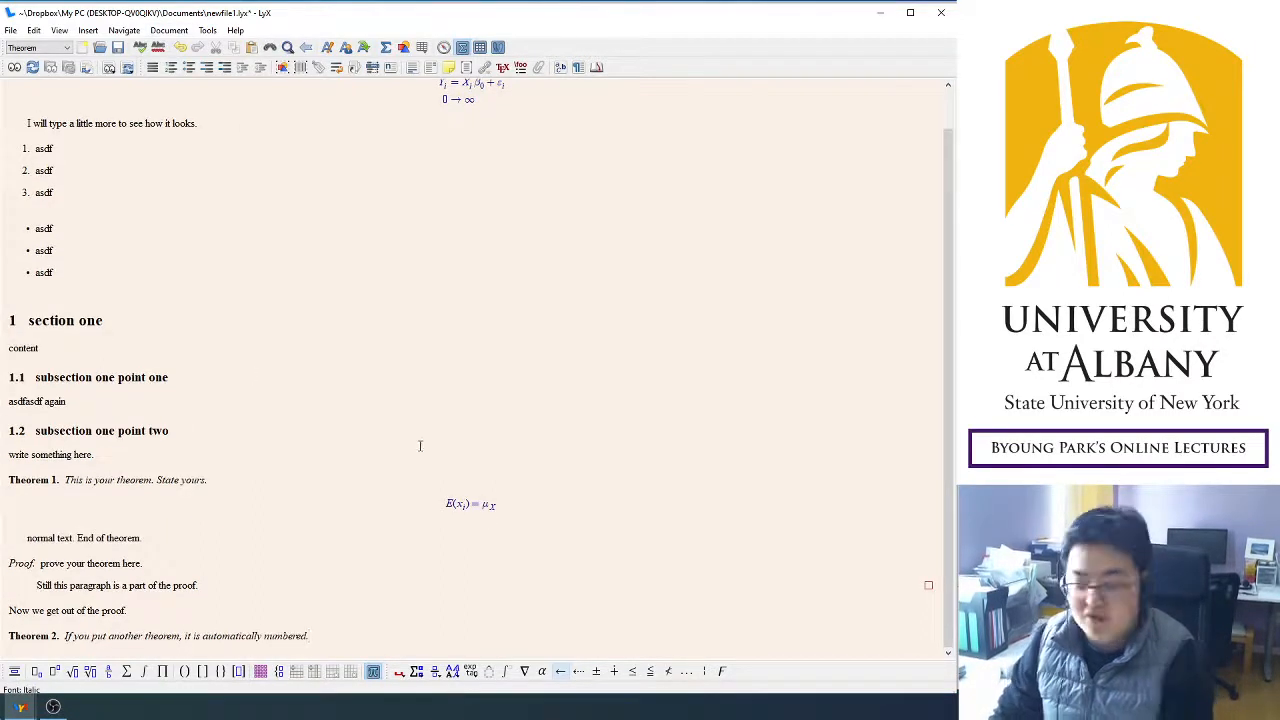
Add a Standard paragraph after the second theorem reading "Let's go.".
key(Return)
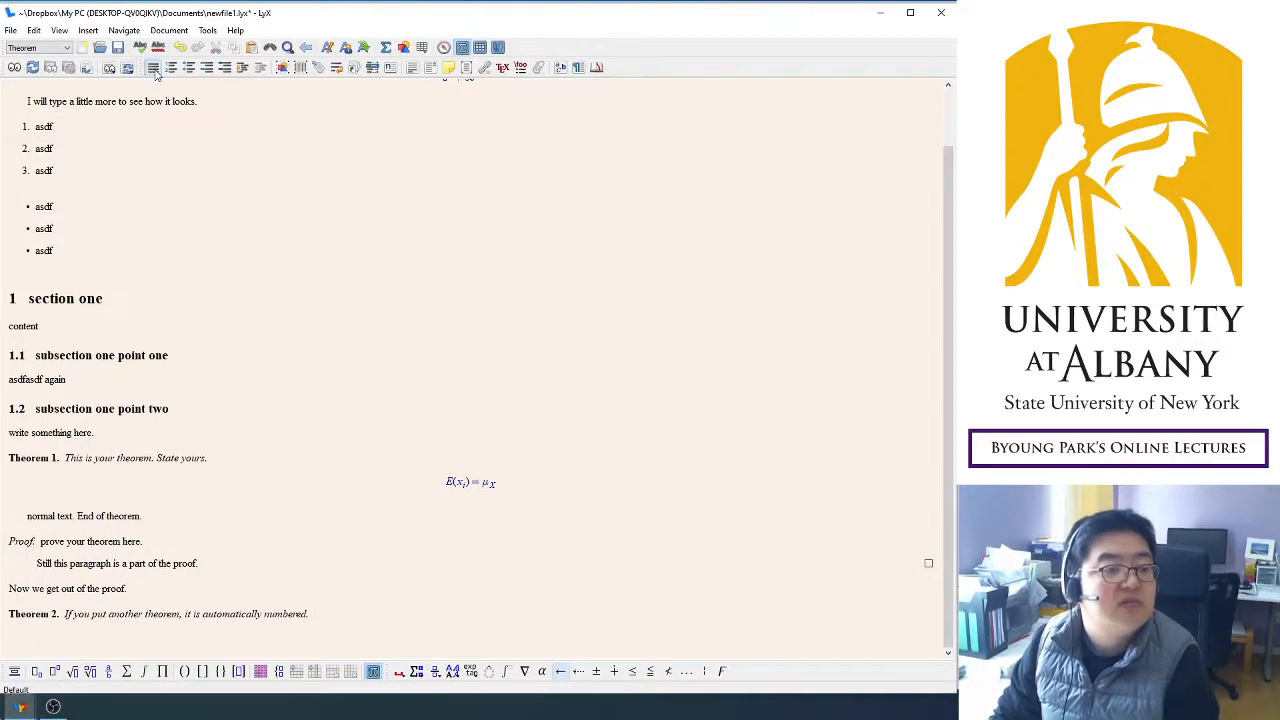
click(153, 69)
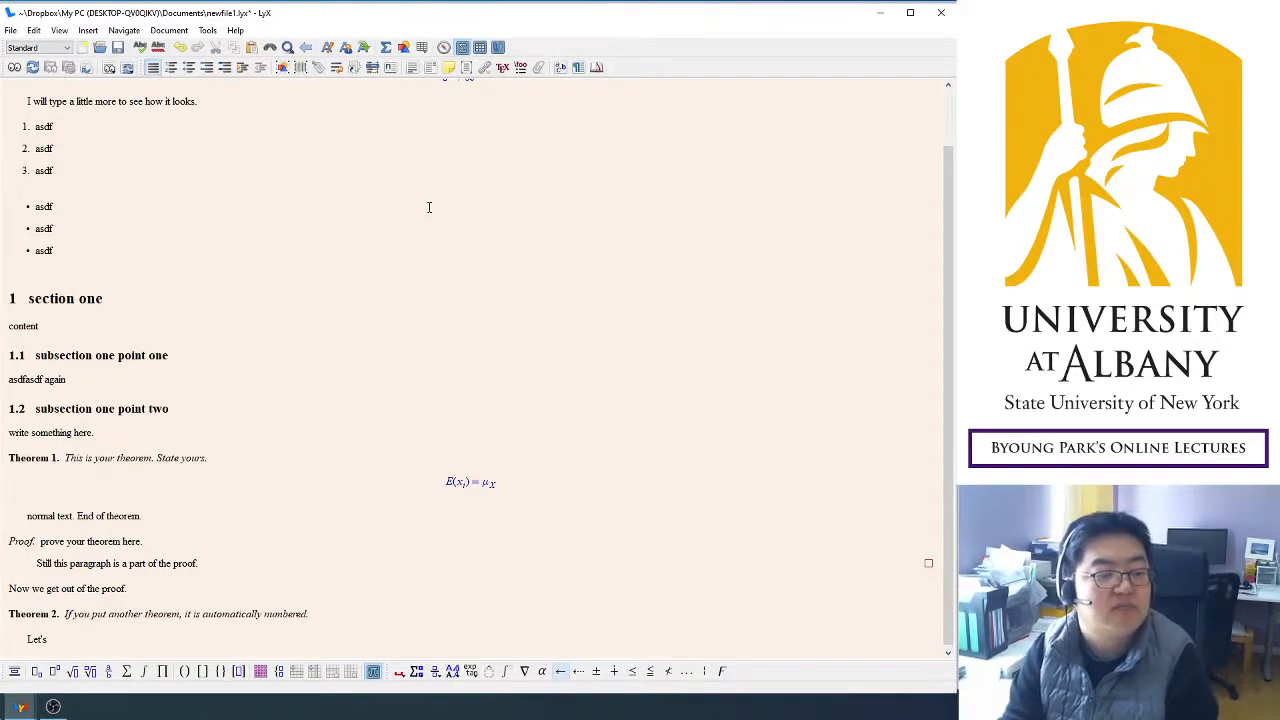
text(Let's go.)
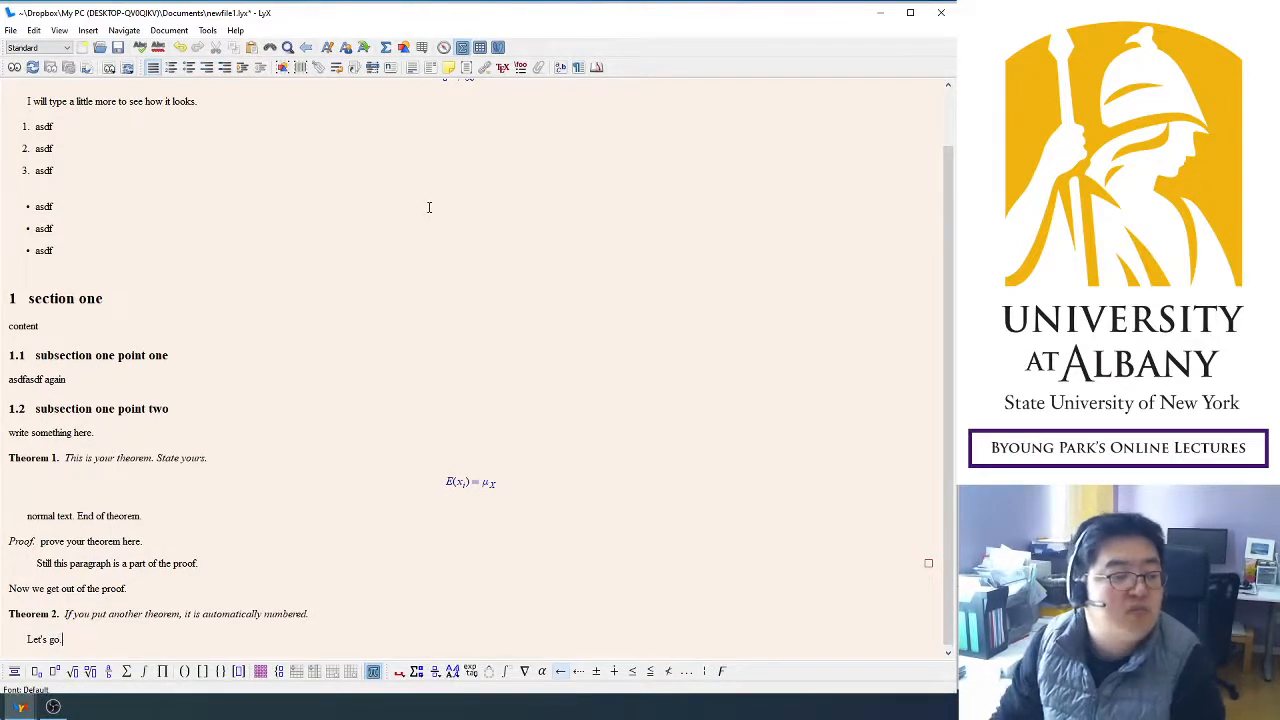
Open the document settings and examine the available theorem modules, including the description of Theorems (AMS).
click(168, 30)
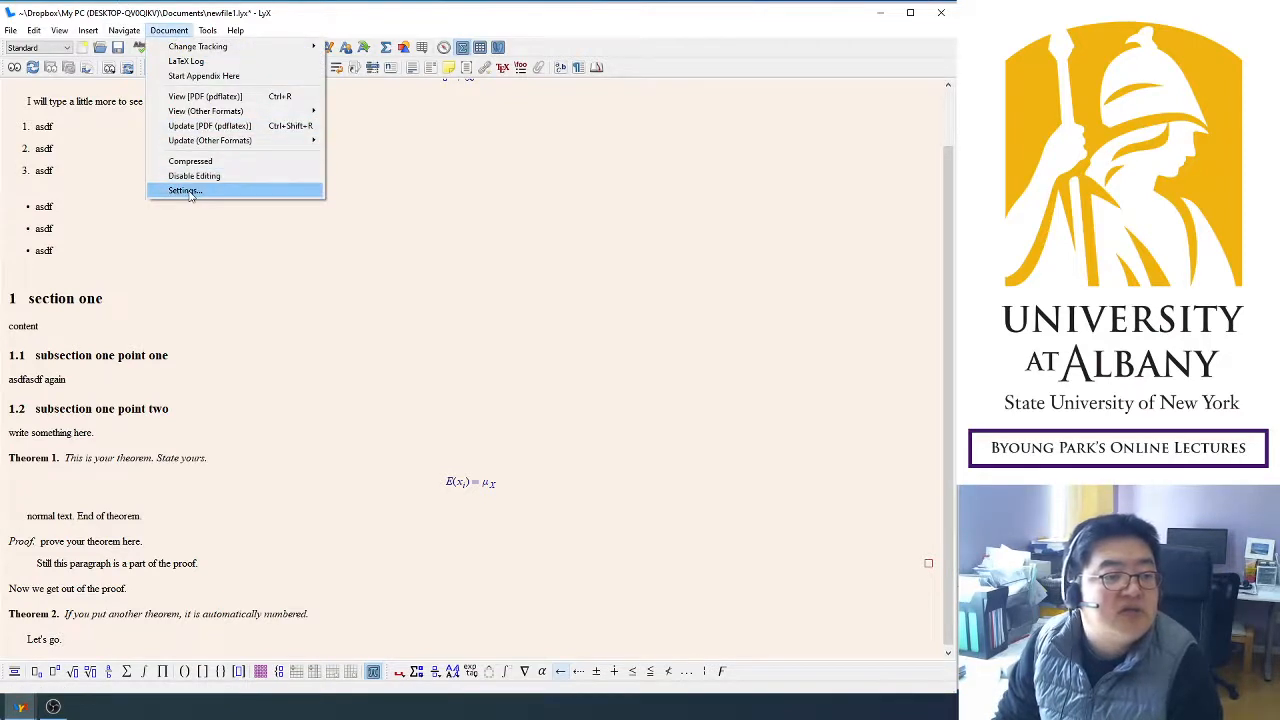
click(186, 191)
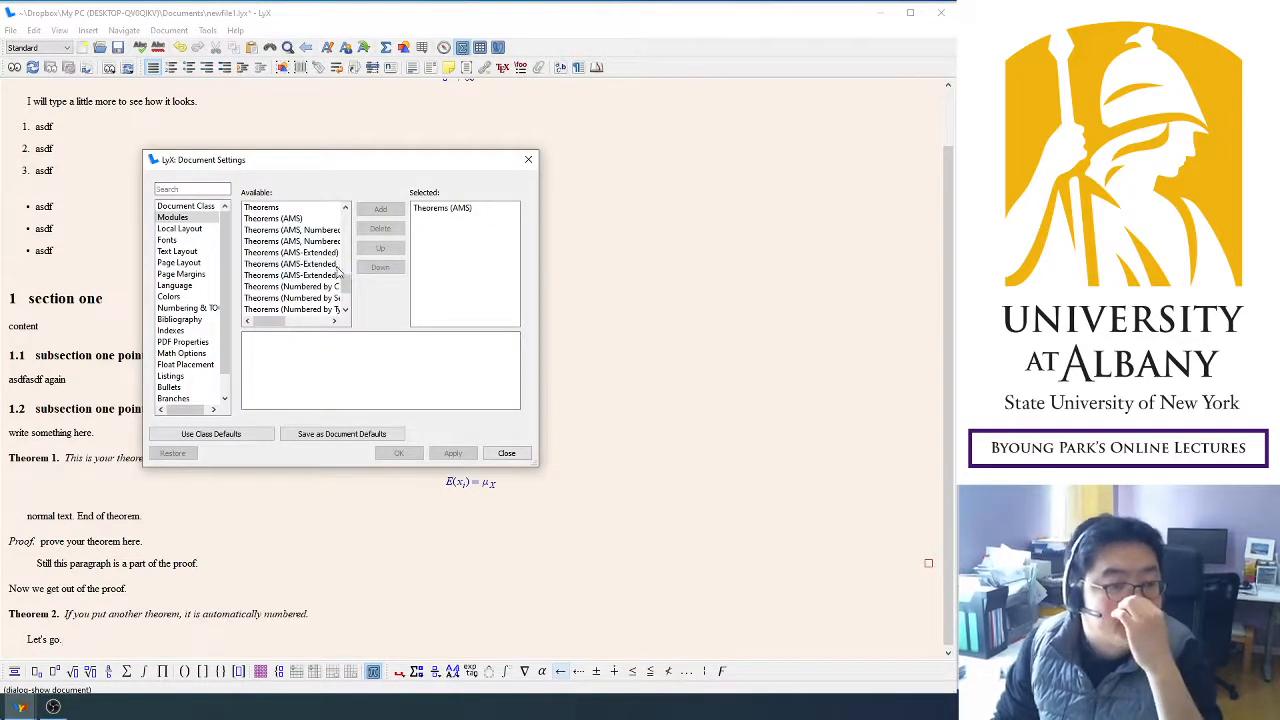
click(296, 221)
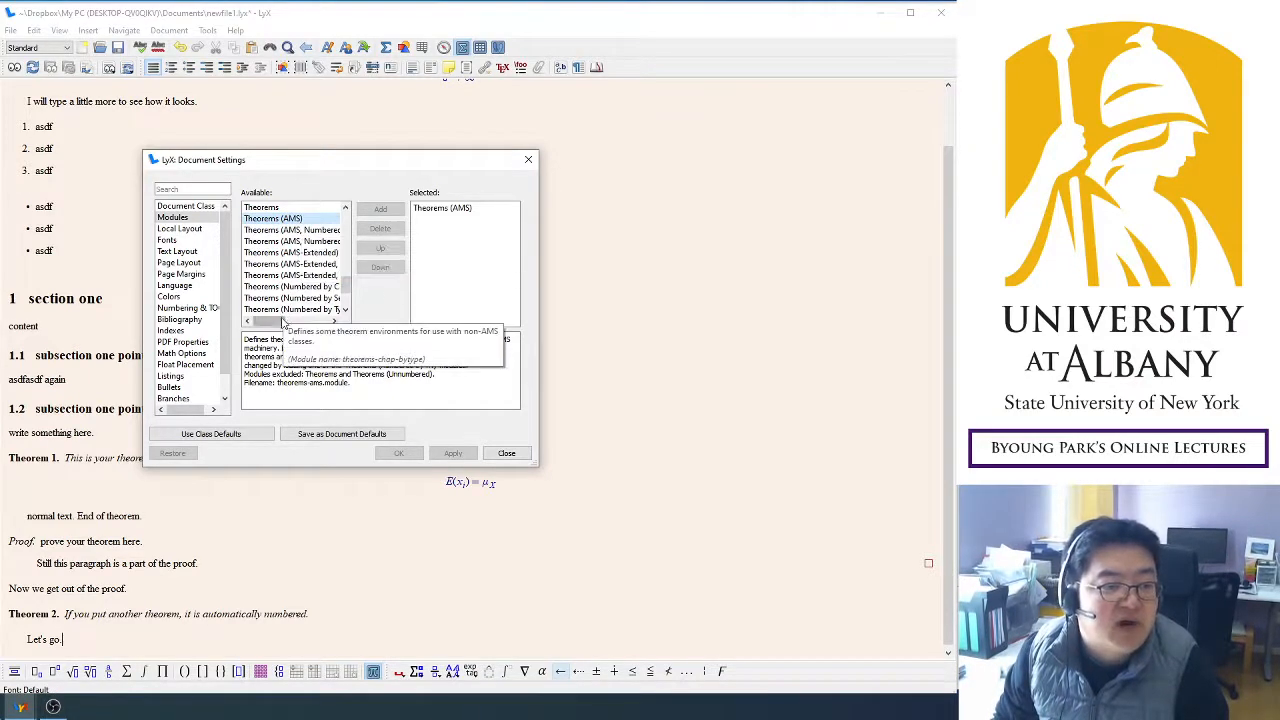
drag(283, 323, 294, 326)
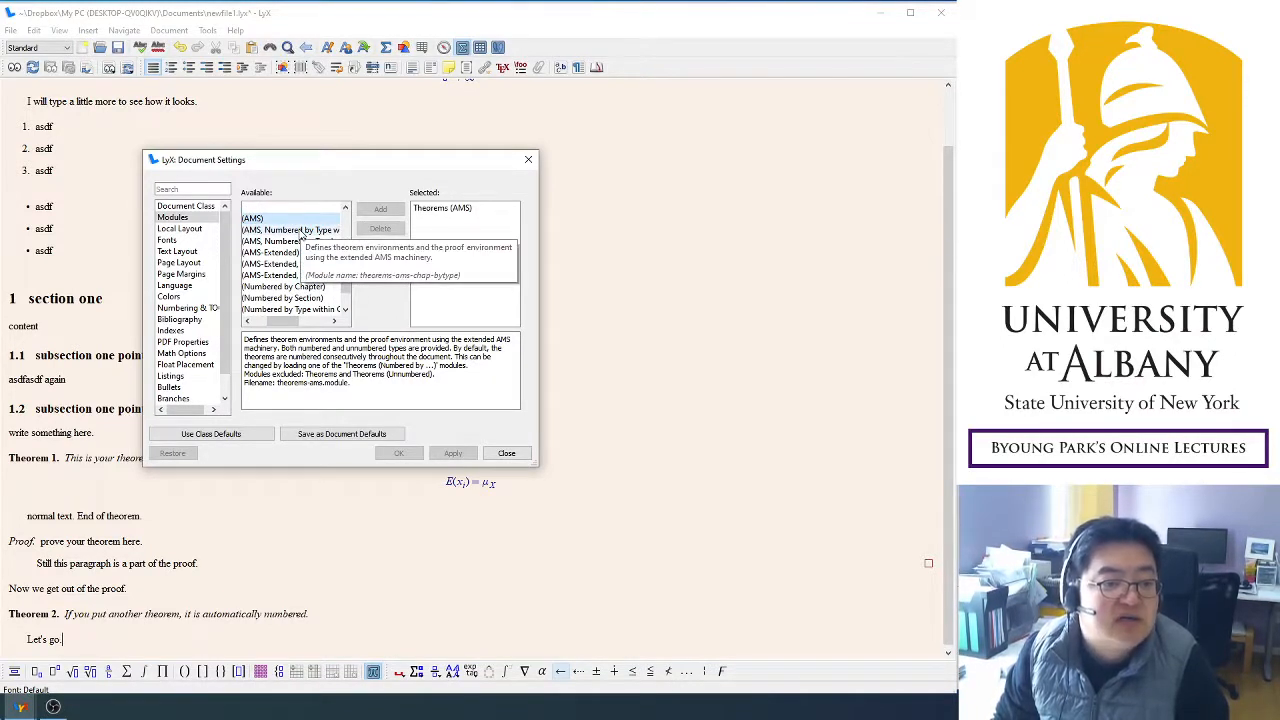
drag(285, 323, 255, 323)
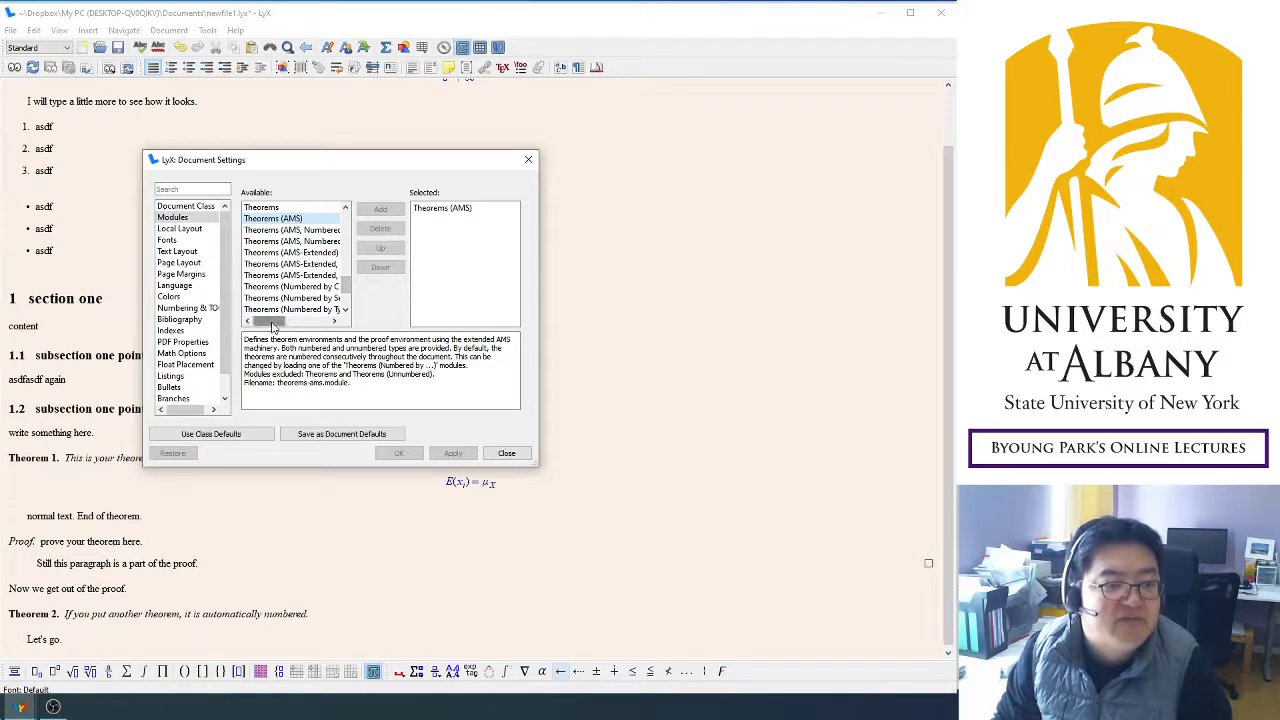
Add the Theorems (AMS-Extended) module to the selected modules and remove it again.
click(292, 254)
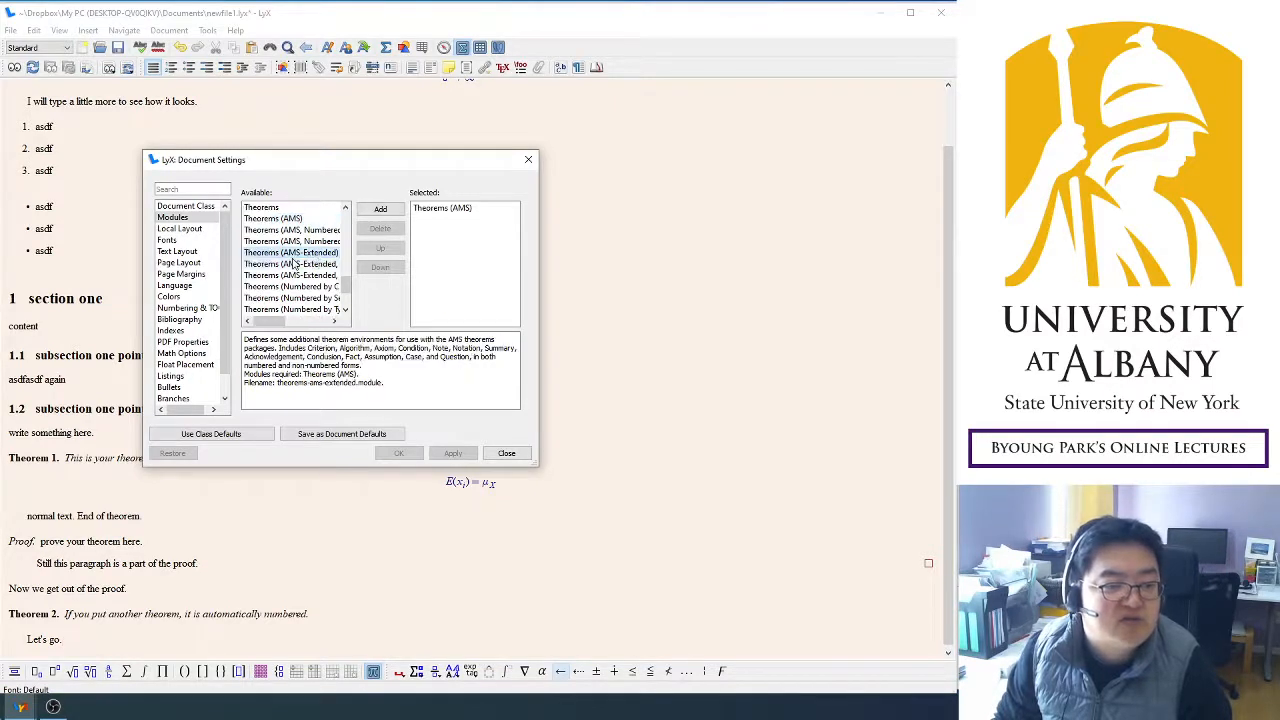
click(378, 210)
click(455, 219)
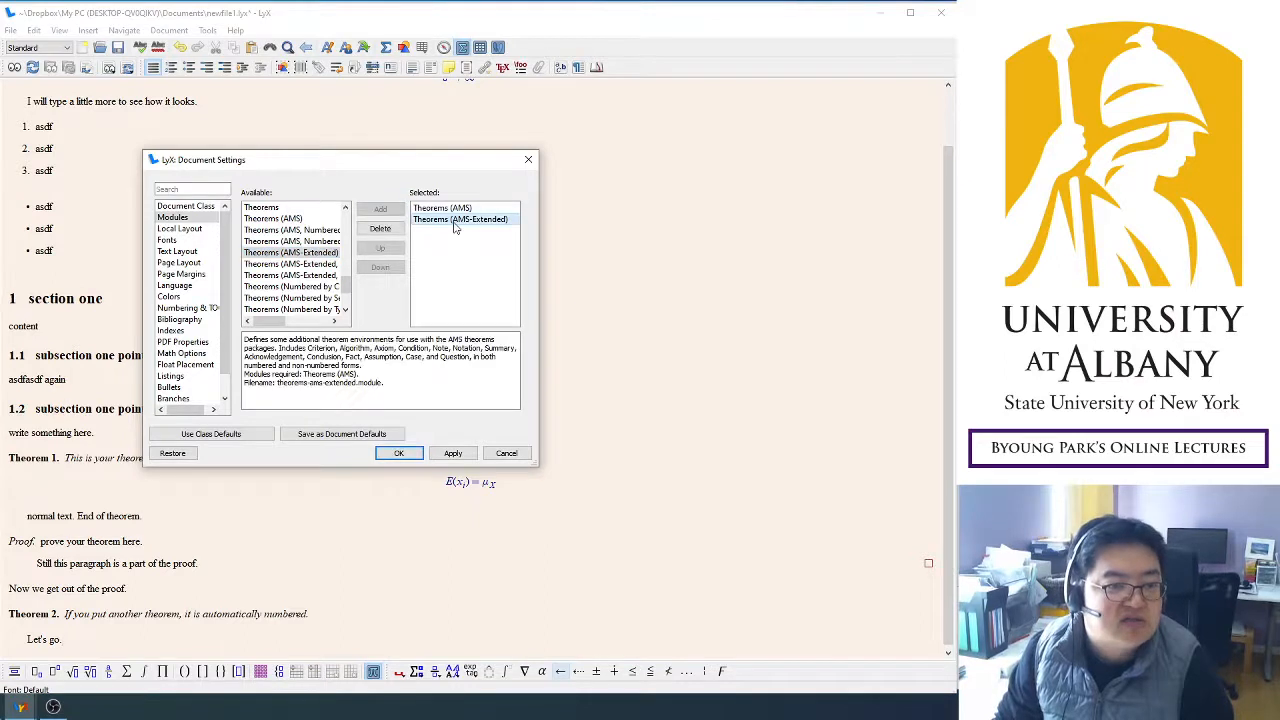
click(379, 229)
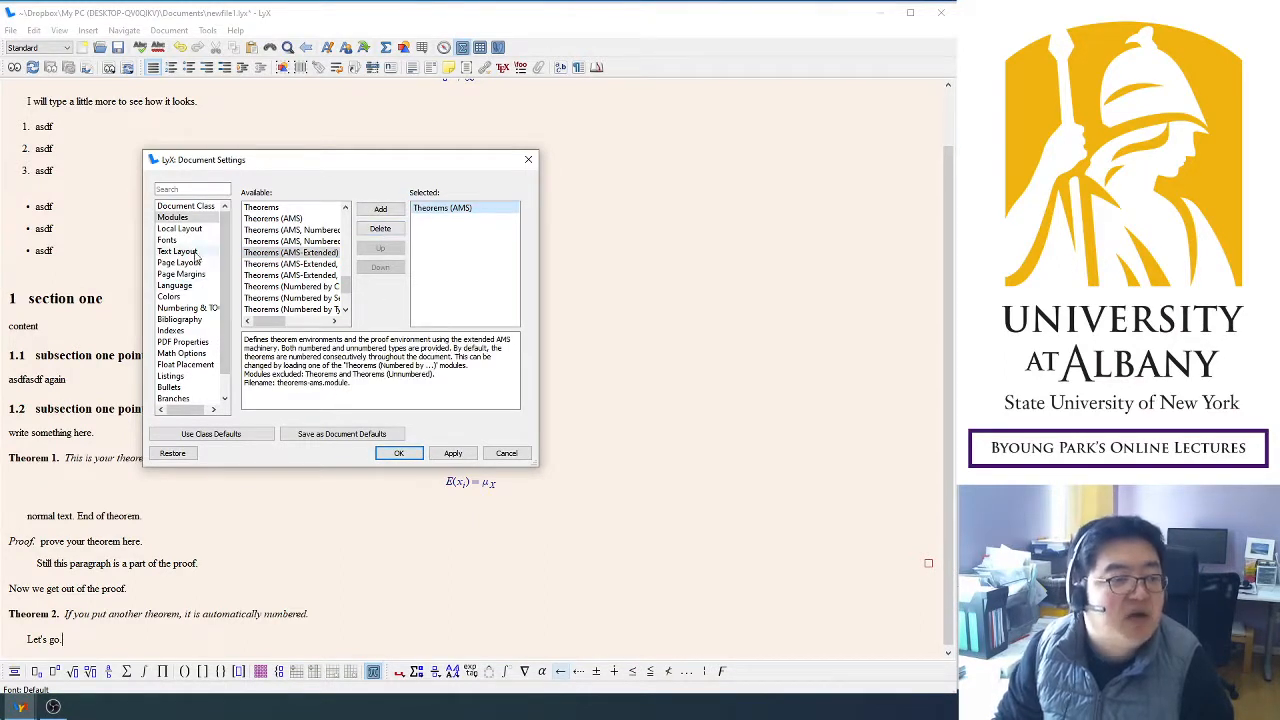
Look through the base font size options in the document's font settings, keeping Default.
click(167, 241)
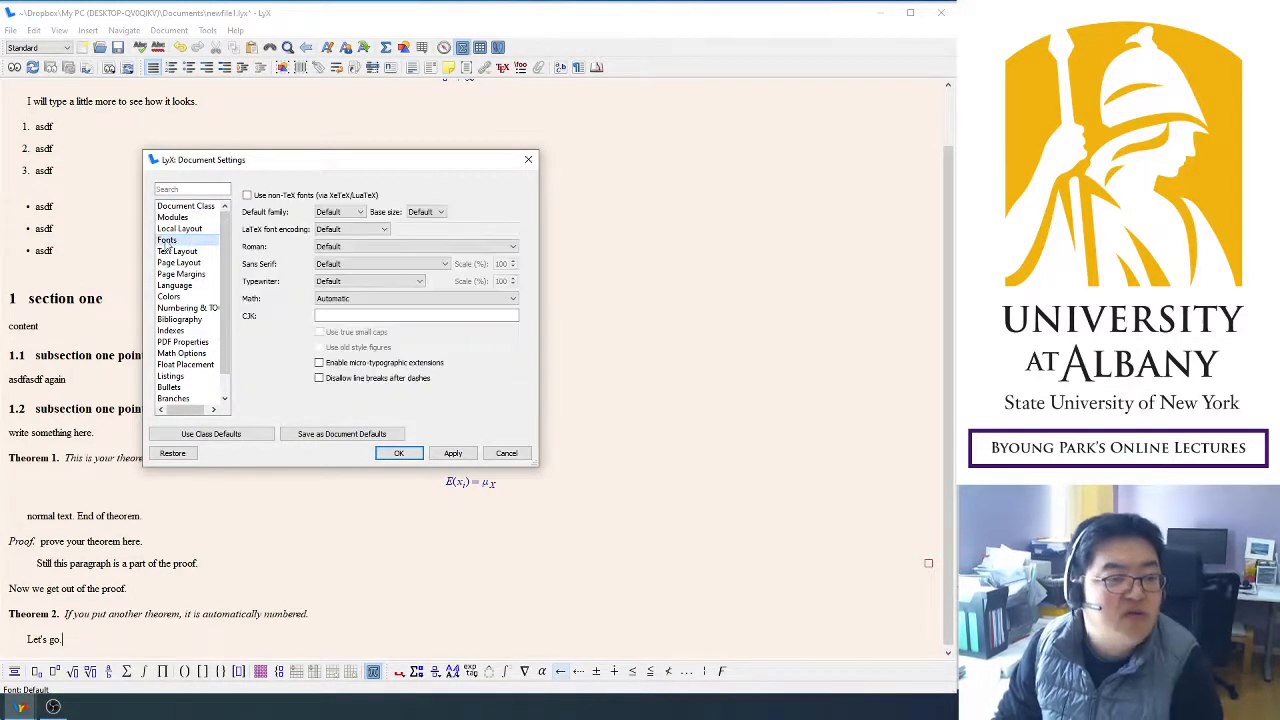
click(435, 212)
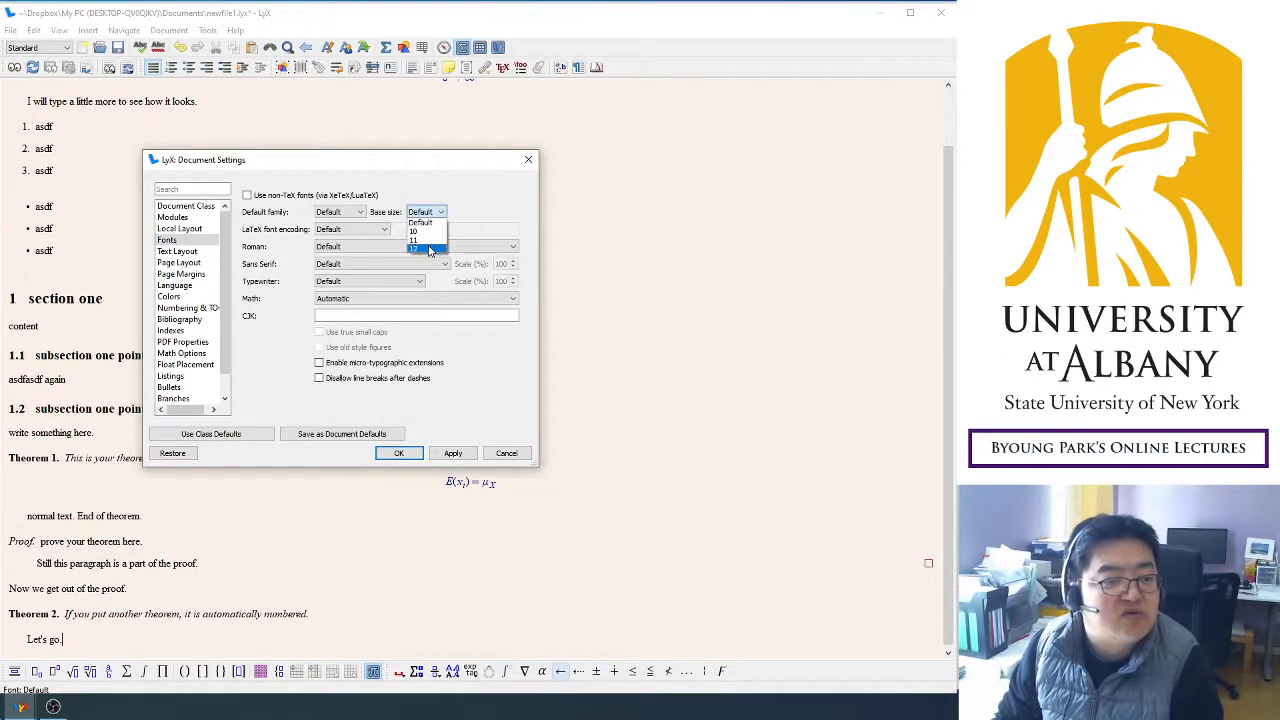
click(432, 223)
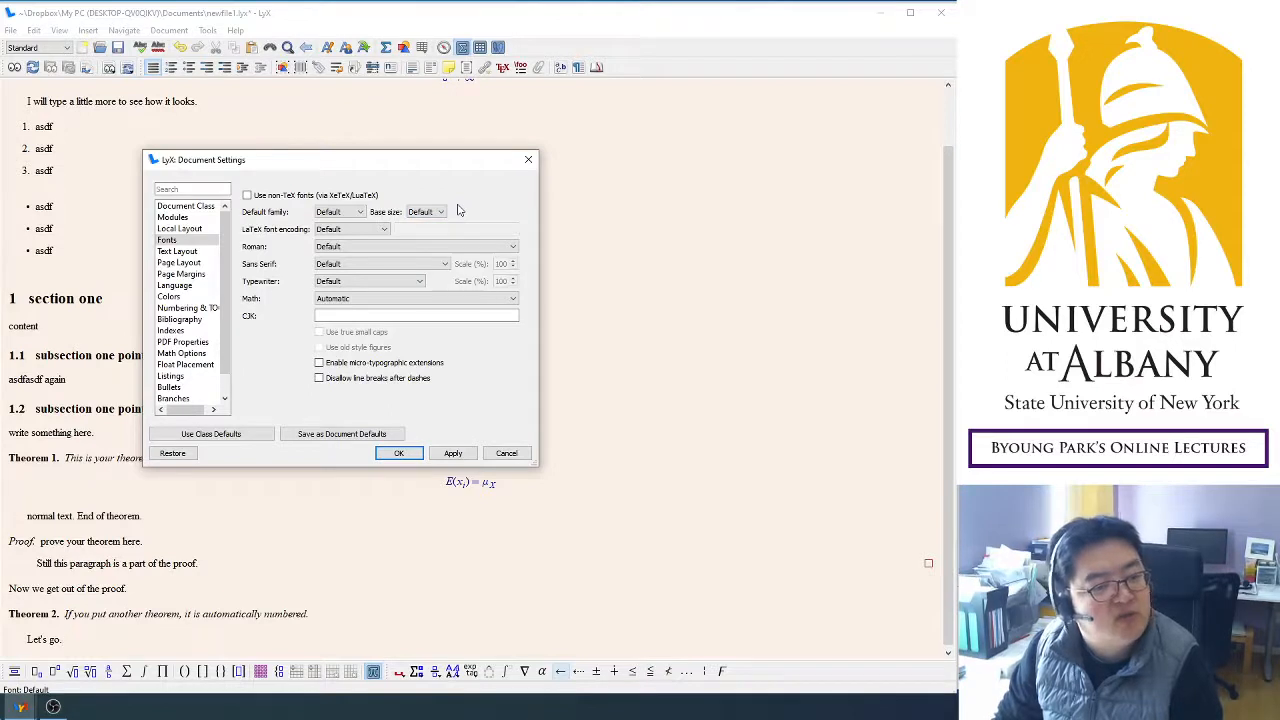
click(424, 214)
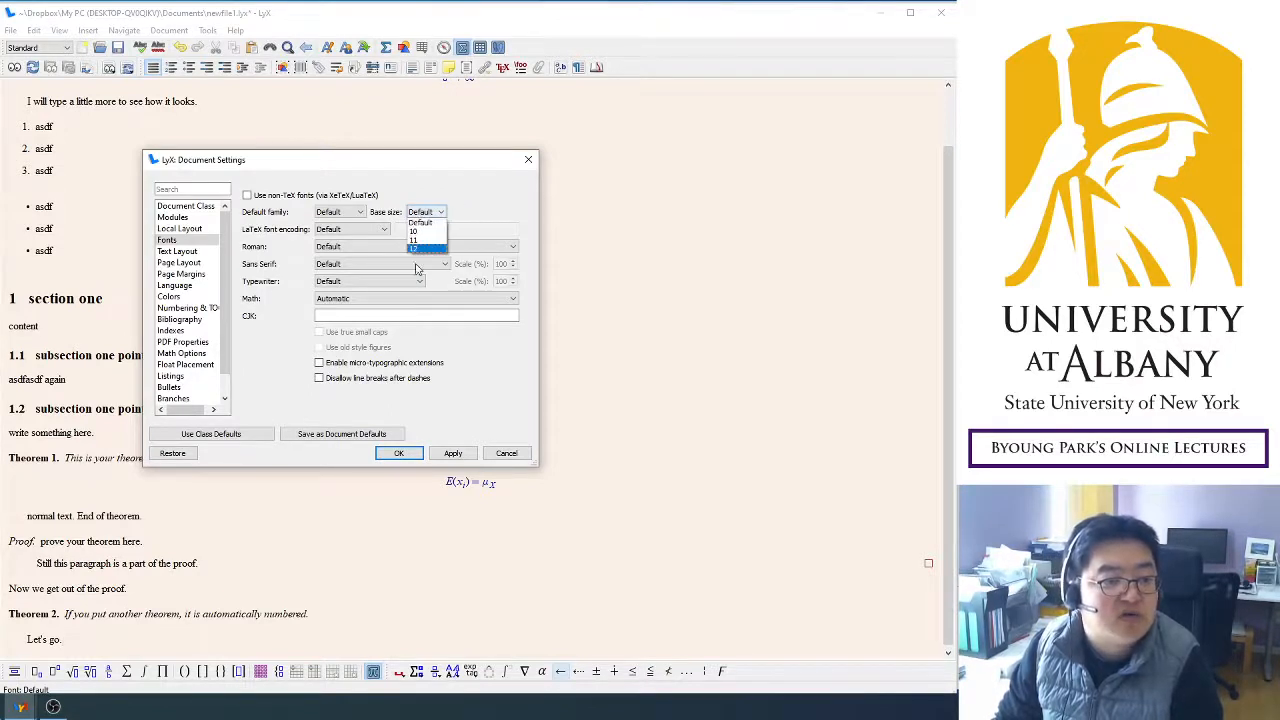
click(428, 223)
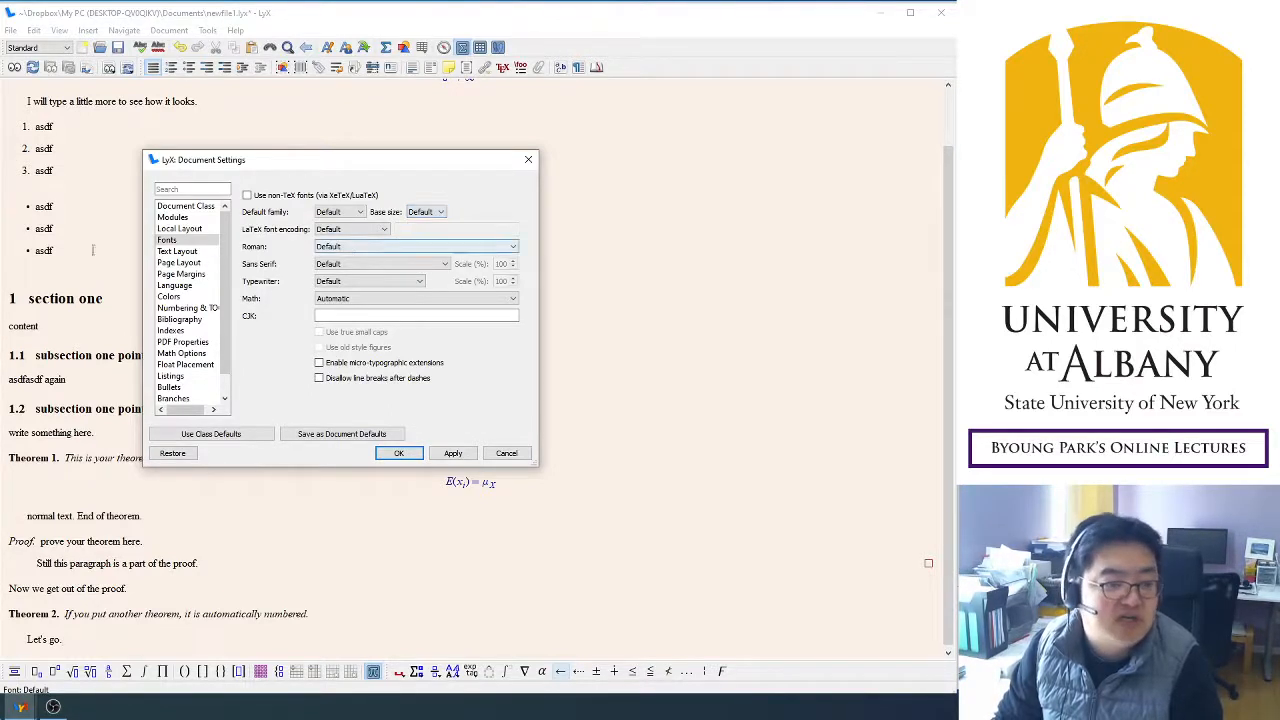
Set the document's line spacing to OneHalf in the text layout settings.
click(177, 252)
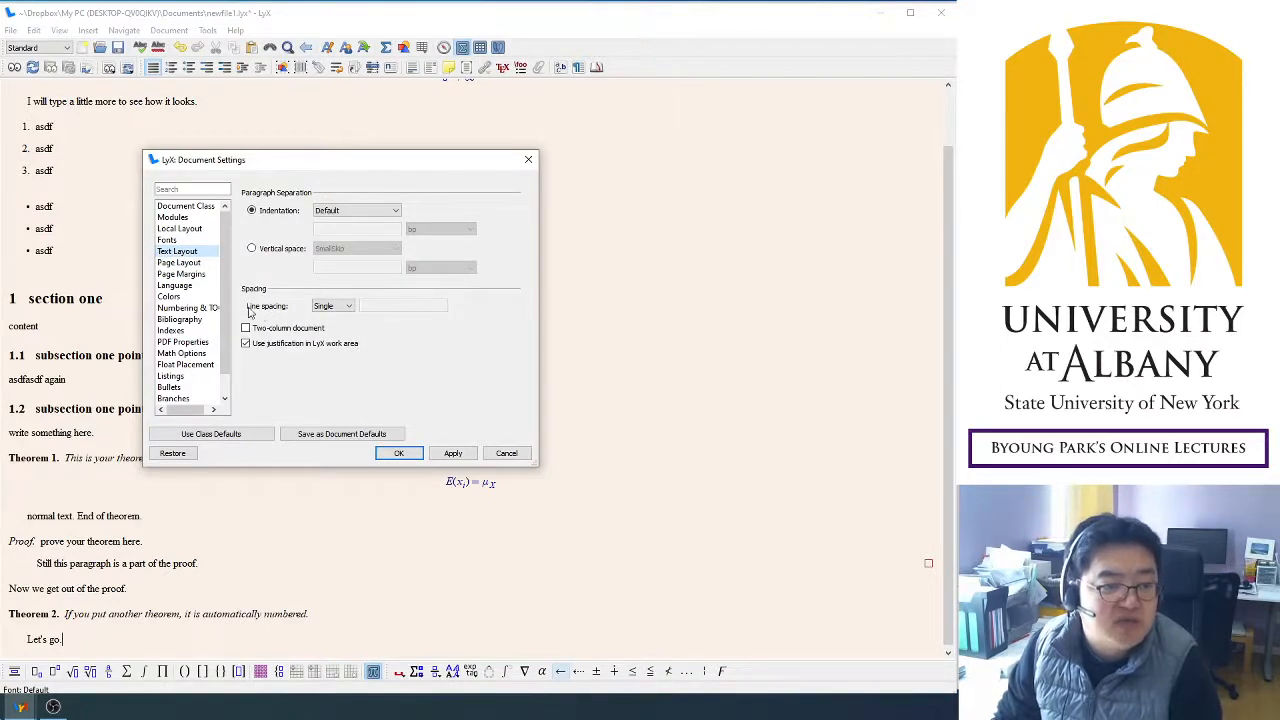
click(326, 306)
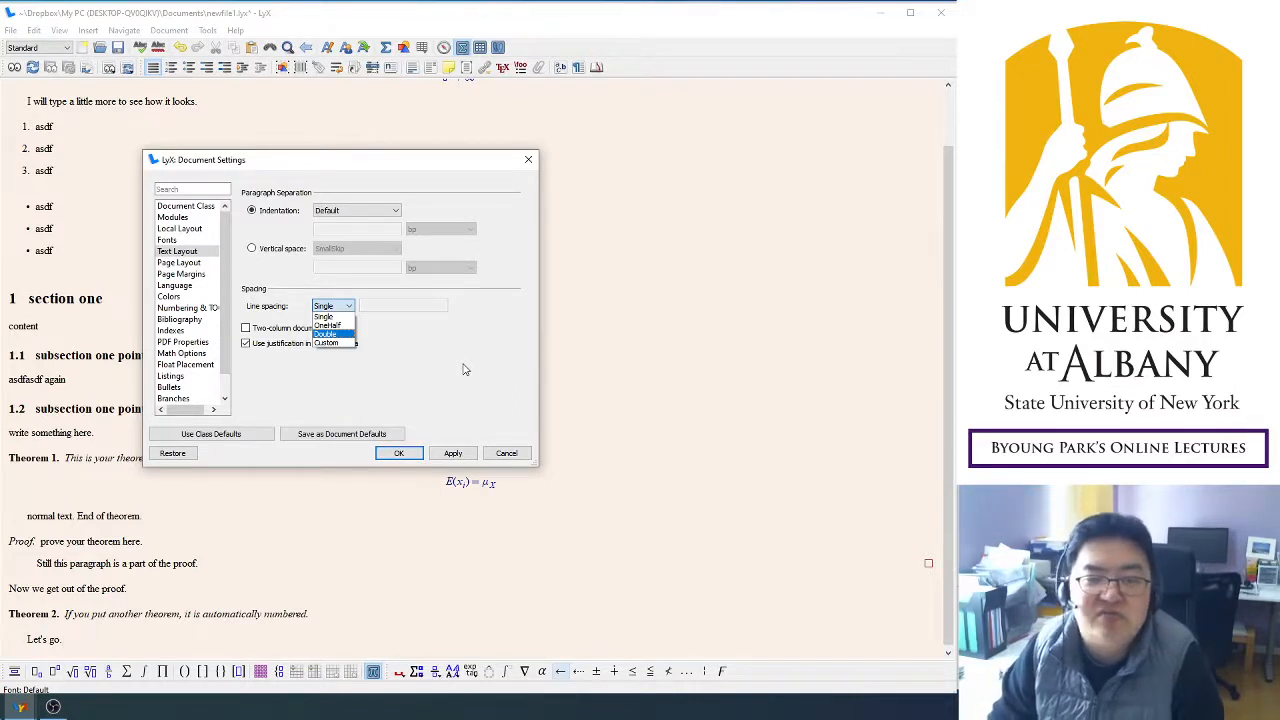
click(329, 326)
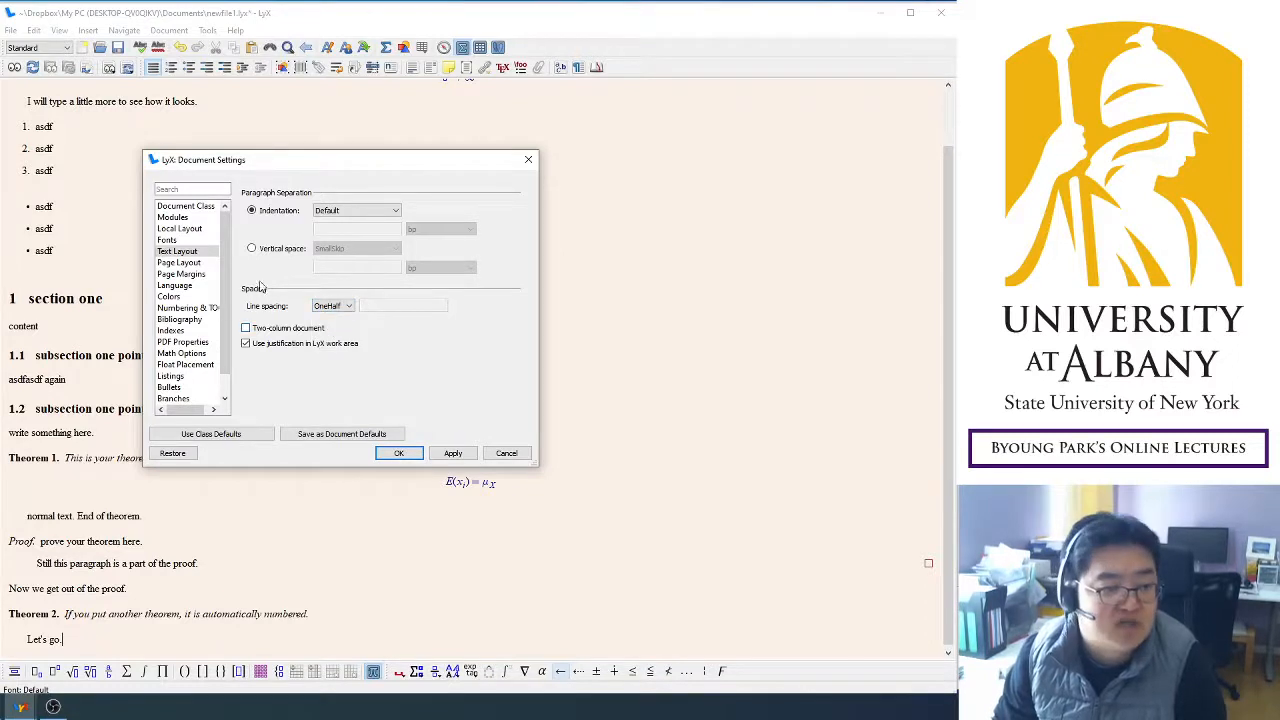
Look through the page style options in the page layout settings, keeping Default.
click(189, 264)
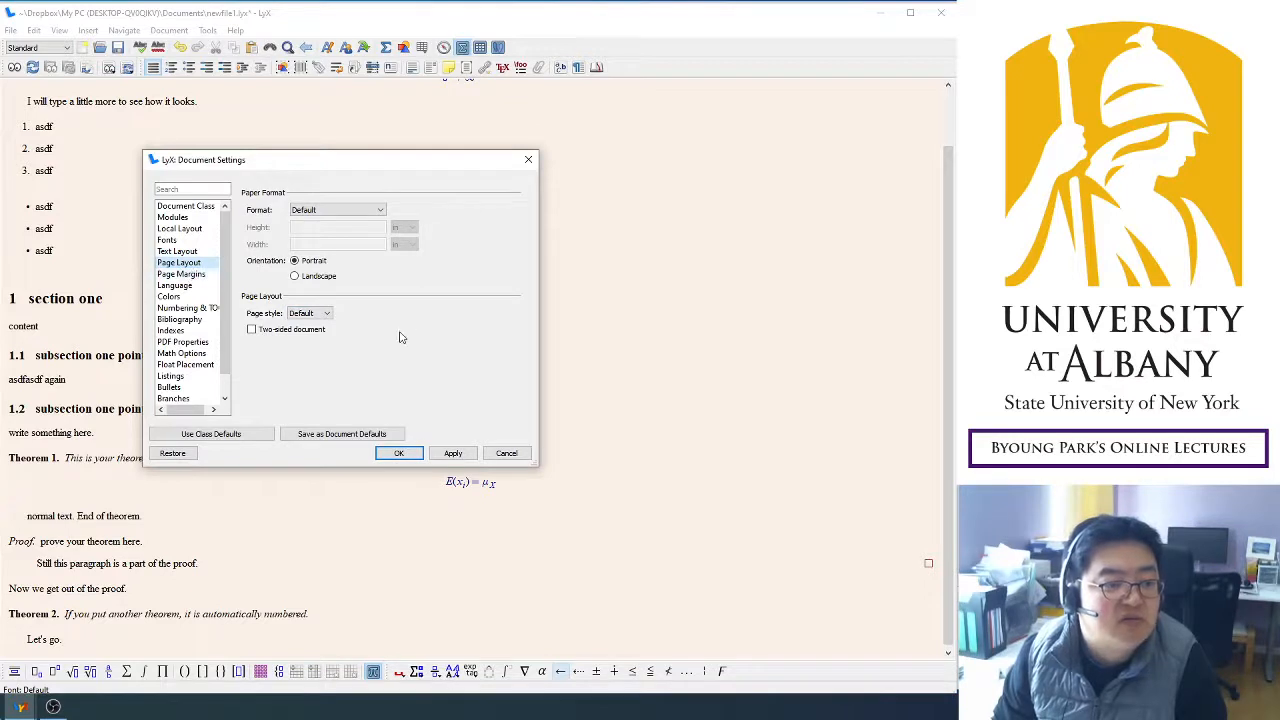
click(323, 315)
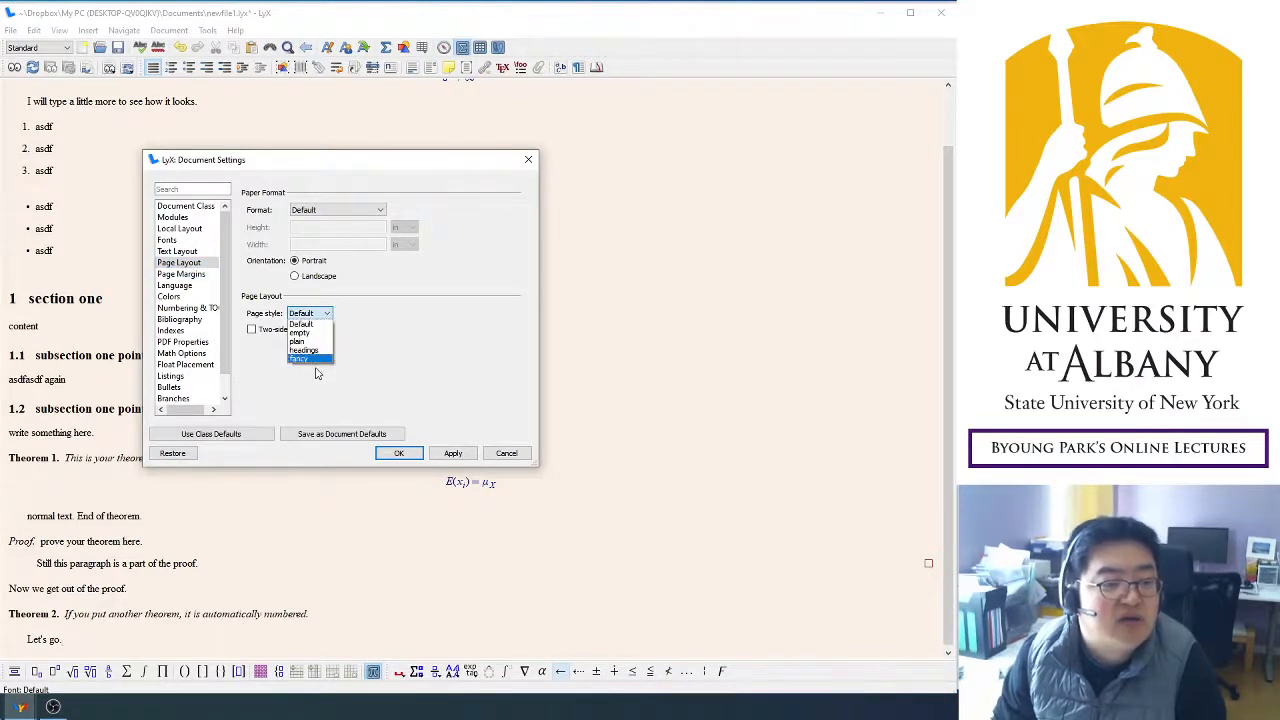
click(320, 326)
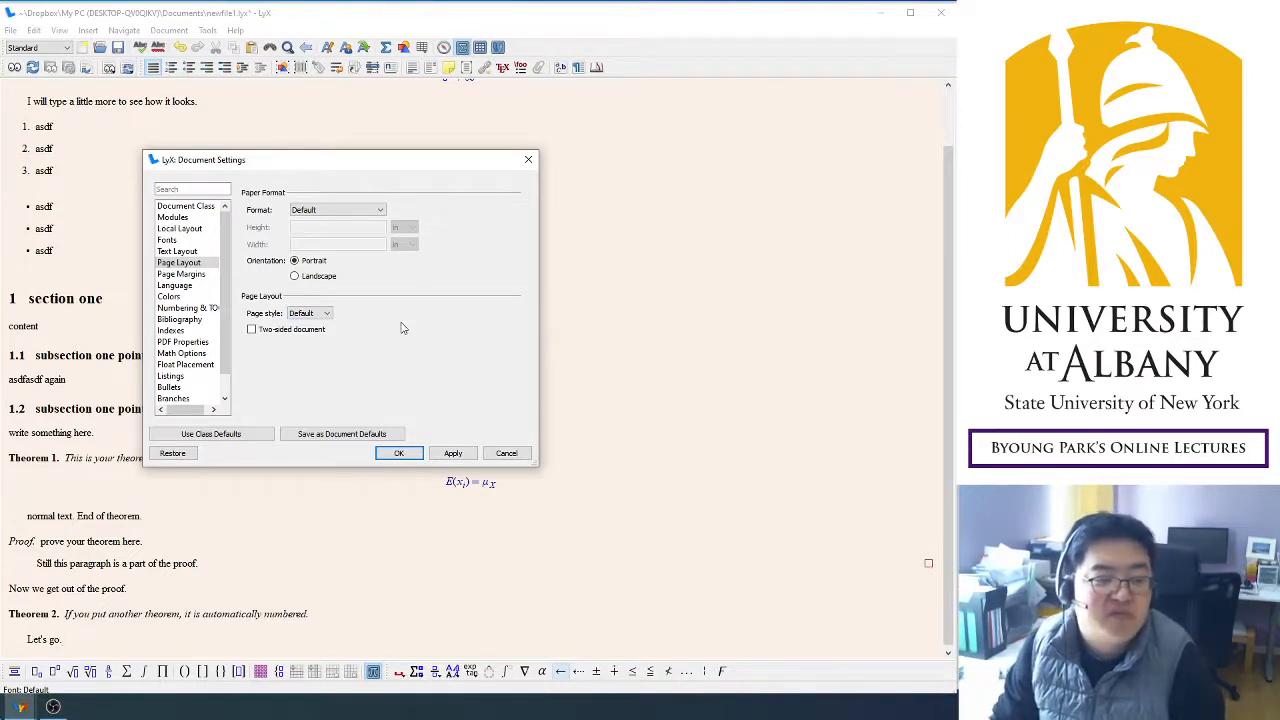
click(321, 313)
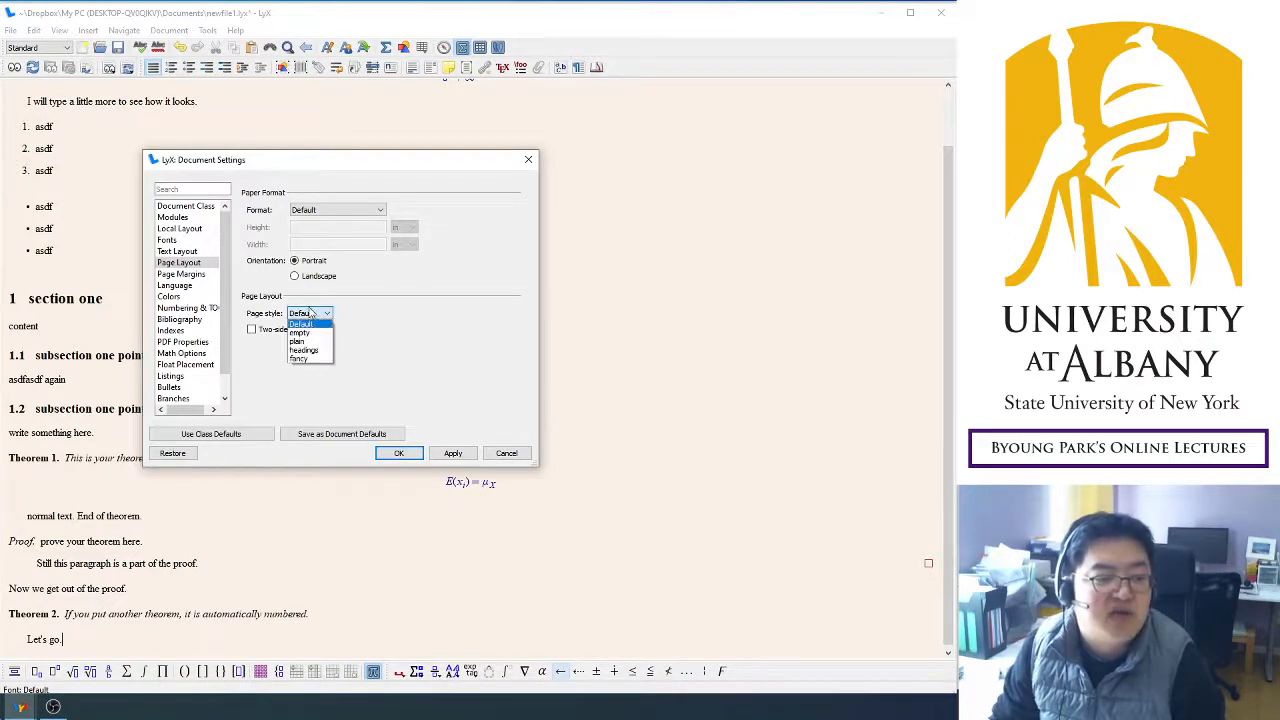
click(433, 346)
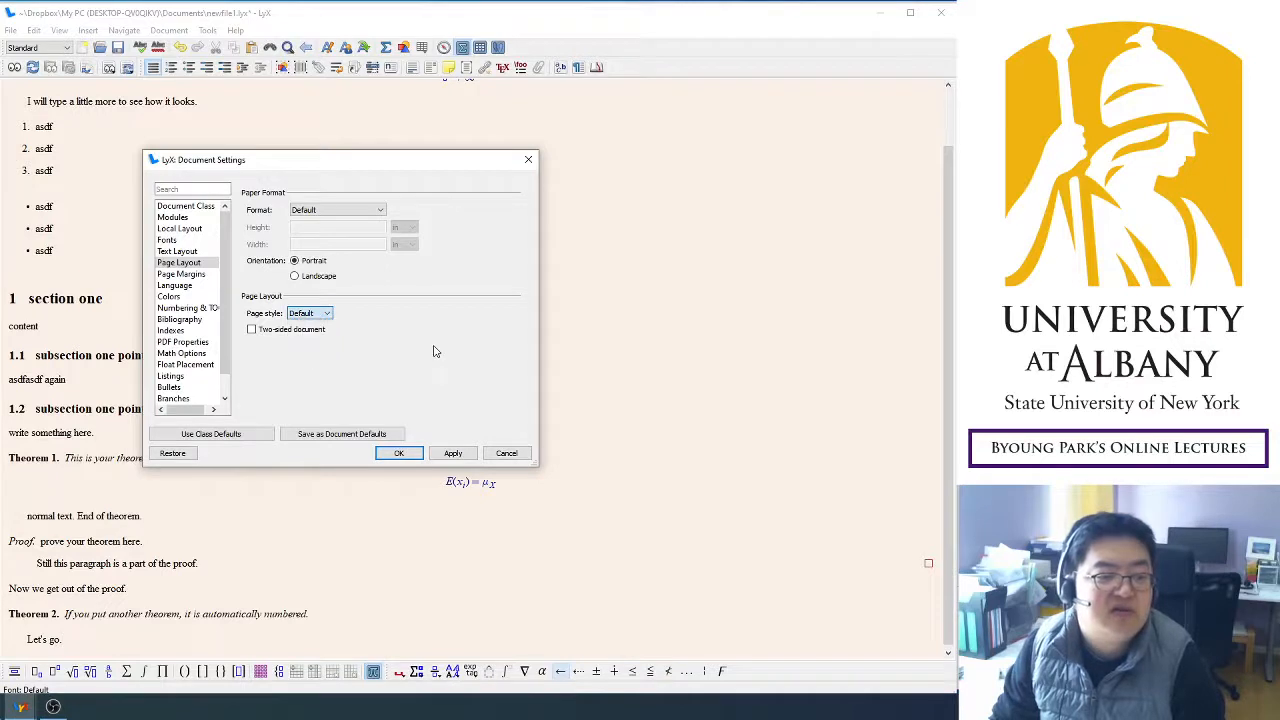
Turn off the default page margins and set the top, bottom, inner and outer margins to 1 in.
click(173, 276)
click(290, 196)
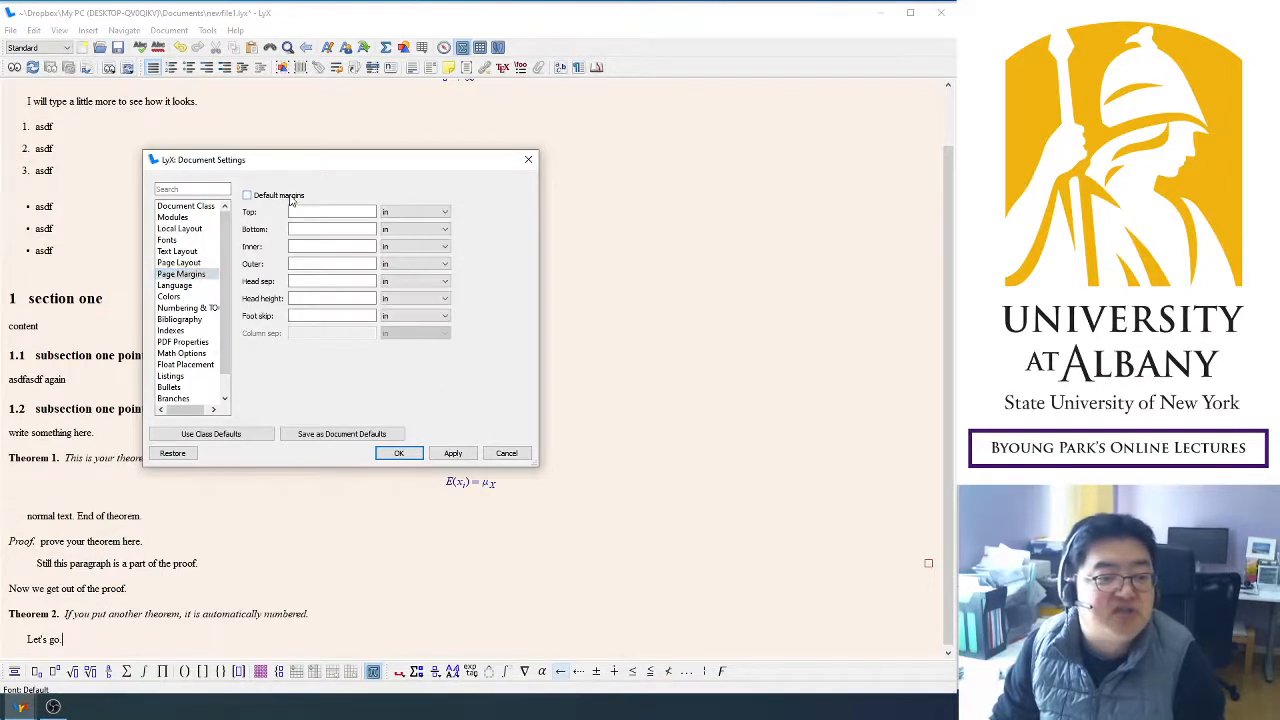
click(300, 212)
text(1)
click(303, 229)
text(1)
click(306, 246)
text(1)
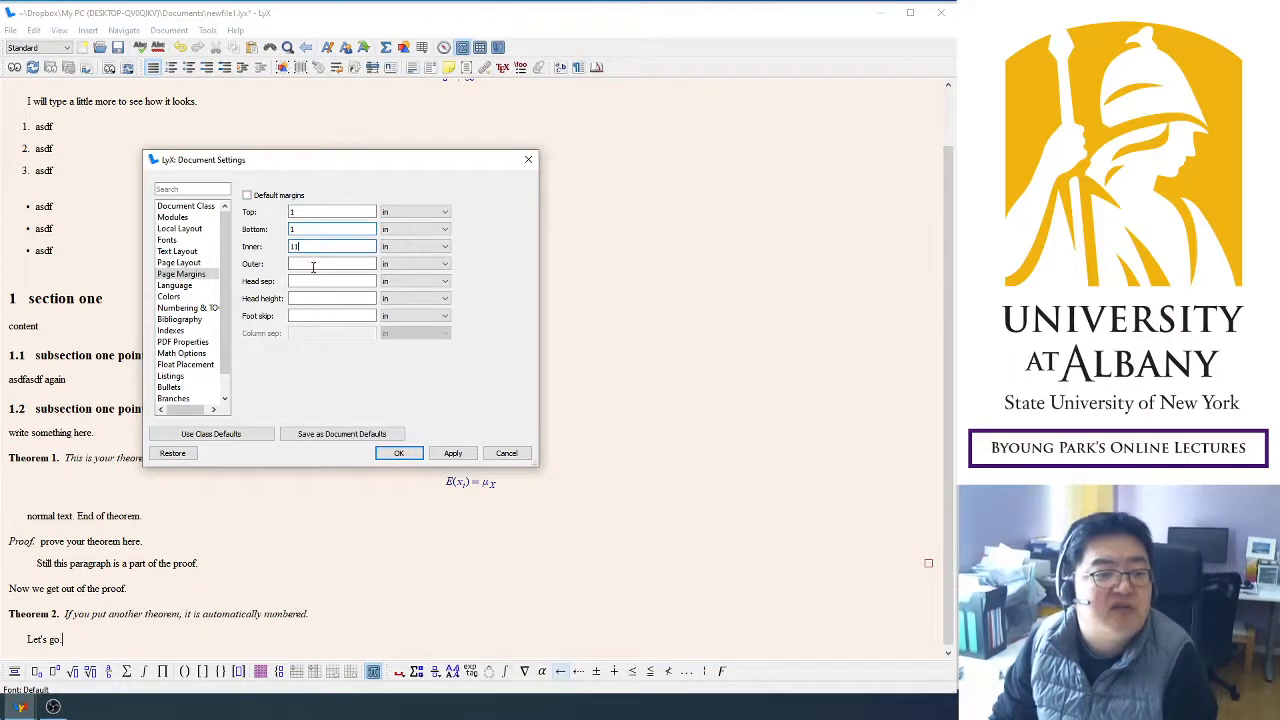
click(310, 264)
text(1)
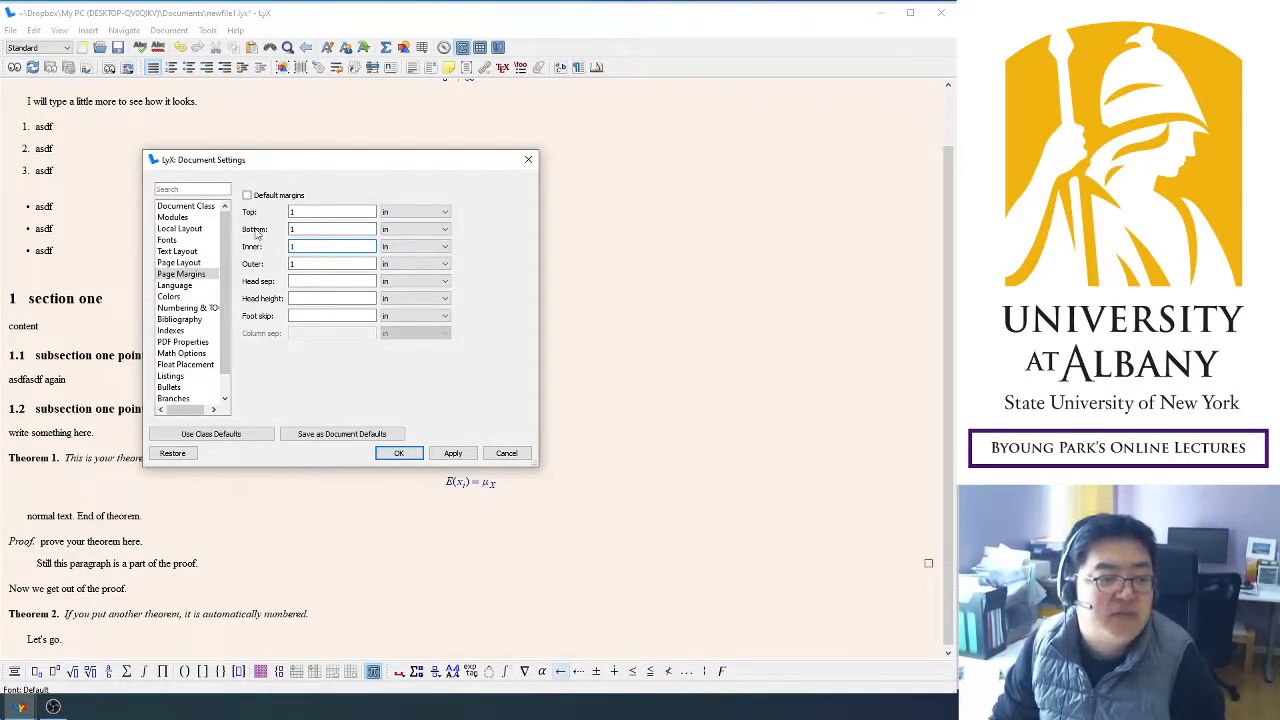
Look through the units available for the top margin, keeping inches.
click(400, 213)
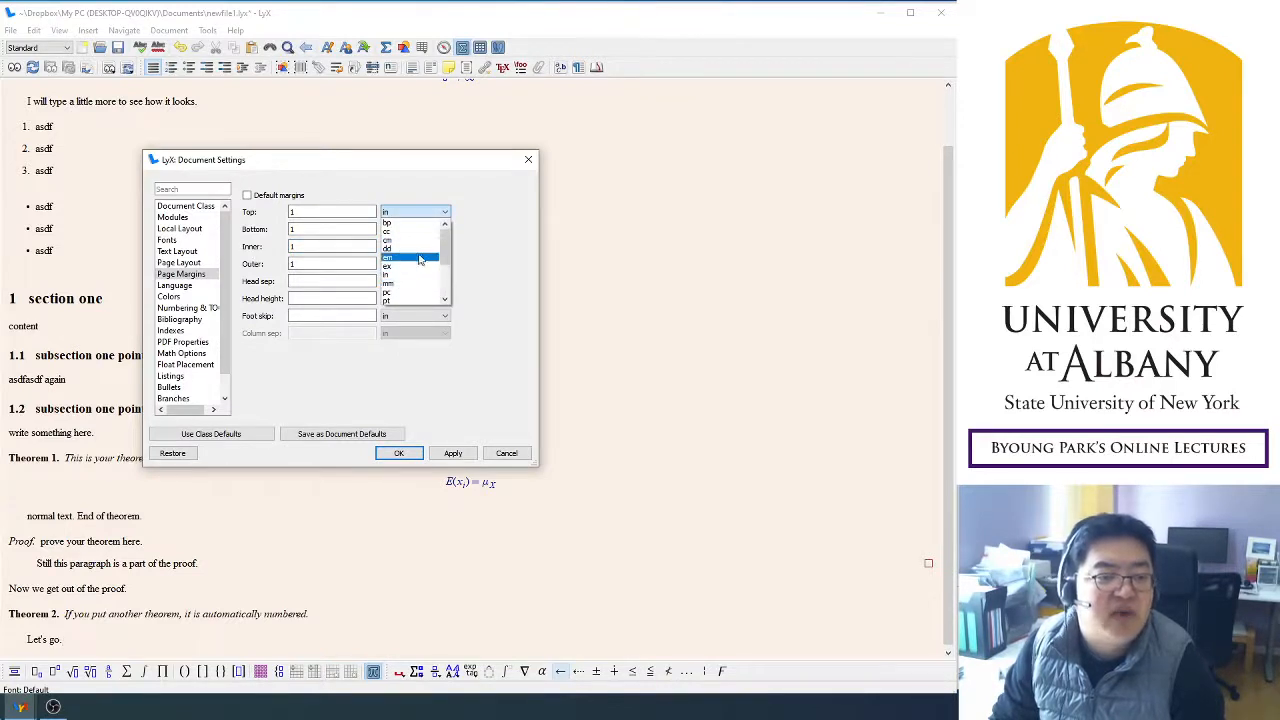
mouse_move(445, 243)
mouse_down()
mouse_move(455, 274)
mouse_move(449, 228)
mouse_up()
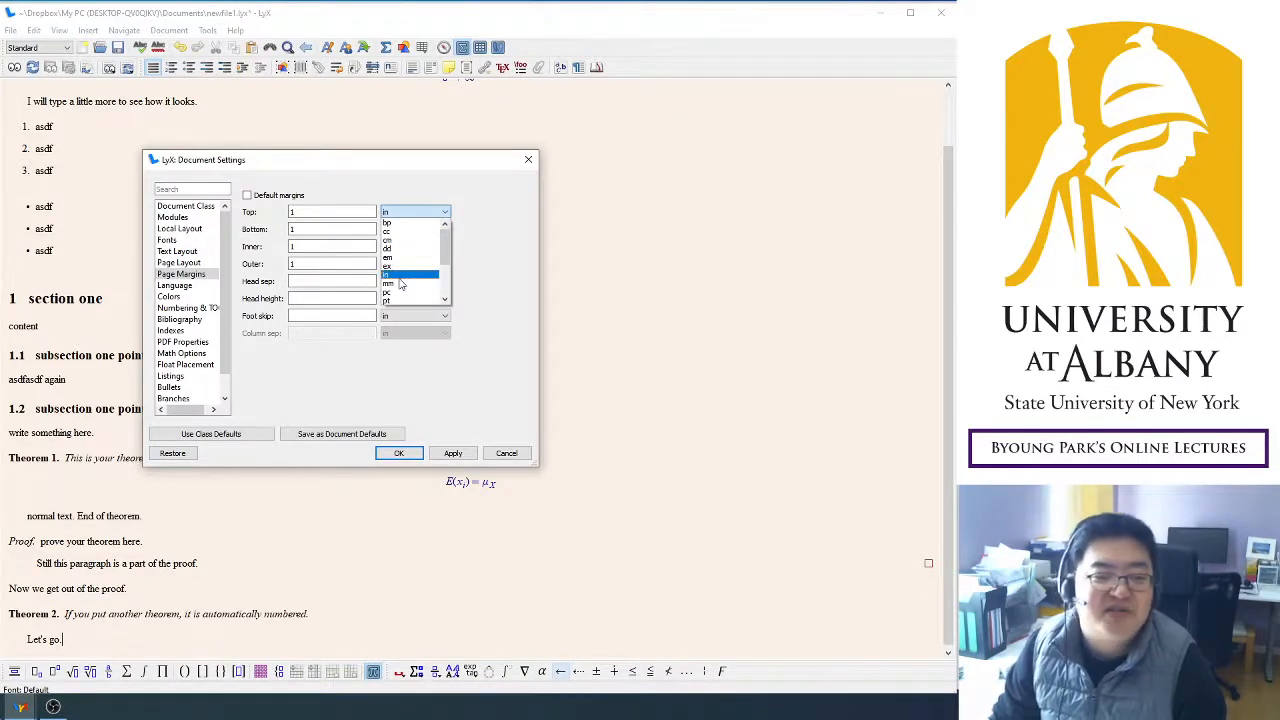
click(473, 247)
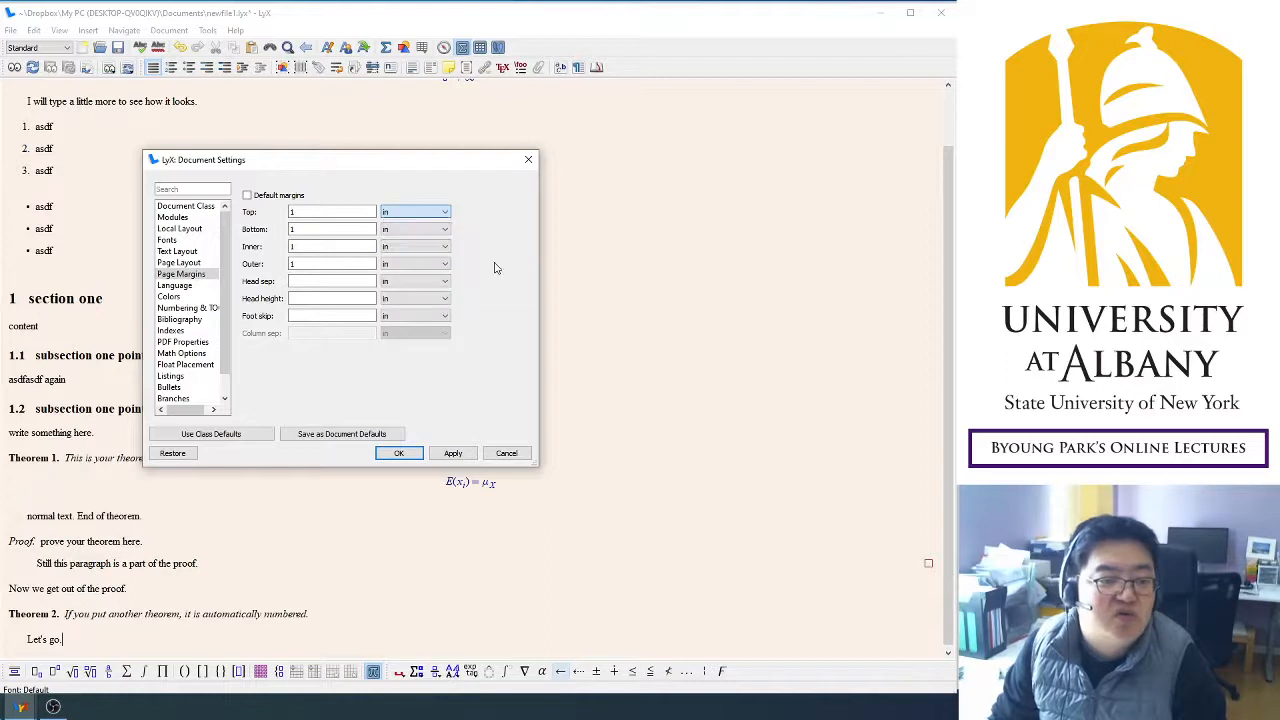
View the bibliography settings and apply the changed settings to the document.
click(173, 321)
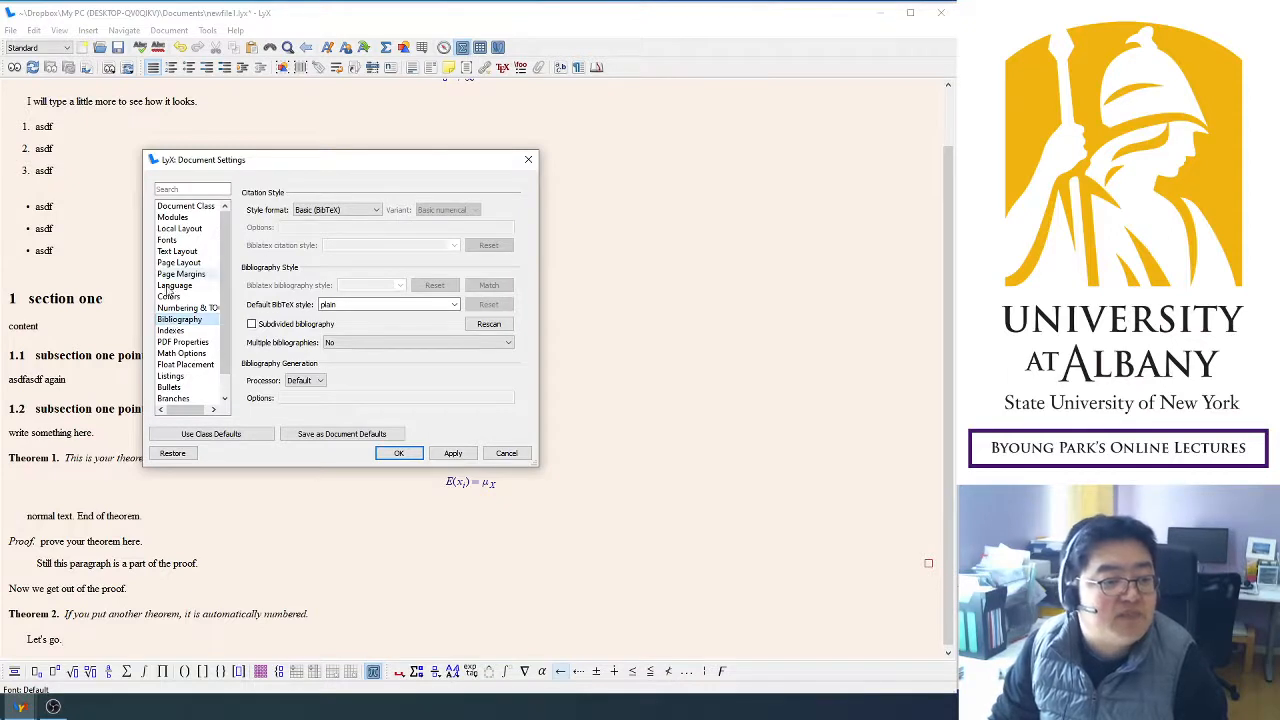
scroll(222, 305, down, 1)
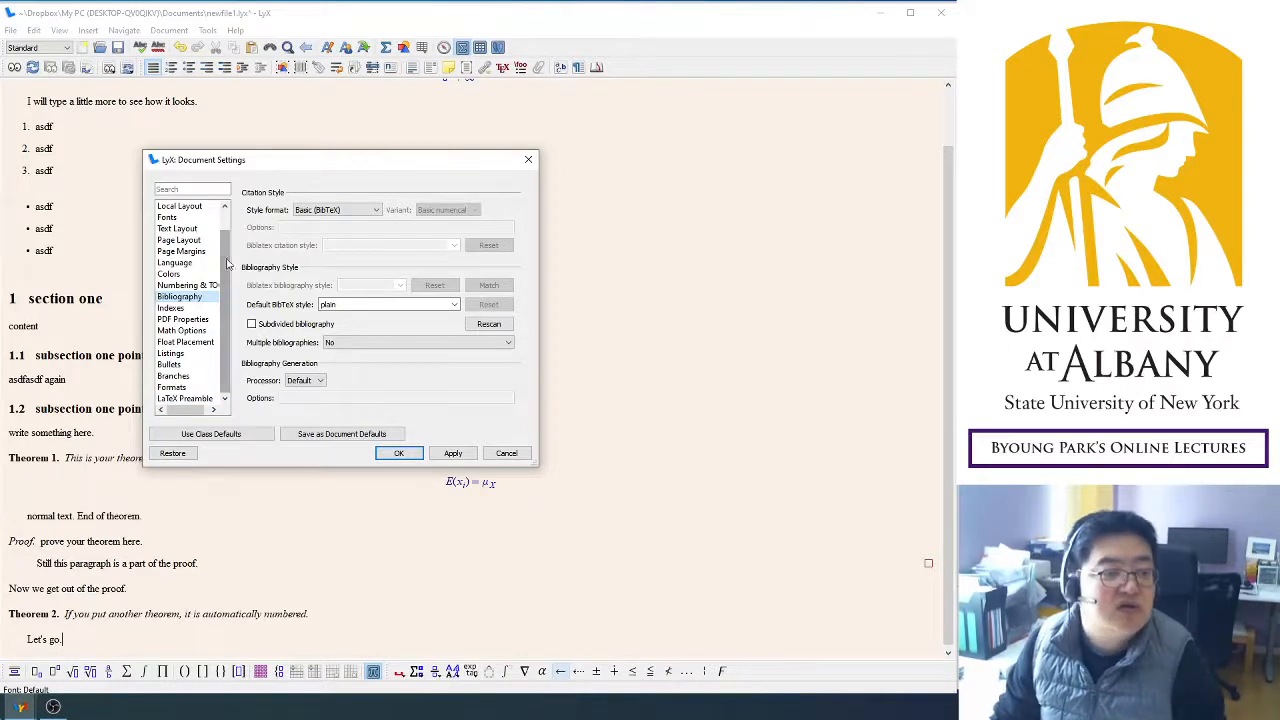
click(398, 453)
click(429, 275)
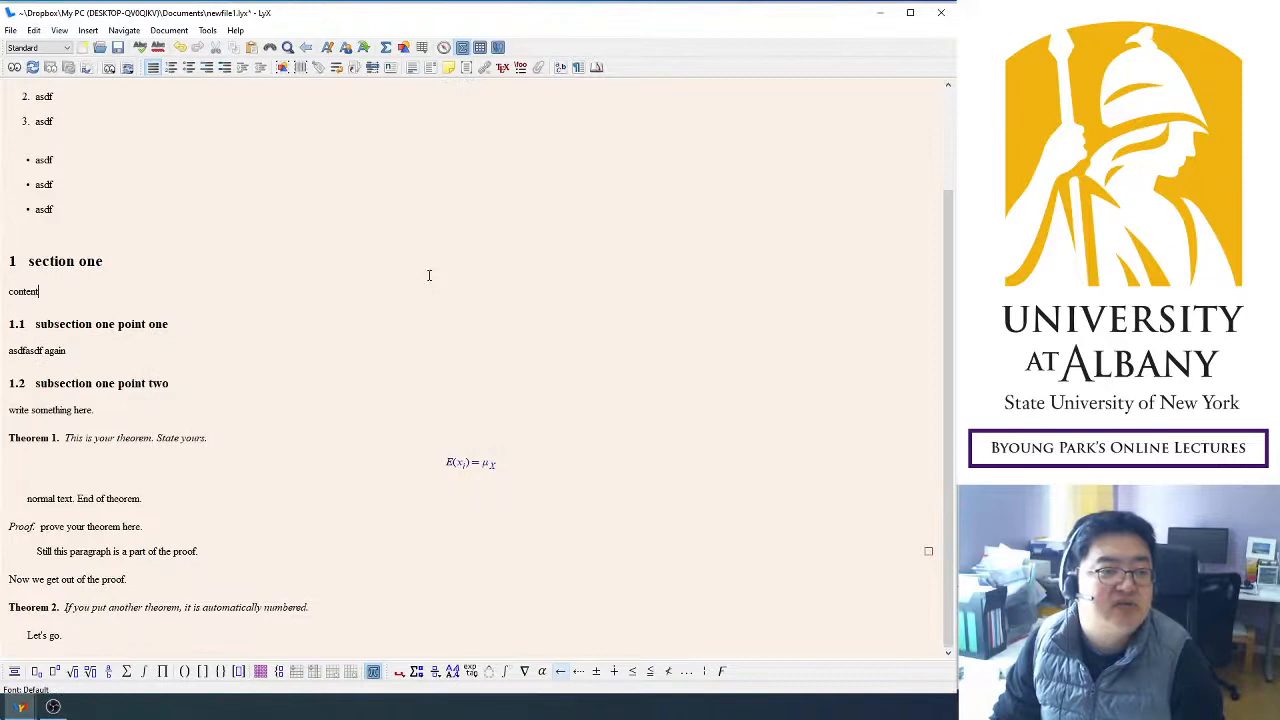
Preview the document as PDF, close the outdated newfile1.pdf copy, and examine the new margins throughout the page.
click(16, 68)
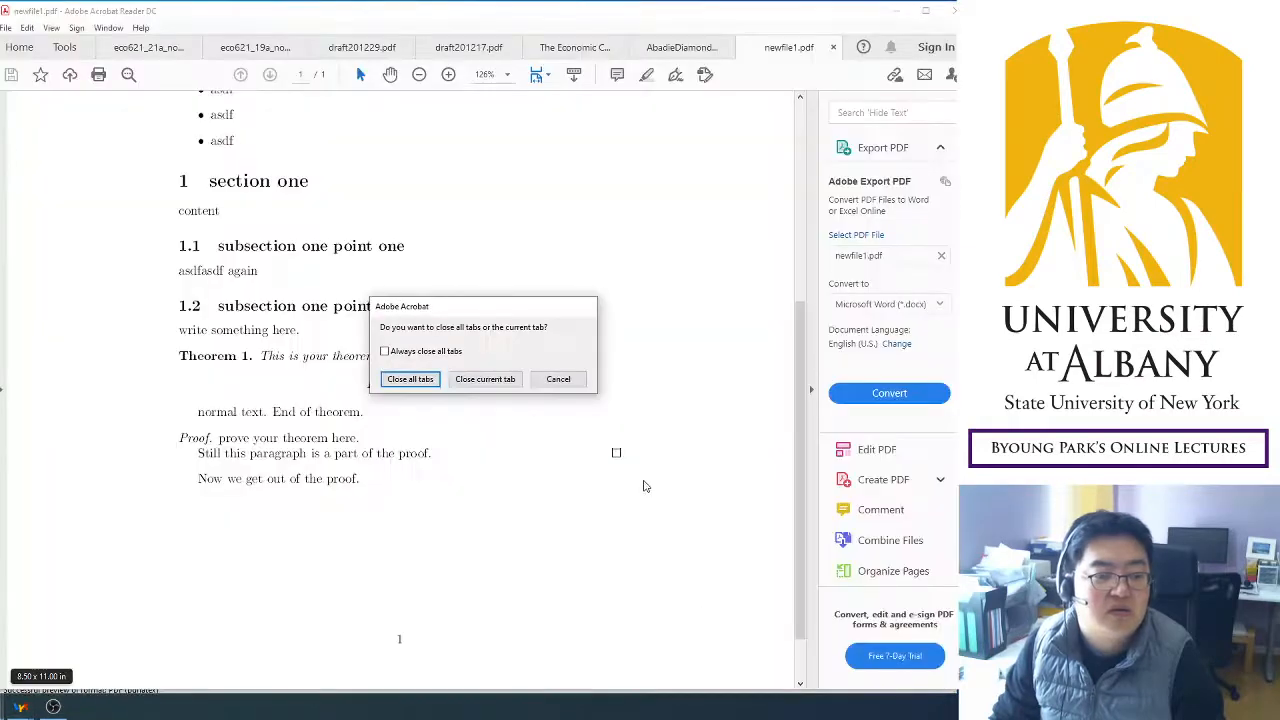
click(485, 379)
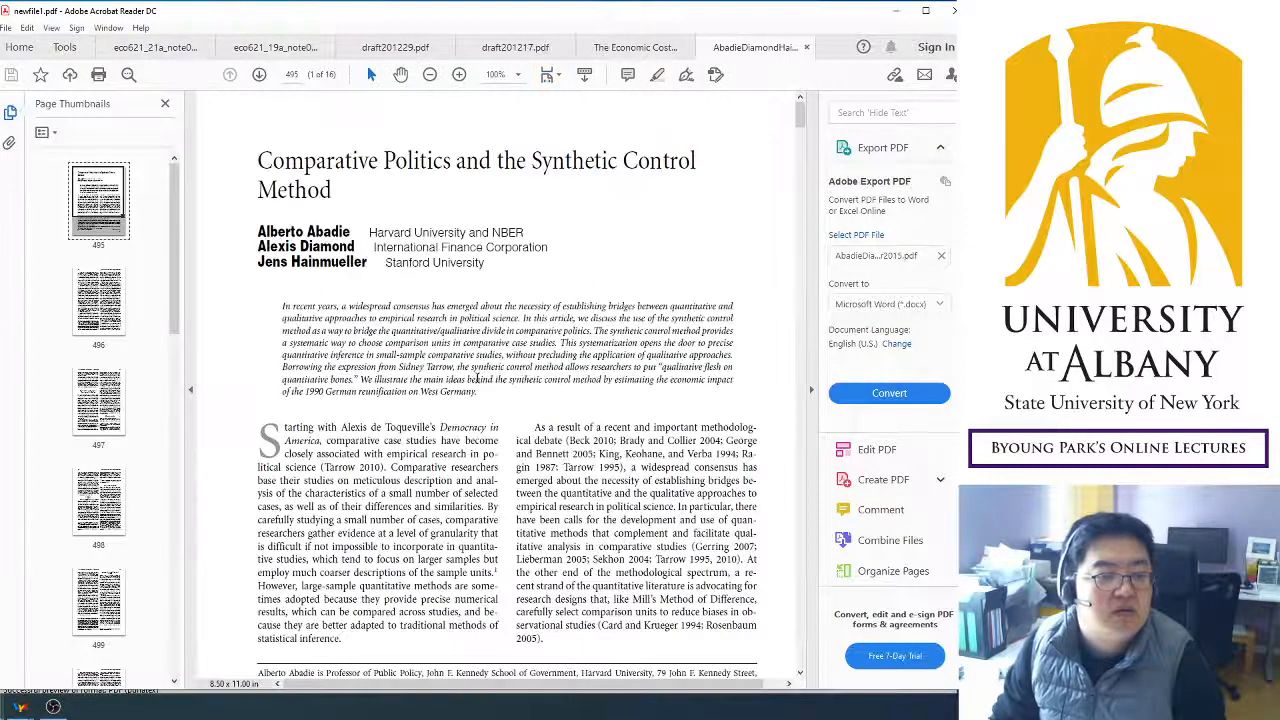
scroll(541, 300, down, 3)
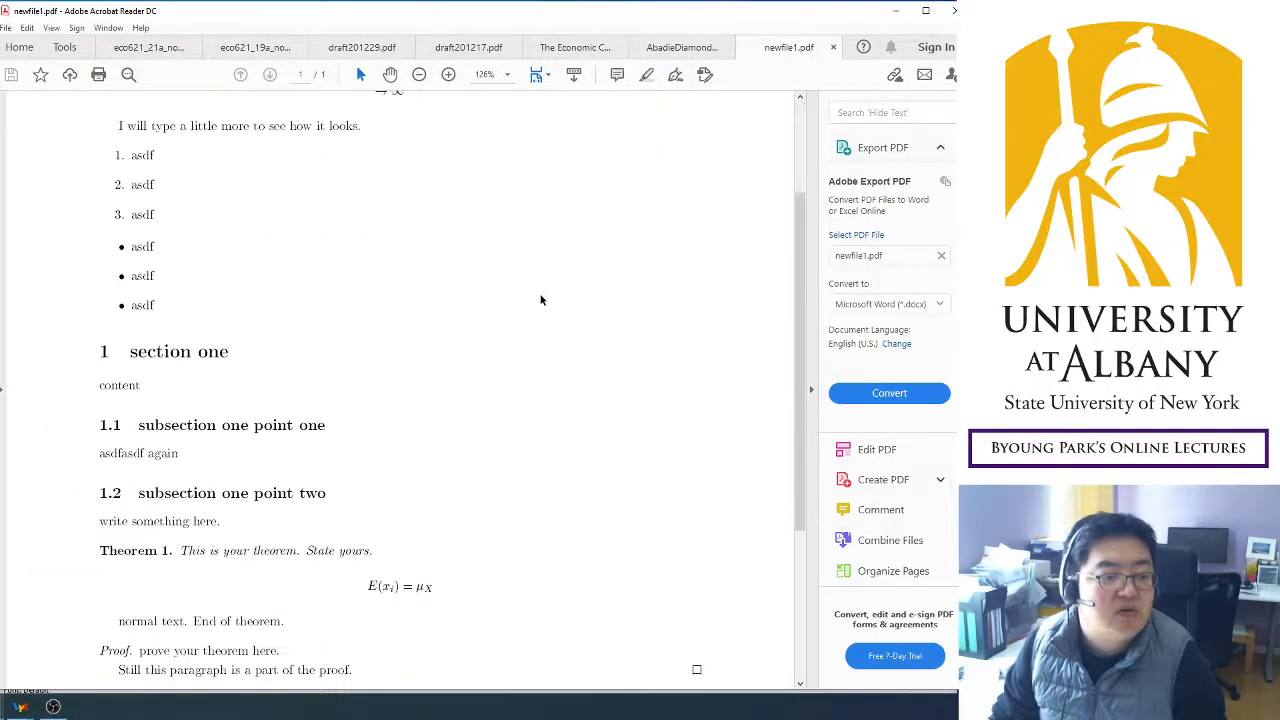
scroll(541, 300, down, 3)
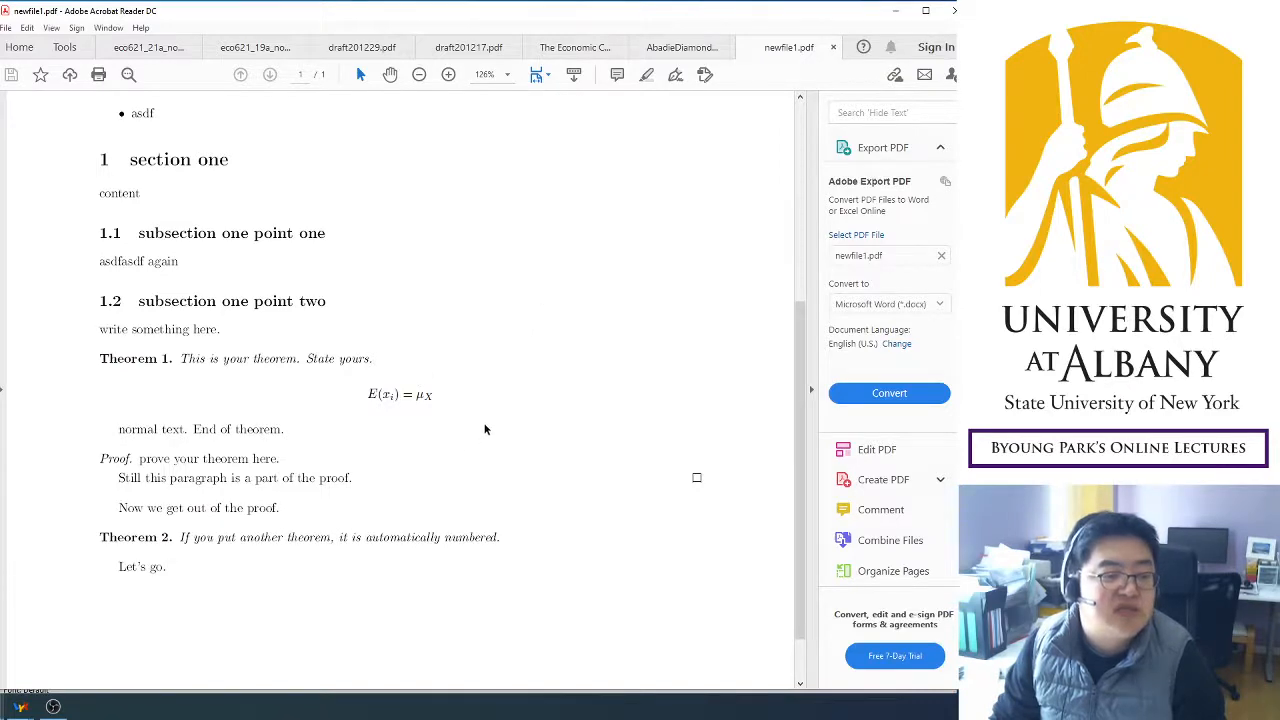
scroll(486, 429, up, 3)
scroll(350, 436, down, 3)
scroll(394, 408, up, 3)
scroll(380, 250, up, 3)
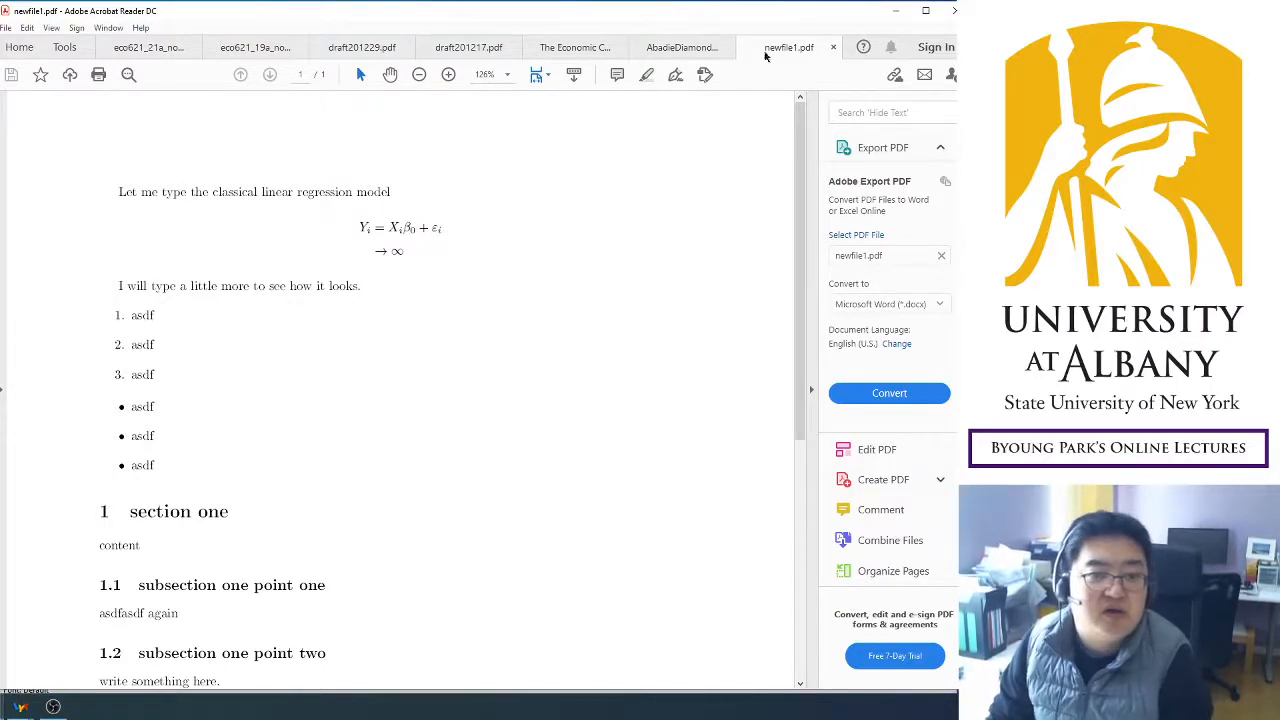
Switch back to LyX and place the cursor at the end of the paragraph "I will type a little more to see how it looks.".
click(27, 713)
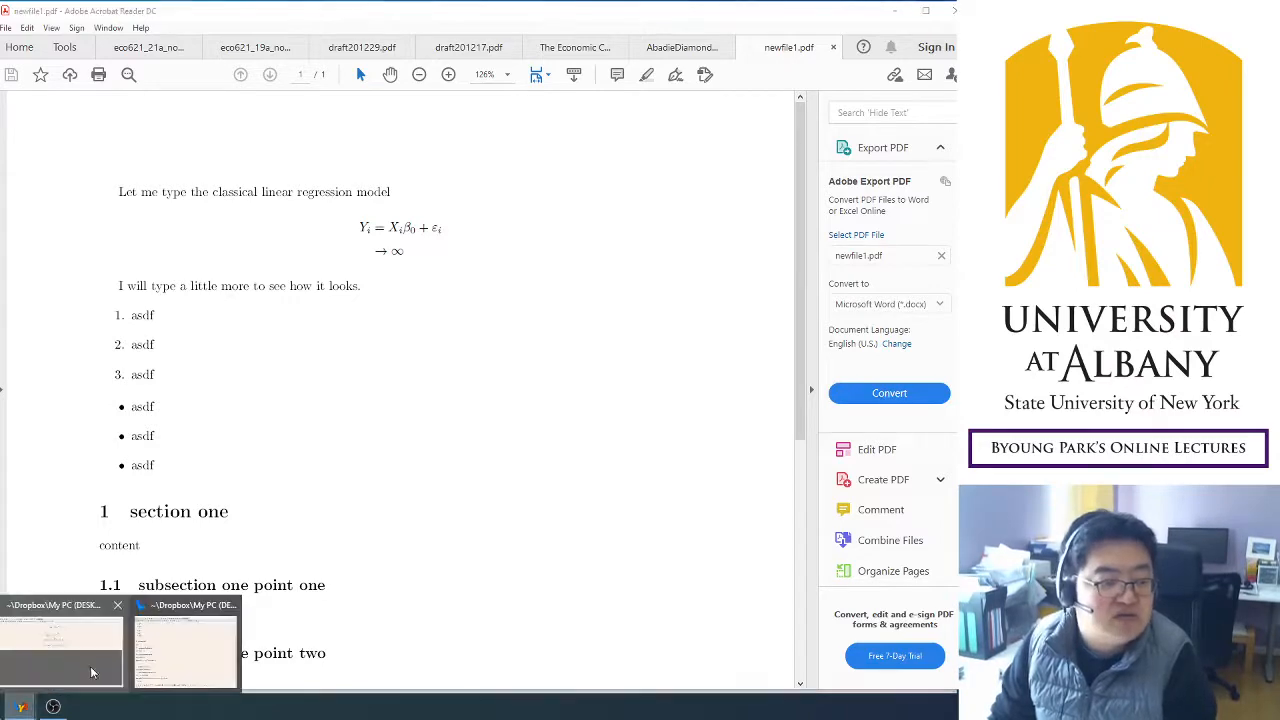
click(91, 671)
click(209, 307)
click(274, 268)
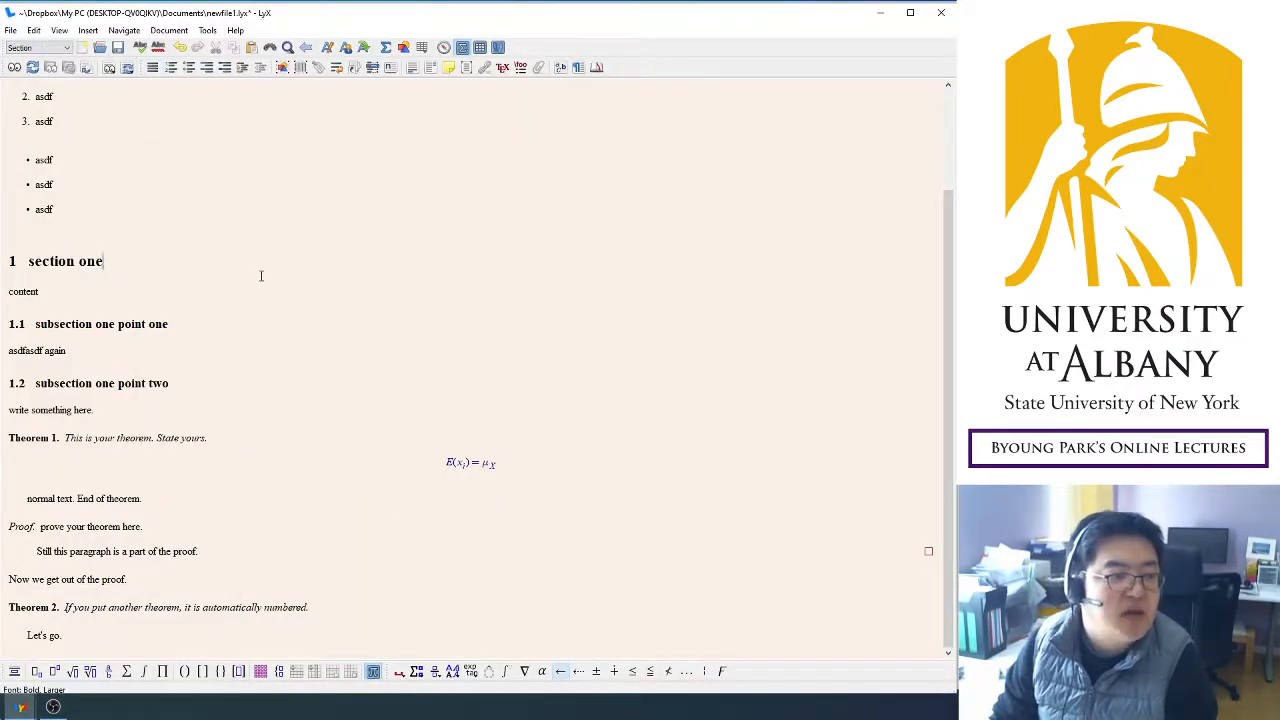
scroll(260, 281, up, 2)
click(119, 195)
drag(112, 173, 117, 173)
click(227, 156)
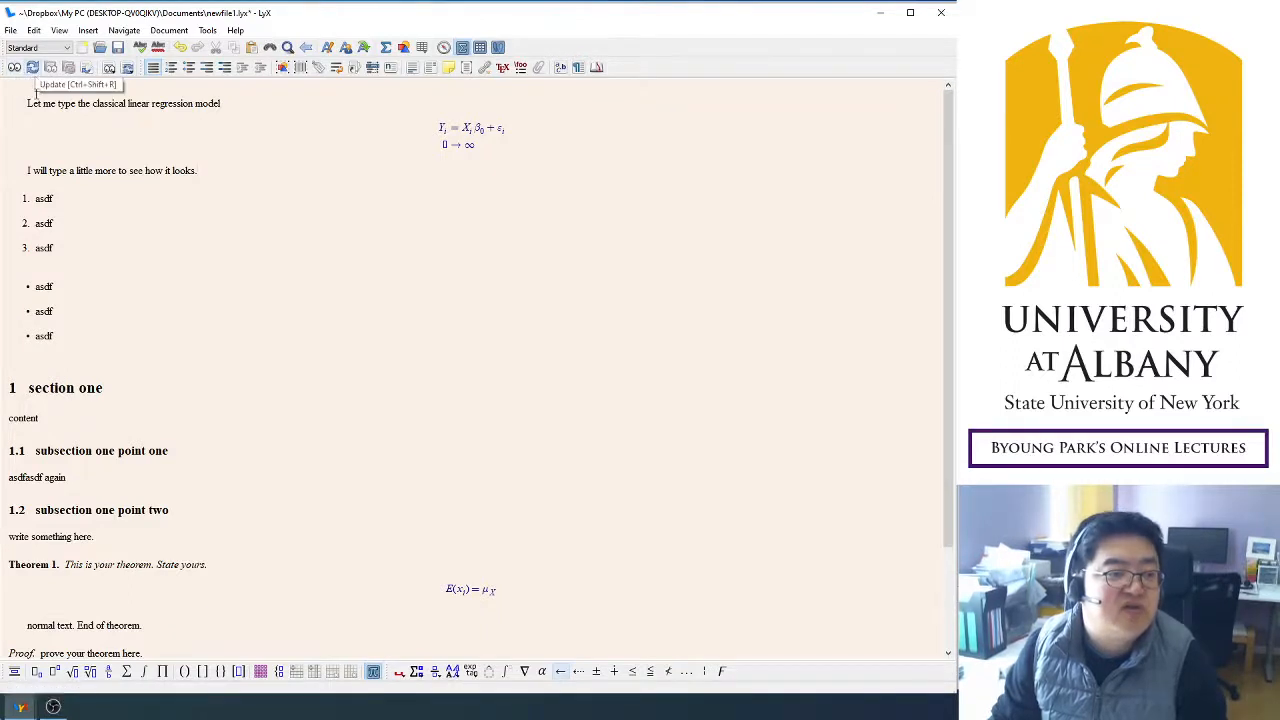
Update the PDF output, check newfile1.pdf in Acrobat Reader, and return to the LyX document.
click(33, 68)
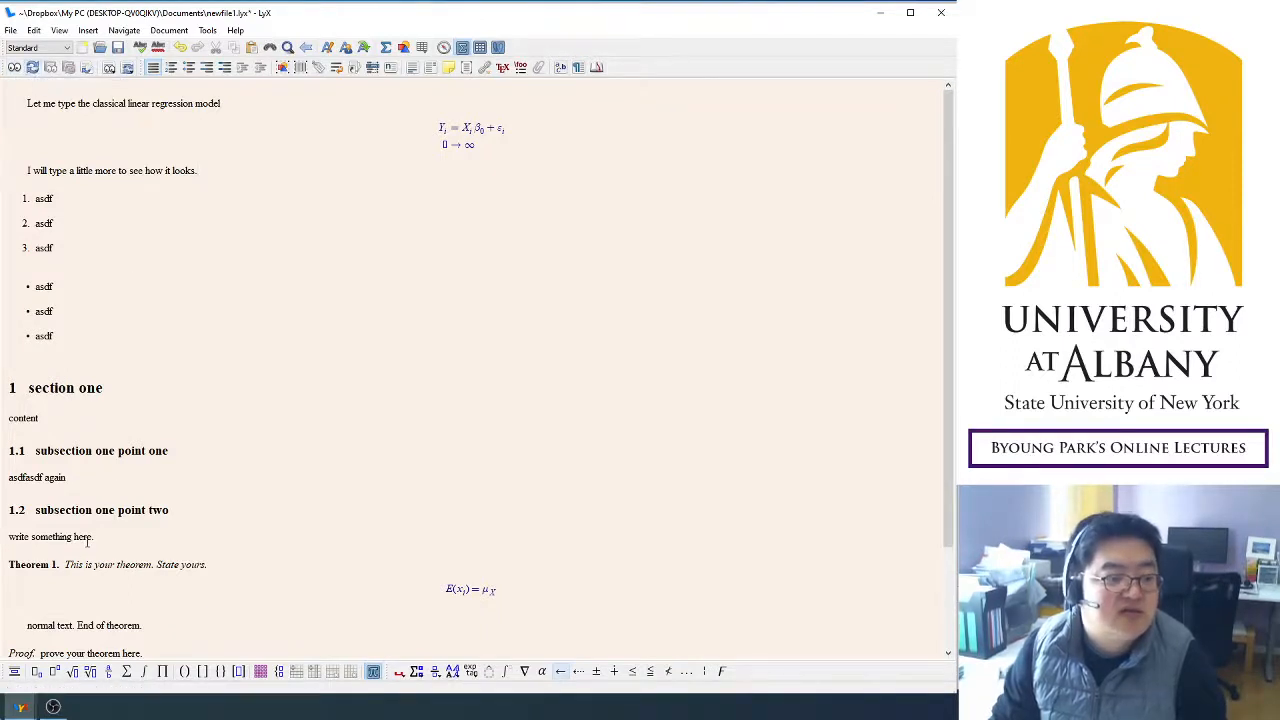
mouse_move(20, 707)
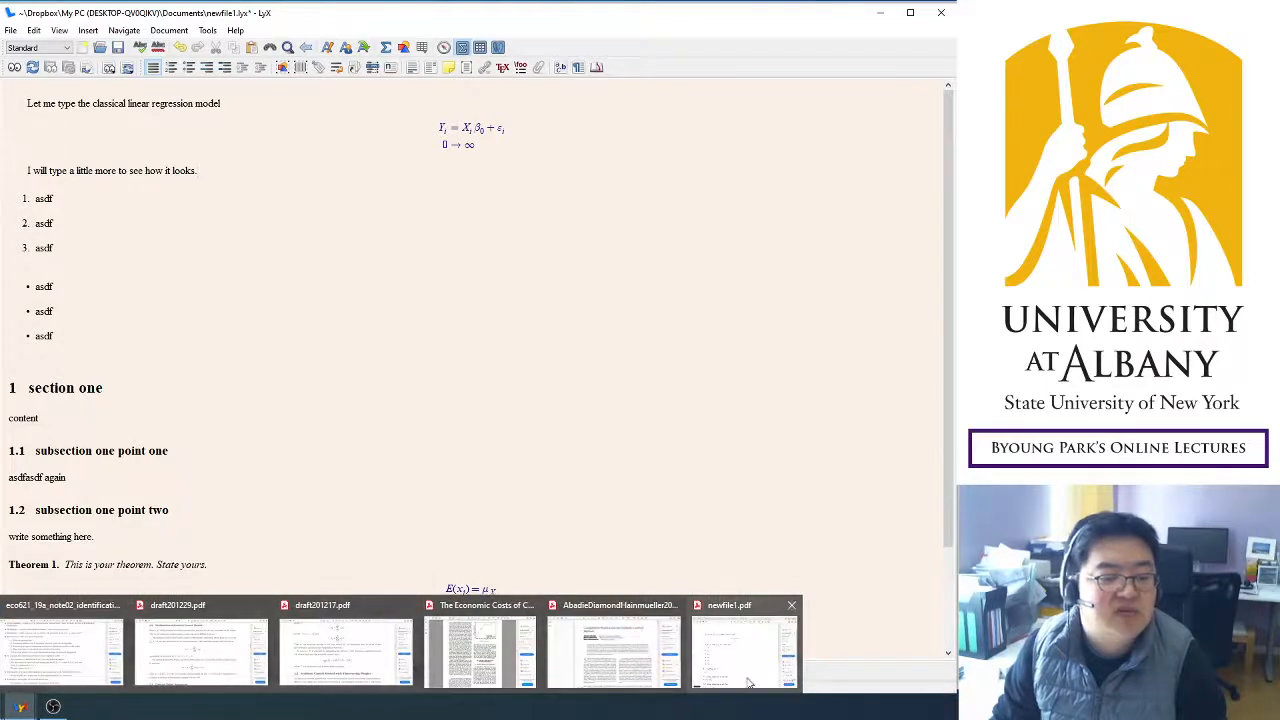
click(745, 652)
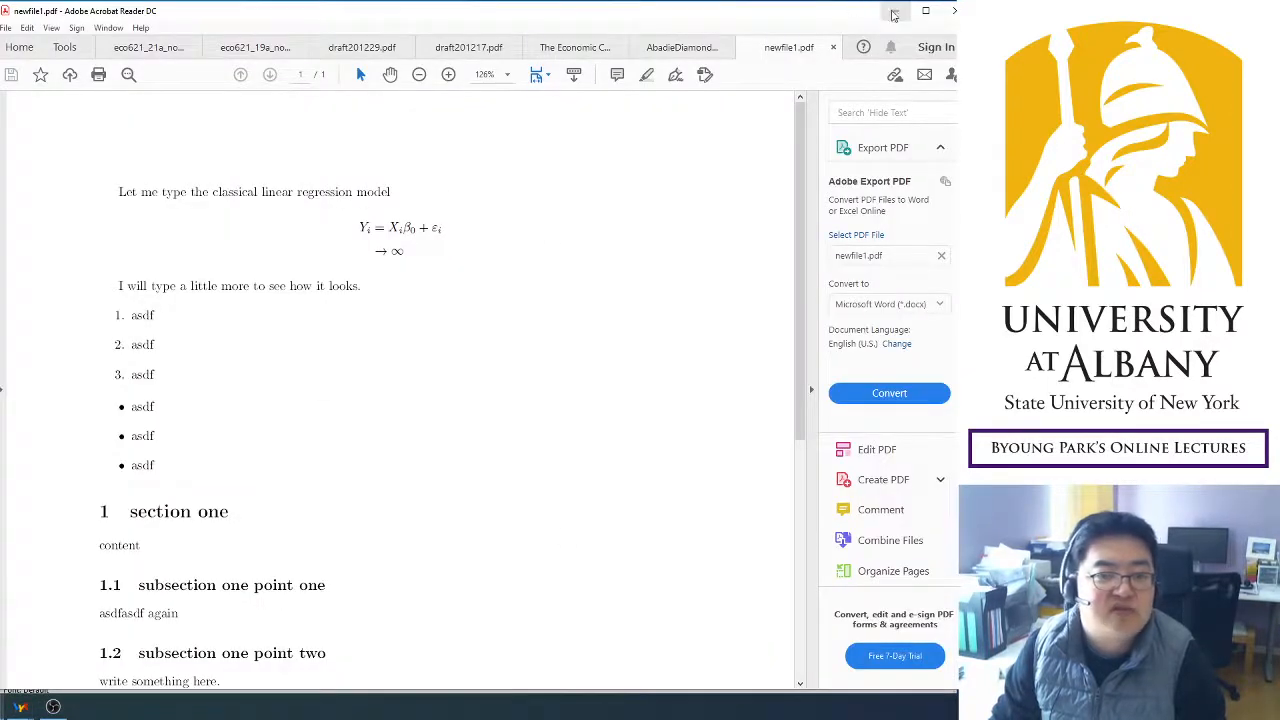
click(896, 10)
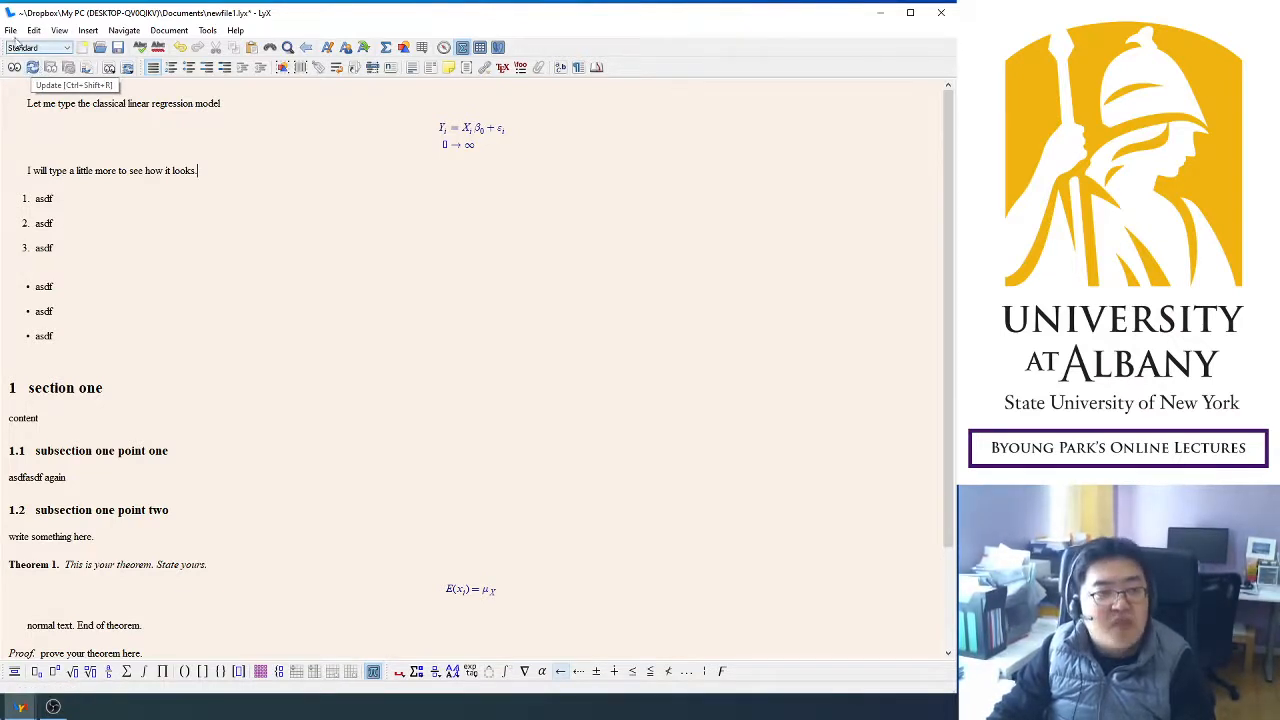
Look through the version control and export format options for the document, including LaTeX (plain), without exporting.
click(10, 30)
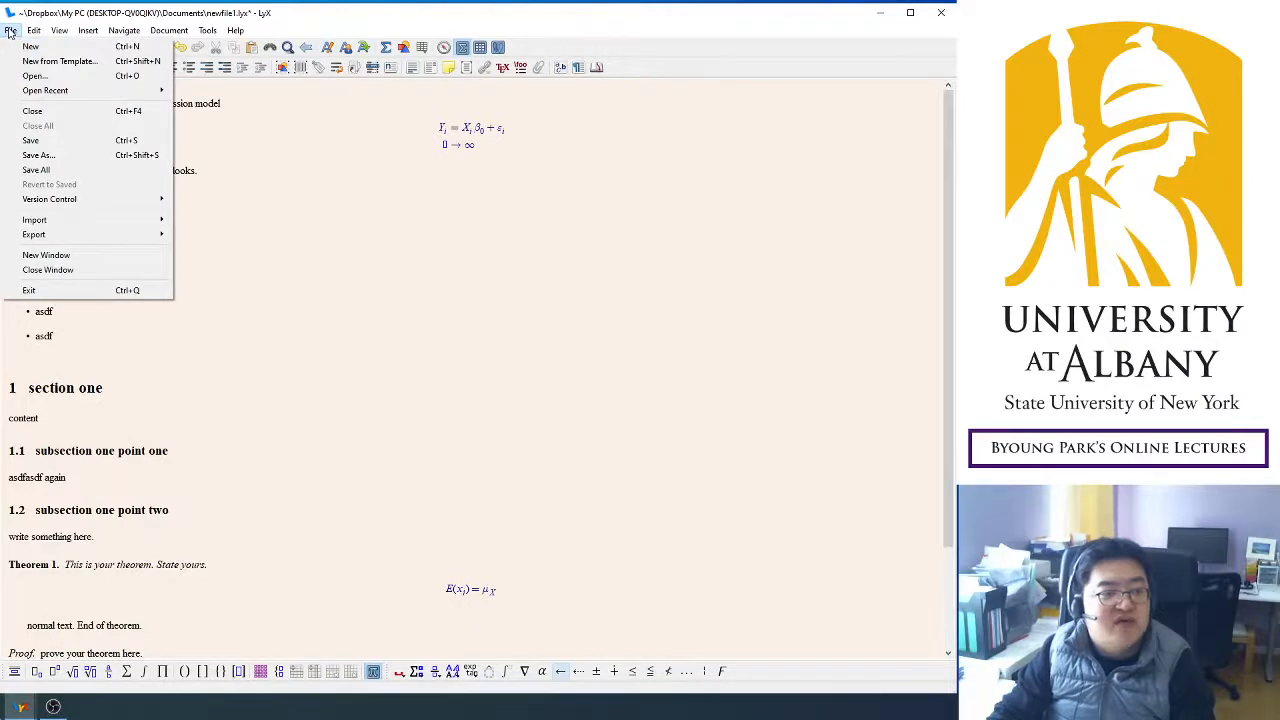
mouse_move(80, 234)
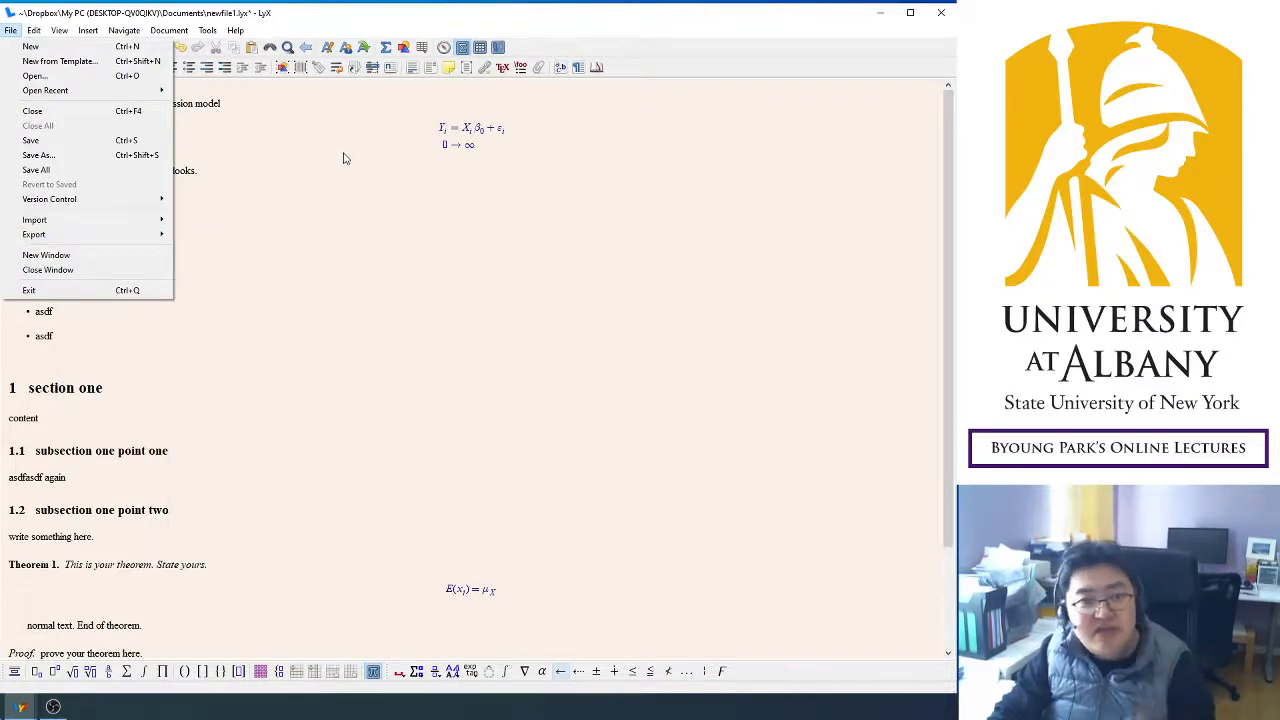
mouse_move(140, 199)
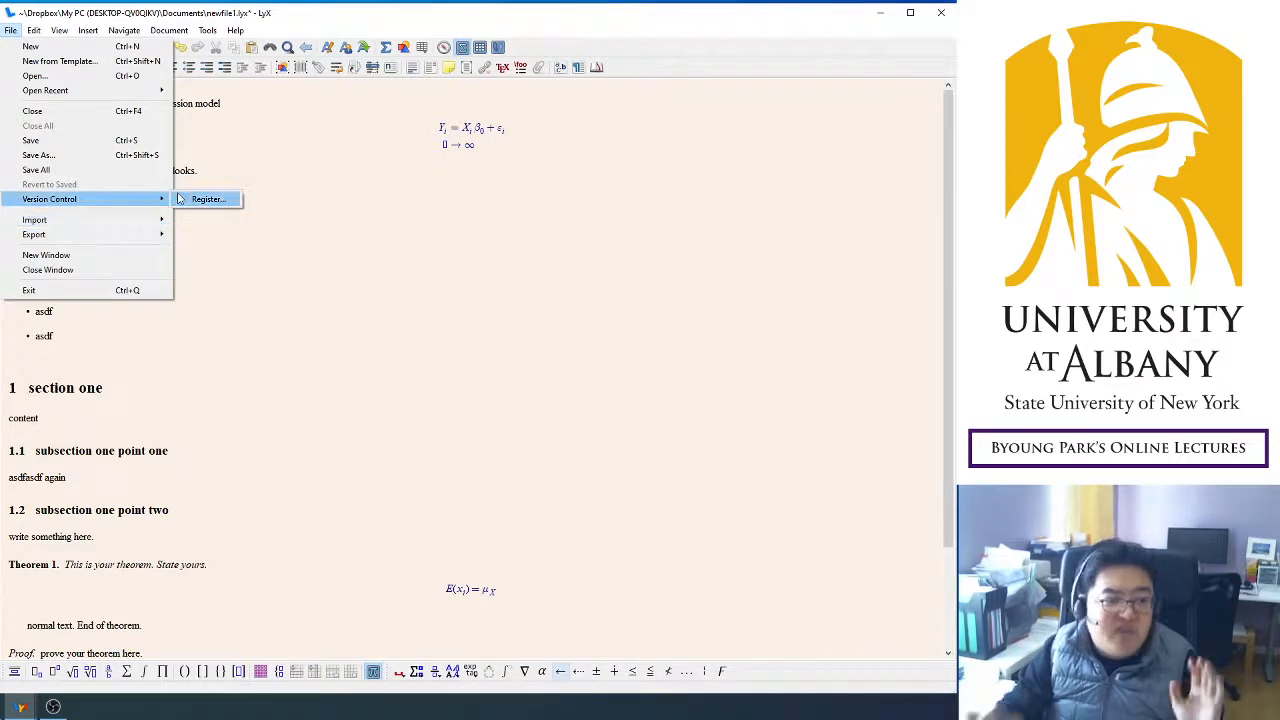
mouse_move(148, 241)
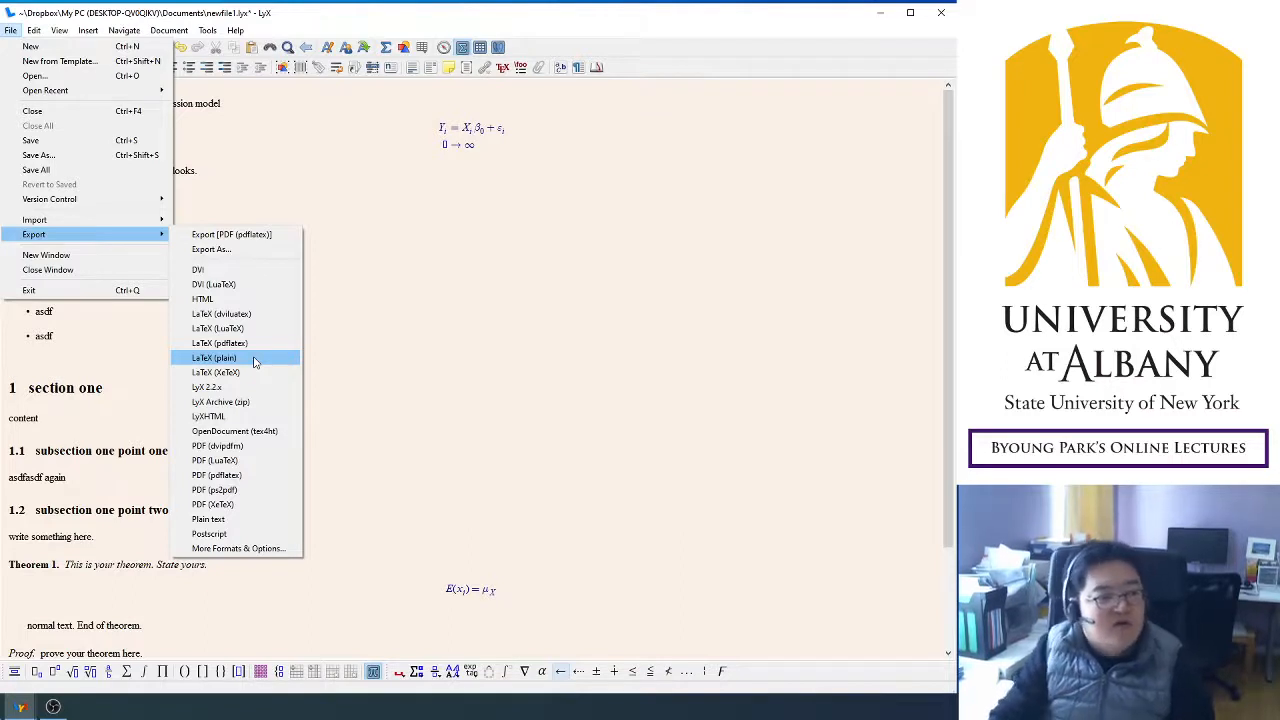
click(60, 359)
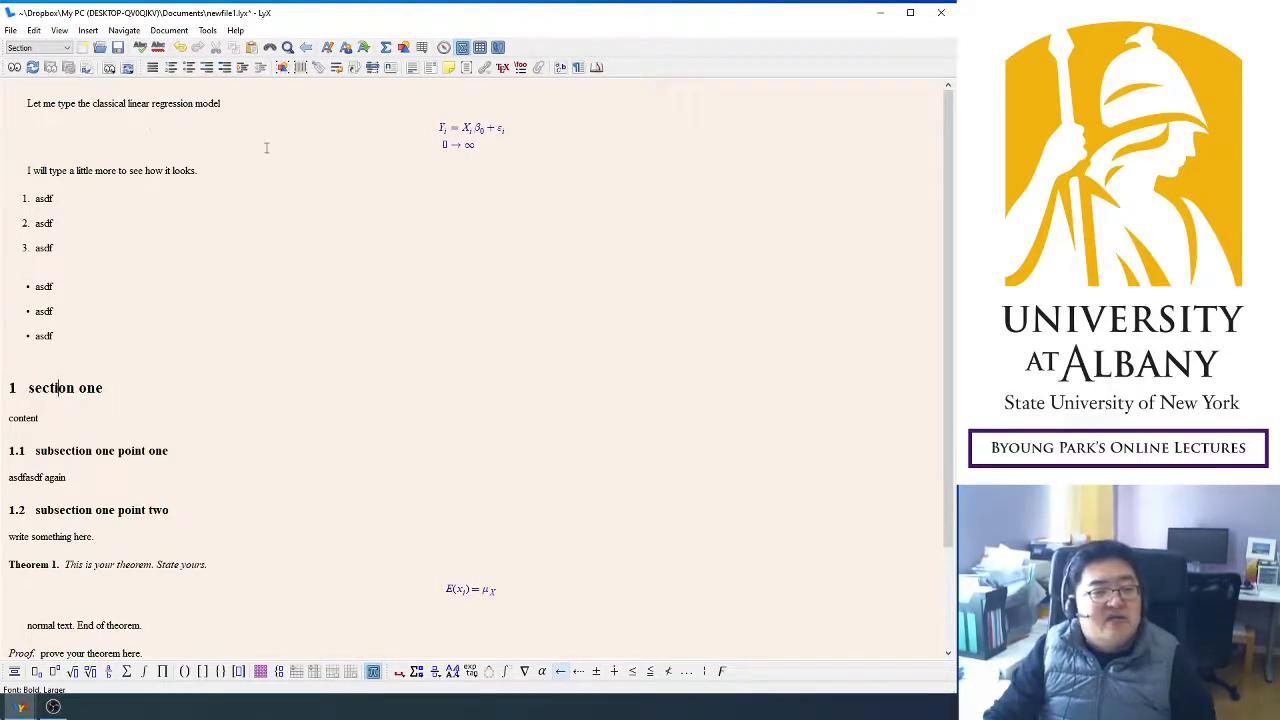
Place the cursor at the end of the document, after "Let's go.".
scroll(300, 417, down, 3)
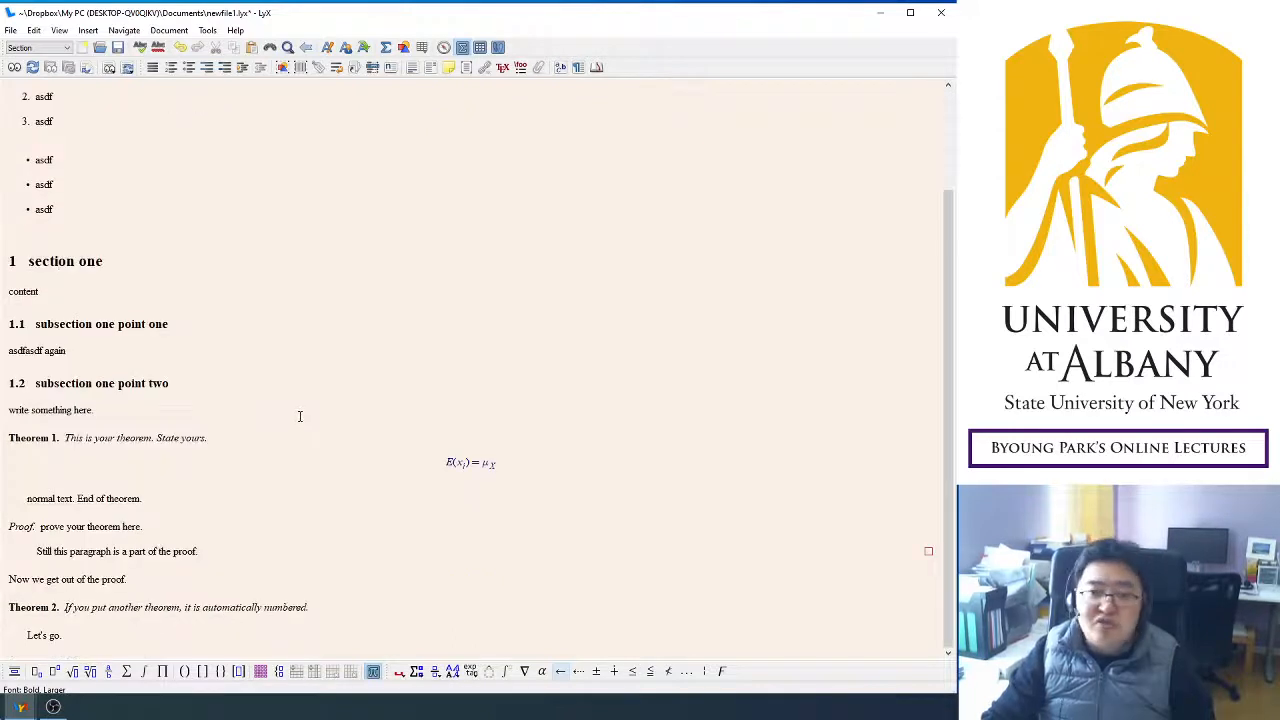
click(133, 640)
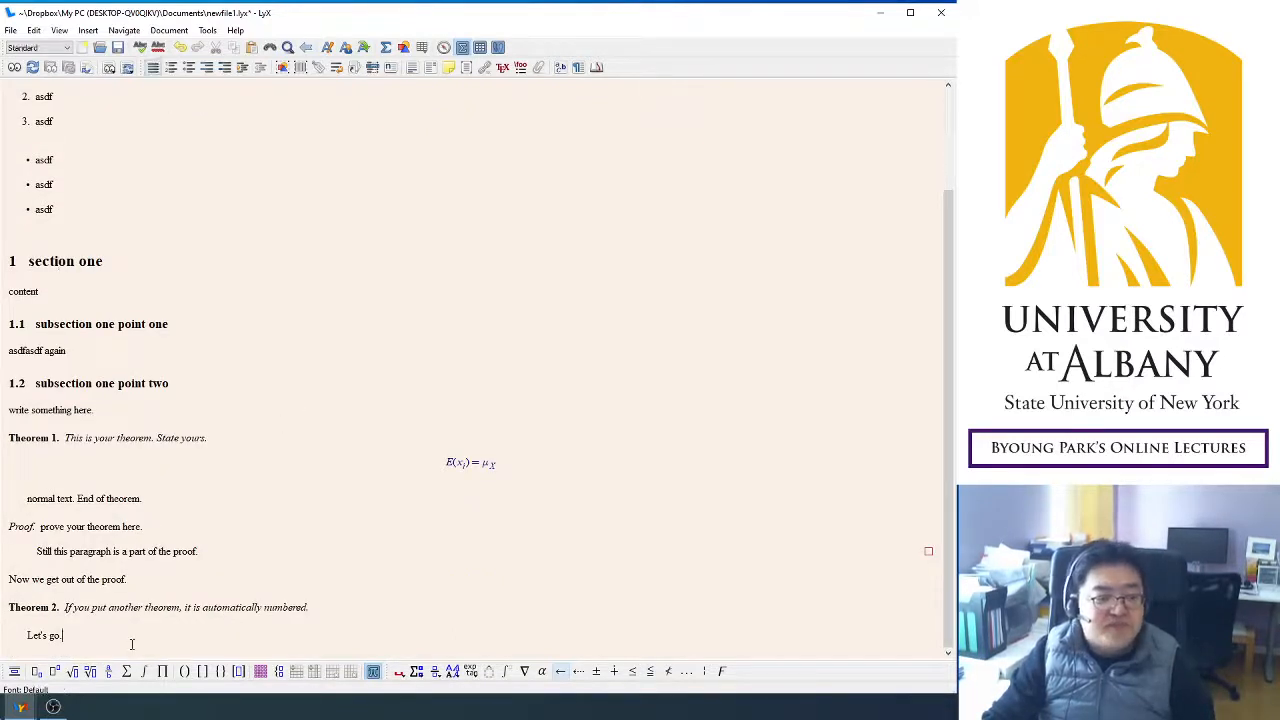